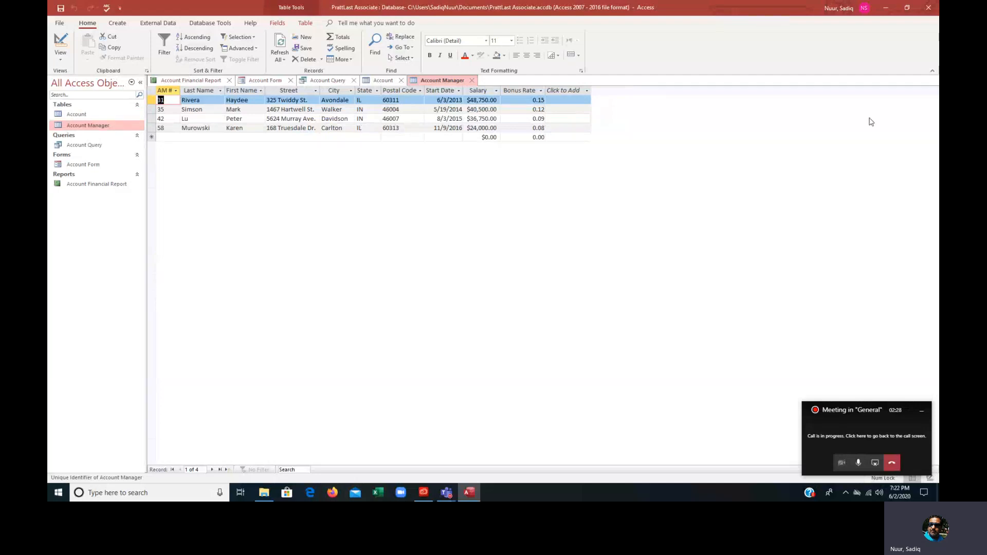
Step: Close all open database objects and start a new query in Design View with the Account table added
left_click(474, 82)
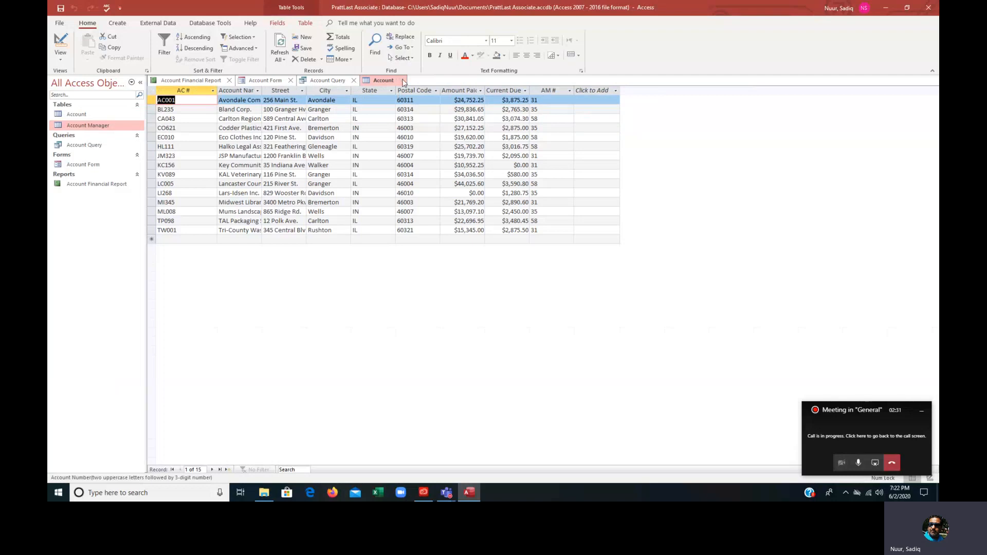
left_click(404, 82)
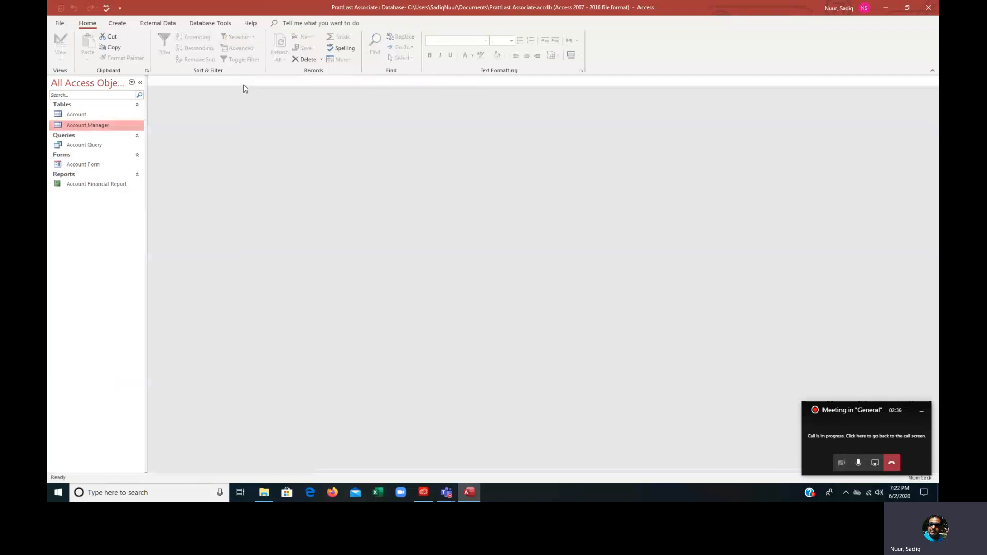
left_click(119, 24)
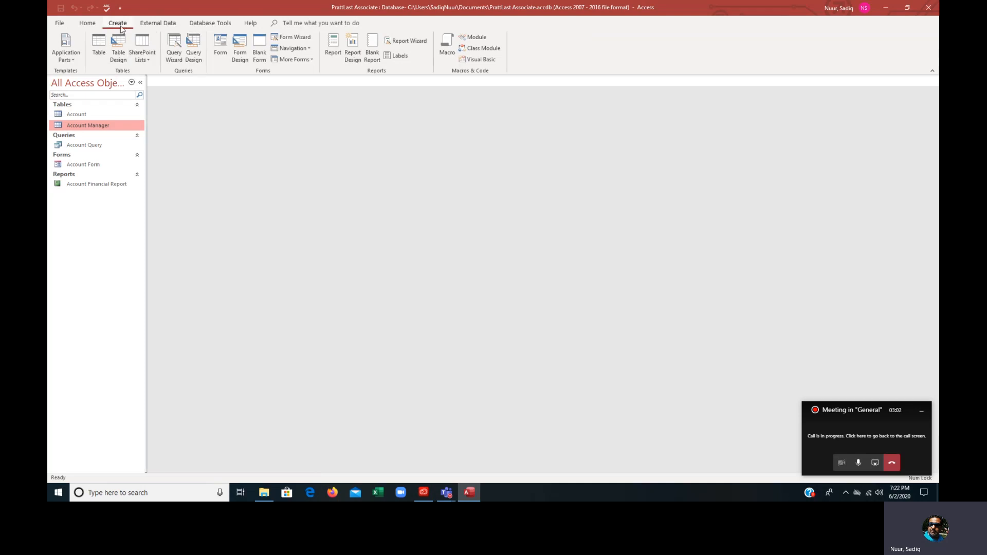
left_click(194, 52)
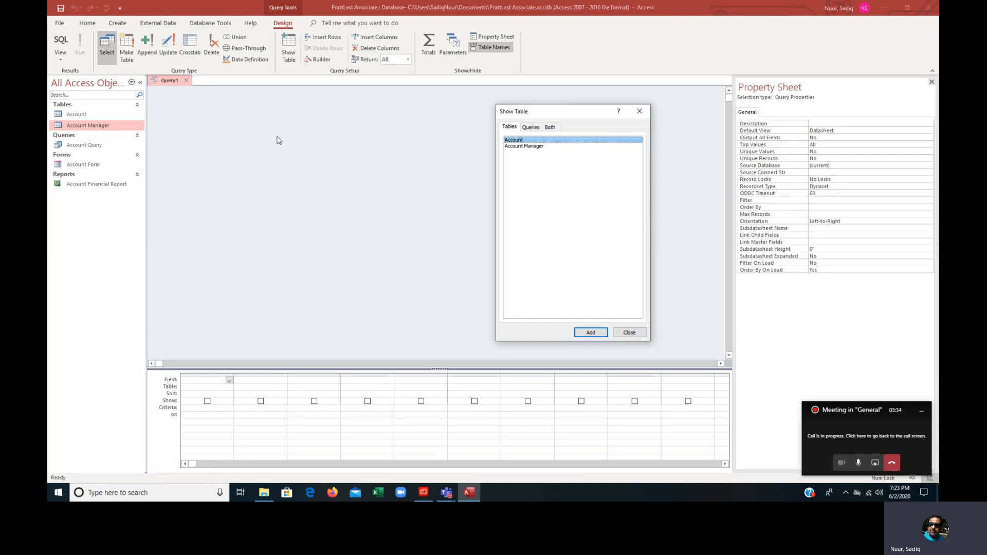
left_click(589, 333)
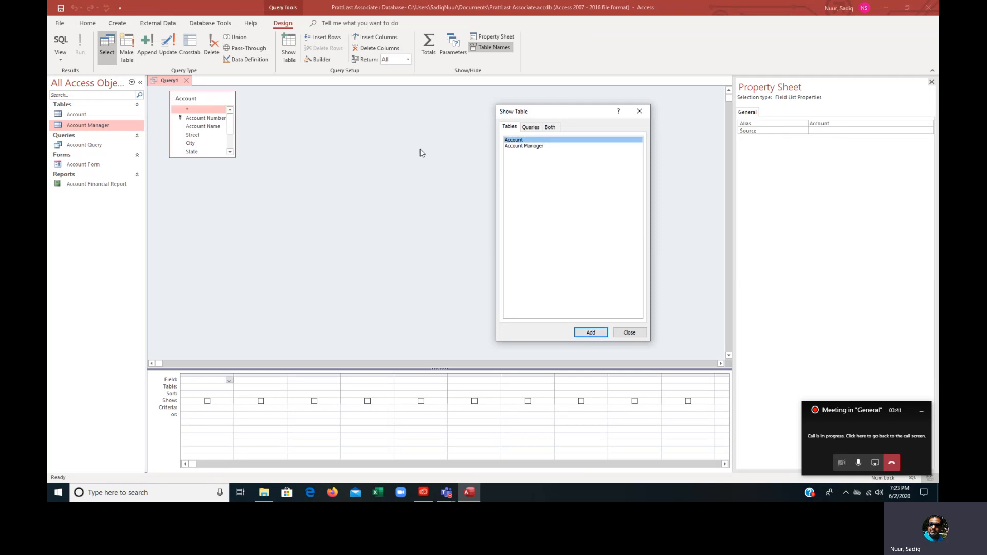
left_click(639, 111)
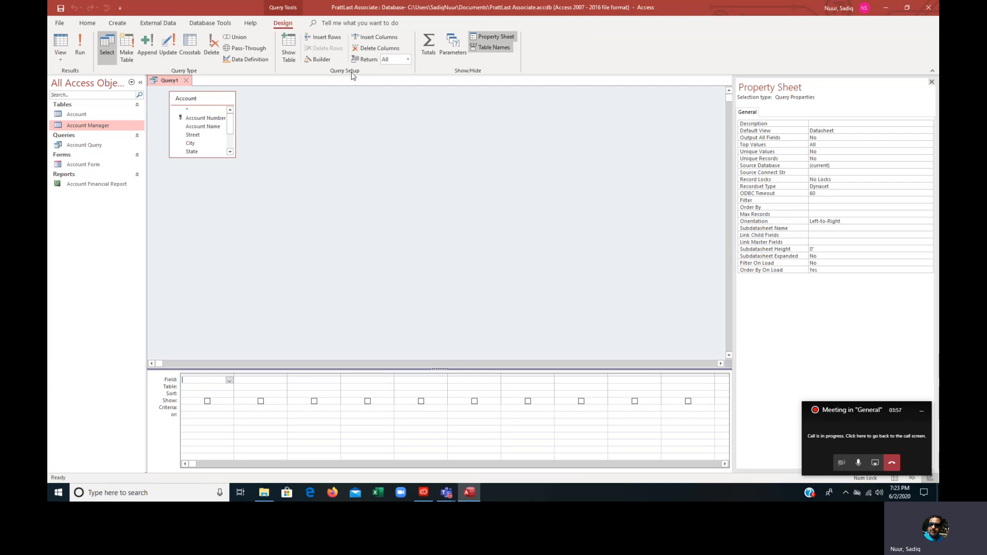
left_click(289, 48)
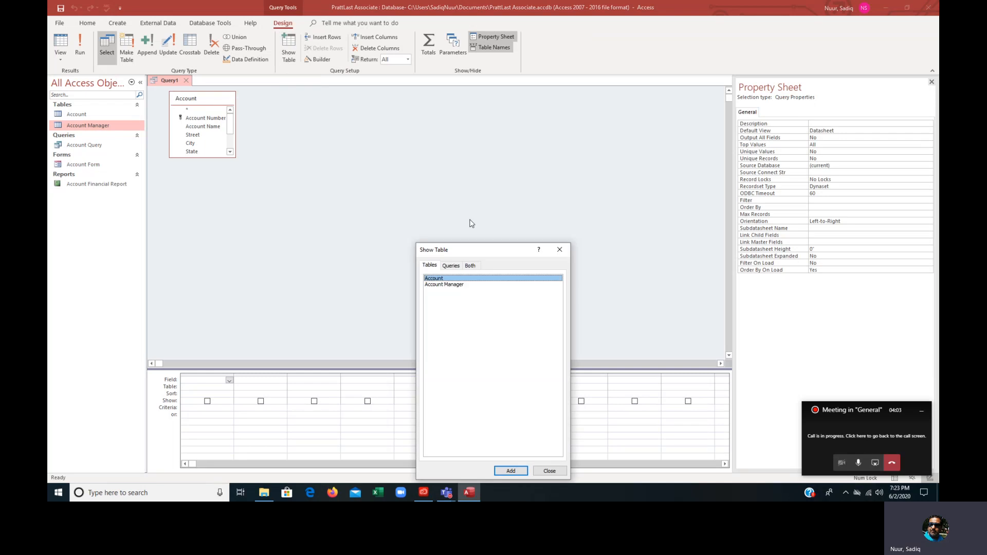
left_click_drag(478, 252, 465, 116)
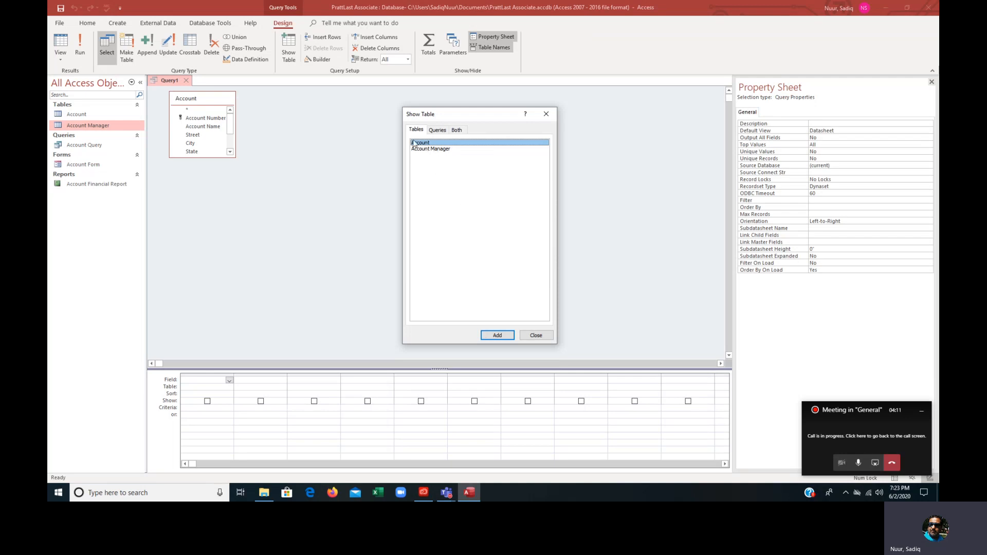
left_click(535, 336)
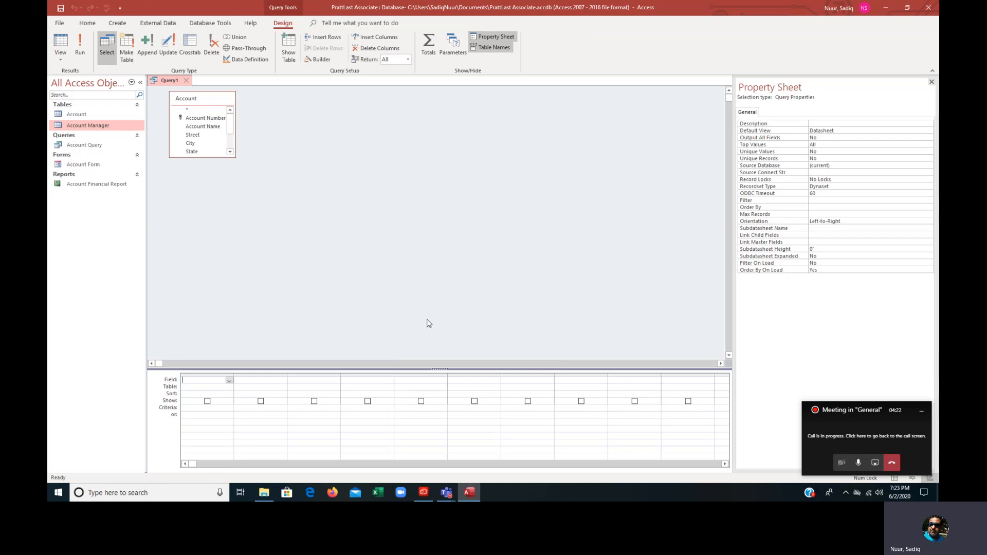
Step: Enlarge the query design grid area and resize the Account field list so all its field names show in full
left_click_drag(437, 369, 411, 303)
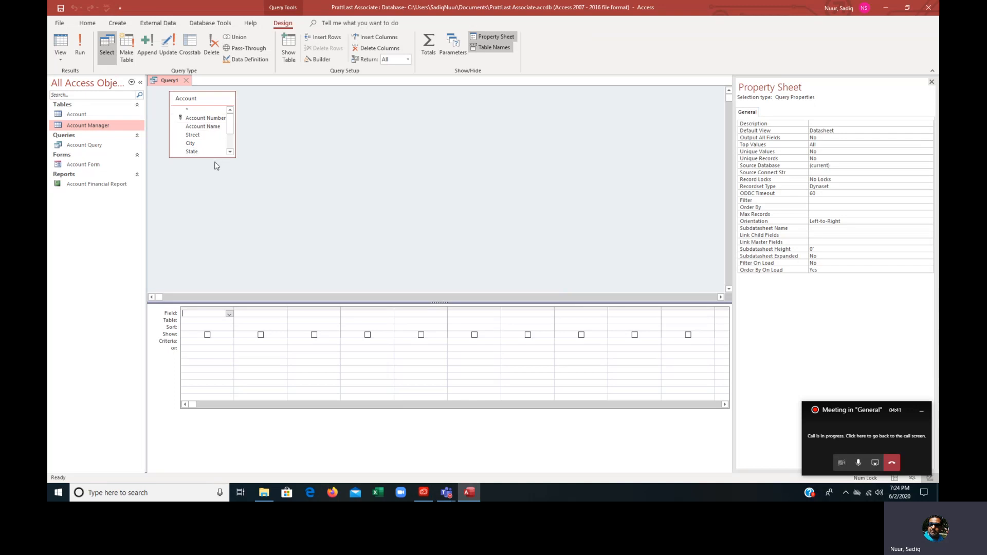
left_click_drag(214, 158, 213, 209)
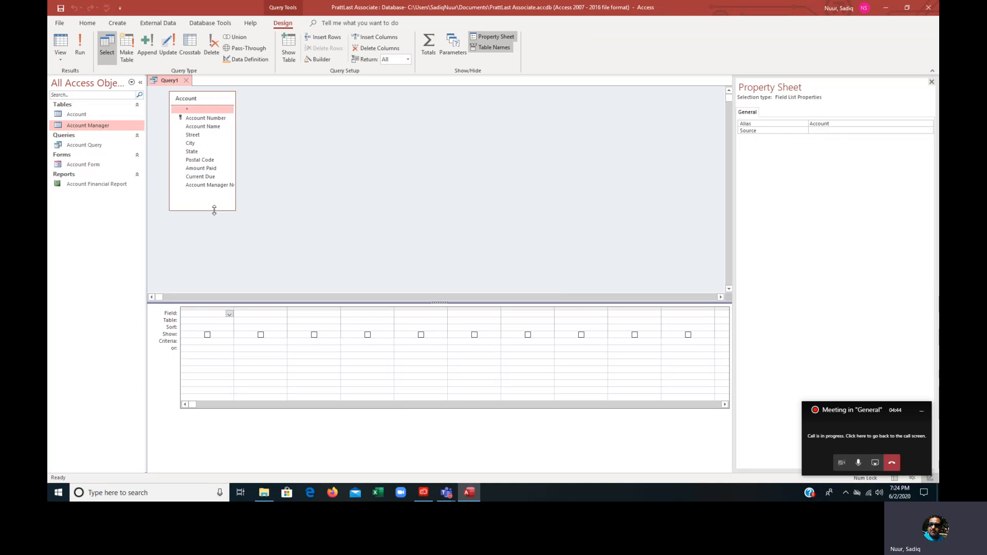
left_click_drag(235, 157, 256, 157)
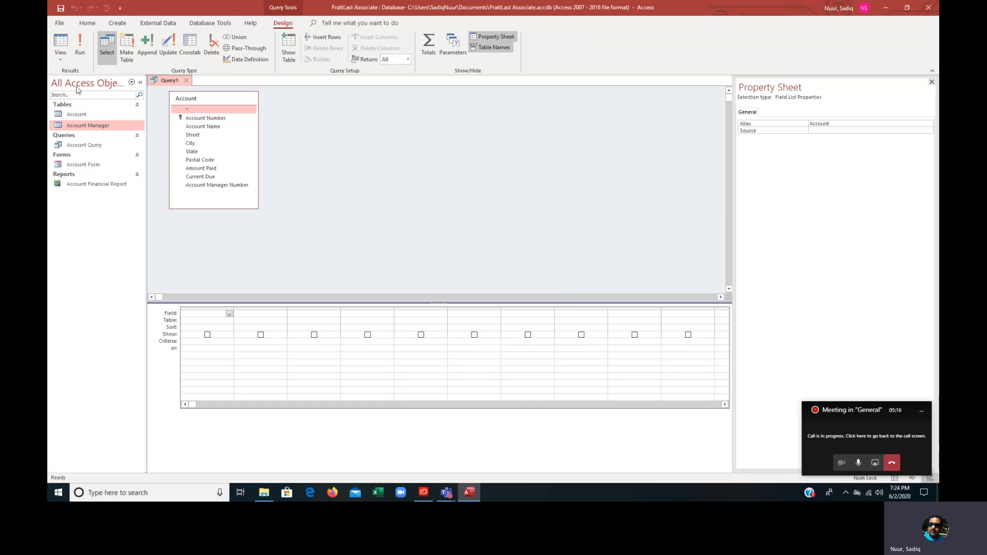
left_click(81, 56)
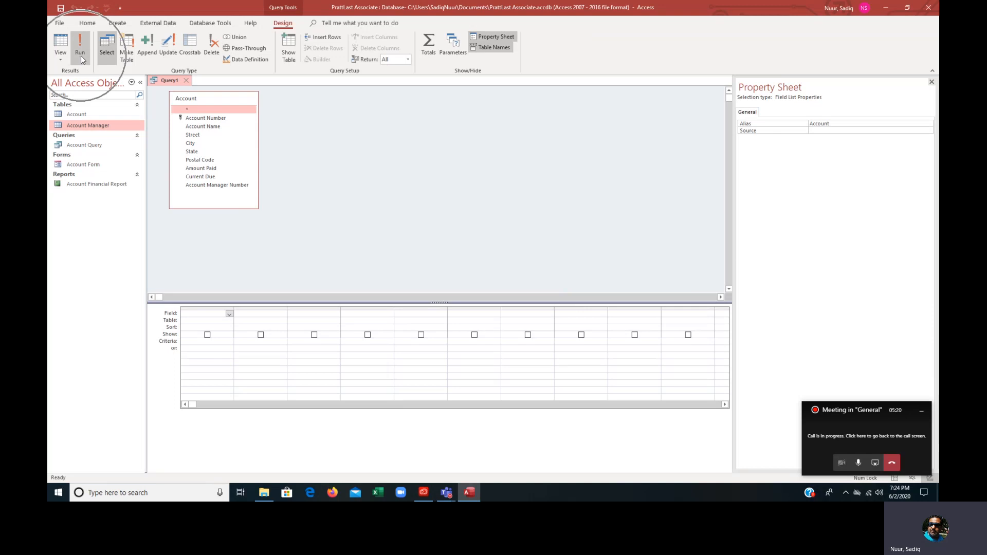
key("ctrl")
key("ctrl")
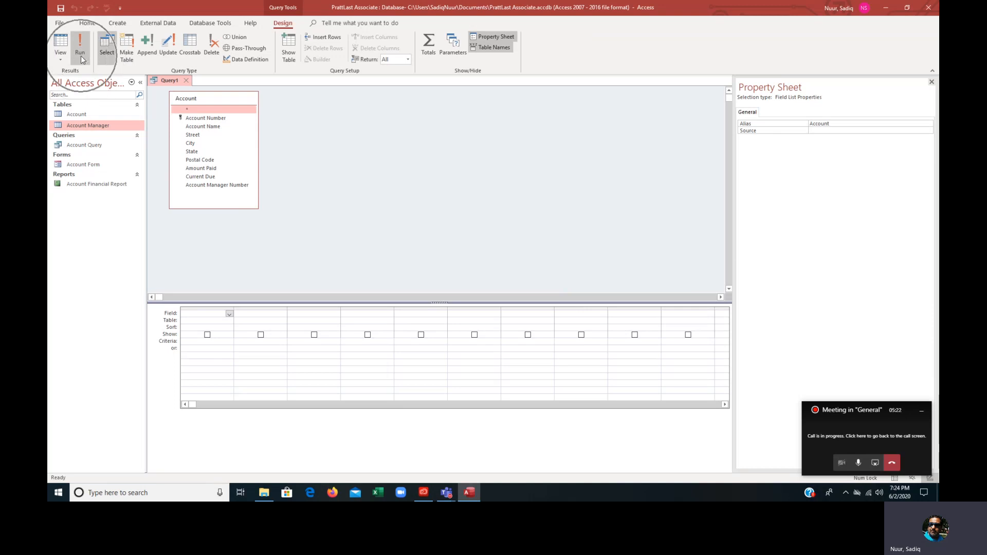
key("ctrl")
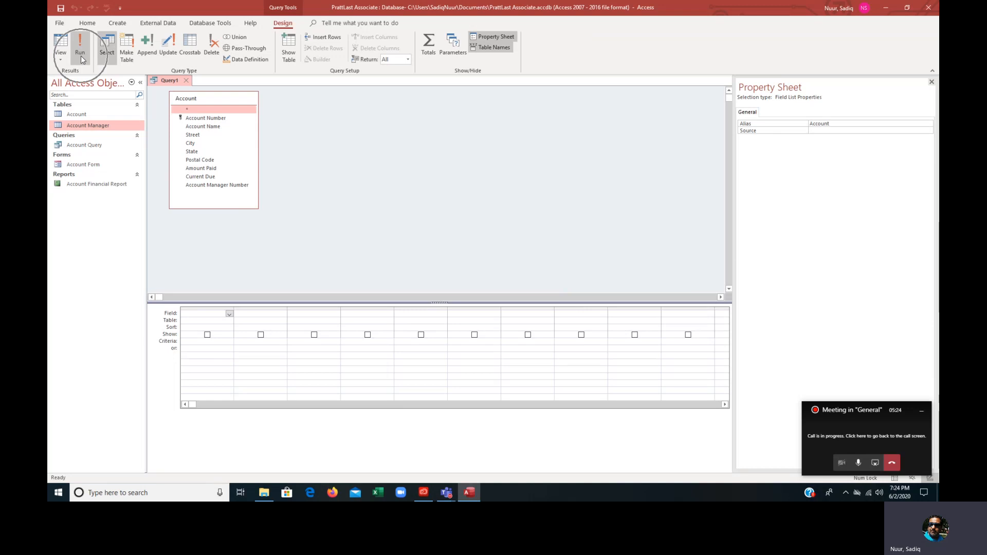
Step: Run the query with all Account fields included through the asterisk, and remove that column from the design grid
double_click(195, 112)
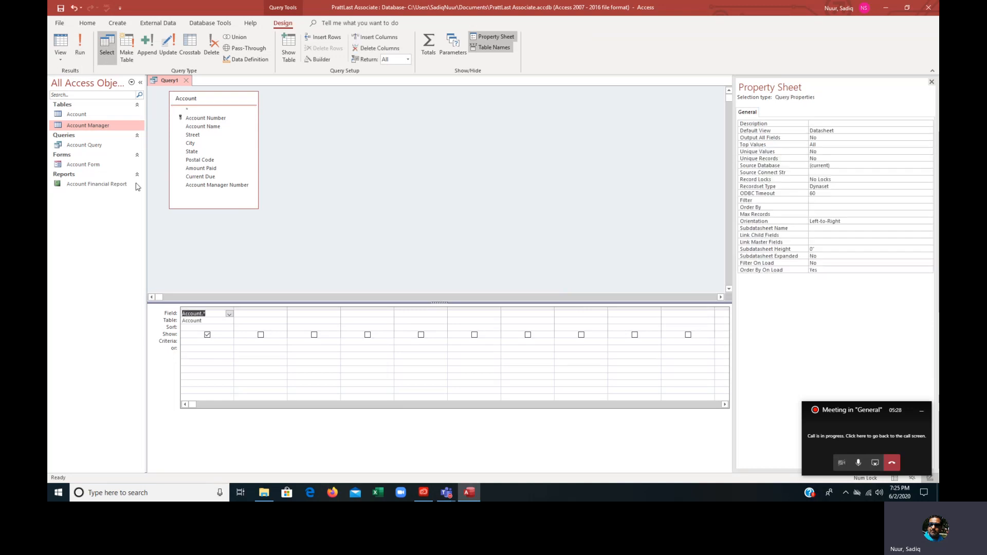
left_click(82, 49)
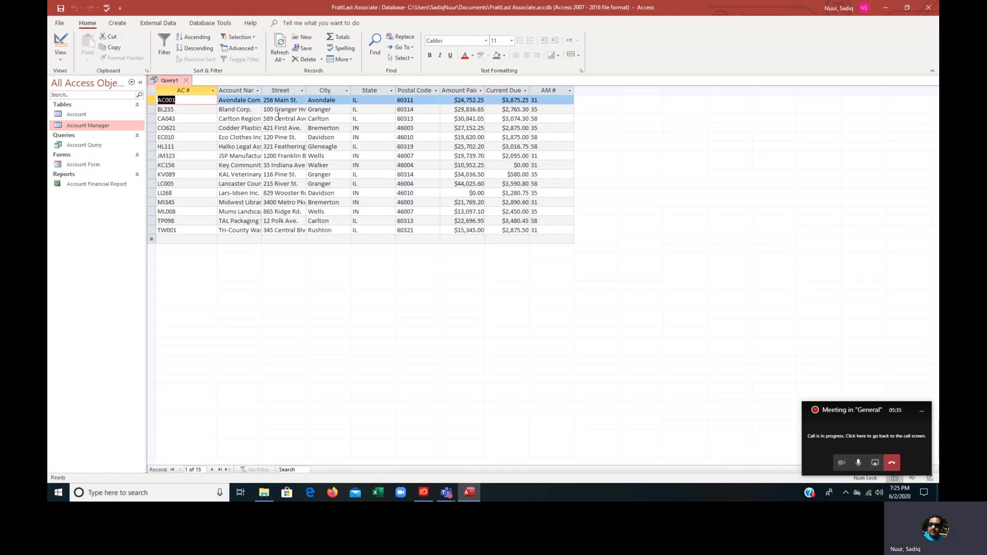
left_click(62, 38)
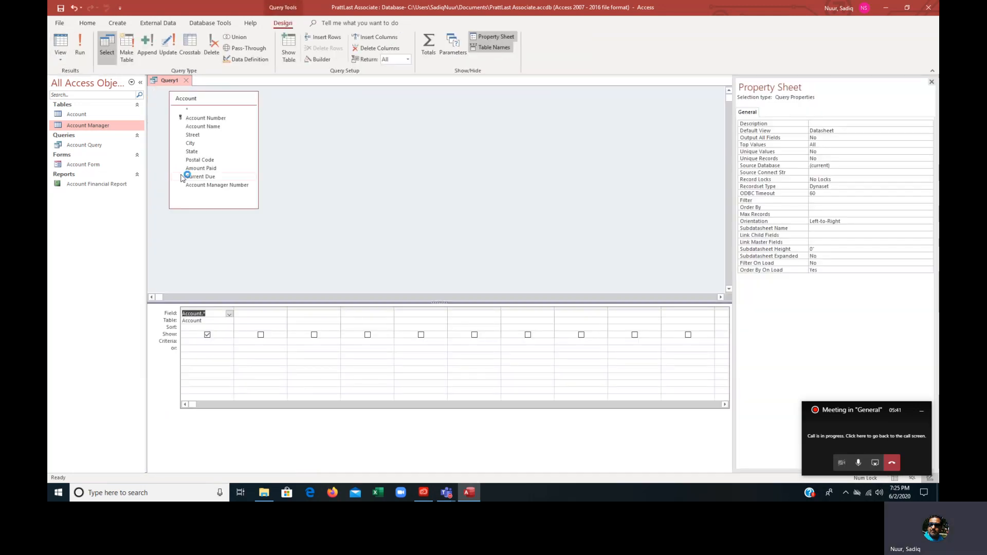
left_click(195, 308)
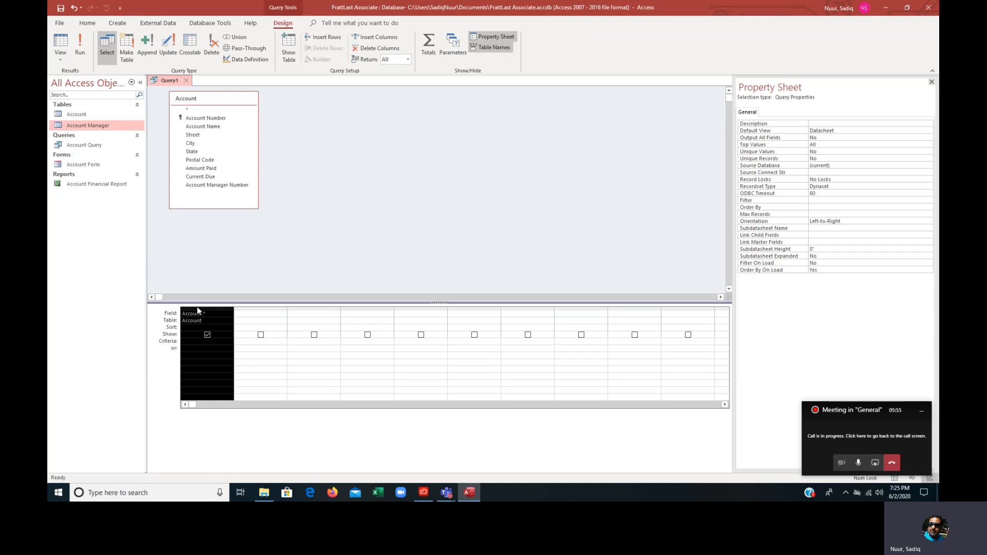
key("Delete")
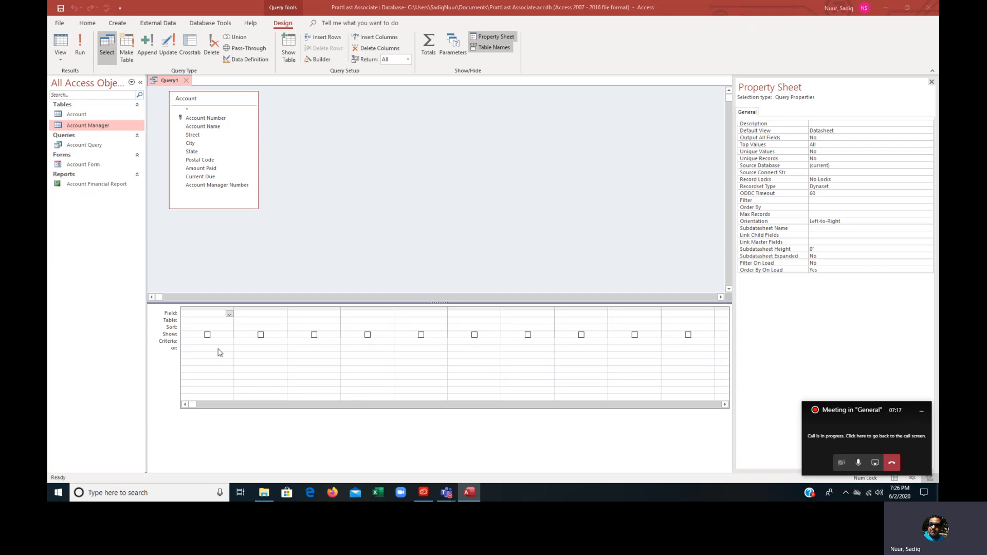
Step: Add the Account Number, Account Name, Amount Paid and Current Due fields to the query and run it
double_click(208, 118)
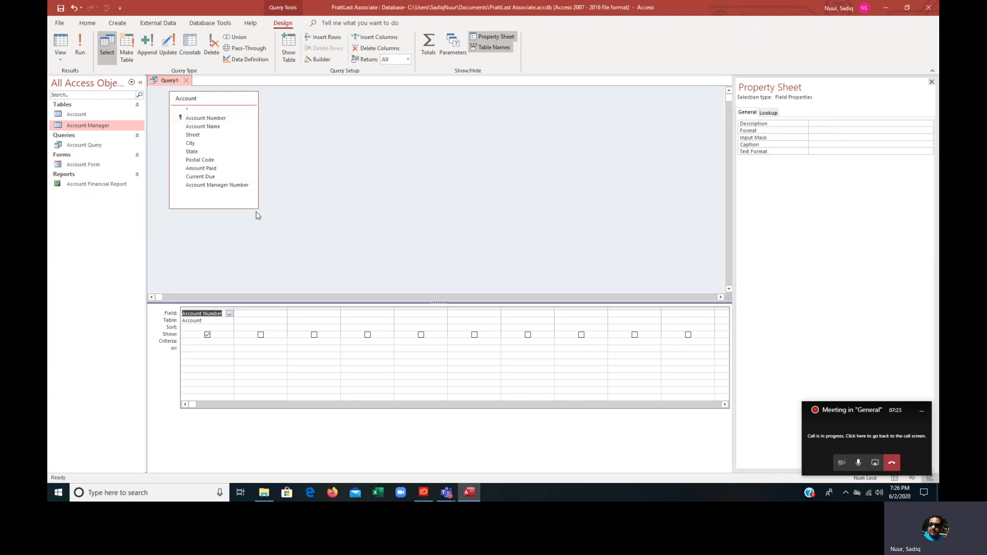
double_click(208, 127)
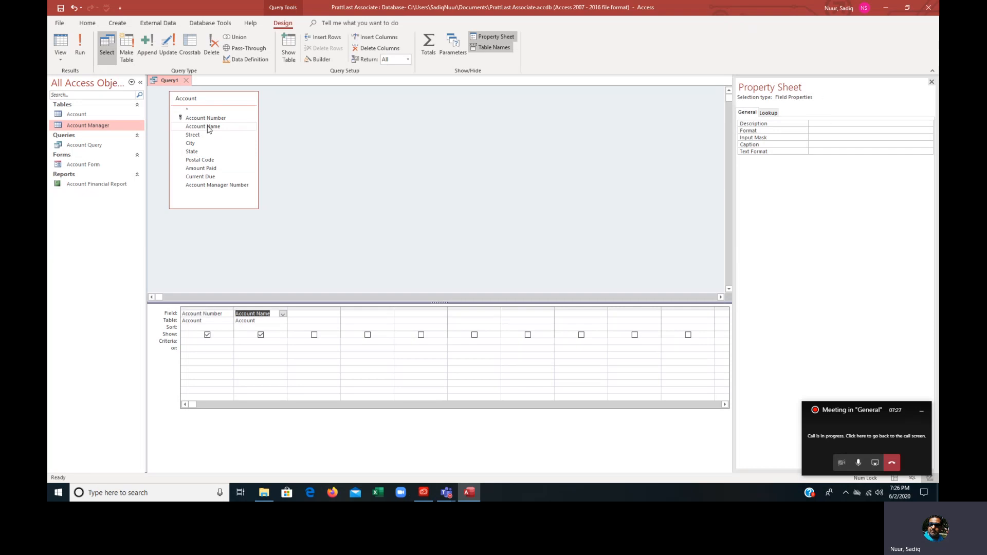
double_click(209, 170)
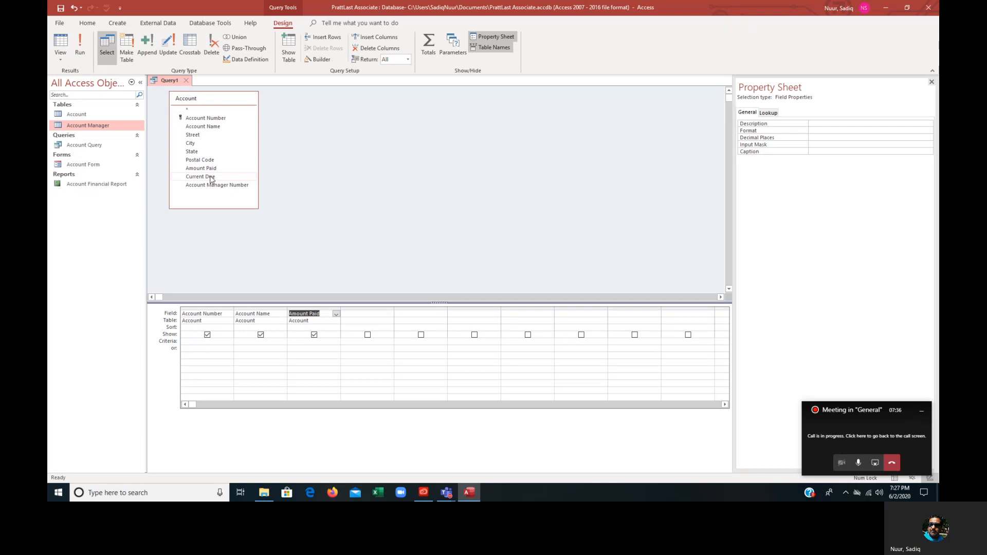
double_click(211, 177)
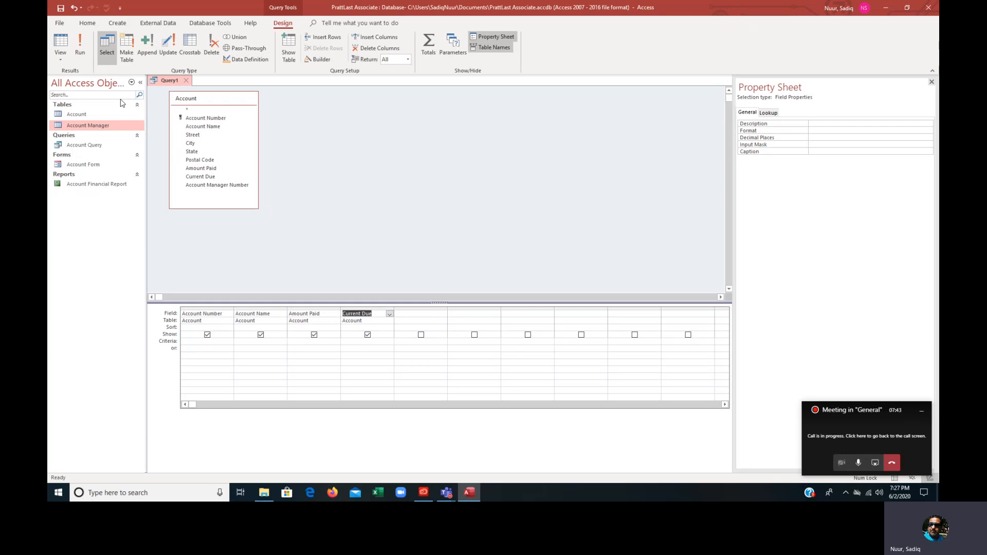
left_click(80, 50)
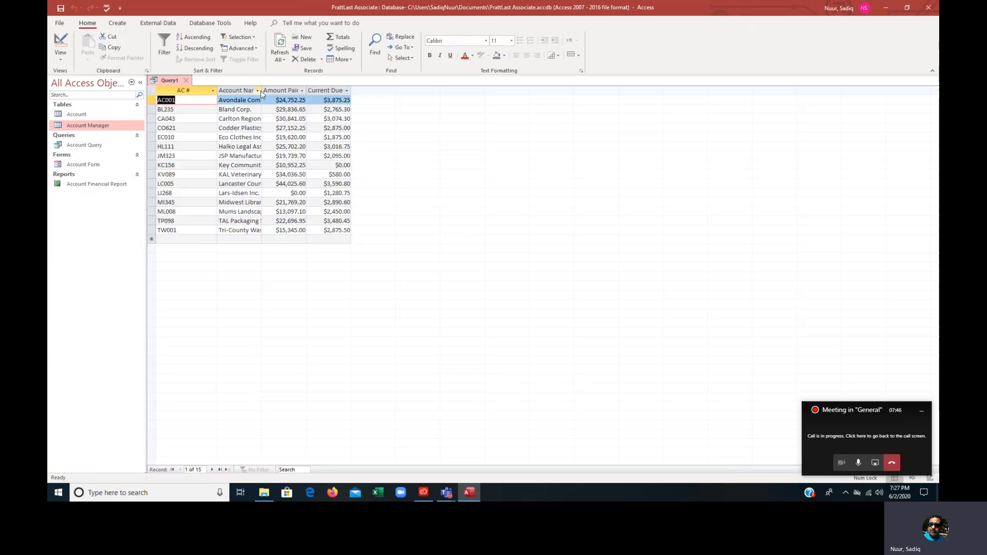
Step: Best-fit the widths of the Account Name, Amount Paid and Current Due columns in the query results
double_click(261, 91)
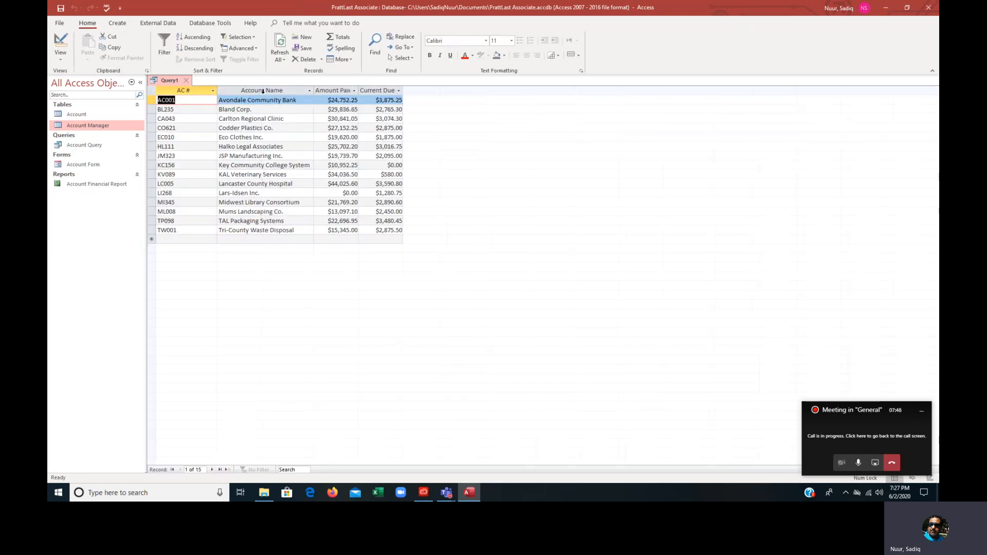
double_click(359, 92)
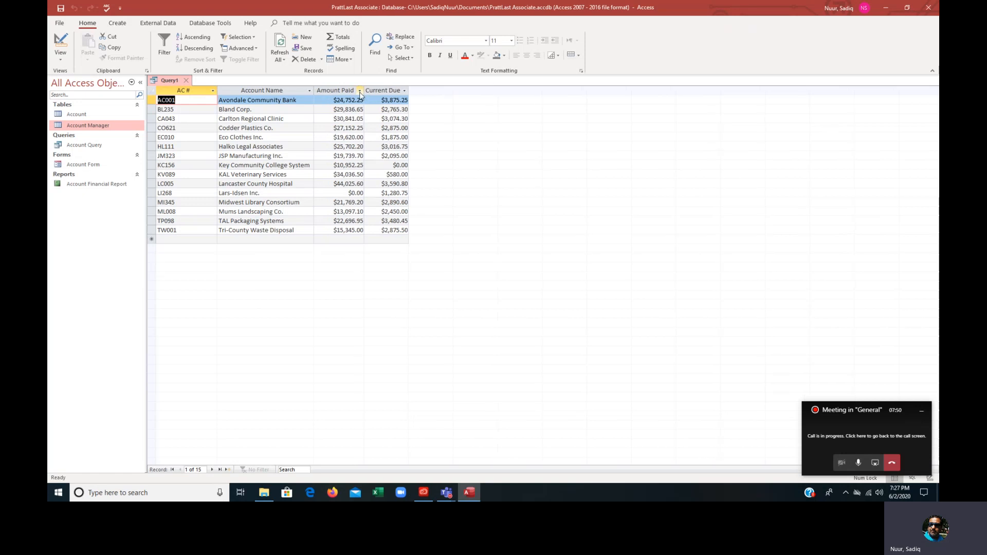
double_click(409, 90)
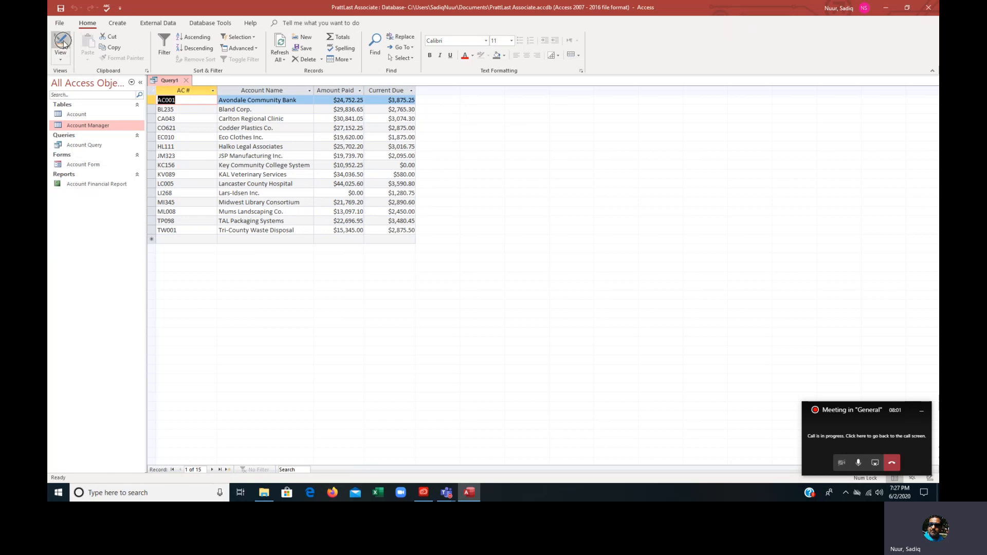
Step: In the query's design, set the Account Number criterion to JSP Manufacturing Inc.'s account number and run the query
left_click(58, 61)
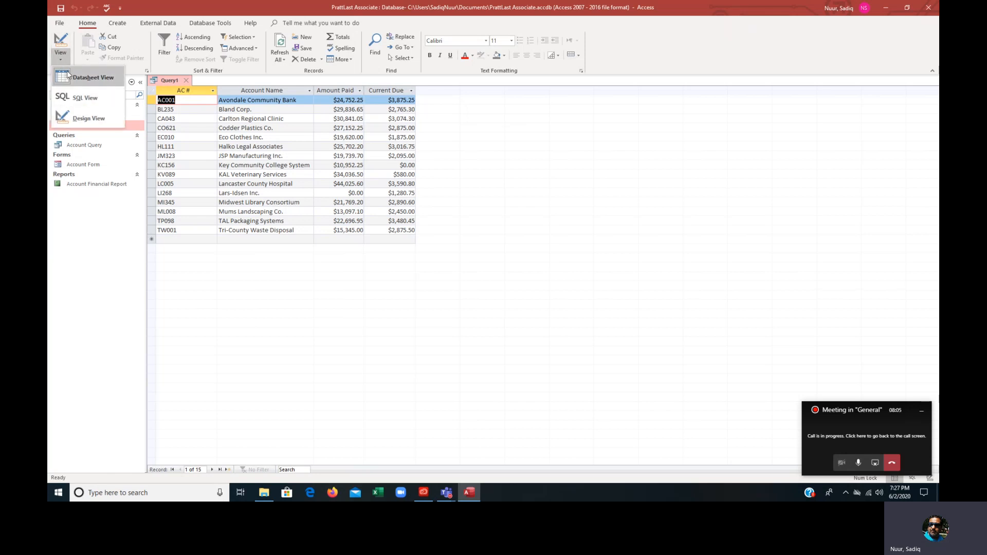
left_click(87, 119)
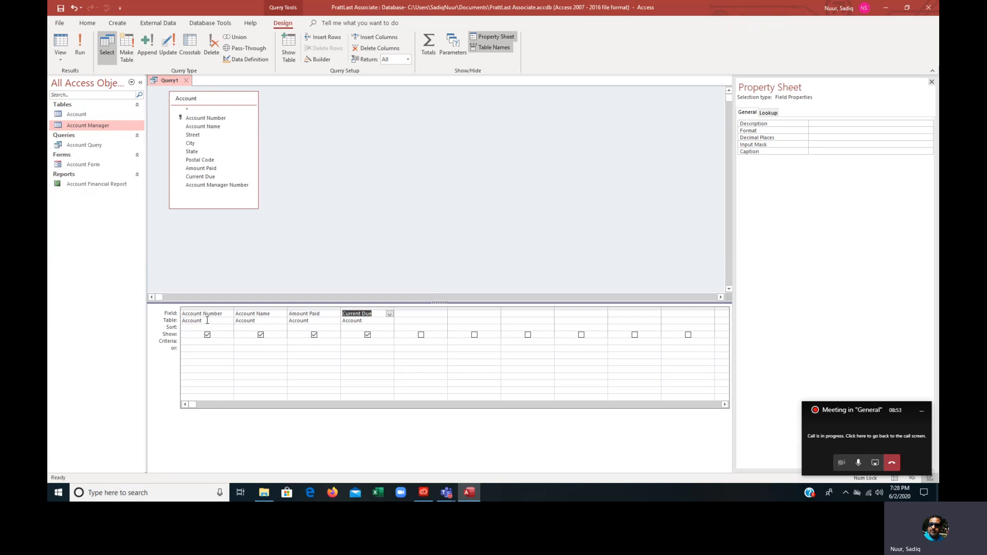
left_click(186, 343)
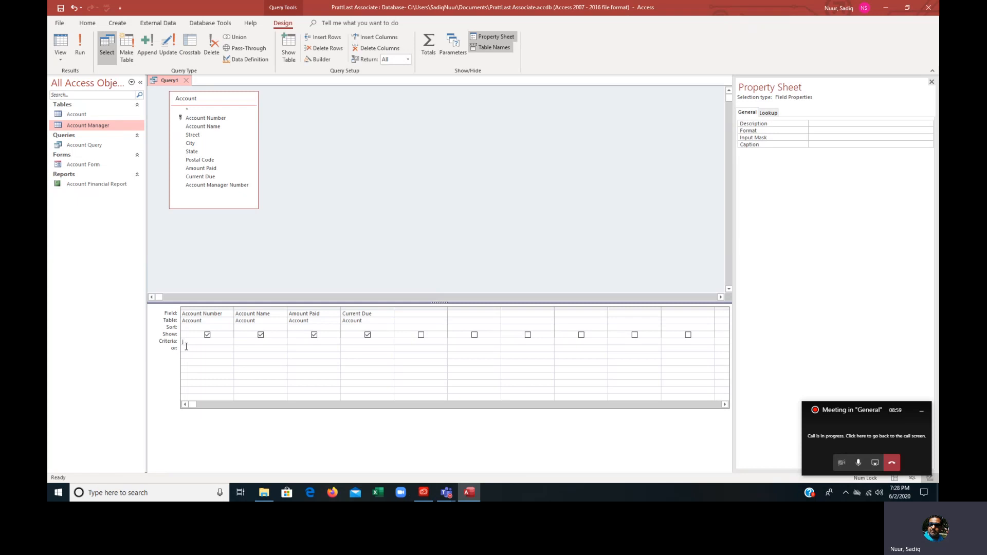
type("jn")
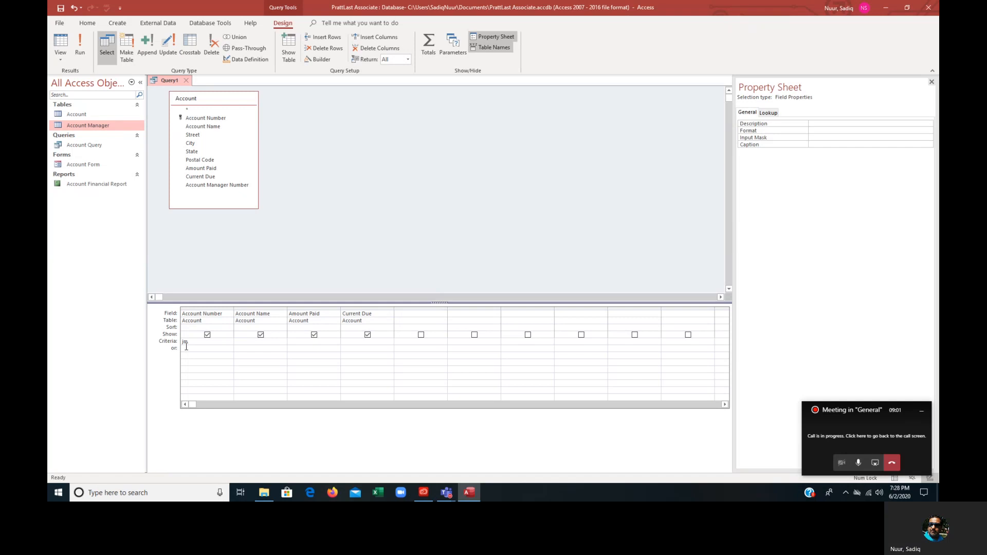
type("323")
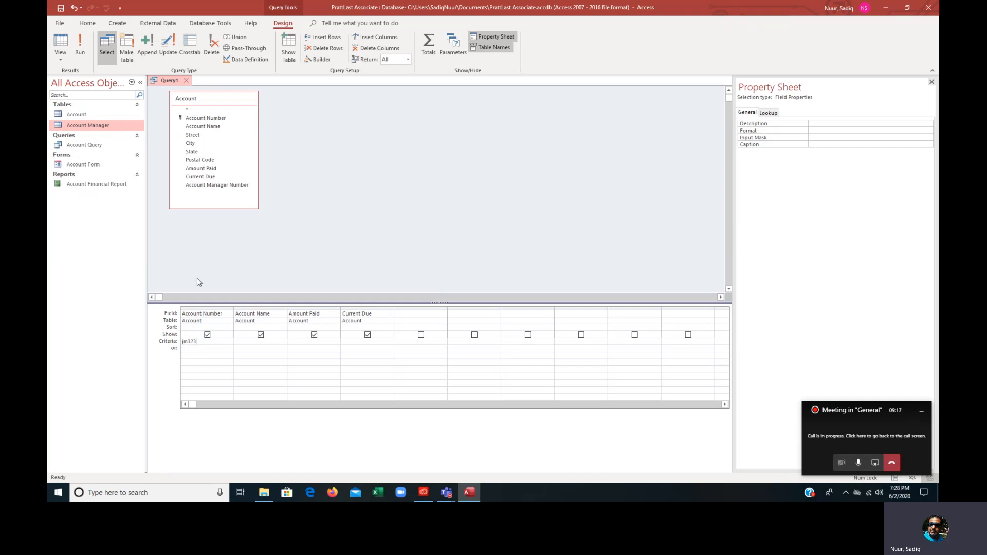
left_click(78, 41)
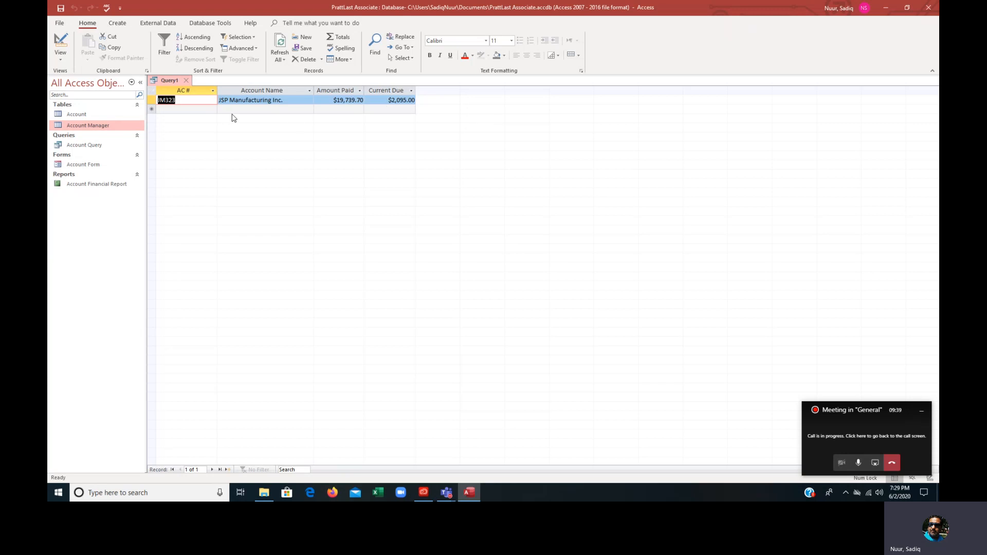
Step: Save the query under the name M02q1
left_click(60, 9)
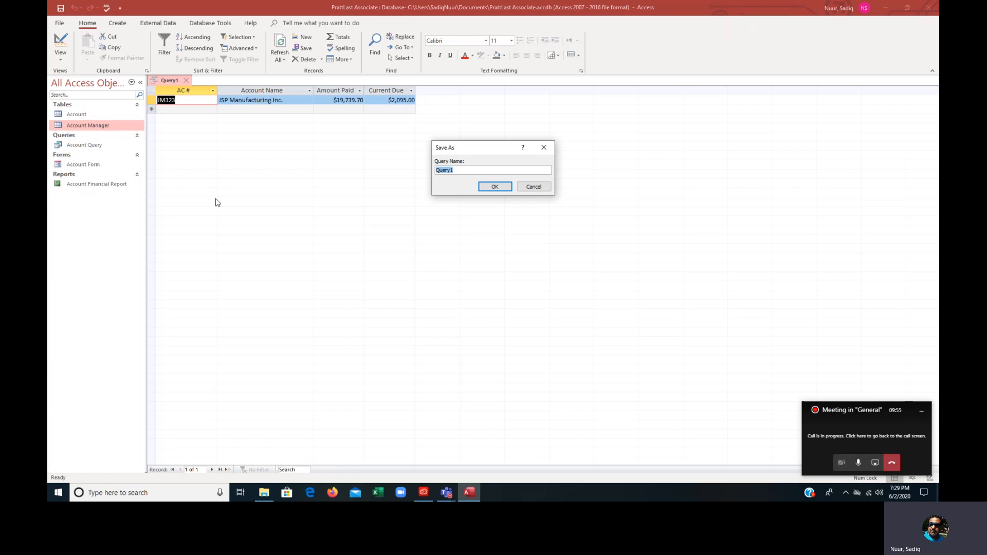
type("Mo2")
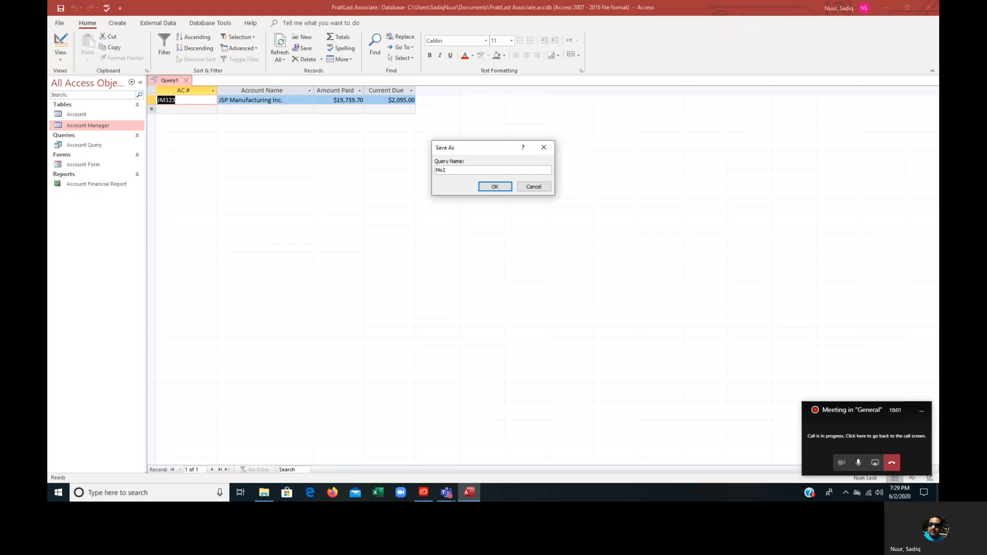
key("BackSpace")
key("BackSpace")
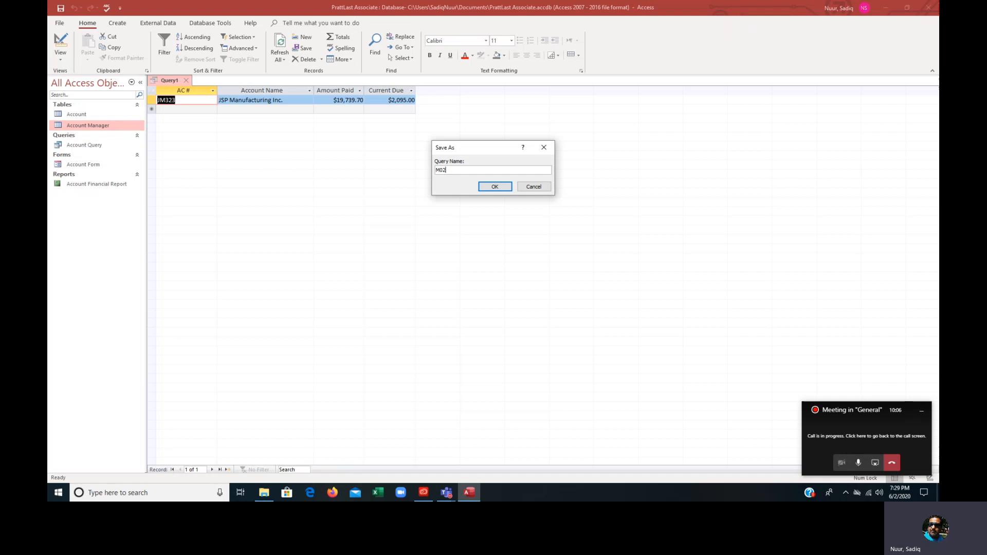
type("q1")
left_click(494, 189)
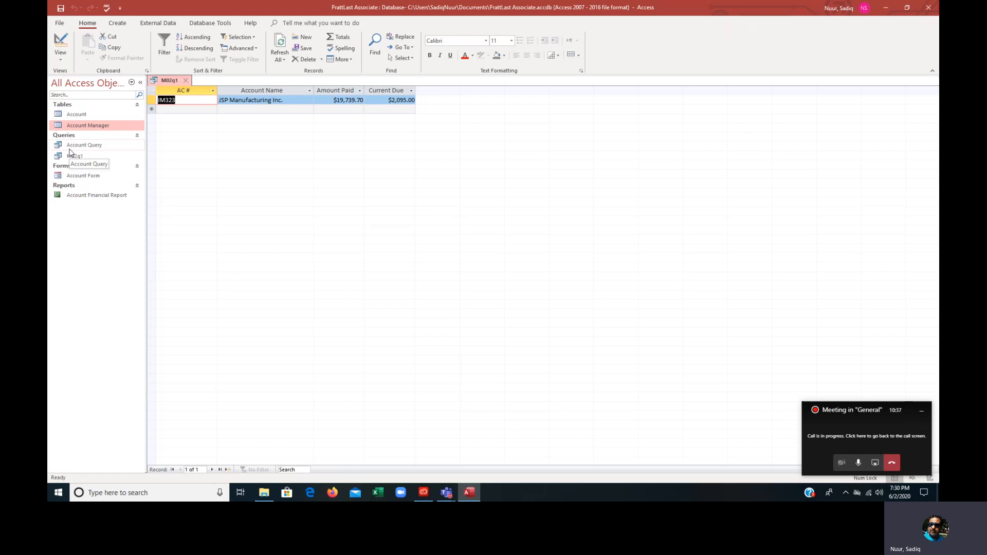
Step: In the query's design, clear the Account Number criterion, set the Account Name criterion to K* and run the query
left_click(60, 41)
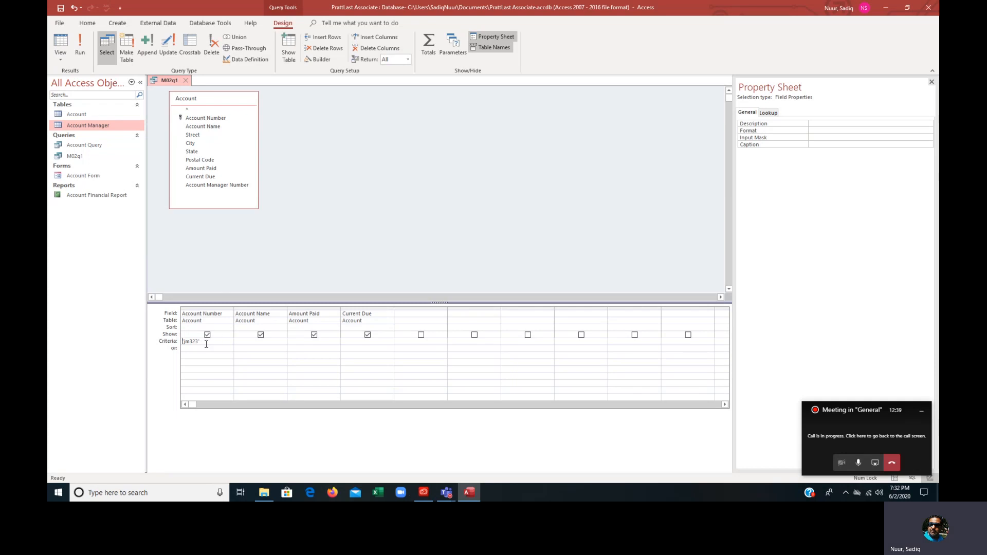
left_click_drag(198, 342, 176, 342)
key("BackSpace")
type("K*")
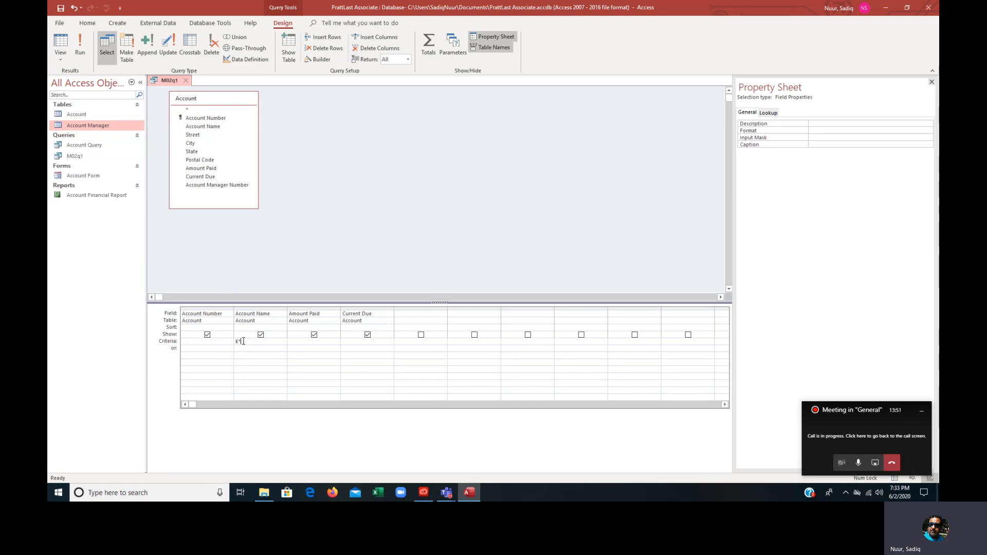
left_click(78, 48)
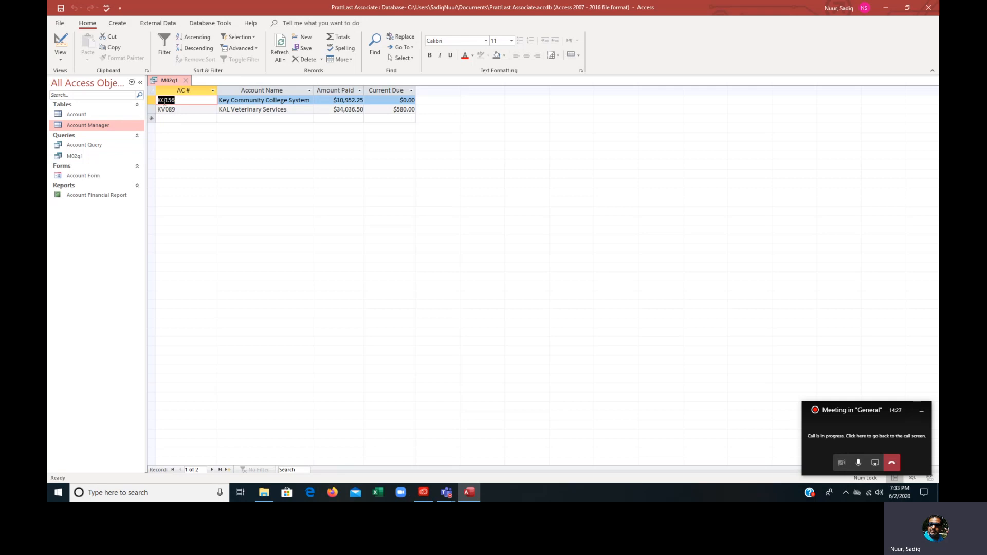
Step: Save the modified query as a new query object named M02q2, and open and close M02q1 to check its results
left_click(59, 26)
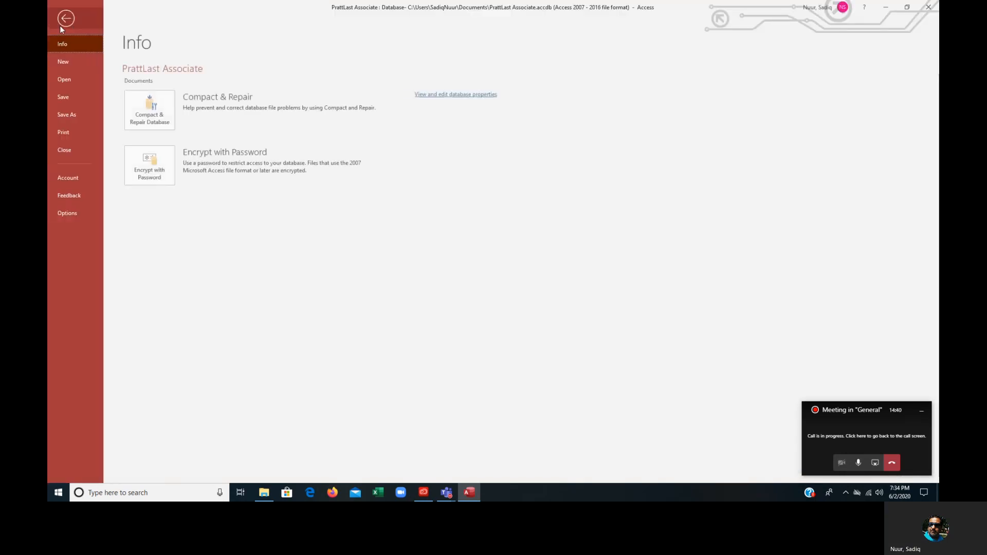
left_click(64, 114)
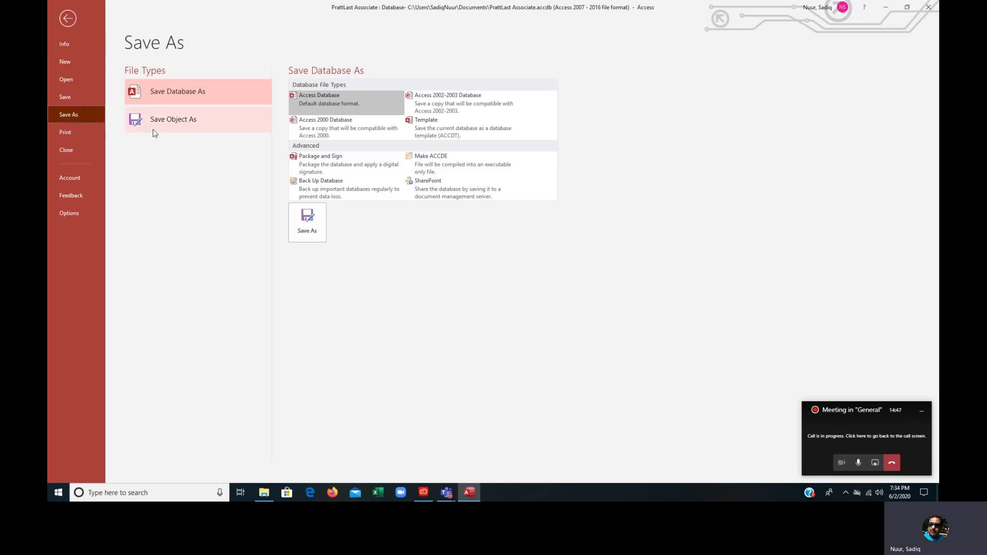
left_click(157, 125)
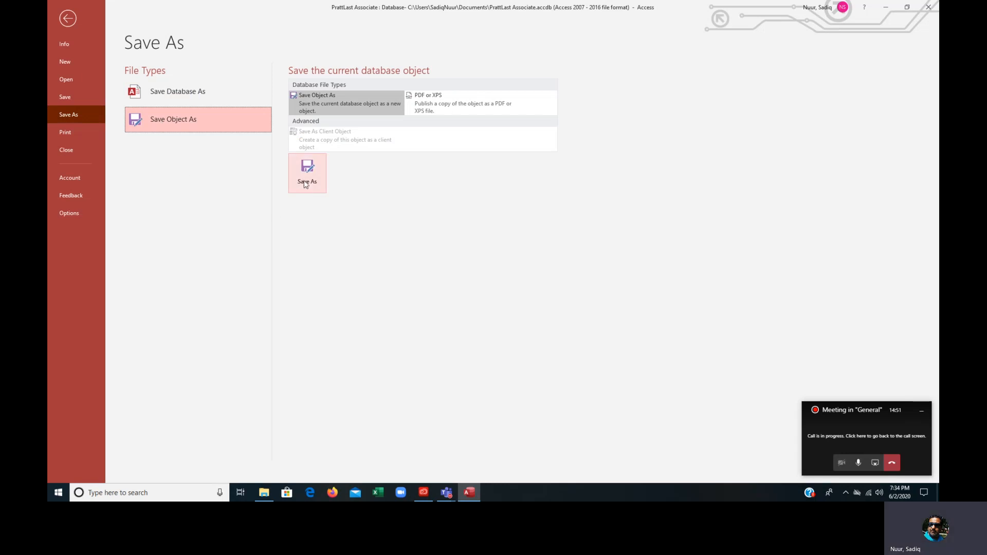
left_click(305, 174)
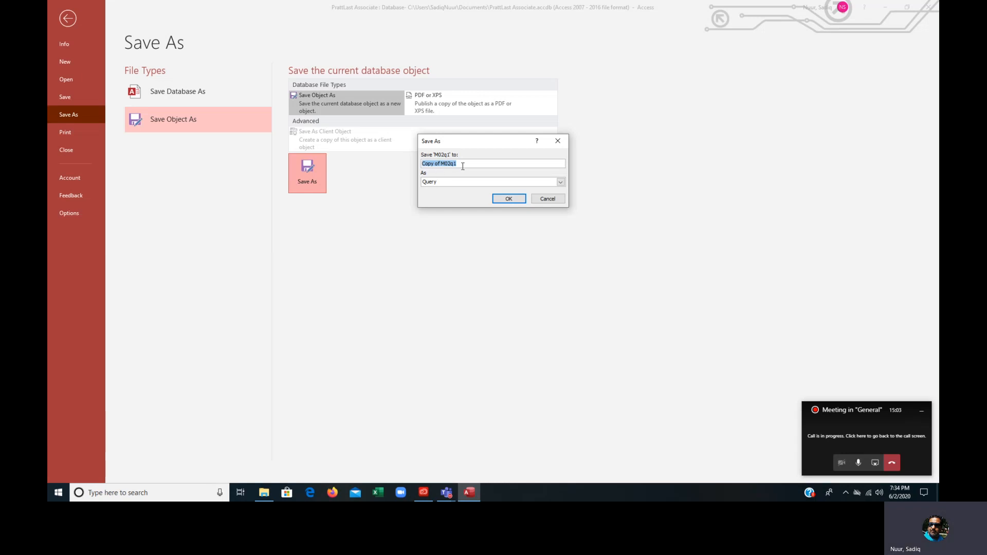
left_click(442, 166)
key("BackSpace")
key("BackSpace")
key("BackSpace")
key("BackSpace")
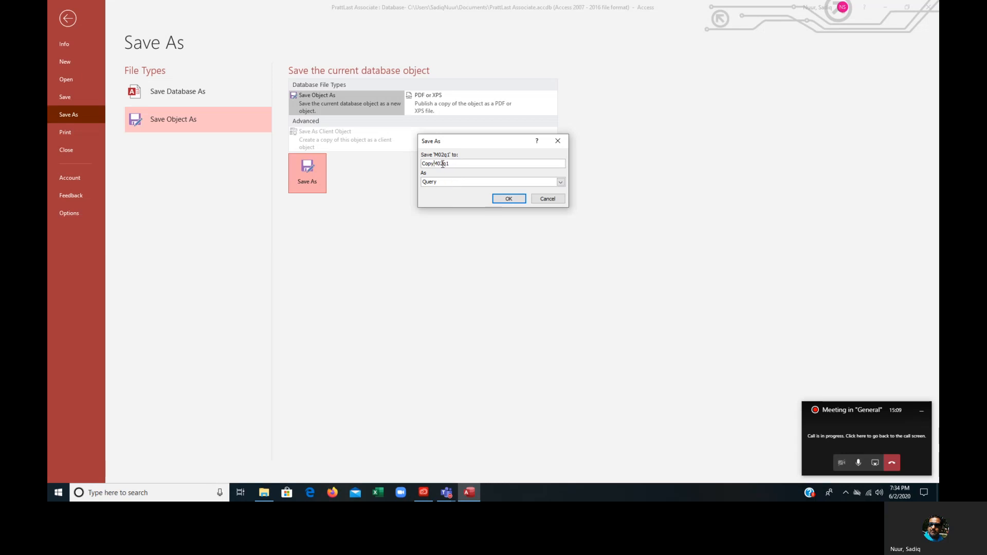
key("BackSpace")
key("BackSpace")
key("BackSpace")
key("BackSpace")
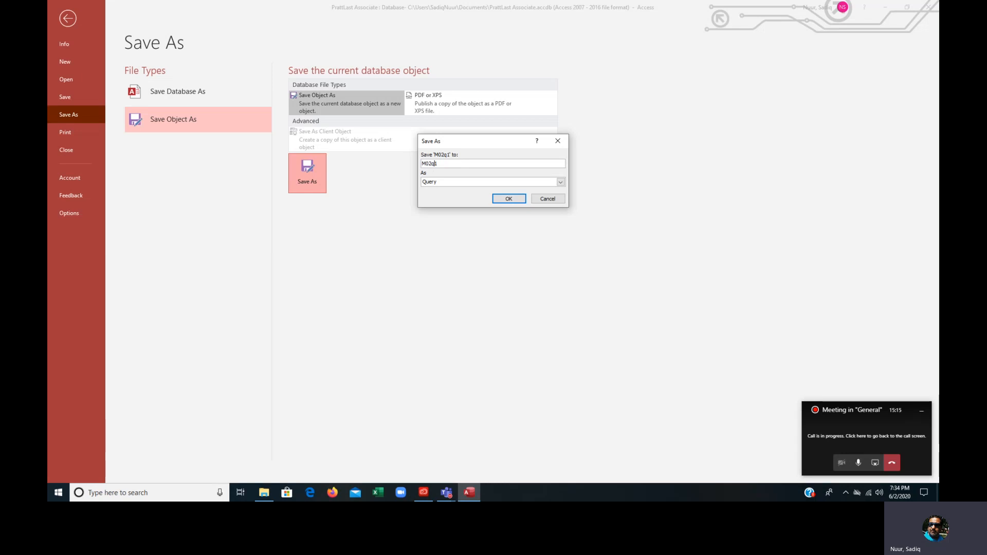
key("BackSpace")
type("2")
left_click(506, 202)
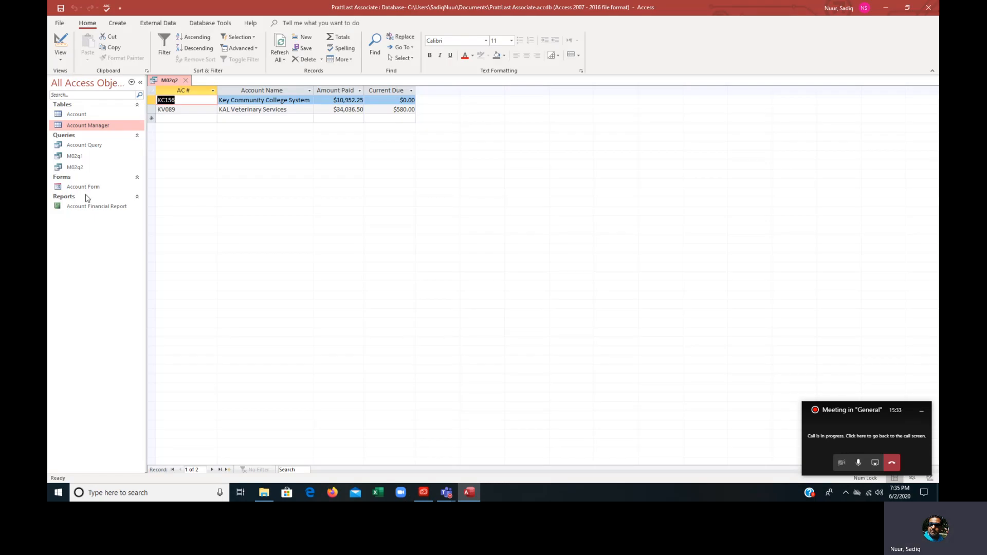
double_click(75, 157)
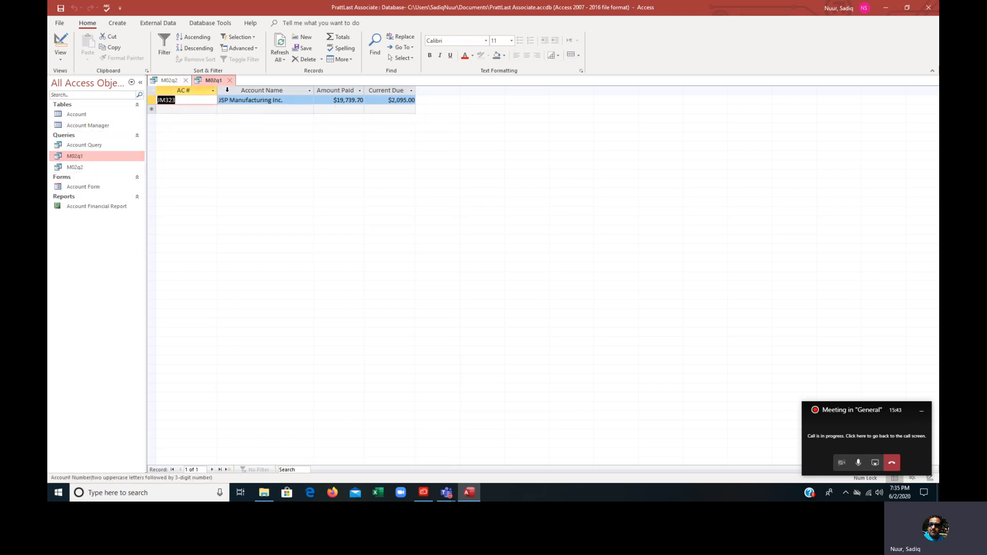
left_click(230, 80)
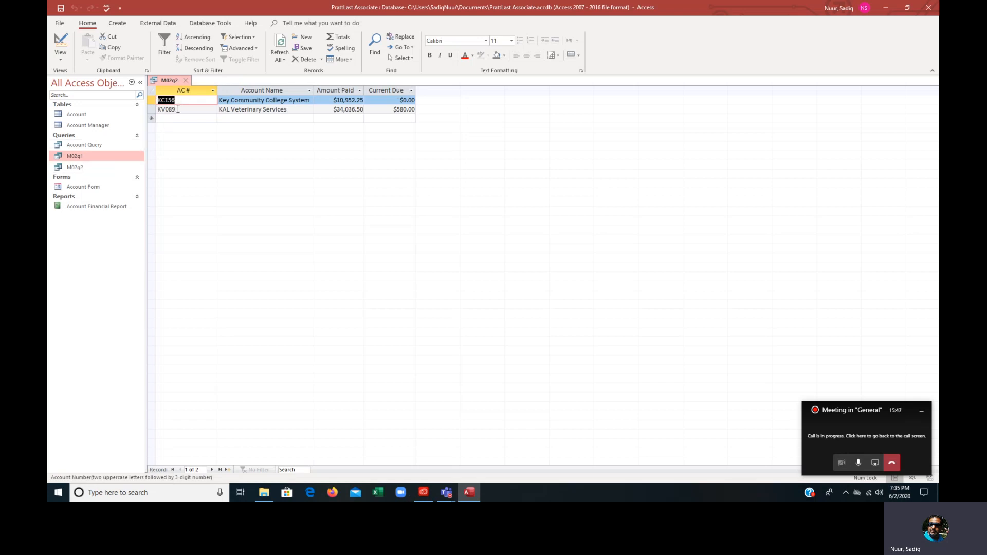
Step: In M02q2's design, remove the Account Name criterion and add the City field to the grid
left_click(61, 44)
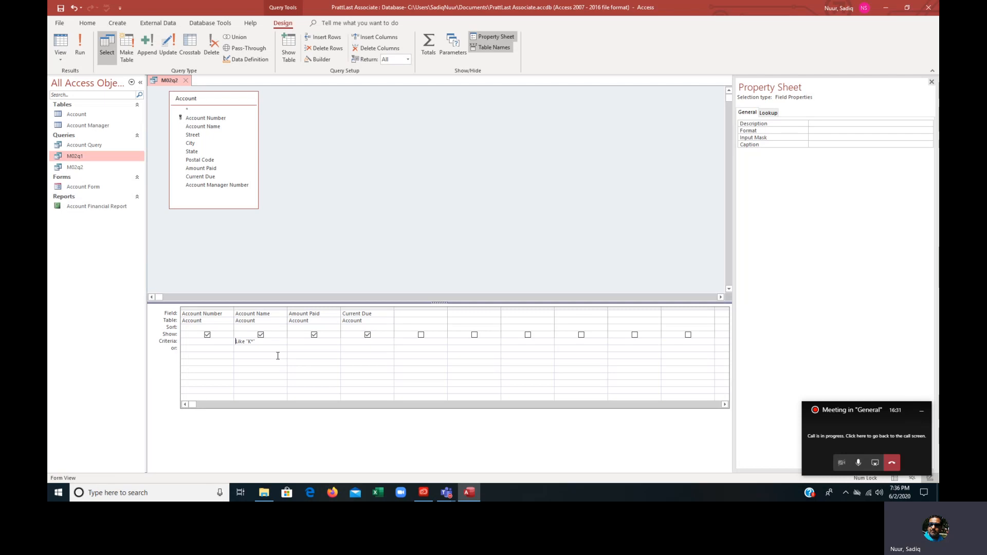
left_click_drag(256, 342, 230, 340)
key("Delete")
double_click(190, 144)
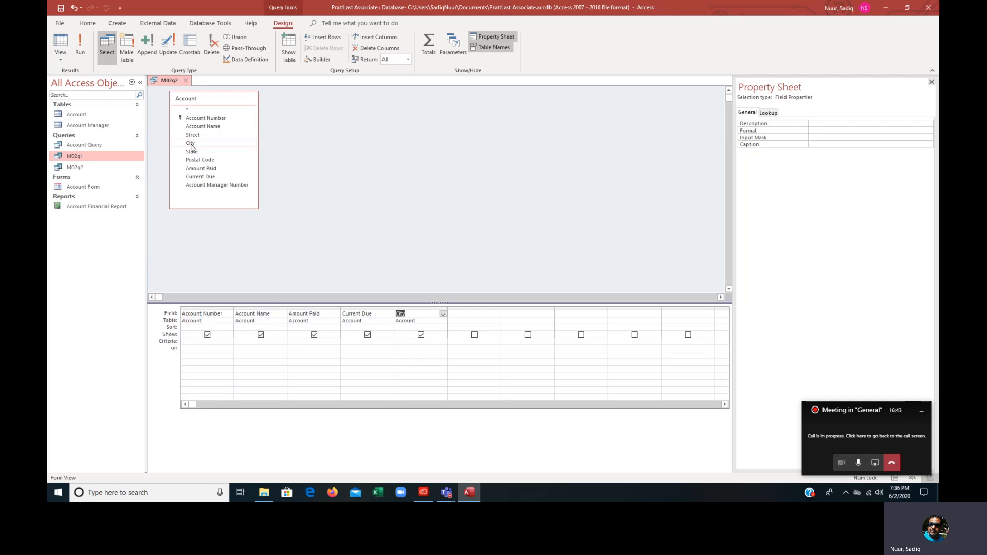
Step: Set the City criterion to Granger, run the query and widen the City column slightly in the results
left_click(400, 341)
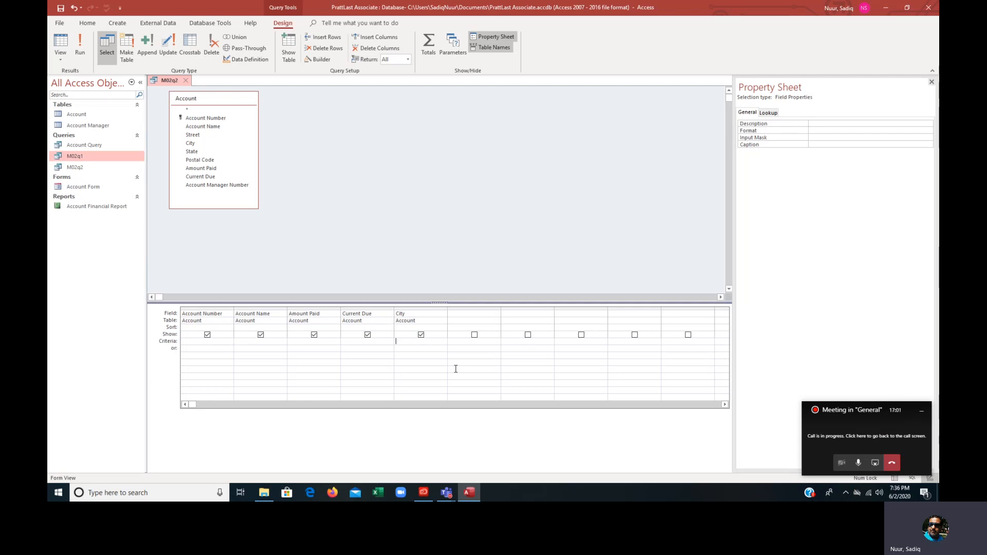
type("Granger")
left_click(80, 49)
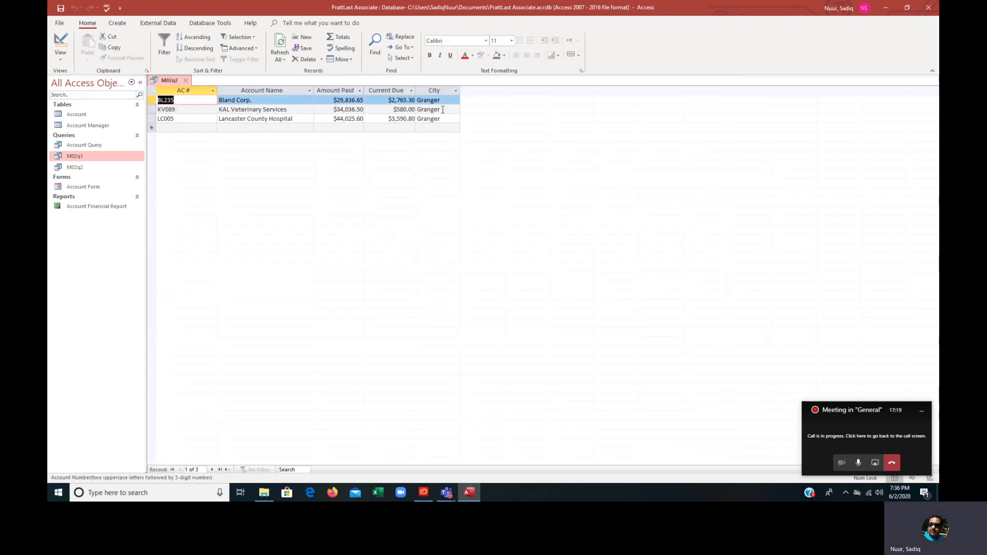
left_click_drag(460, 91, 473, 91)
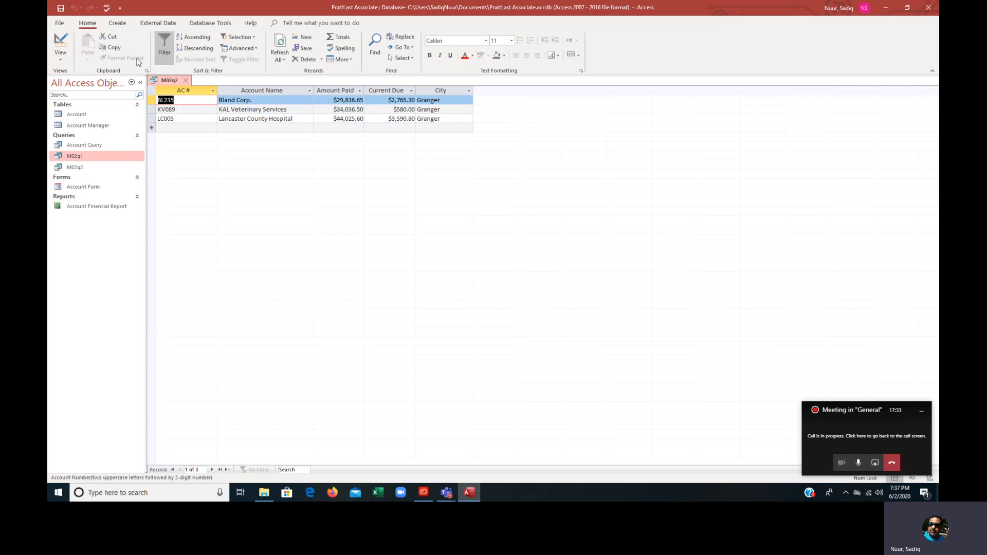
Step: Hide the City field from the query's output while keeping its criterion, and run the query
left_click(60, 42)
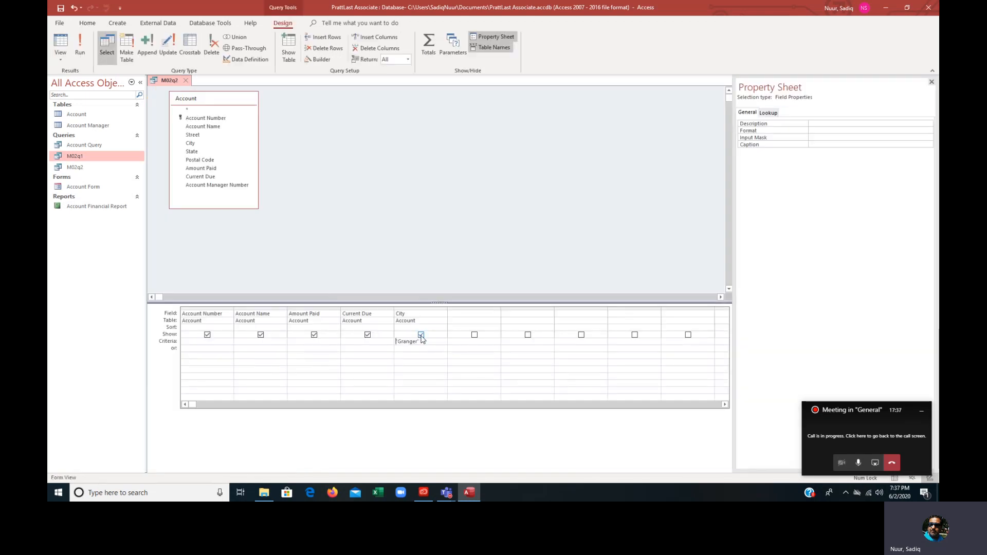
left_click(421, 335)
left_click(535, 214)
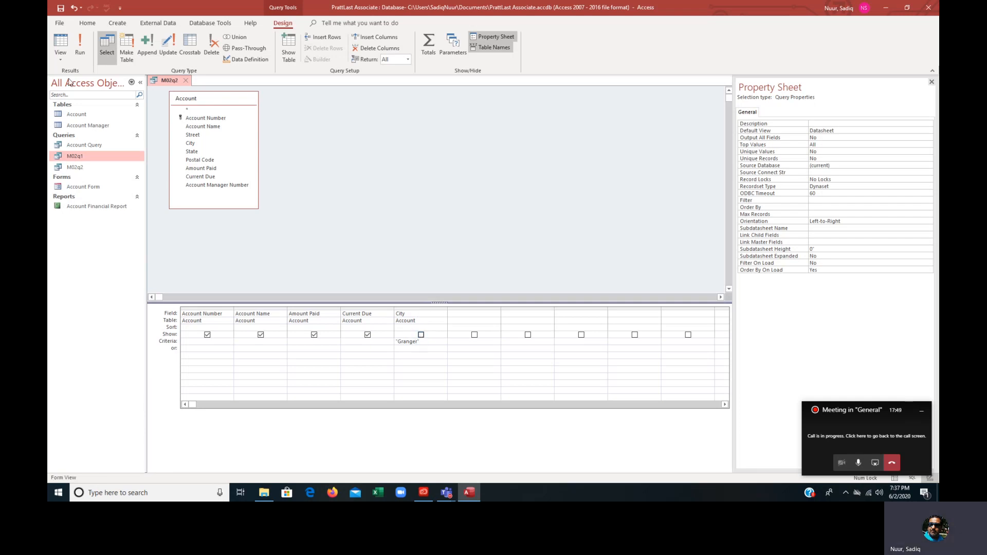
left_click(83, 43)
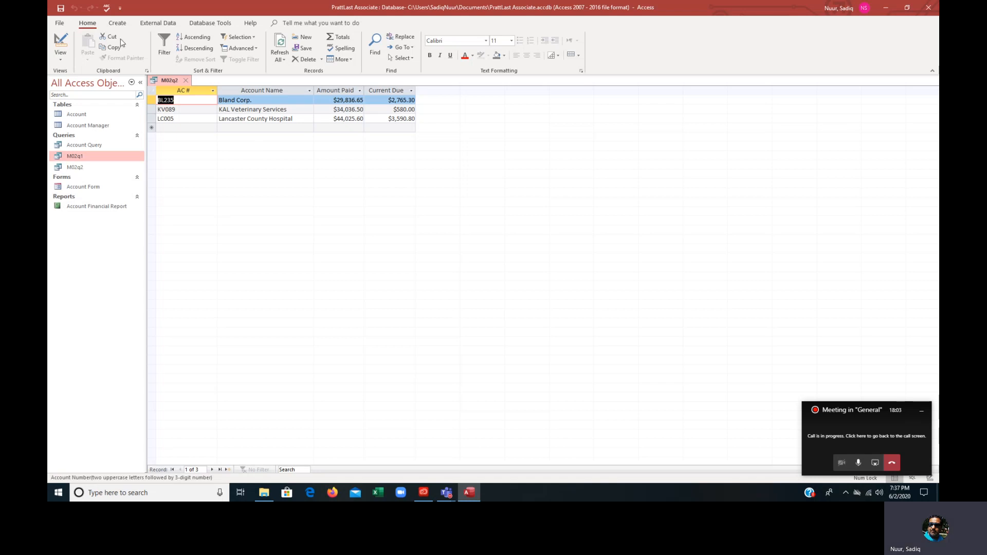
Step: Save the current query as a new query object named City Granger
left_click(60, 26)
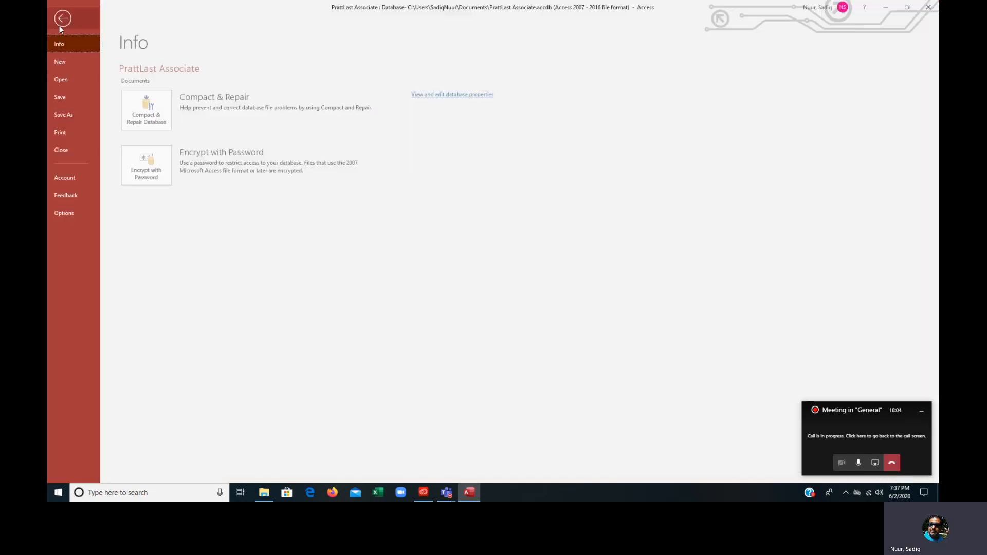
left_click(75, 115)
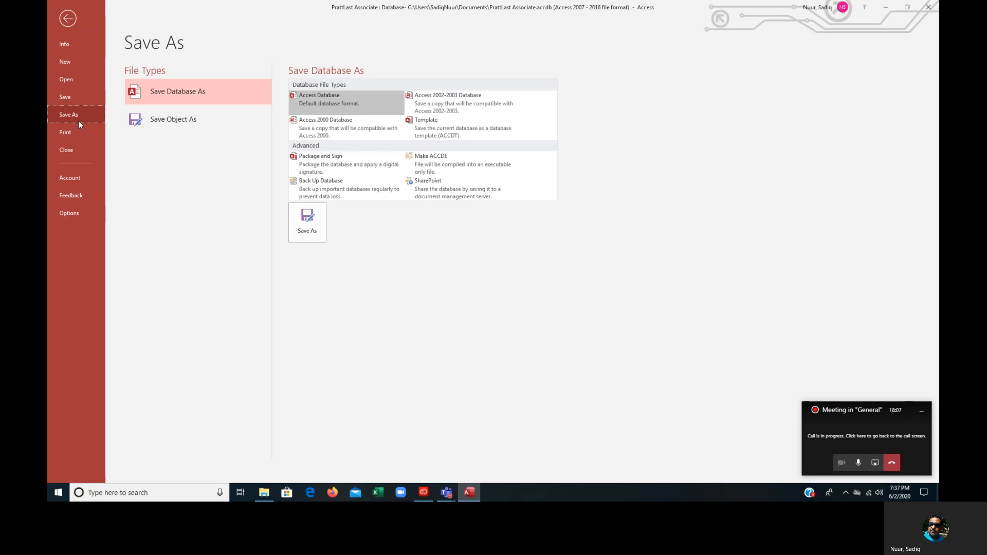
left_click(161, 120)
left_click(305, 180)
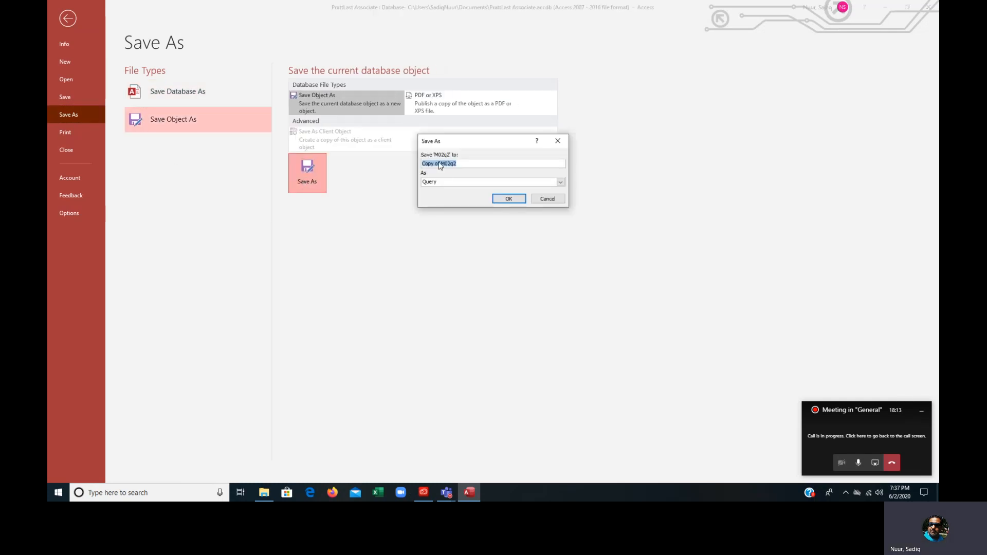
left_click_drag(440, 165, 398, 161)
key("BackSpace")
left_click_drag(446, 164, 400, 163)
type("City Granger")
left_click(508, 199)
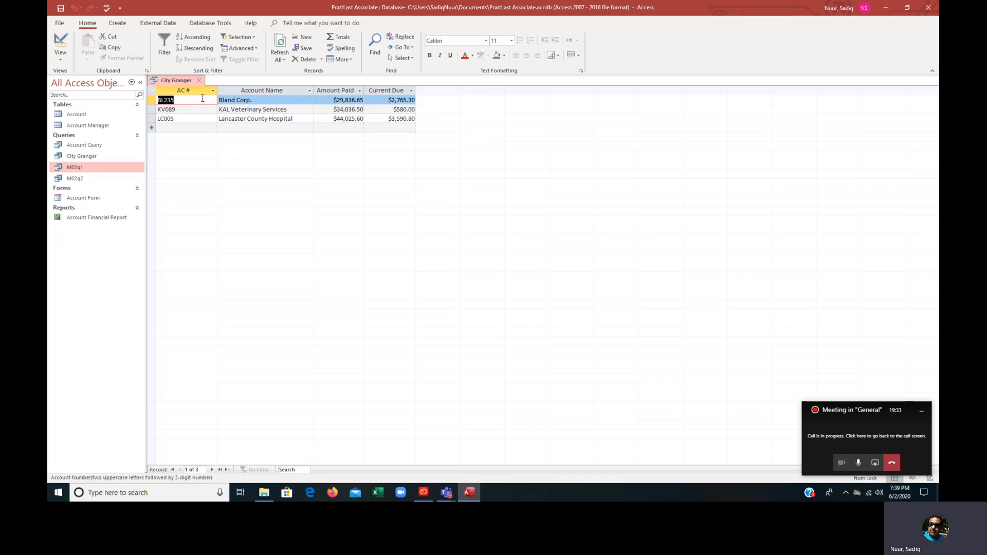
Step: Replace the City criterion with the parameter prompt [Enter City To Search] and widen the City column in the design grid to fit it
left_click(60, 44)
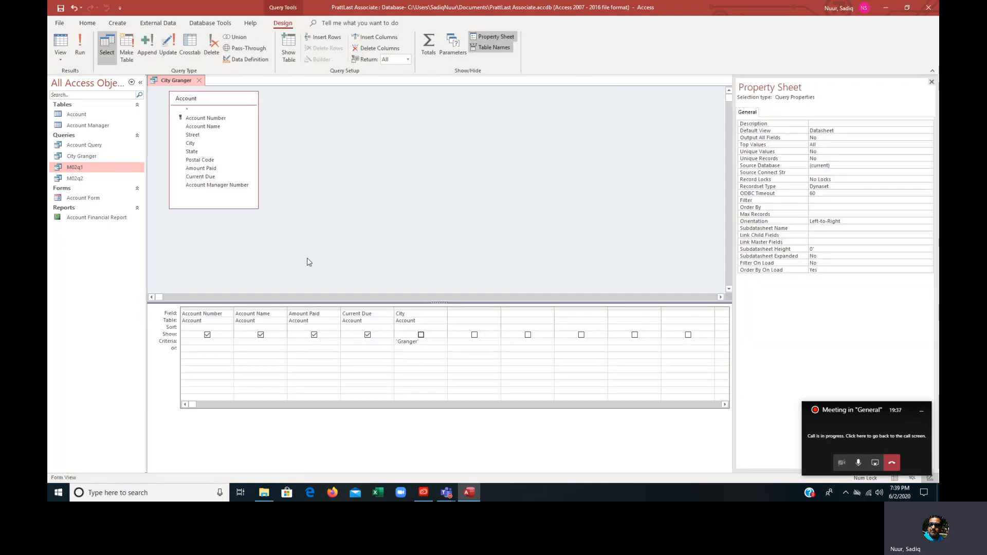
left_click_drag(431, 342, 387, 340)
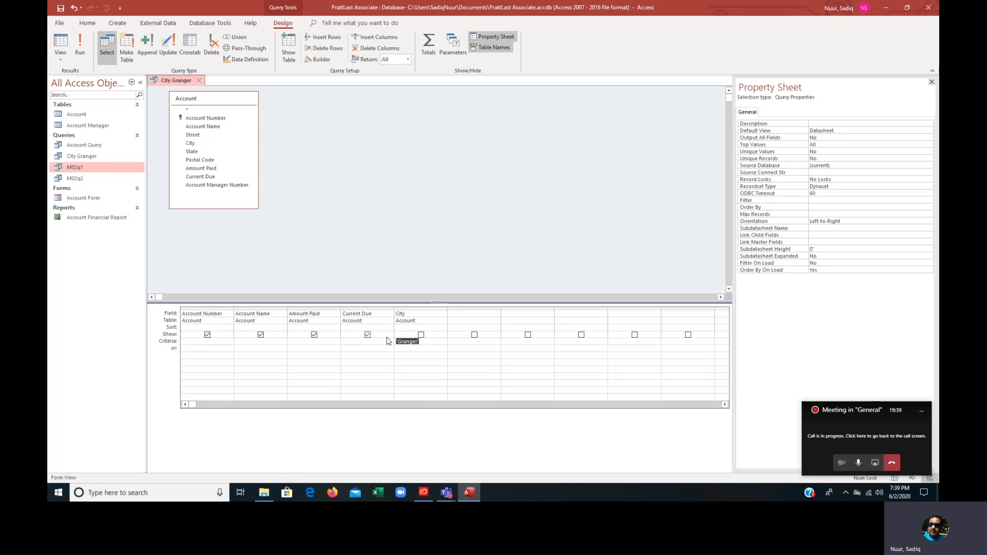
key("Delete")
type("nter City")
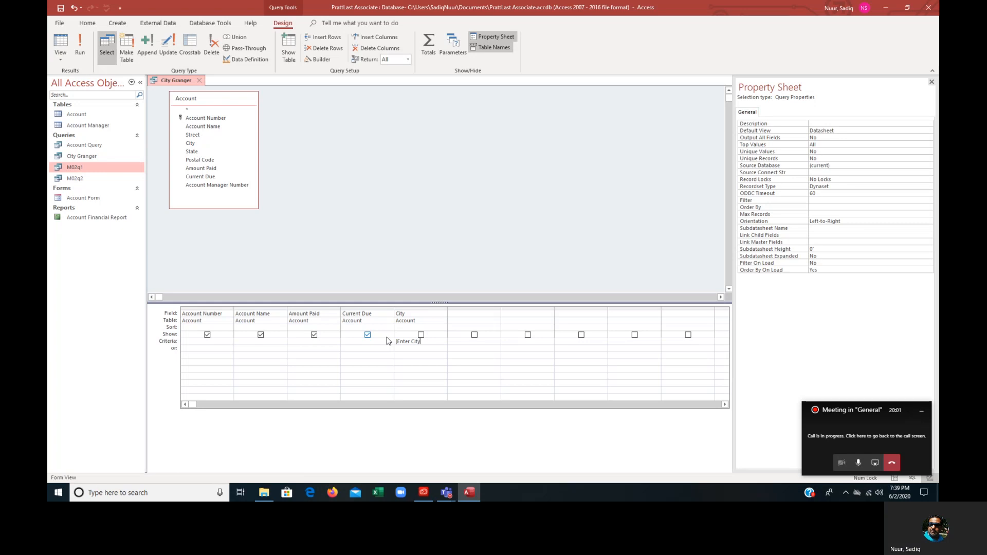
type(" To Search")
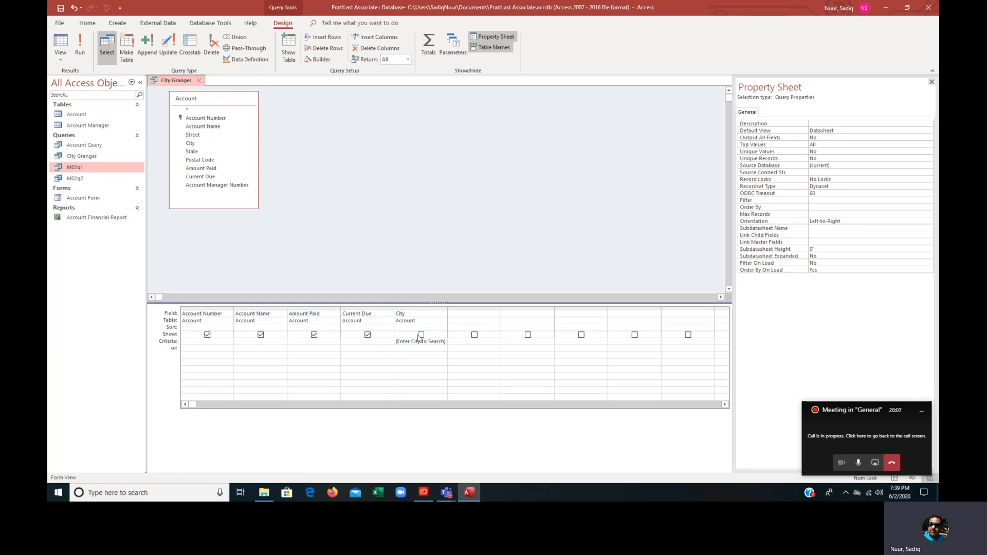
left_click_drag(447, 308, 464, 307)
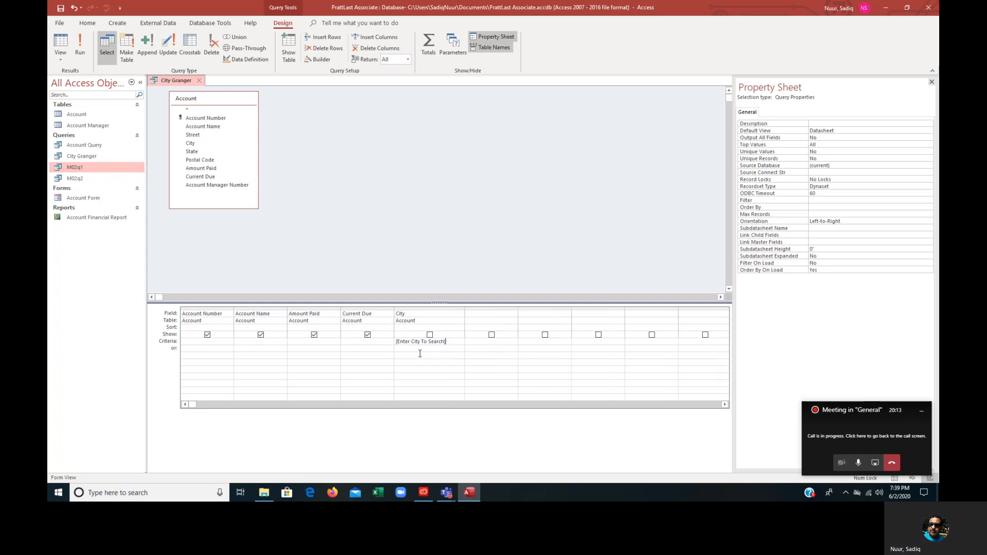
Step: Run the parameter query with Wells as the city to search
left_click(82, 49)
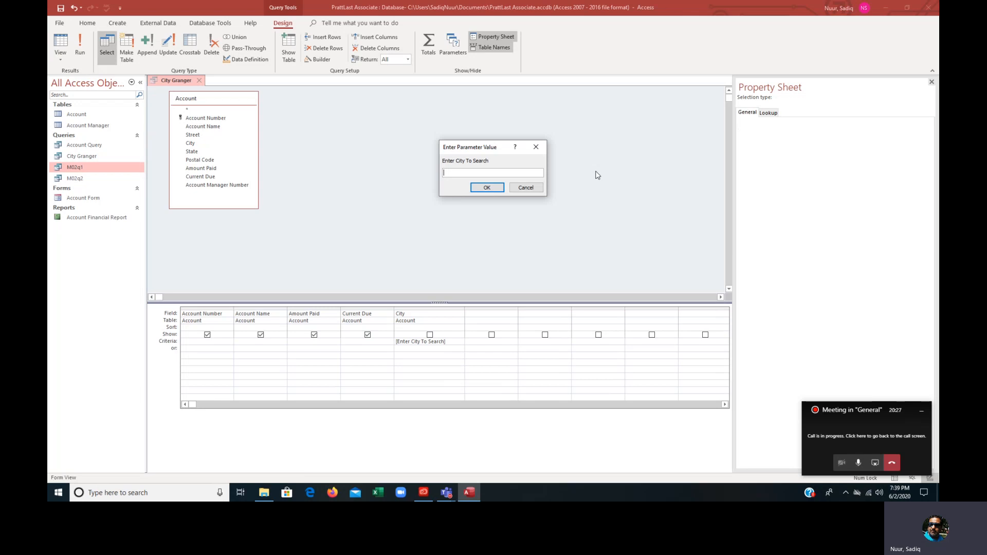
type("Wells")
left_click(486, 188)
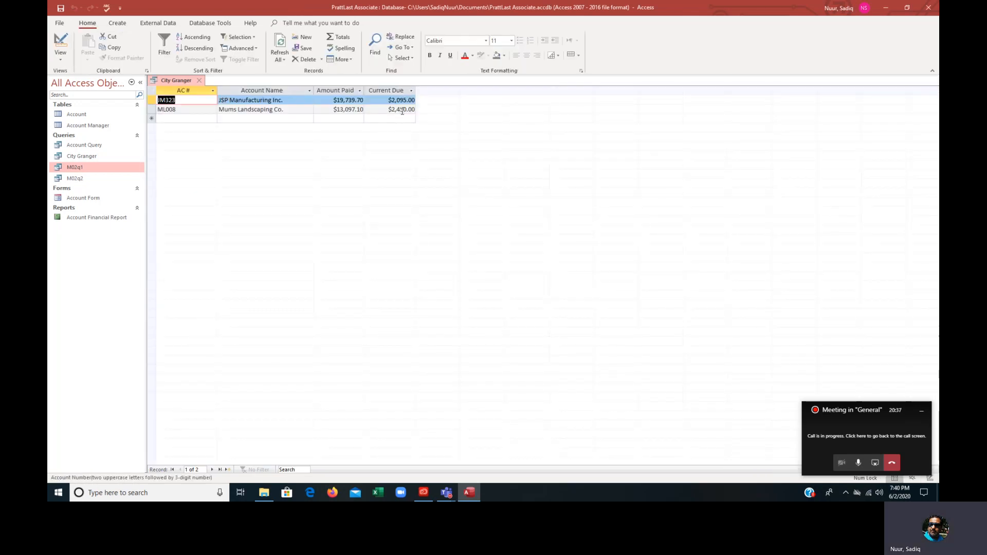
Step: Show the City field in the query's output again and run the parameter query for the city Granger
left_click(64, 45)
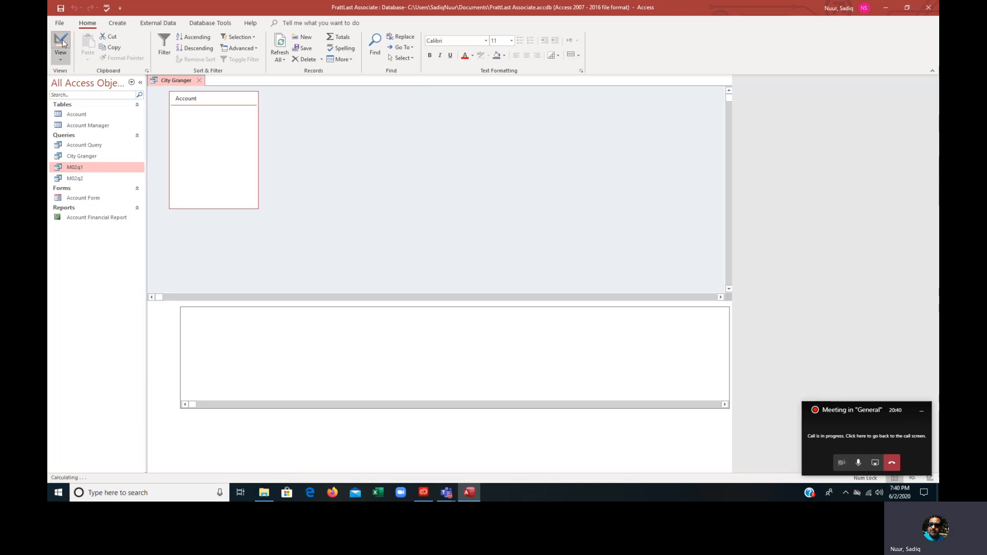
left_click(434, 341)
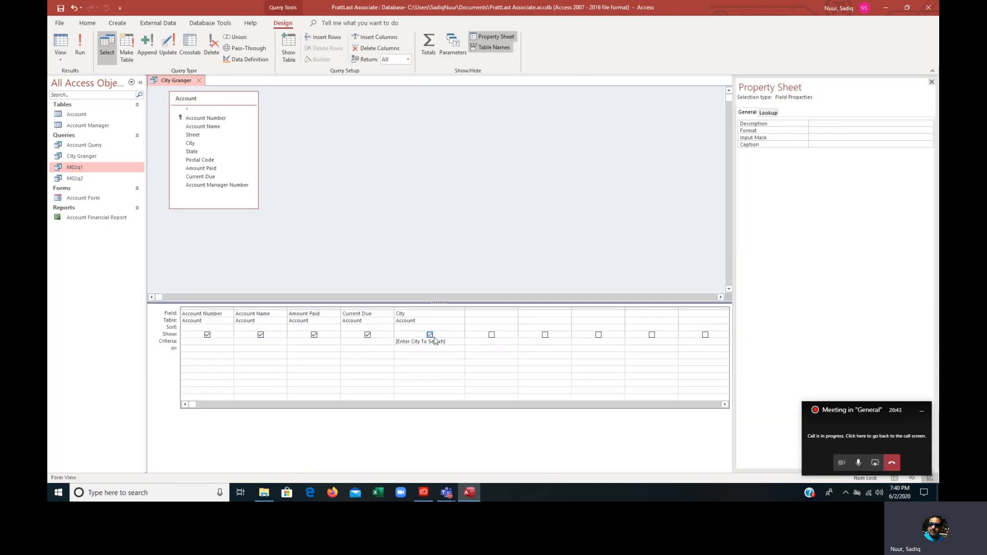
left_click(81, 45)
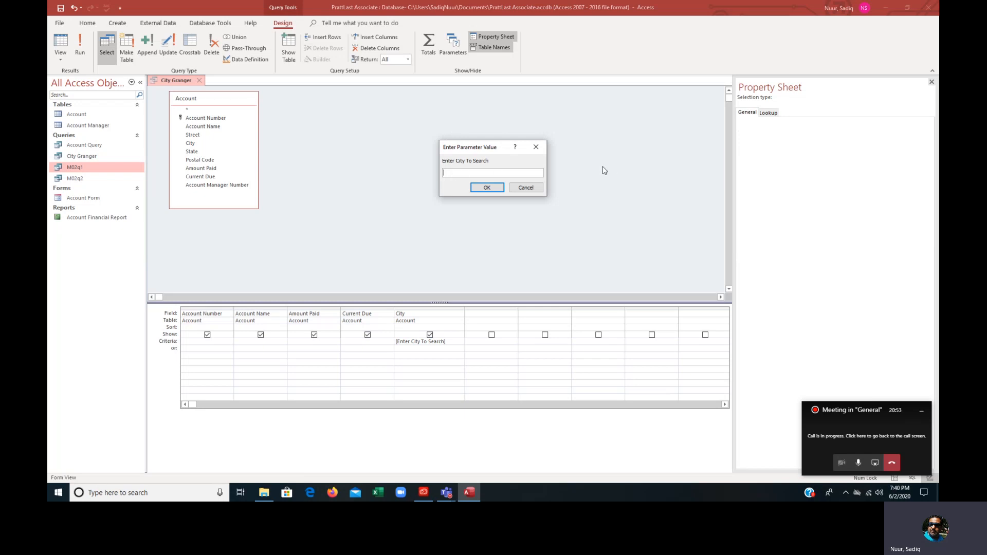
type("Granger")
left_click(482, 187)
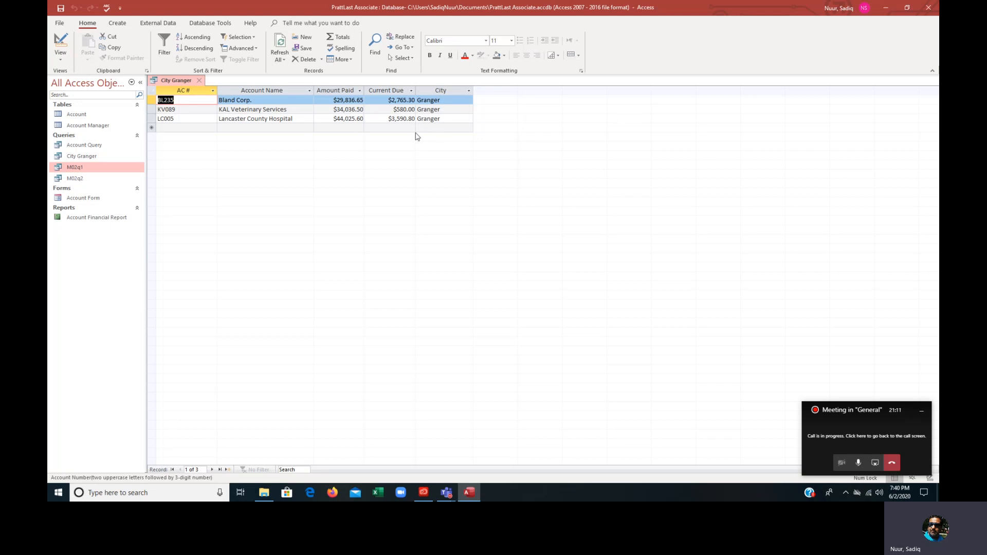
Step: Save the current parameter query as a new query object named Account-City Query and close it
left_click(60, 23)
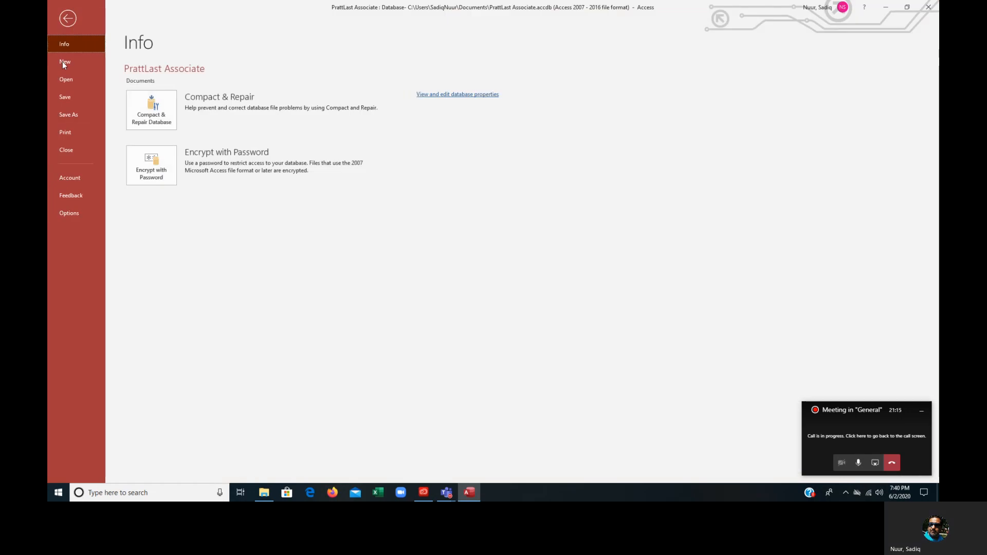
left_click(73, 116)
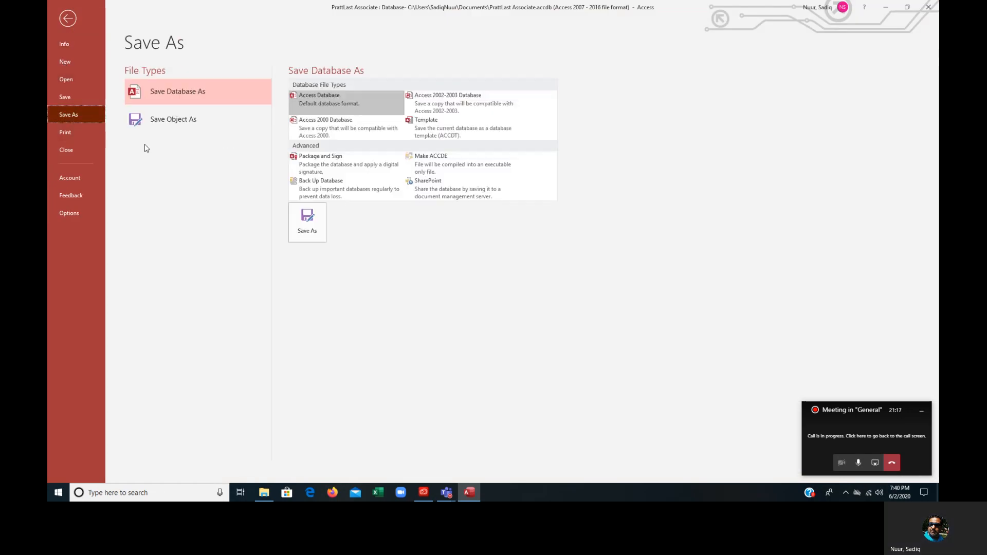
left_click(164, 124)
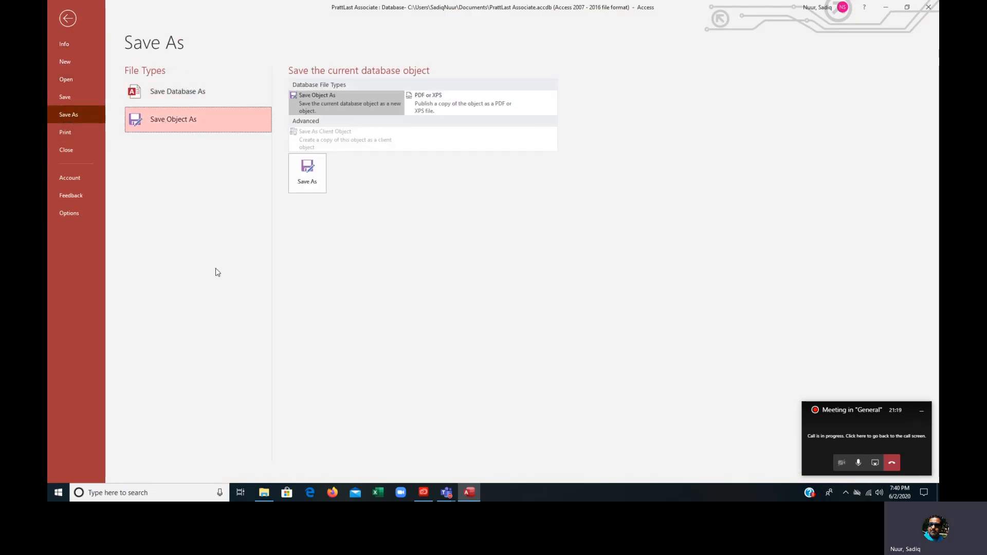
left_click(317, 183)
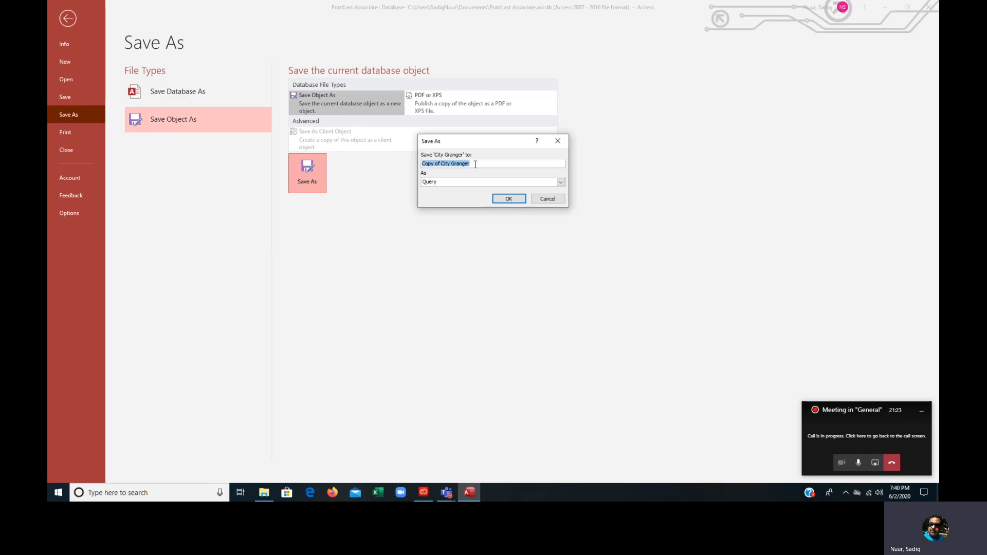
type("Account")
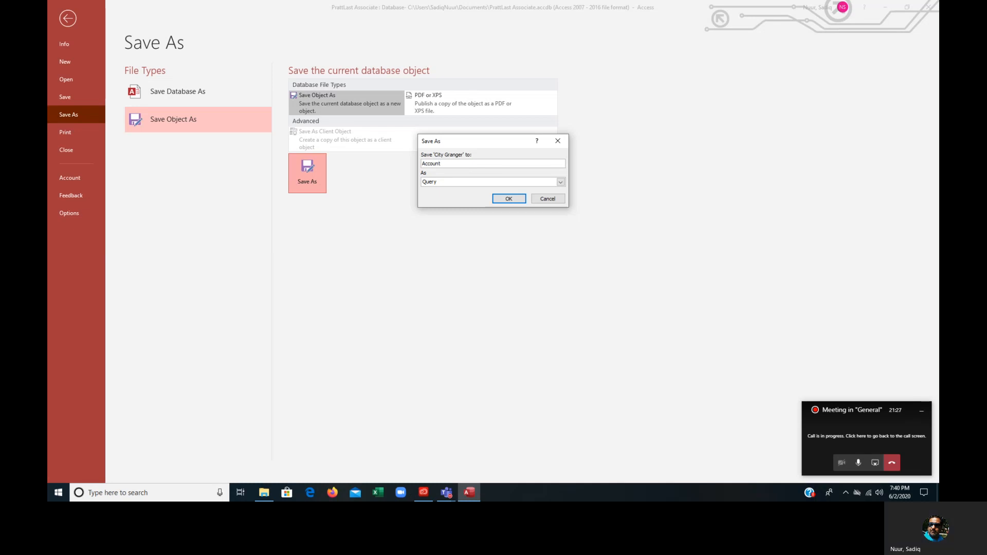
type("-Cit")
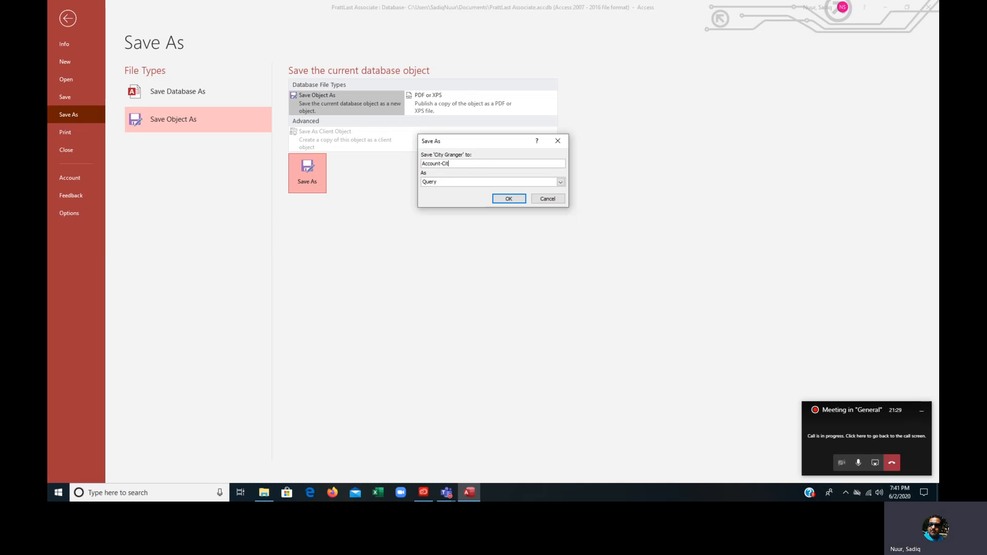
type("y Query")
left_click(514, 200)
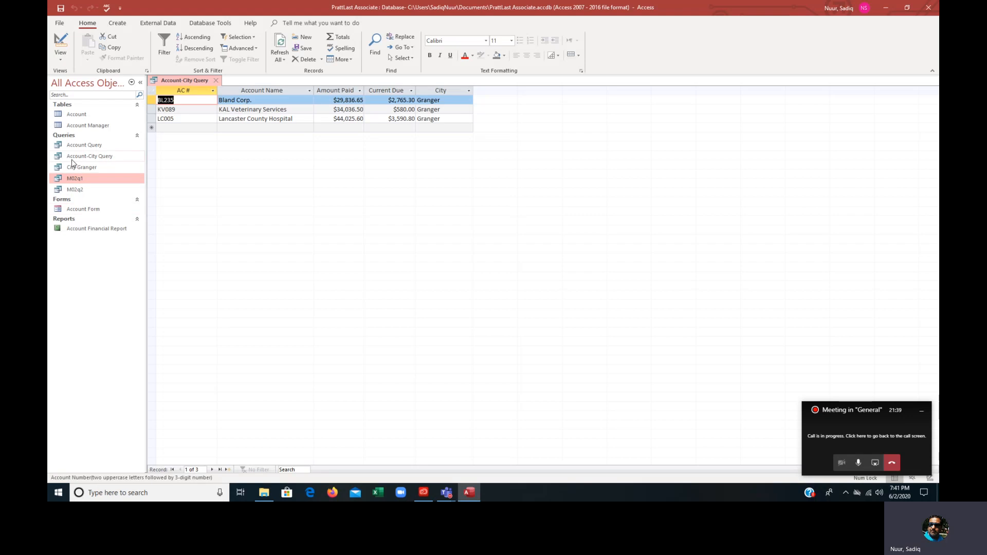
left_click(212, 81)
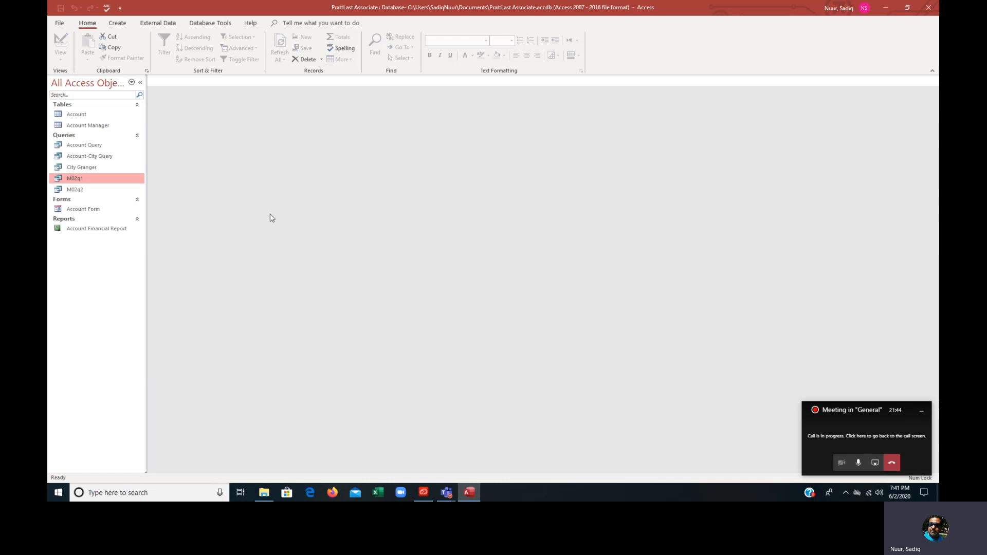
Step: Open the saved Account-City Query with Wells as the city to search
double_click(88, 156)
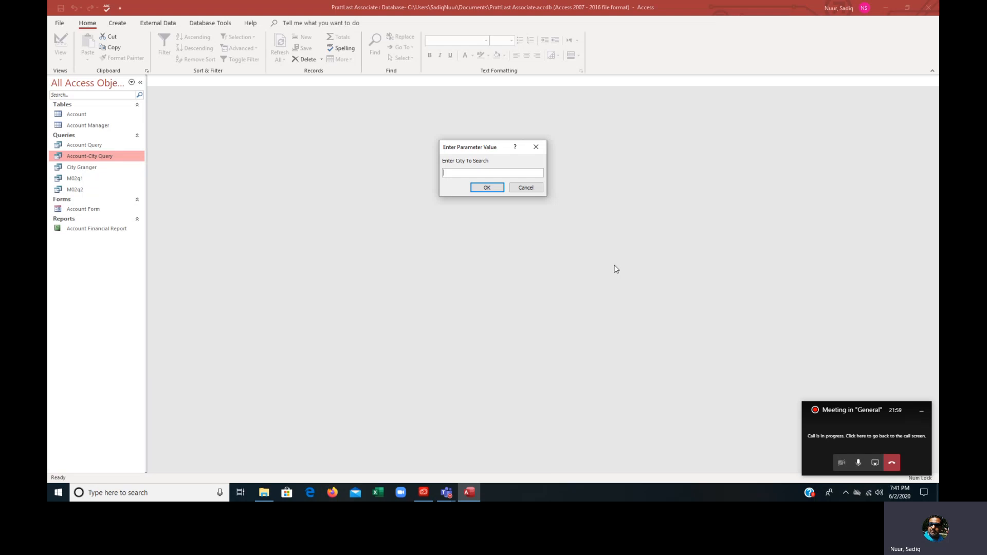
type("Wells")
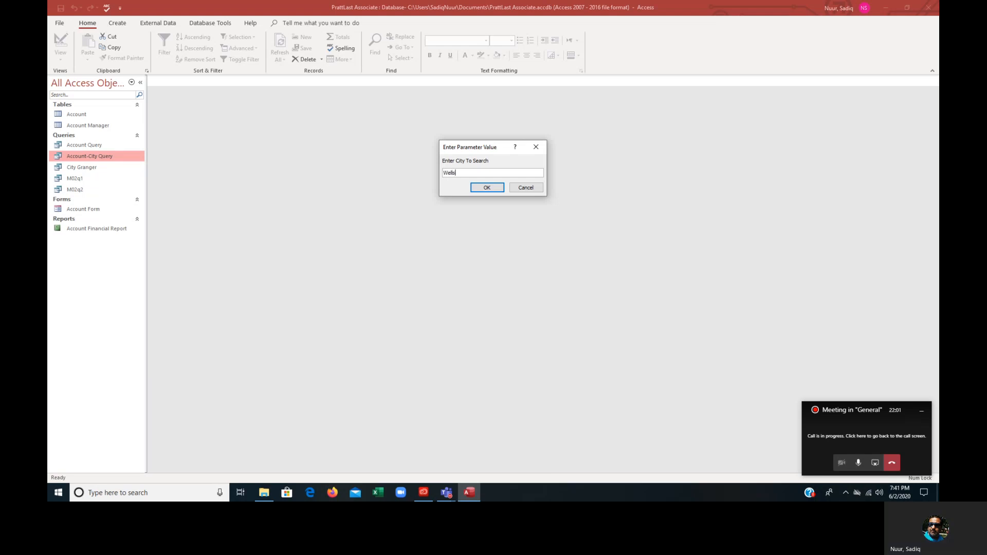
key("Return")
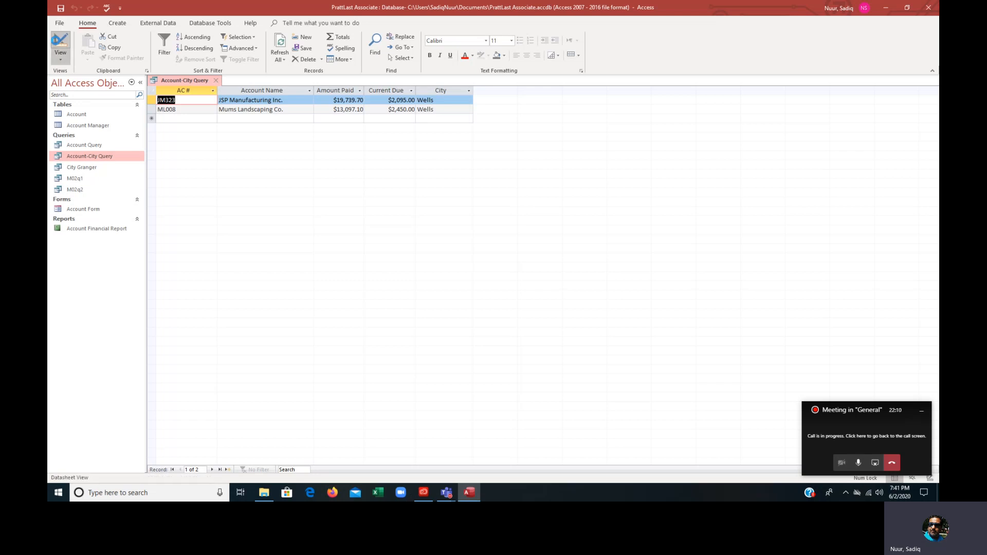
Step: Rerun Account-City Query from Design View with Granger as the city to search, and close the query
left_click(60, 43)
left_click_drag(458, 300, 462, 299)
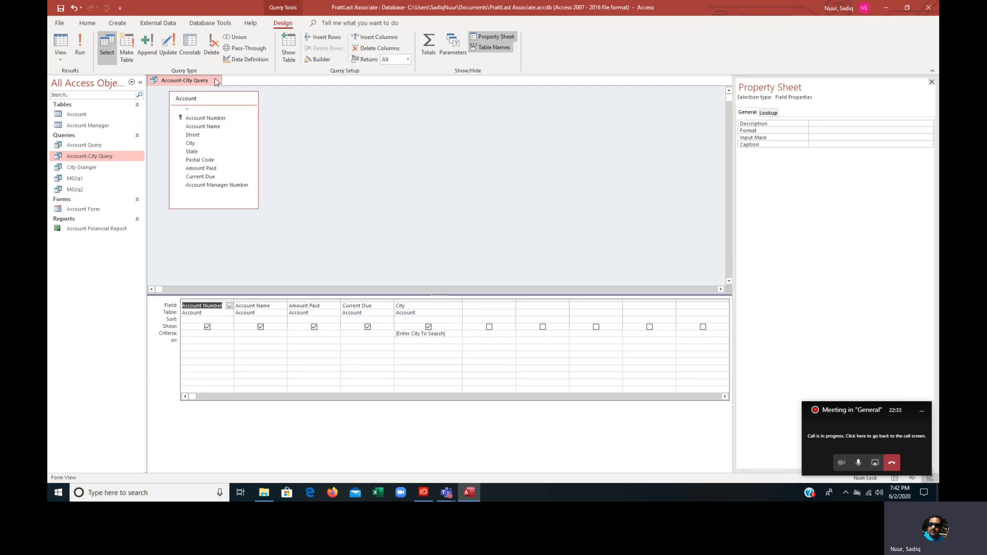
left_click(80, 43)
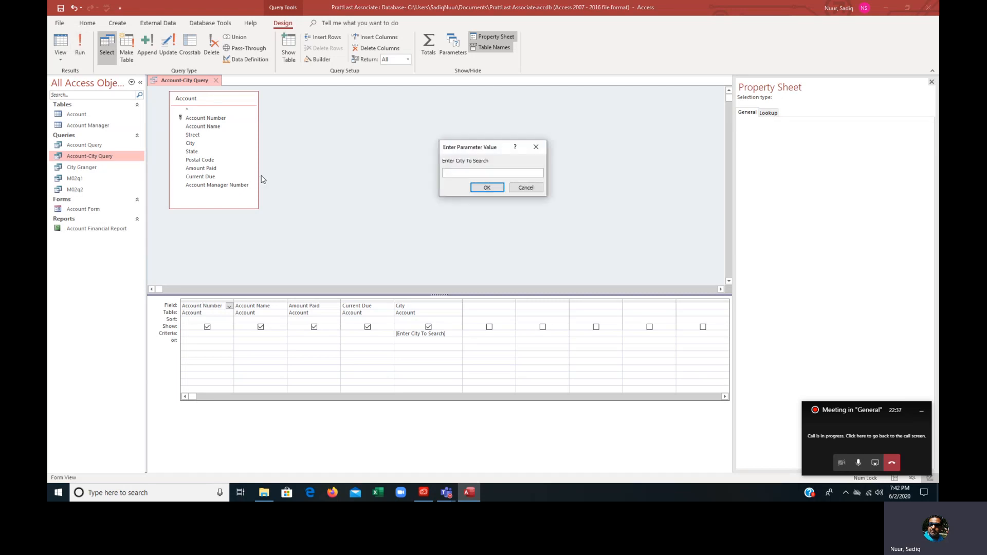
type("Granger")
key("Return")
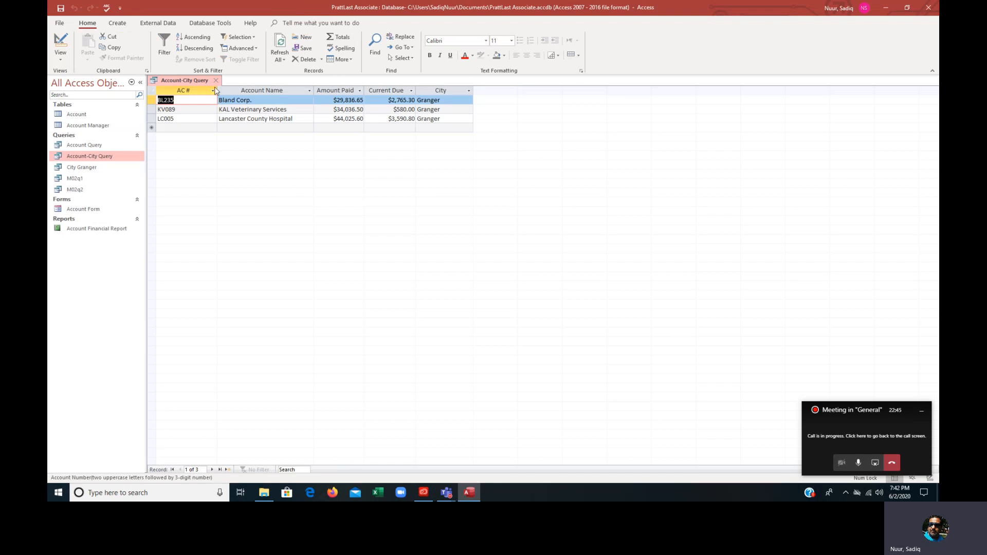
left_click(216, 81)
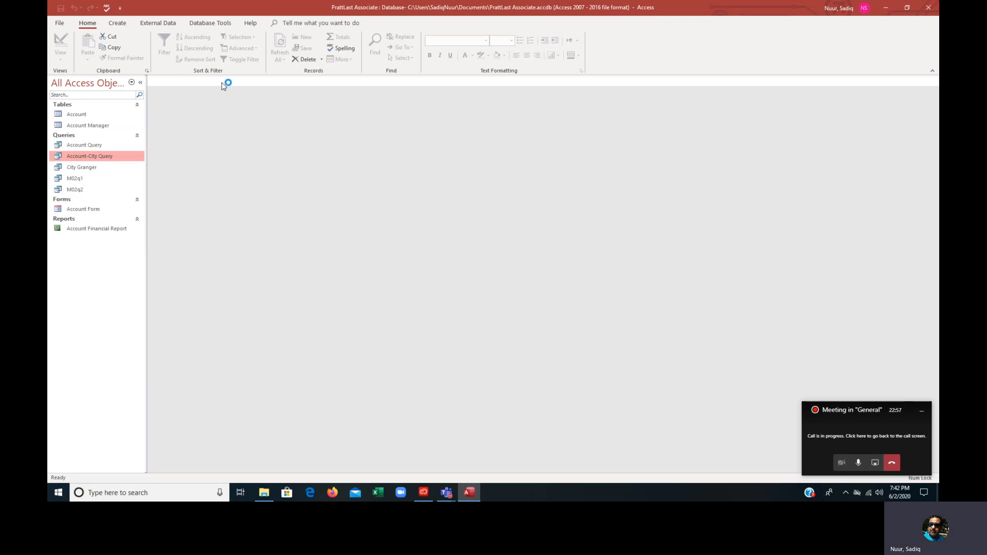
Step: Open the City Granger query in Design View and delete the City column from the design grid
left_click(79, 170)
double_click(80, 168)
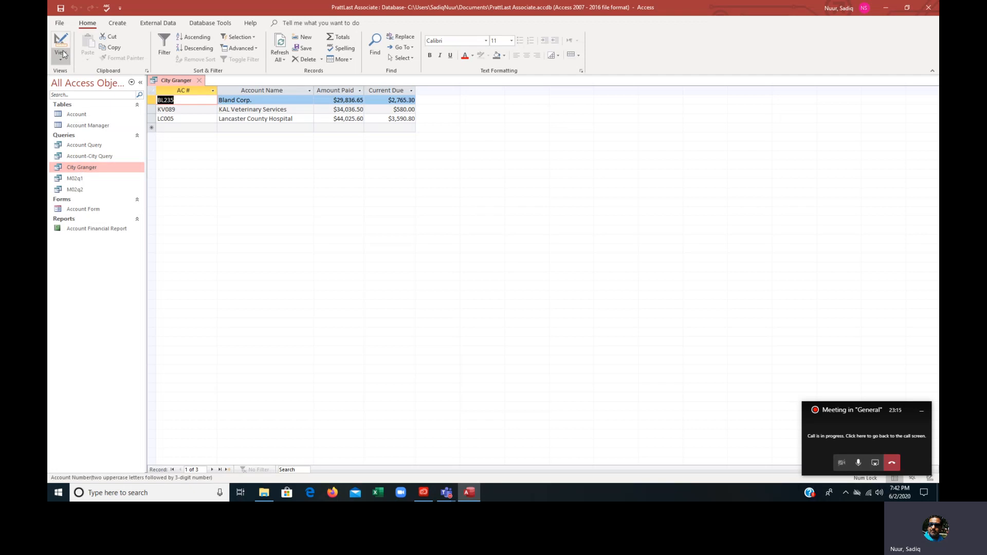
left_click(61, 41)
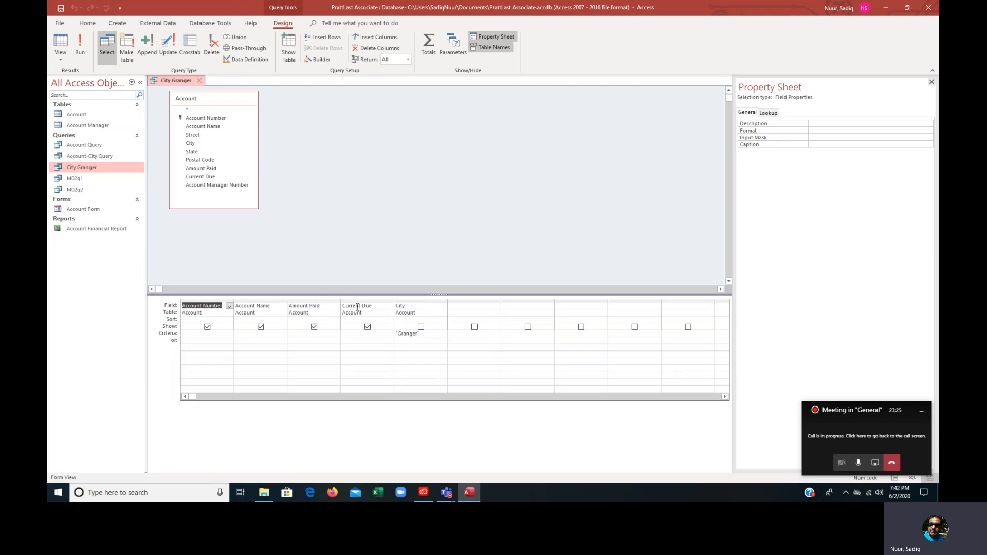
left_click(419, 300)
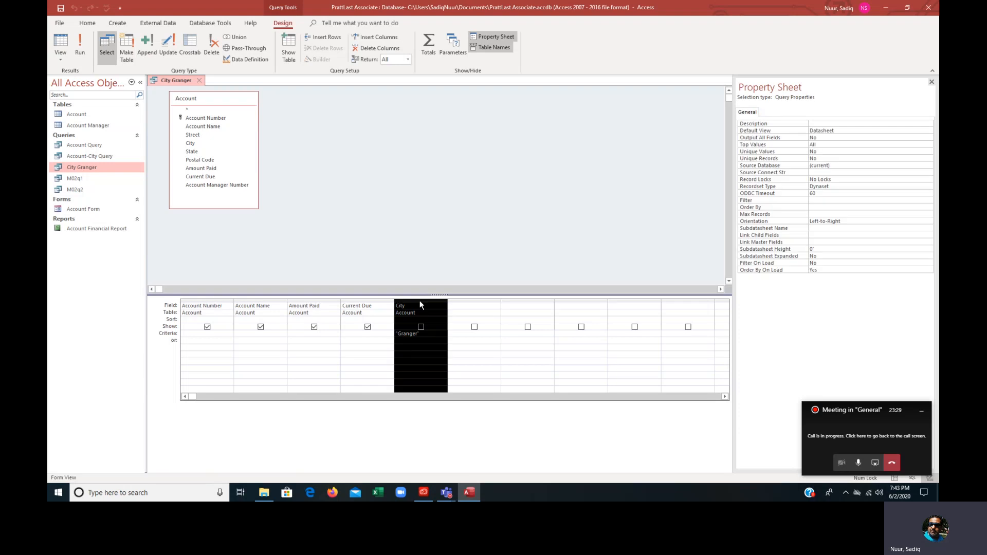
left_click(470, 258)
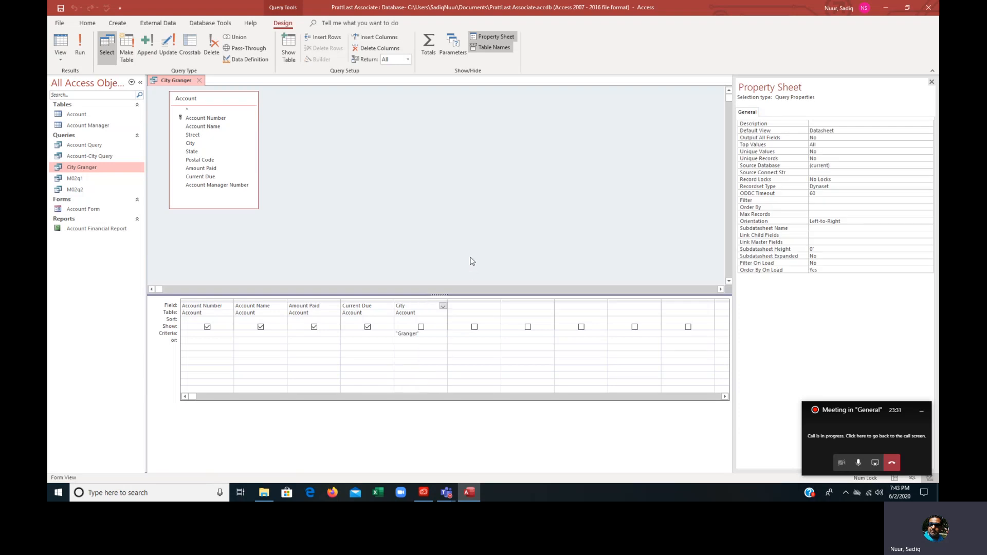
left_click(415, 299)
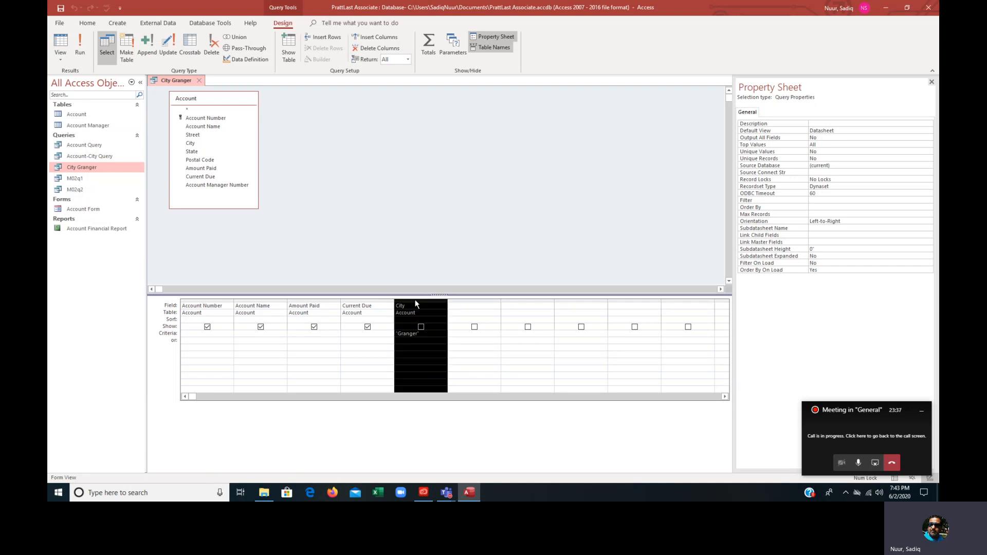
key("Delete")
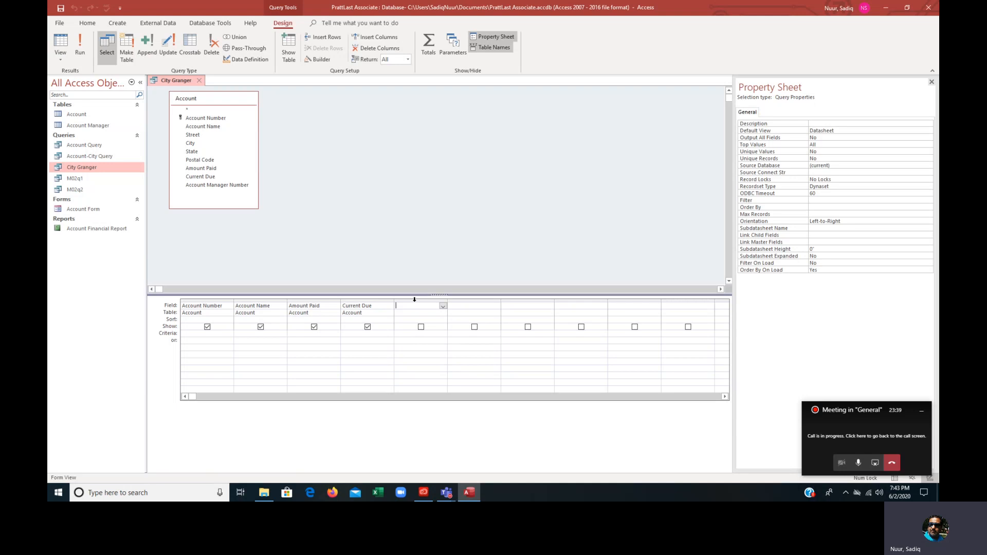
Step: Set the Current Due criterion to 0 and run the query
left_click(353, 334)
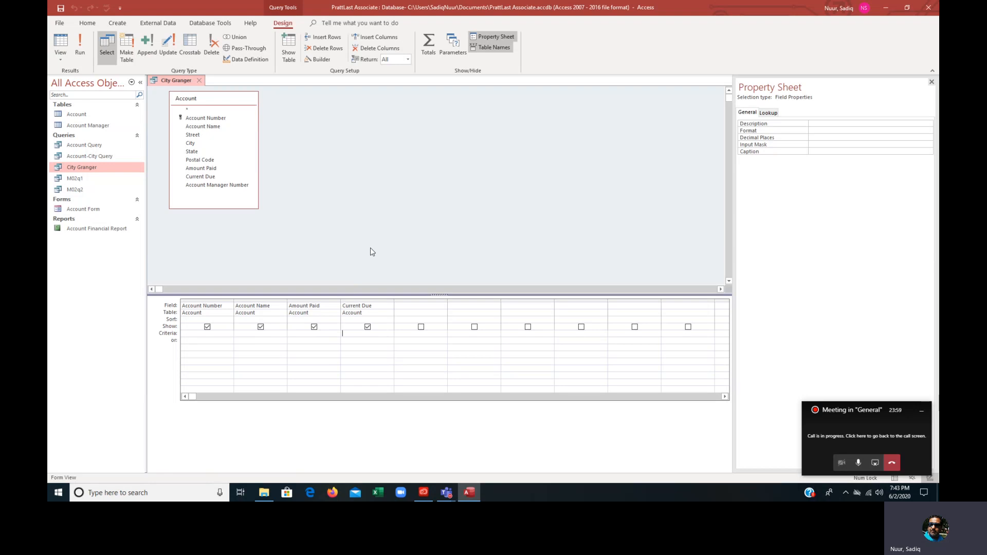
type("0")
left_click(83, 56)
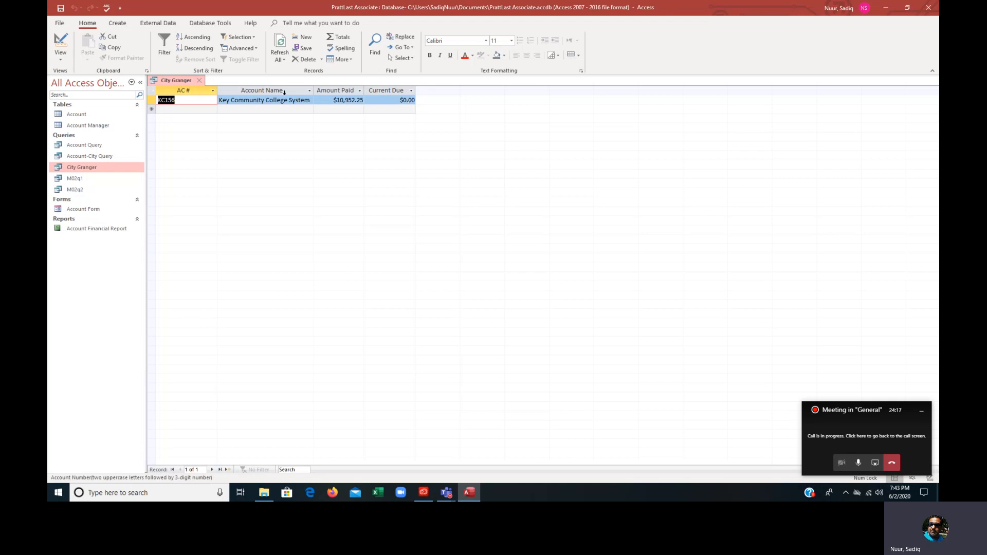
Step: Save the Current Due query as a new query object named M02q4 and close it
left_click(60, 23)
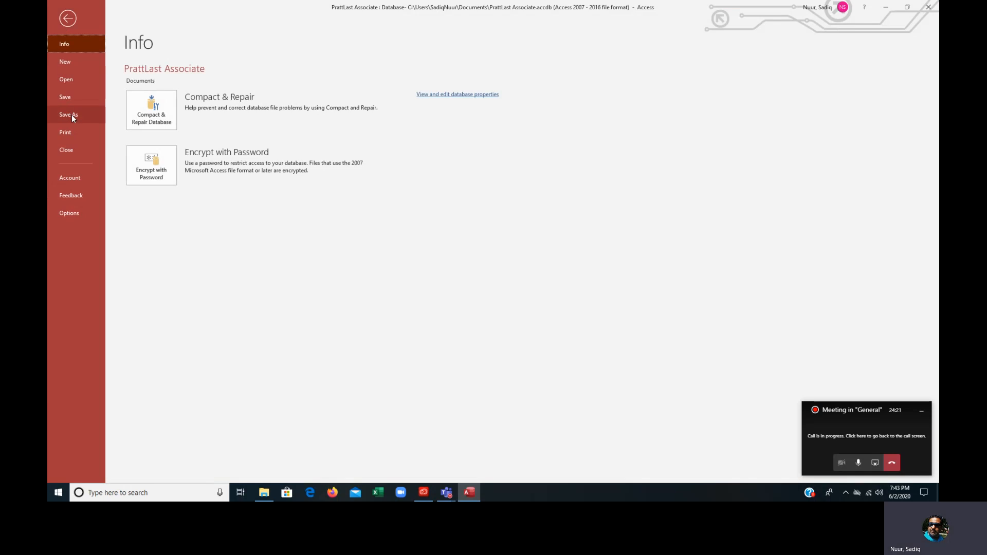
left_click(72, 115)
left_click(169, 120)
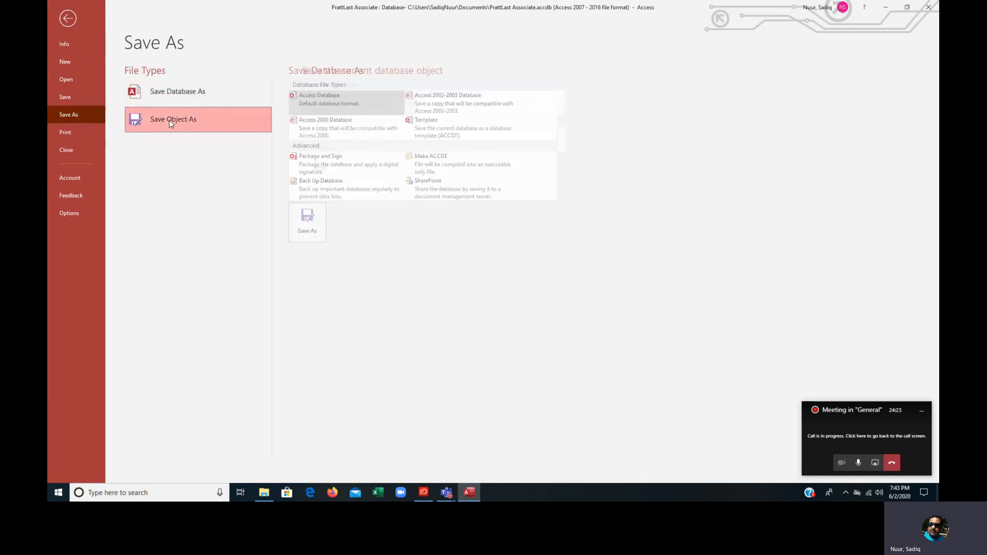
left_click(308, 177)
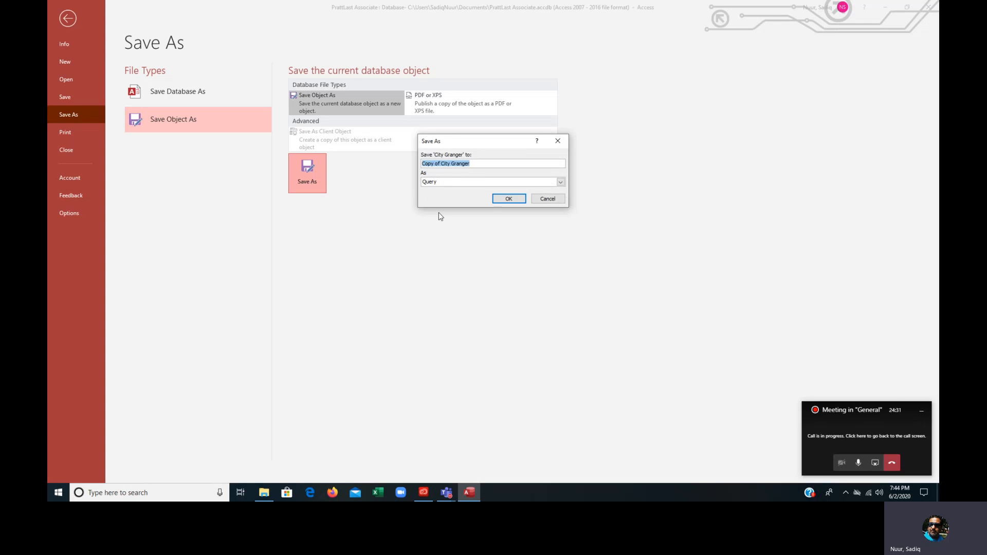
type("m")
key("BackSpace")
type("M02q4")
left_click(510, 200)
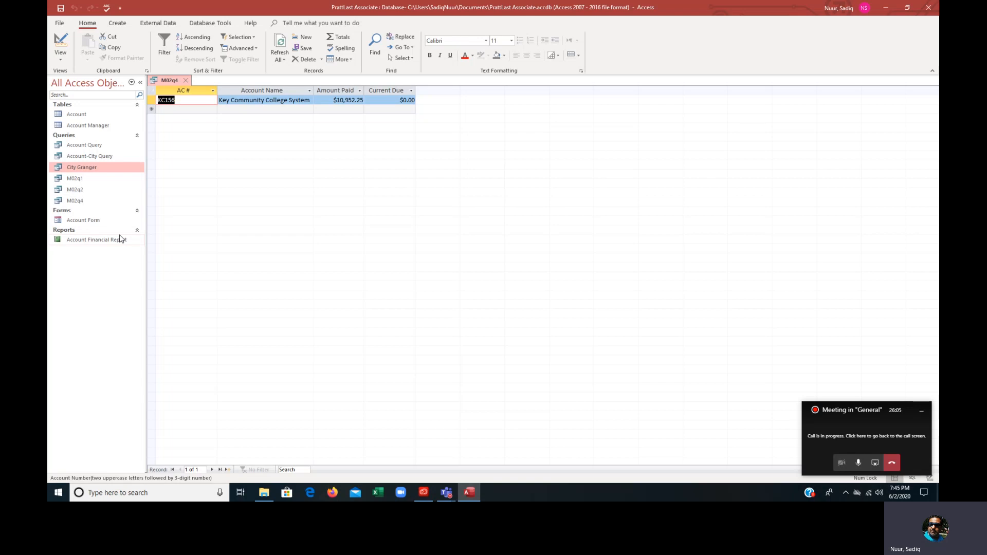
left_click(186, 81)
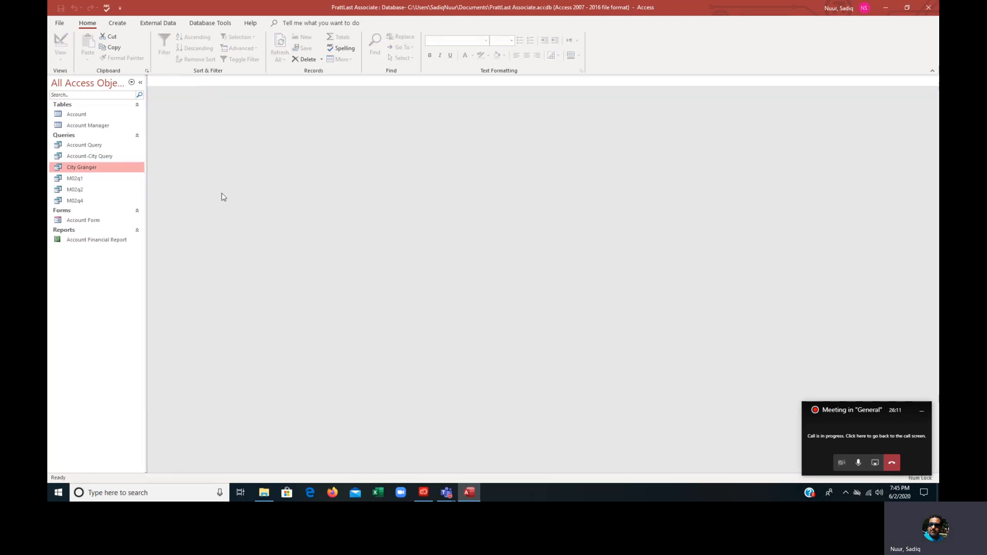
Step: Create a new query in Design View based on the Account Manager table
left_click(60, 128)
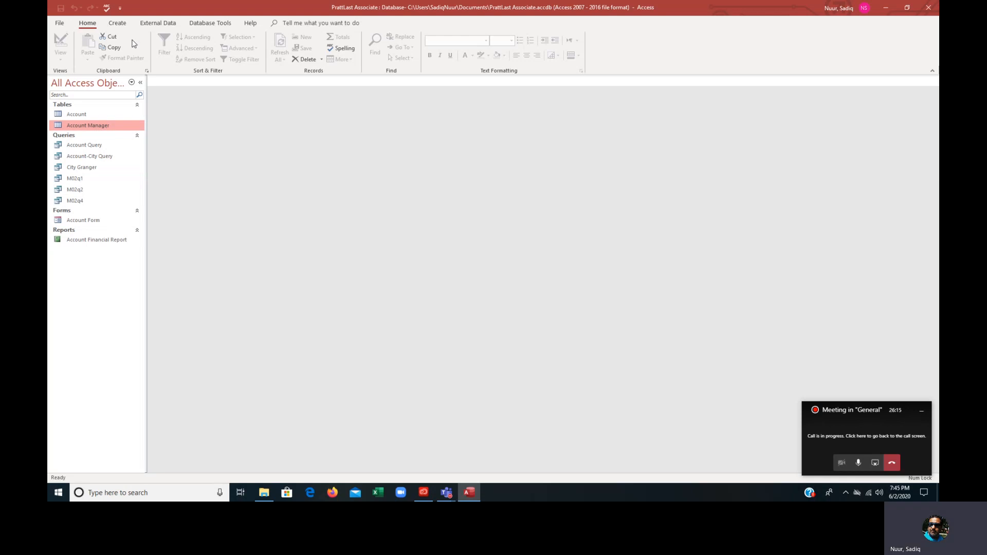
left_click(124, 25)
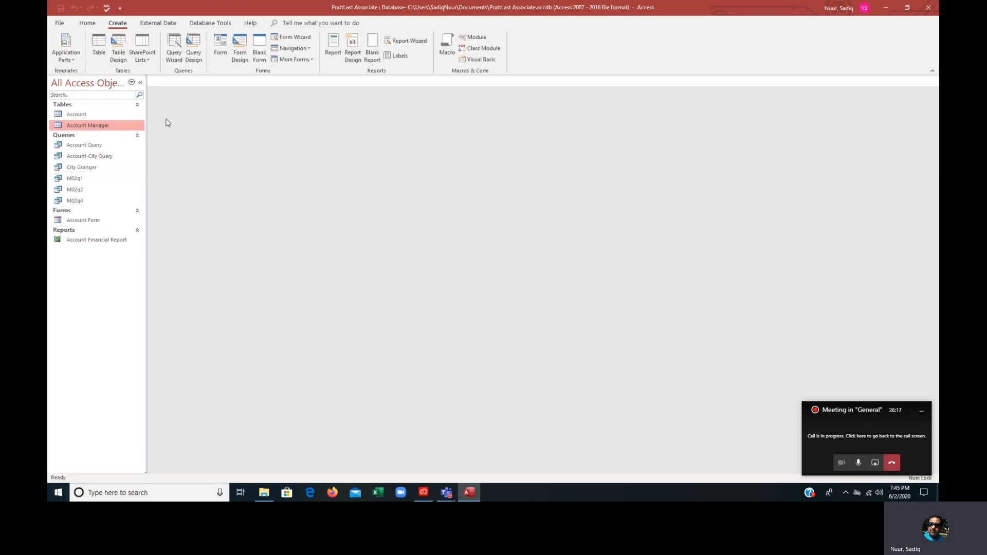
left_click(192, 55)
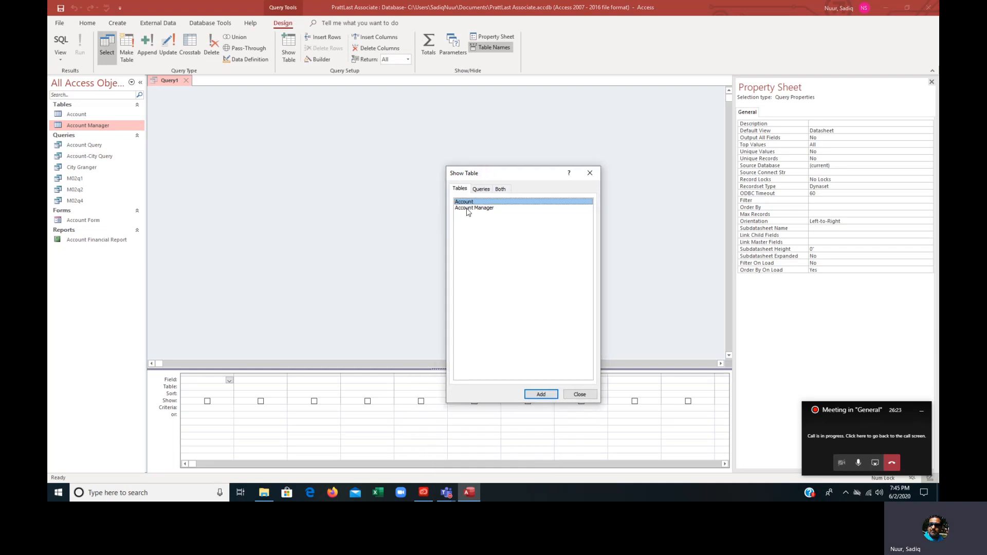
double_click(468, 208)
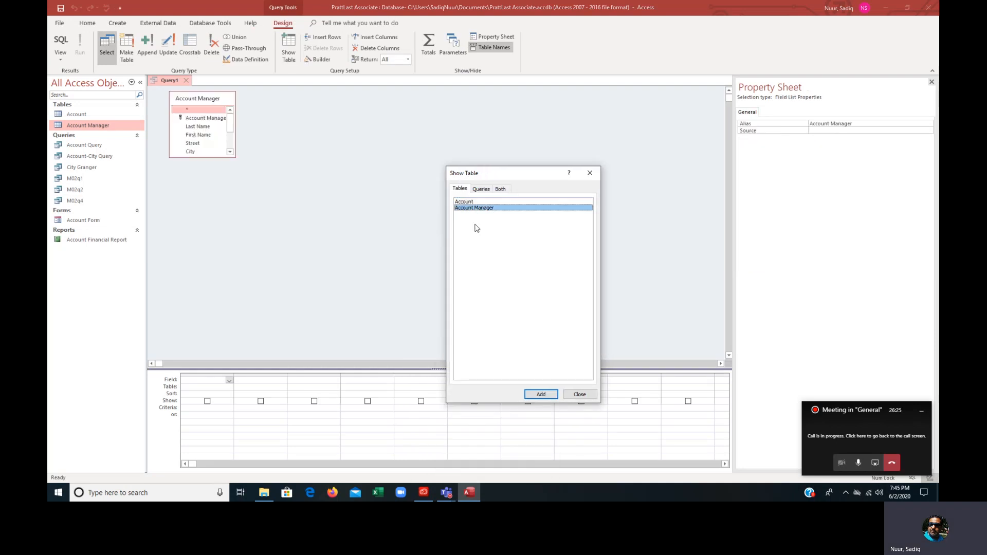
left_click(587, 396)
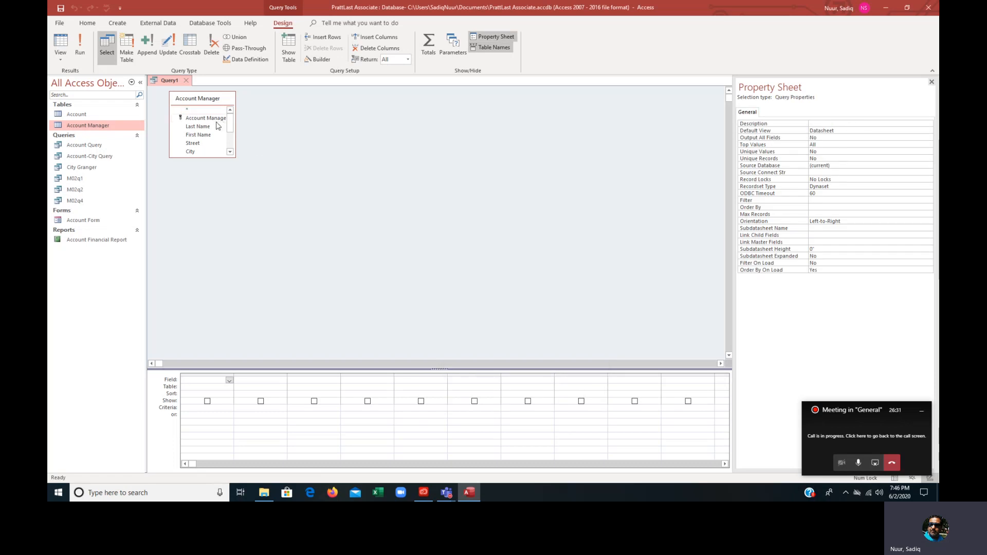
Step: Add the Account Manager Number, Last Name, First Name and Start Date fields to the design grid
double_click(215, 120)
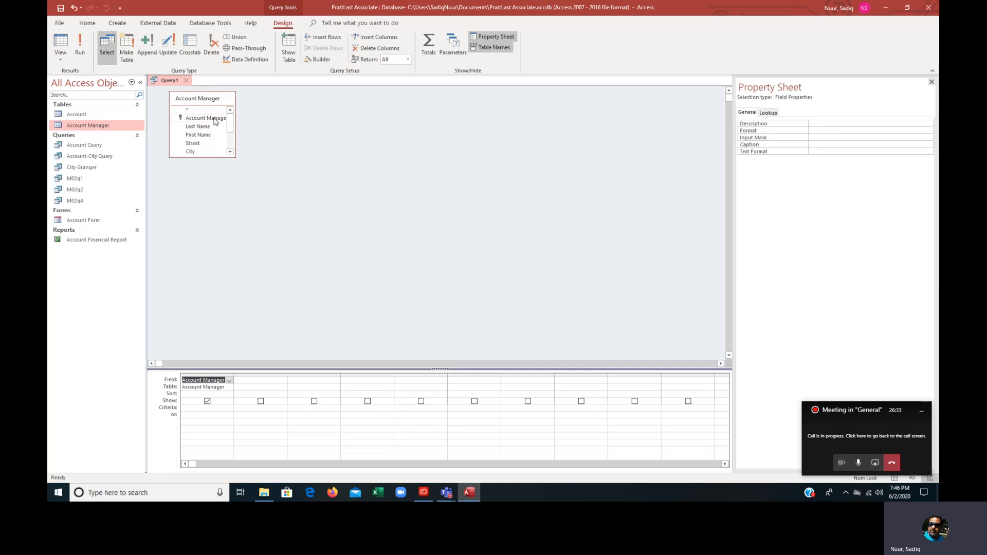
double_click(197, 127)
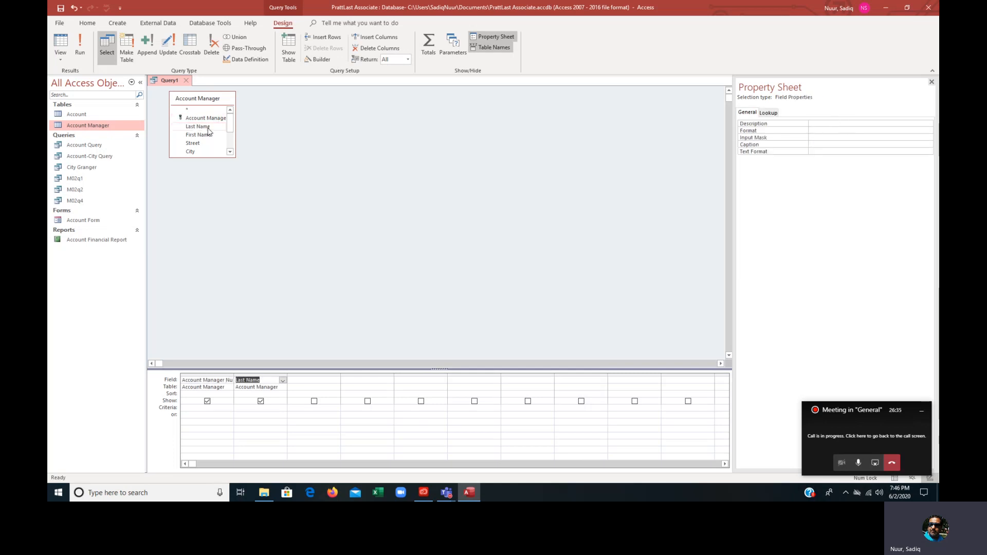
double_click(198, 135)
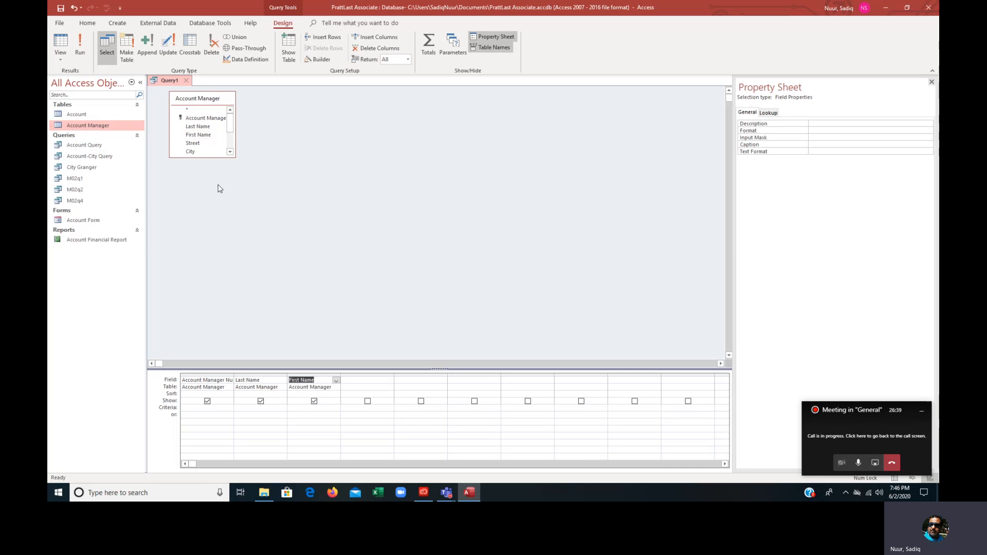
left_click_drag(229, 125, 231, 141)
double_click(207, 143)
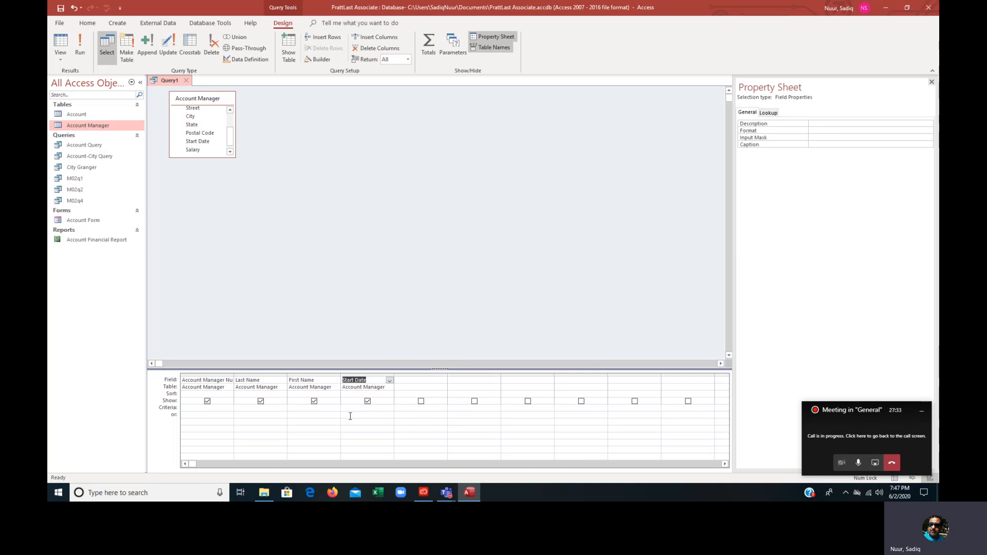
Step: Set the Start Date criterion to >1/1/2015, run the query and widen the Start Date column in the results
left_click(354, 408)
type(">")
type("1/1/2015")
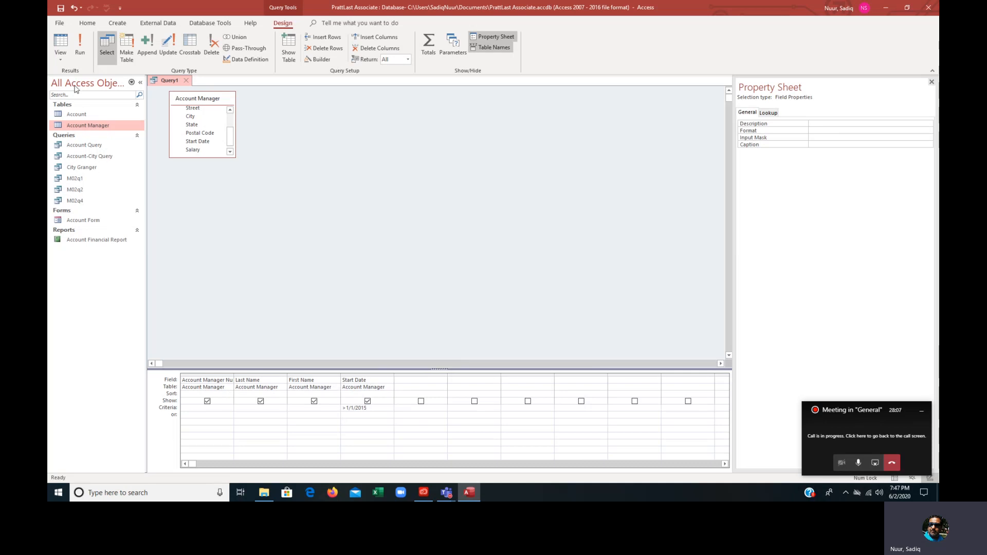
left_click(80, 54)
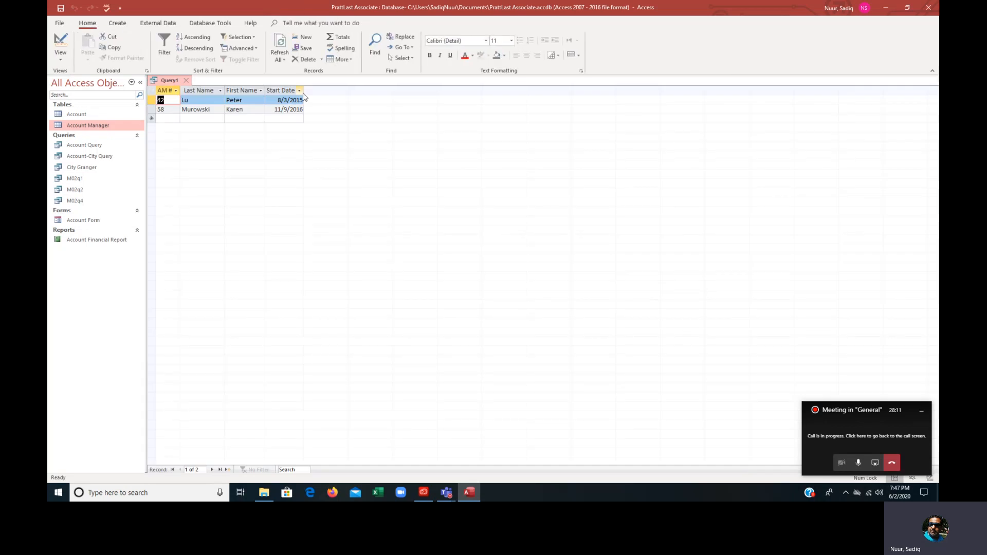
left_click_drag(304, 91, 332, 88)
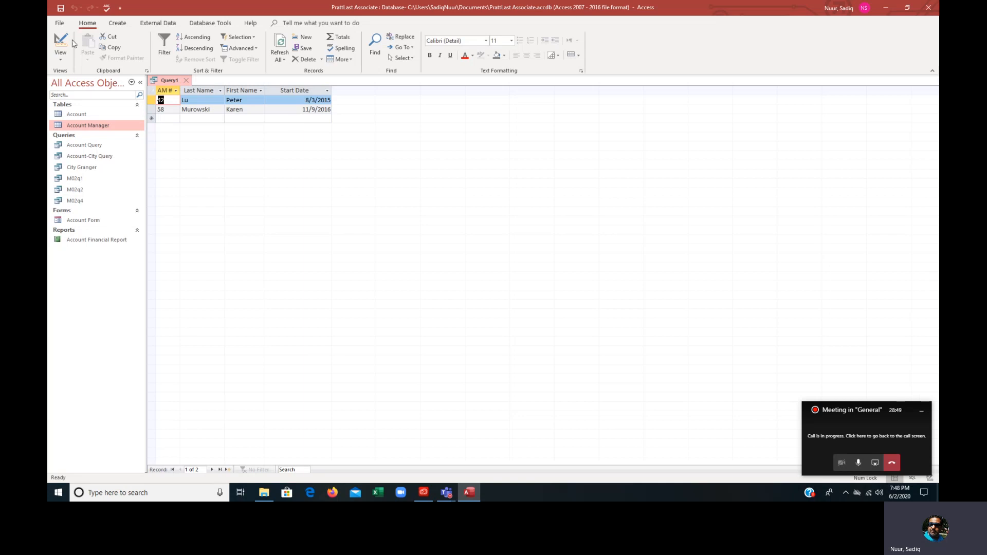
Step: Save the Start Date query as a query object named m02q03 and close it
left_click(60, 22)
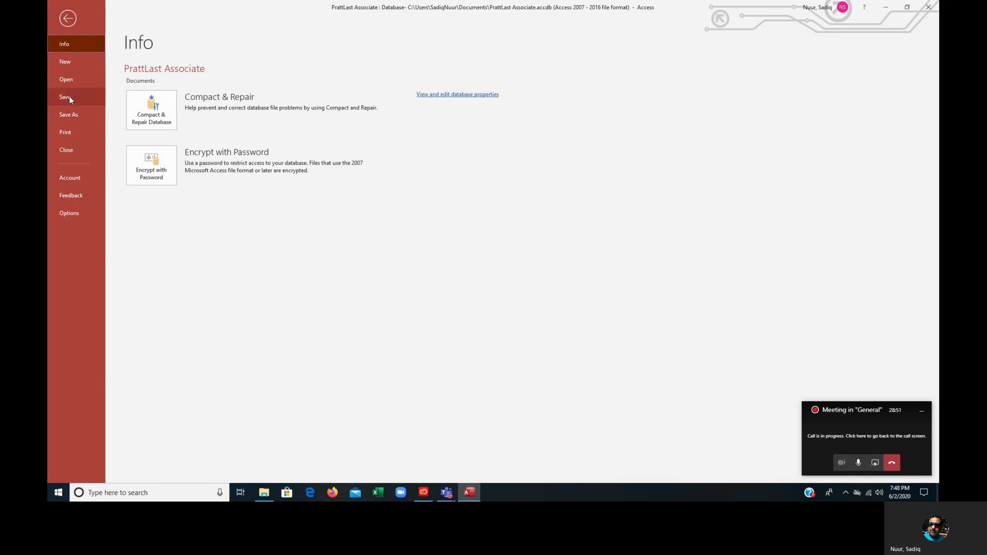
left_click(80, 116)
left_click(172, 120)
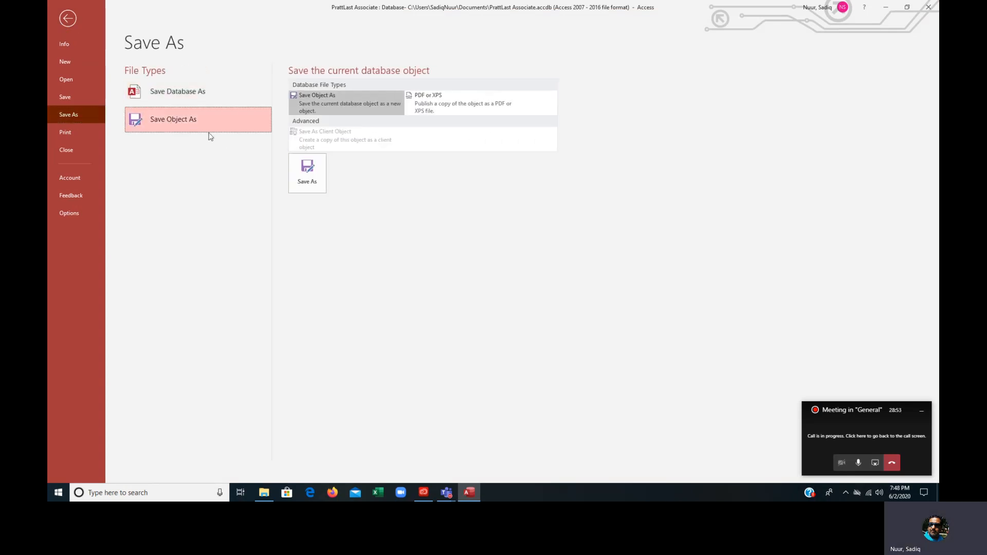
left_click(316, 184)
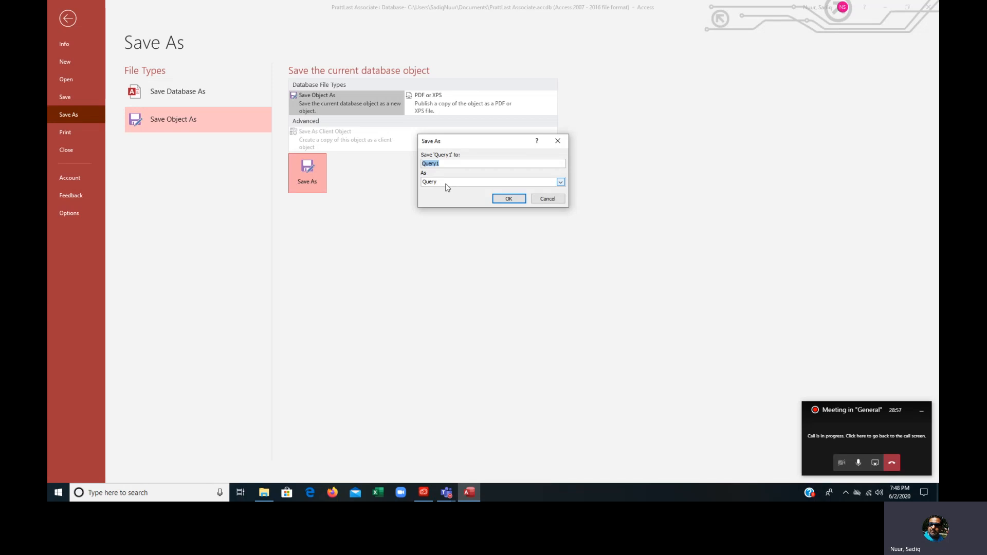
type("m02q03")
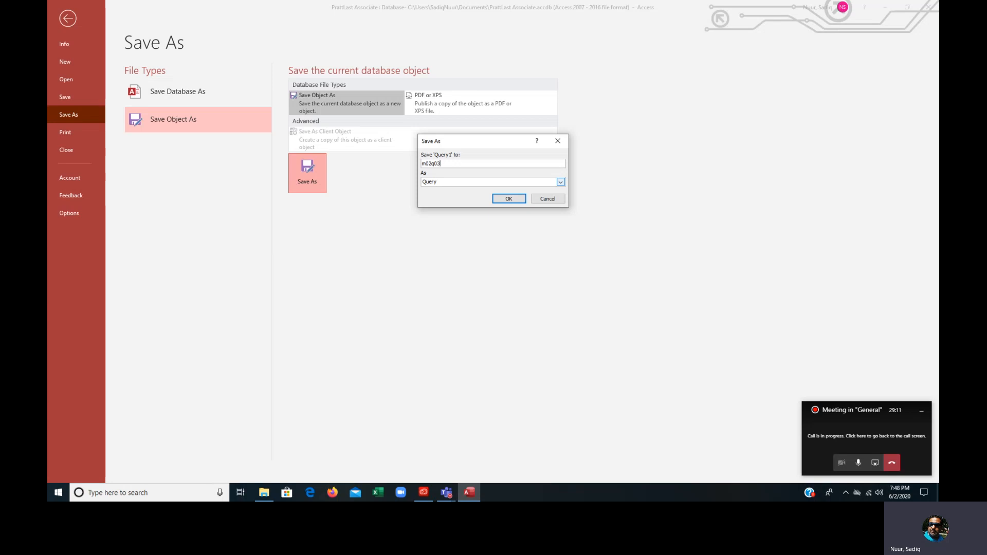
left_click(510, 199)
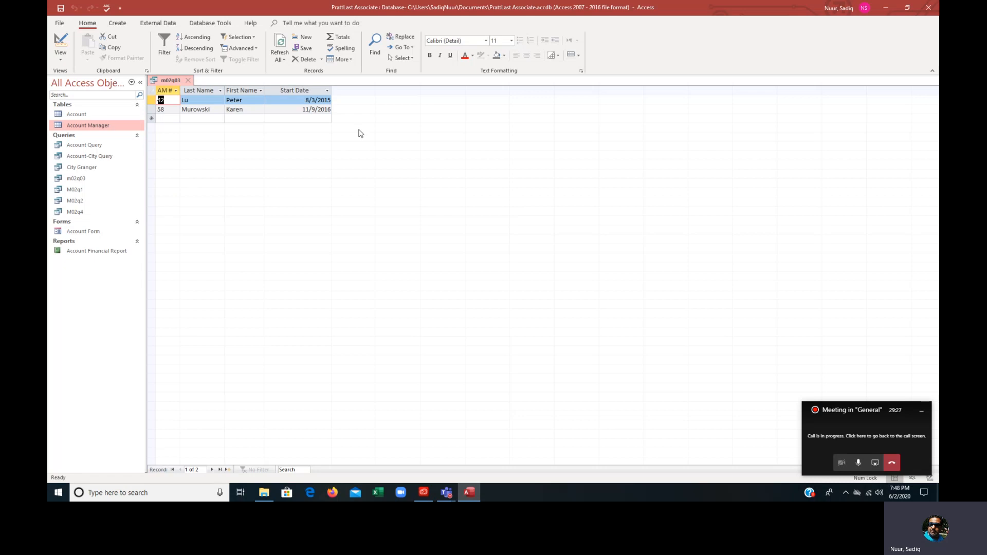
left_click(188, 80)
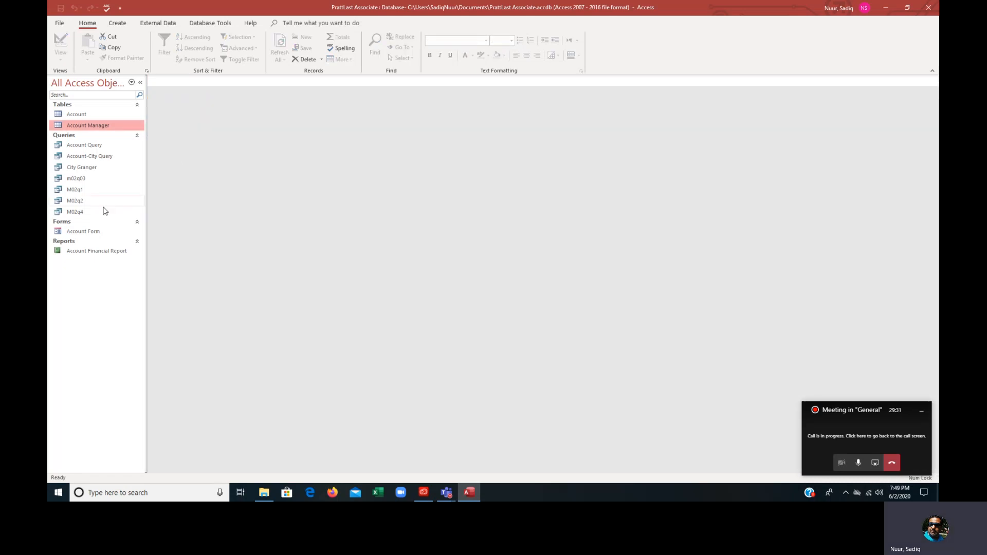
Step: Open the M02q4 query and switch it to Design View
left_click(78, 214)
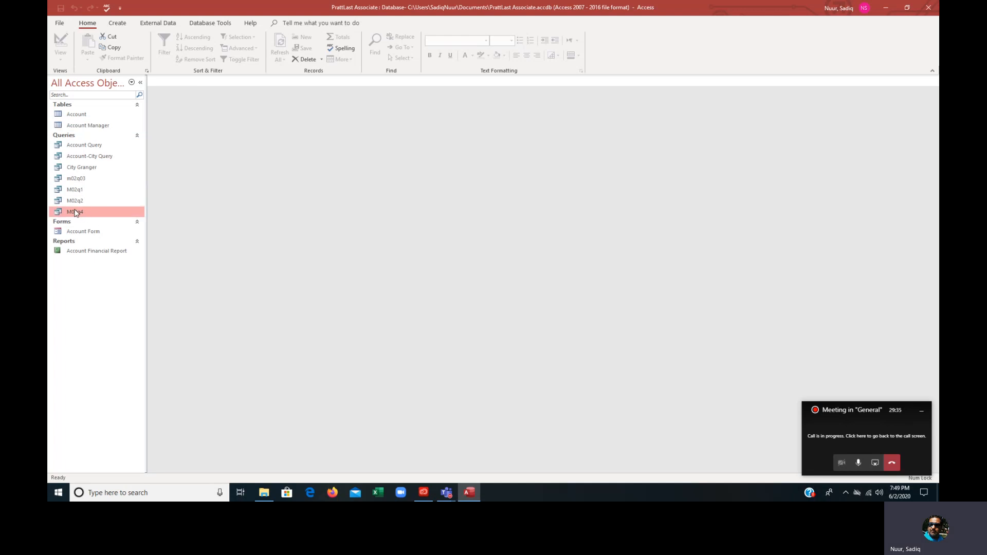
double_click(75, 213)
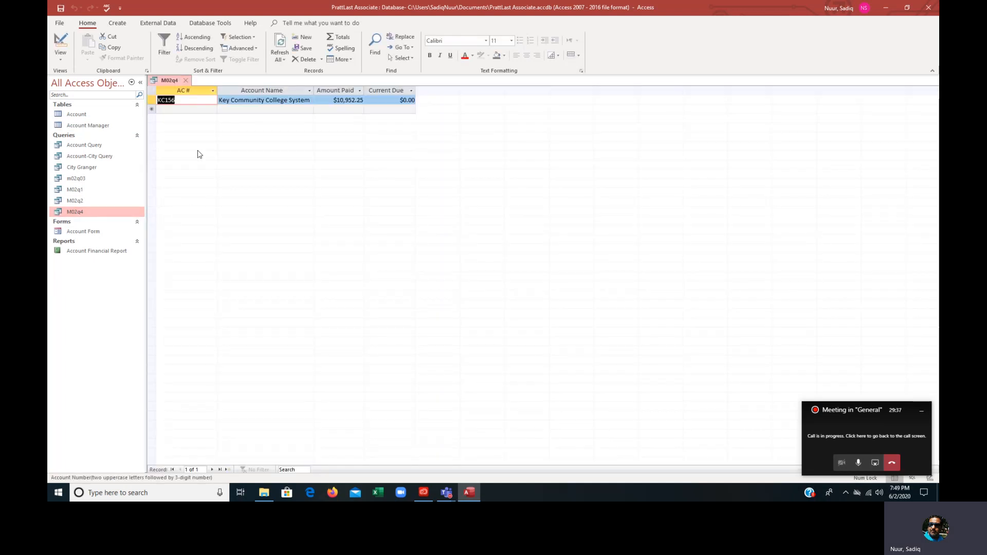
left_click(62, 45)
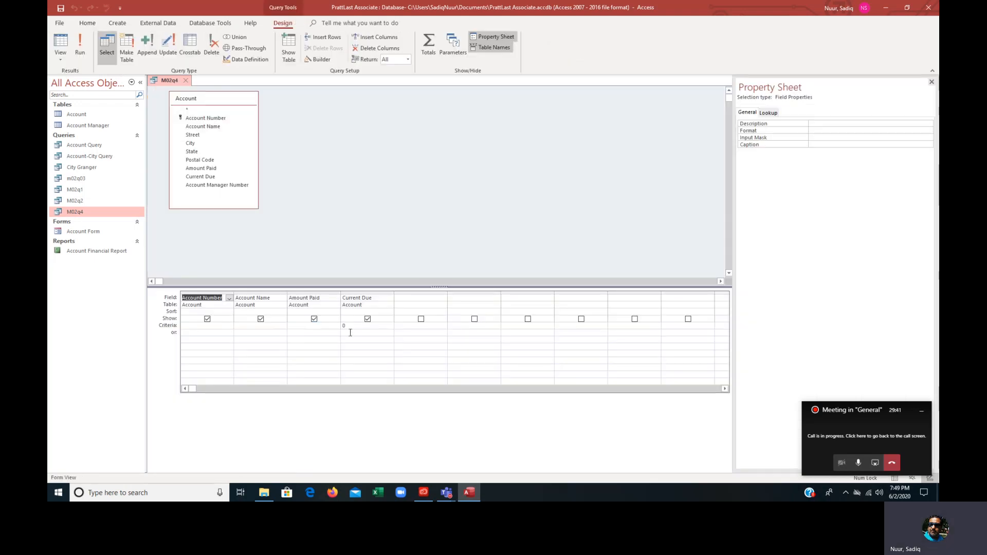
Step: Set the Current Due criterion to >2000, run the query and widen the Current Due column in the results
left_click(350, 327)
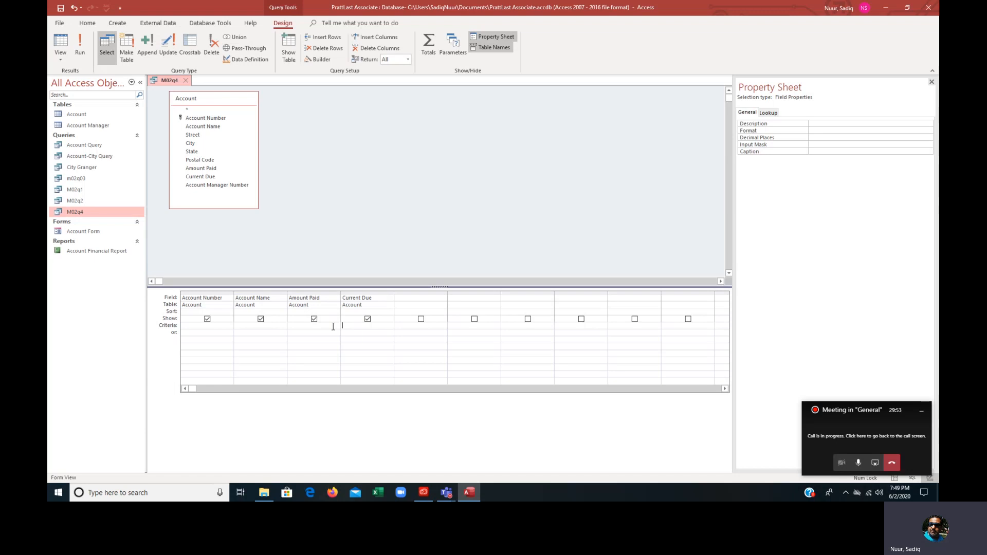
type(">2000")
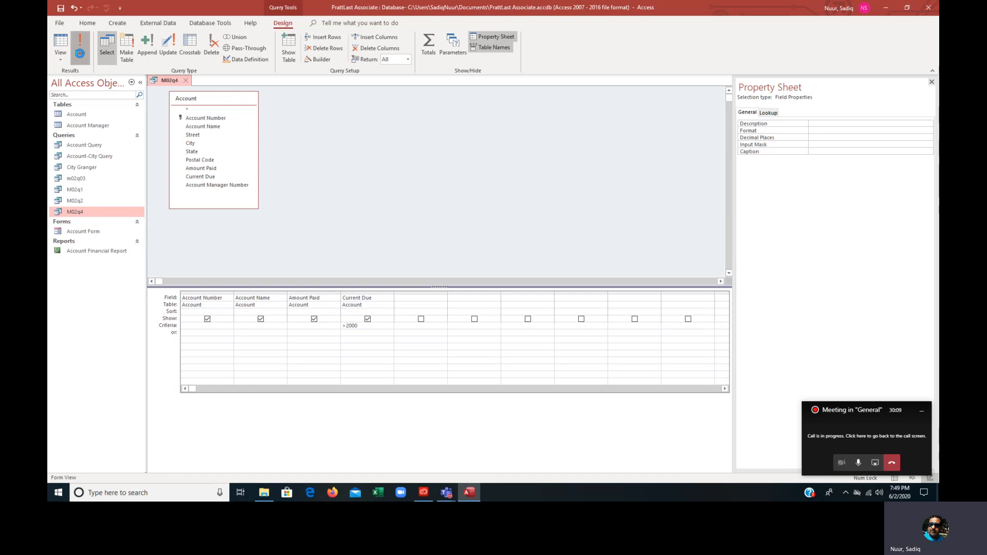
left_click(80, 54)
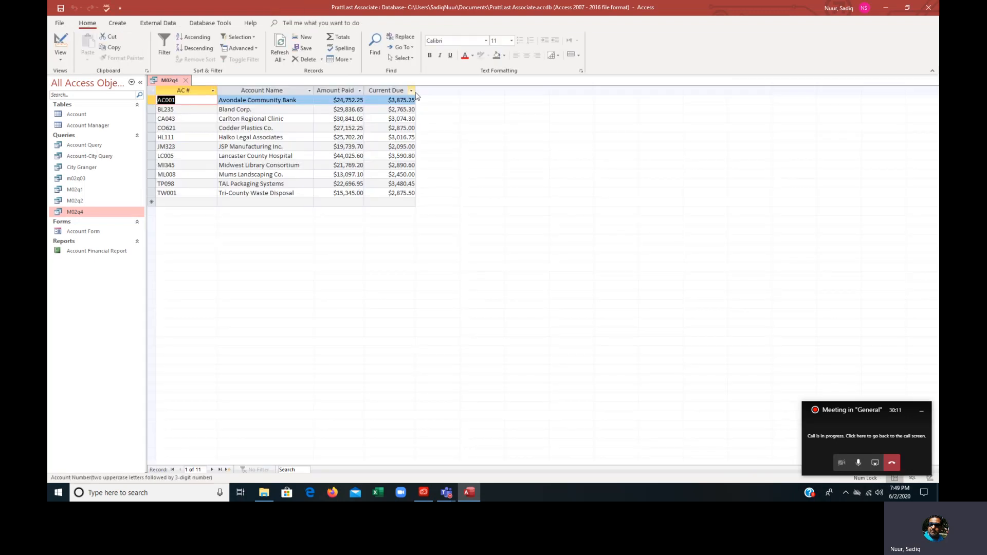
left_click_drag(417, 91, 432, 92)
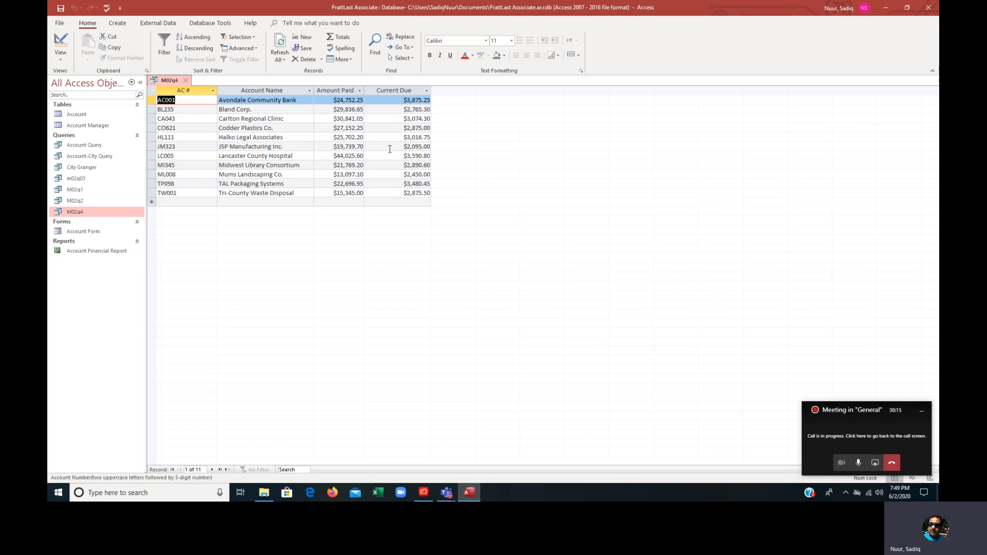
Step: Replace the Current Due criterion with an upper limit of 2000 on the Amount Paid field, and run the query
left_click(61, 43)
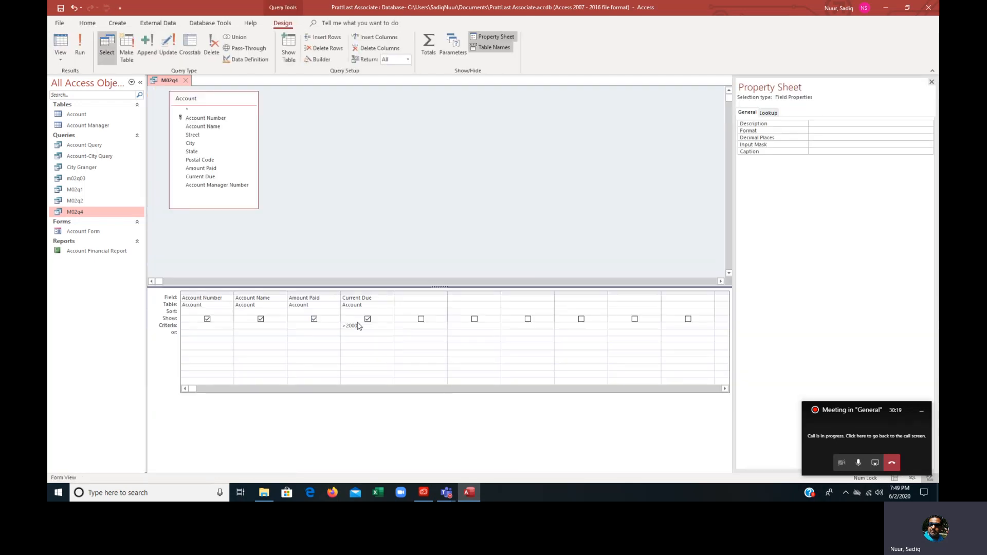
left_click_drag(359, 327, 324, 304)
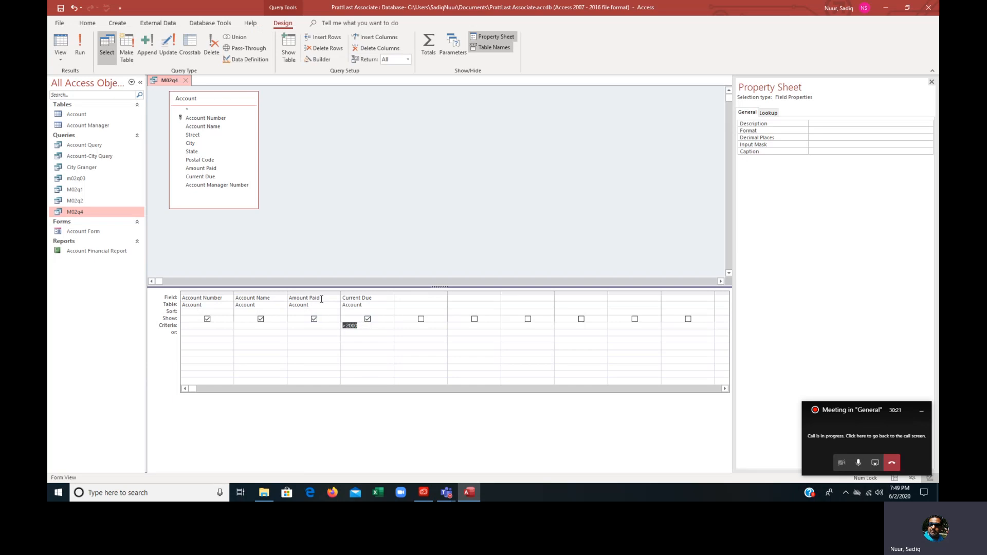
key("Delete")
left_click(311, 327)
type("<=2000")
key("Left")
key("Left")
key("Left")
left_click(83, 49)
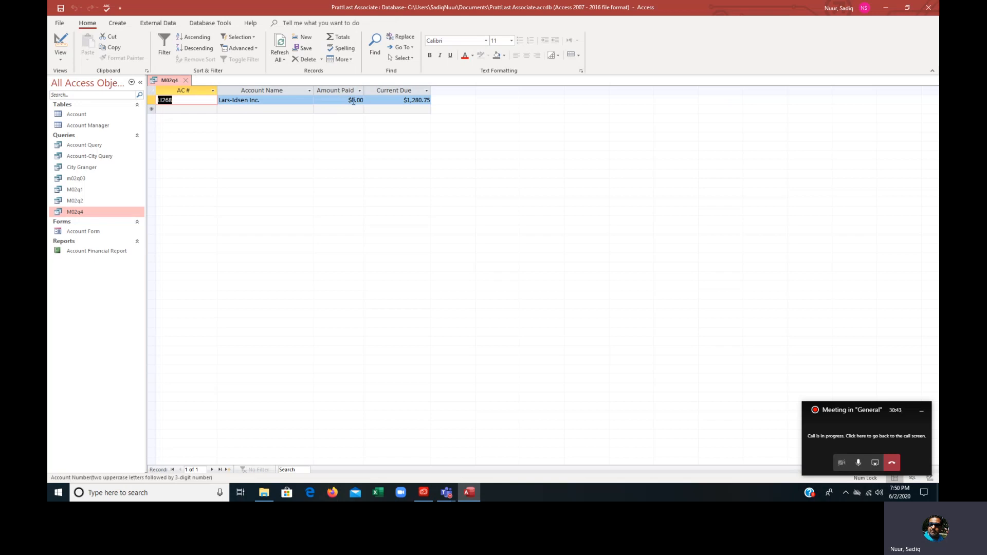
Step: Clear the Amount Paid criterion in Design View, set the Current Due criterion to <=2000 and run the query
left_click(60, 43)
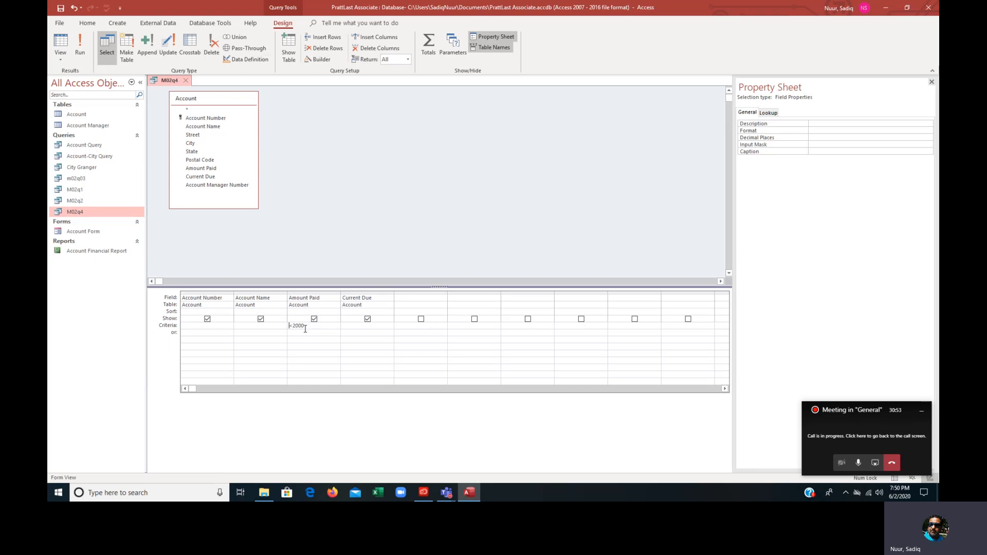
left_click_drag(314, 330, 280, 327)
key("Delete")
left_click(344, 329)
type("<=2000")
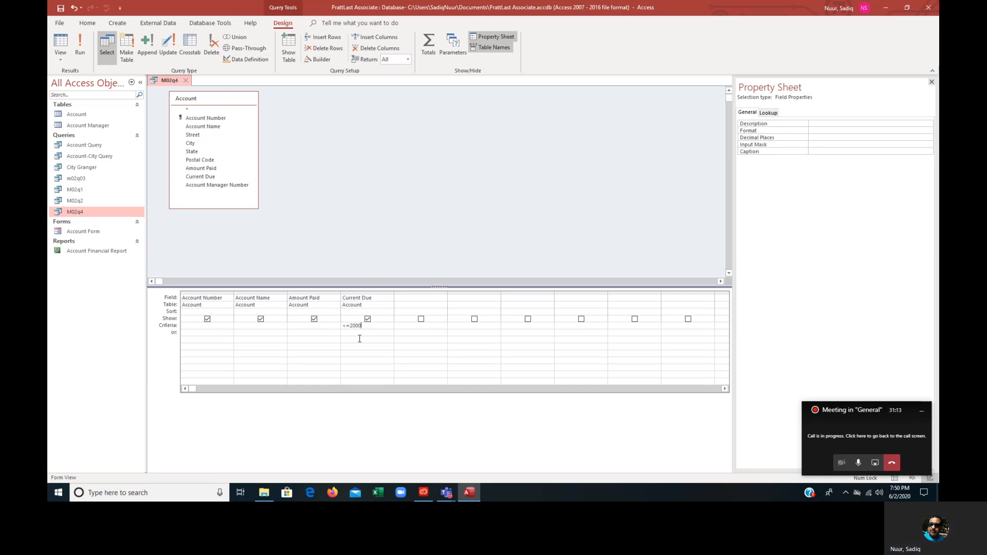
left_click(80, 53)
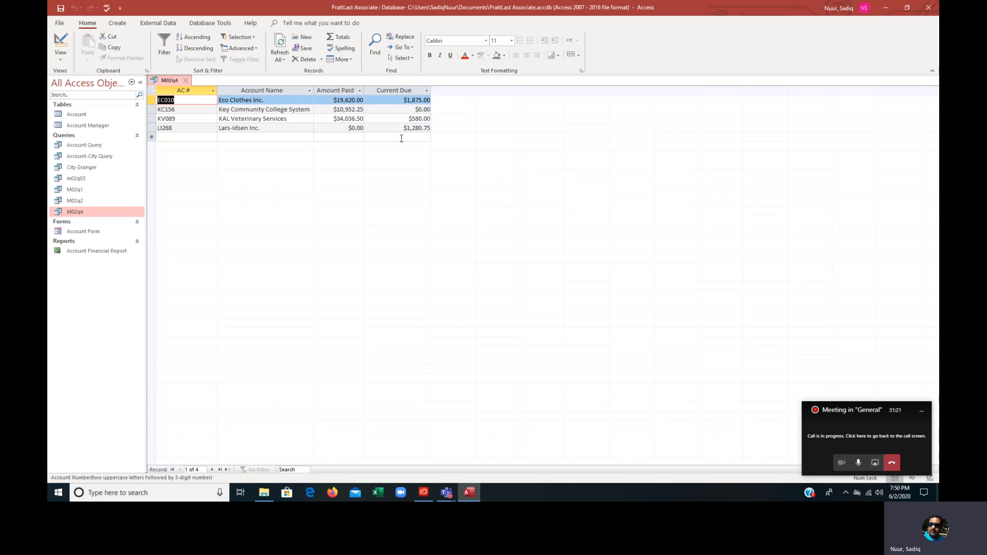
Step: Clear the Current Due criterion in the M02q4 query's design and add the City field to the grid
left_click(61, 44)
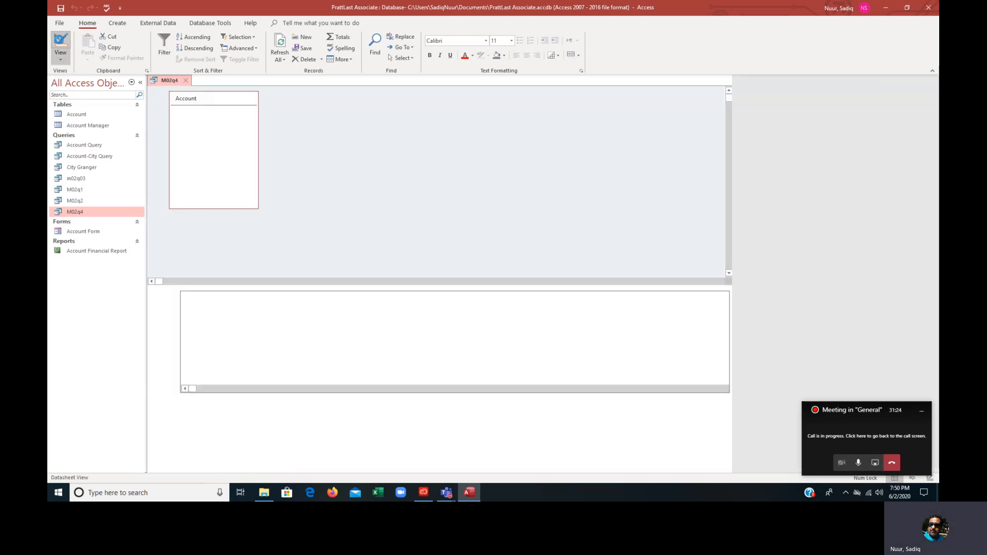
left_click_drag(367, 329, 333, 325)
key("Delete")
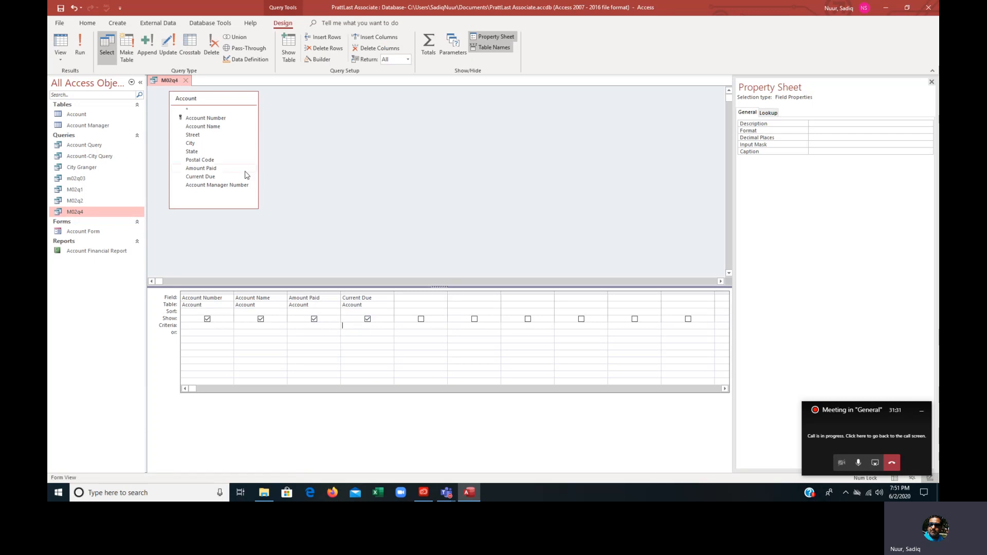
double_click(193, 144)
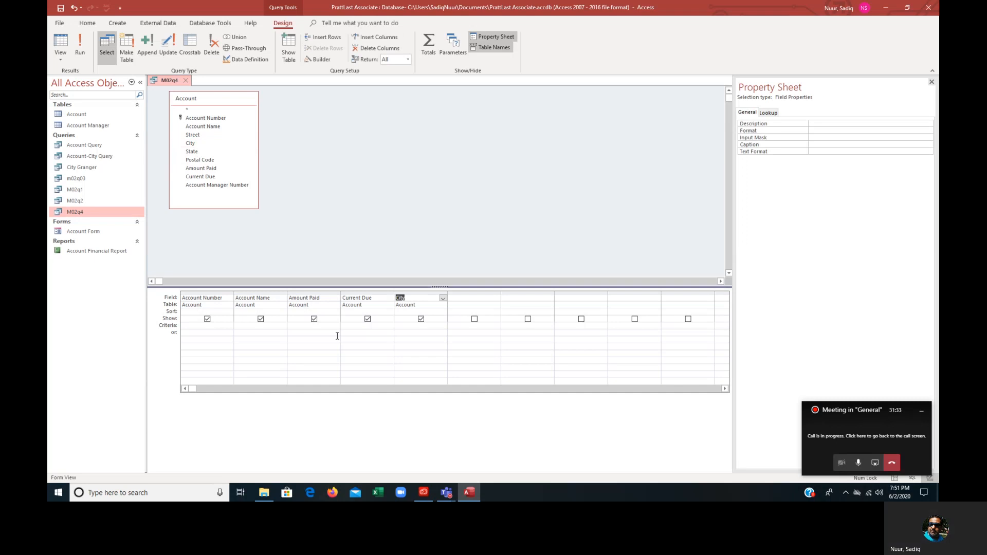
Step: Set the City criterion to NOT Wells and run the query
left_click(404, 326)
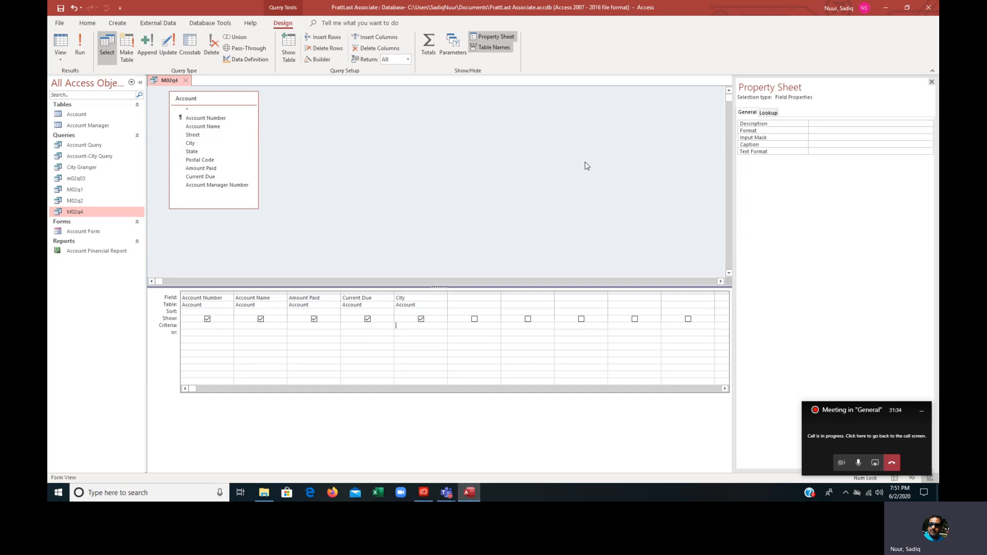
type("NOT Wells")
left_click(81, 44)
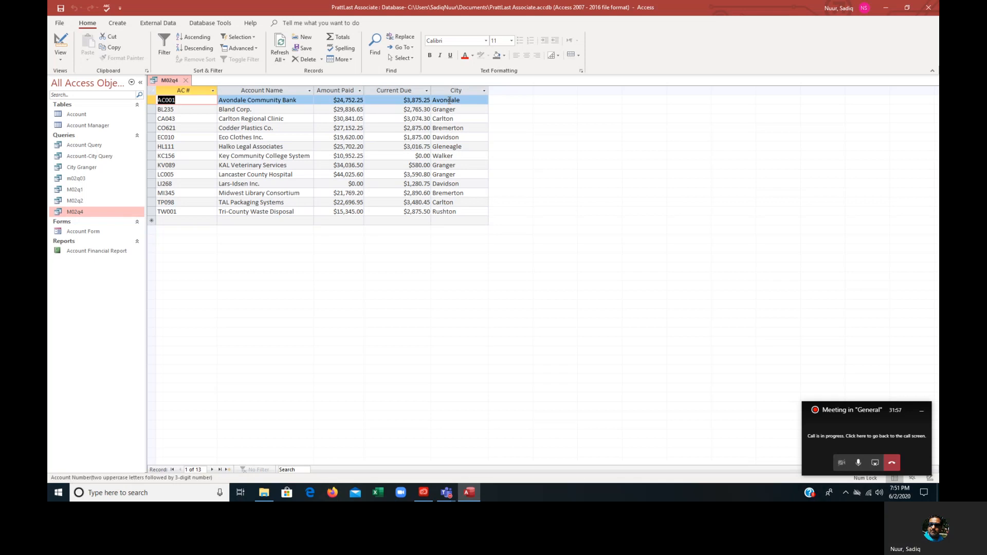
Step: Replace Wells with Carlton in the City field's Not criterion and run the query
left_click_drag(458, 118, 432, 119)
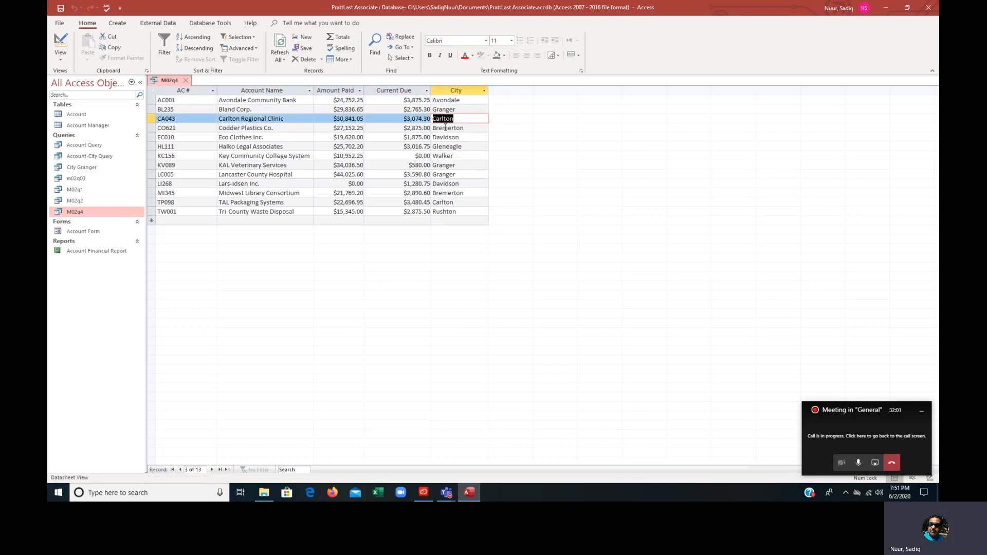
key("ctrl+c")
left_click(60, 44)
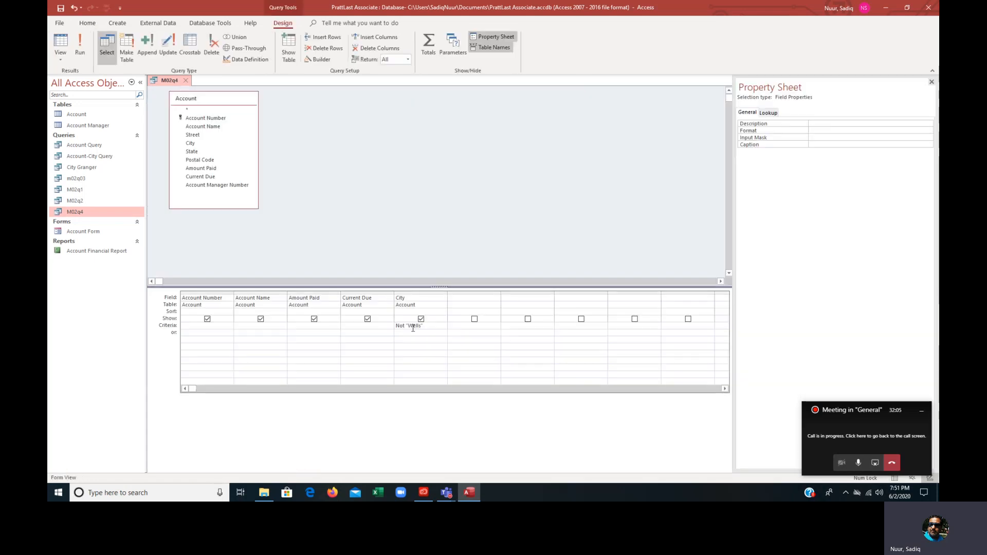
left_click_drag(422, 325, 405, 326)
key("BackSpace")
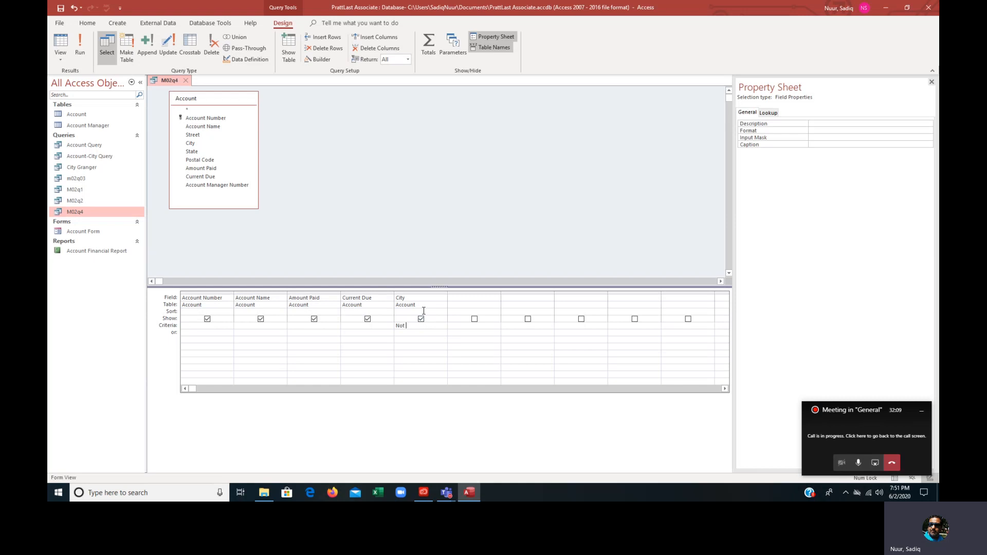
type("Carlton")
left_click(80, 45)
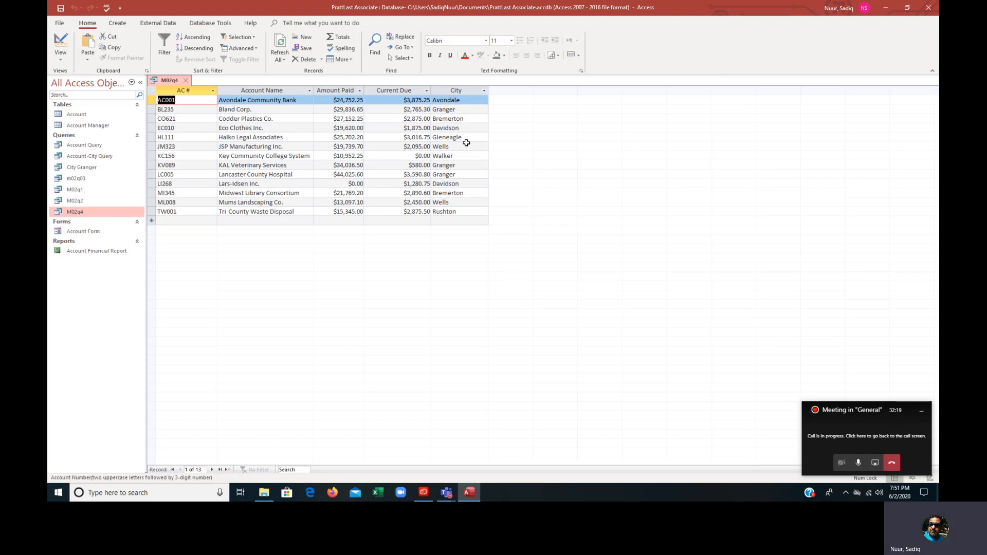
Step: Return to Design View and save the current query as a new query object named NOT Wells
left_click(62, 43)
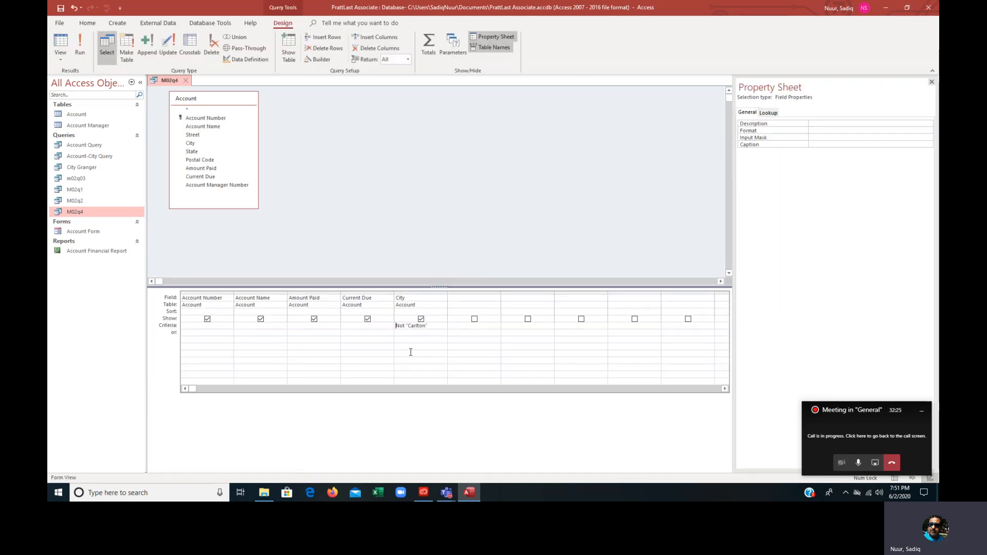
left_click(60, 24)
left_click(78, 115)
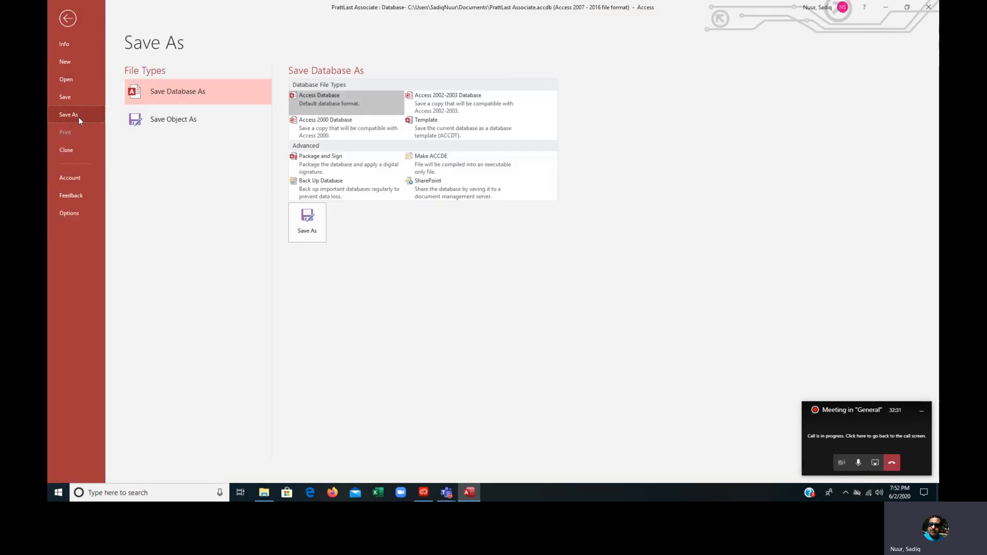
left_click(171, 121)
left_click(308, 175)
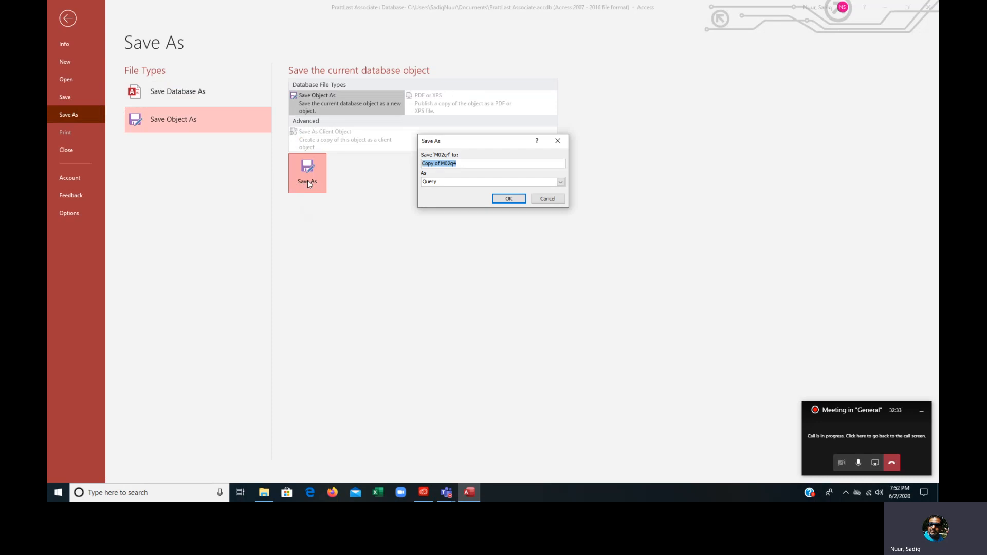
type("Not")
type("O")
type(" Wells")
left_click(509, 199)
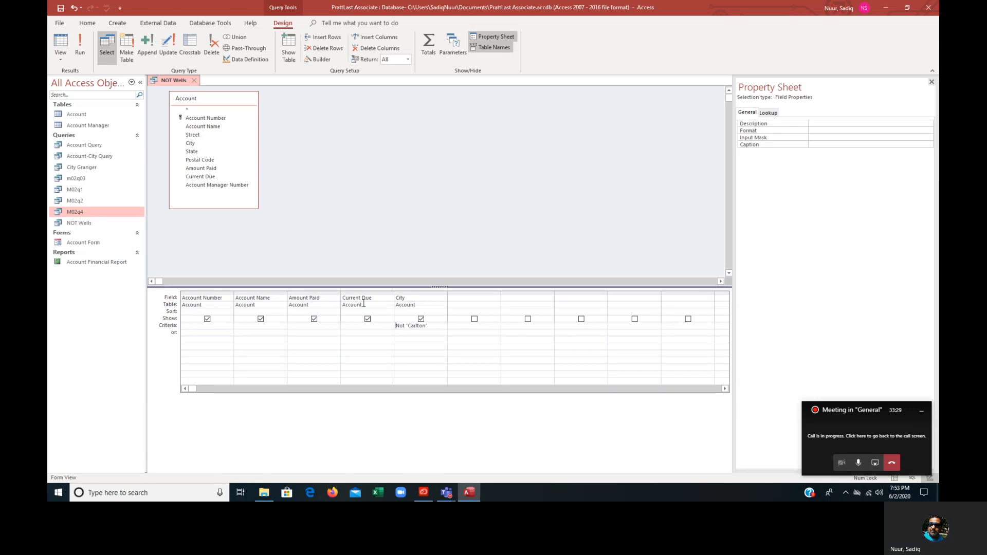
Step: Replace the City field in the design grid with Account Manager Number and clear the criterion beneath it
left_click(415, 292)
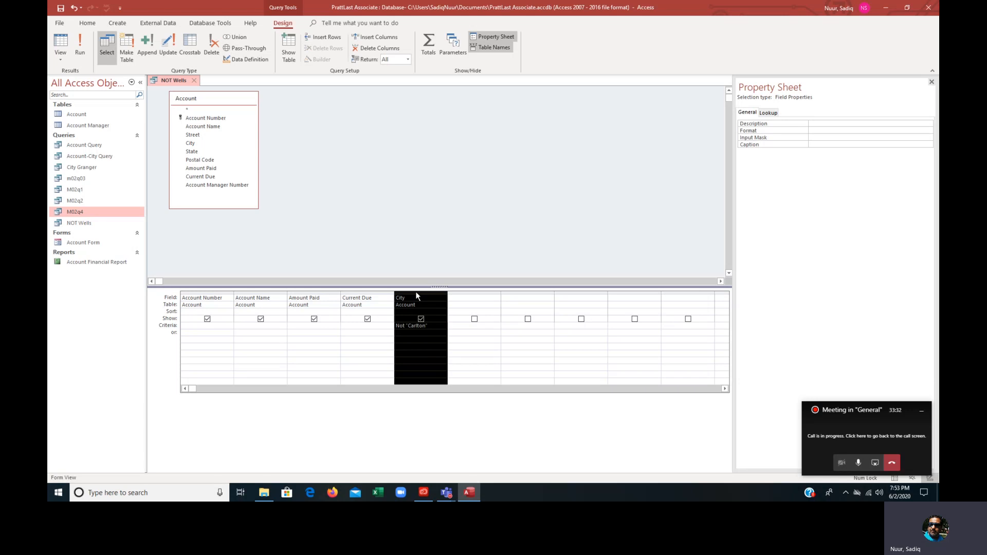
left_click(437, 298)
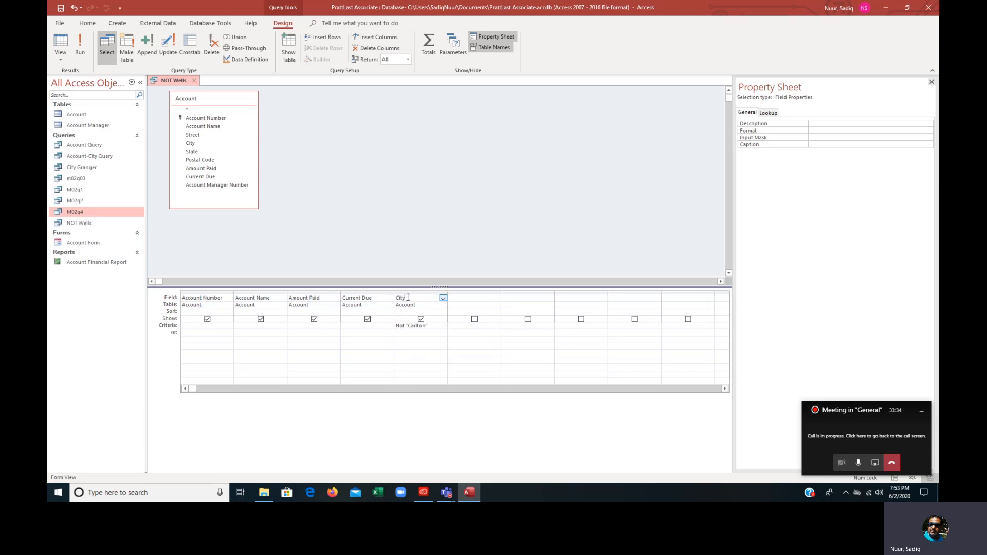
left_click(443, 298)
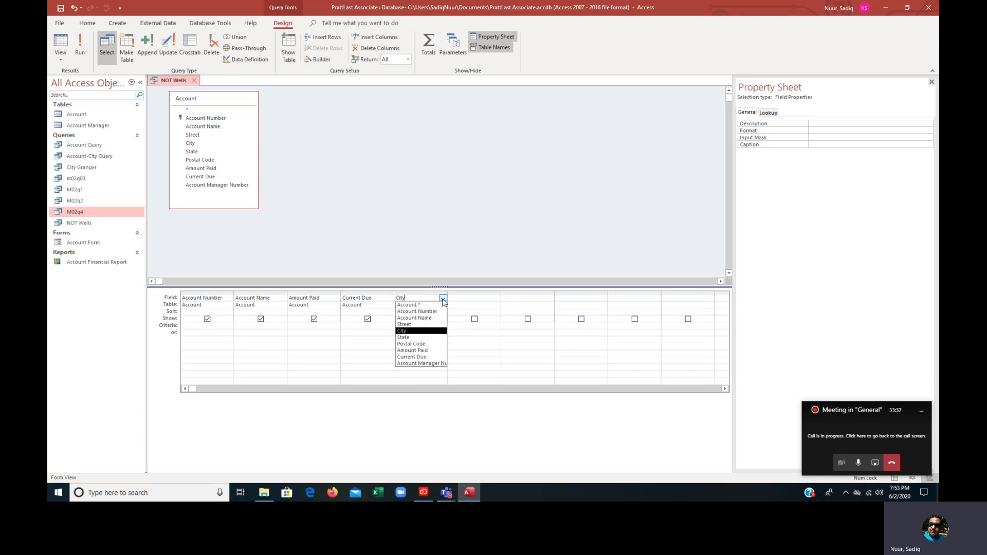
left_click(418, 363)
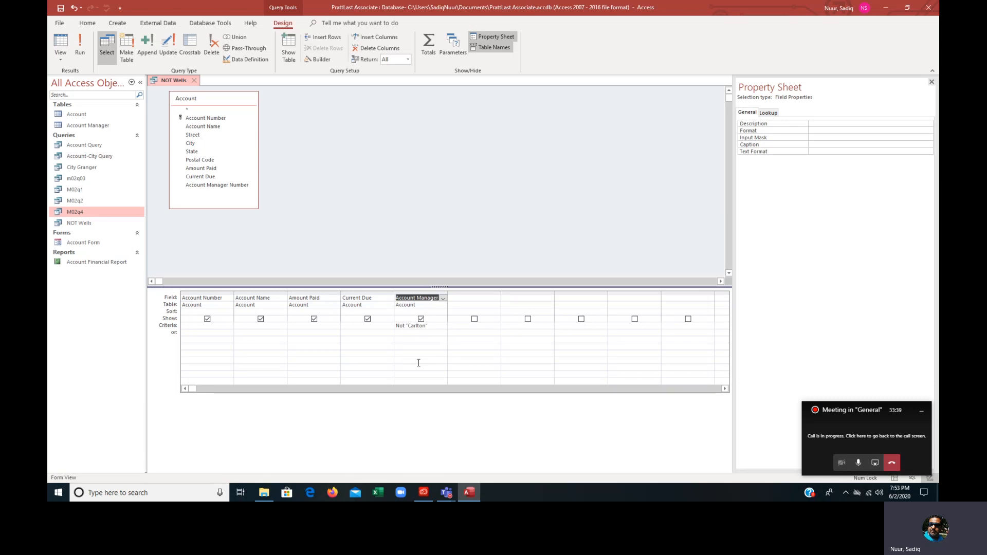
left_click(396, 326)
key("Delete")
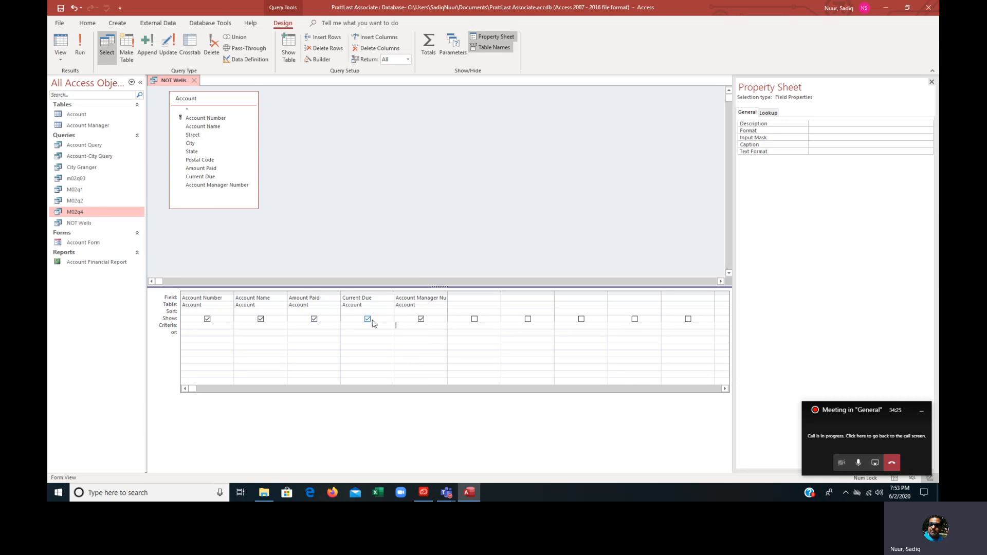
Step: Set the Current Due criterion to >2500 and the Account Manager Number criterion to 31, and run the query
left_click(371, 329)
type(">2500")
left_click(406, 328)
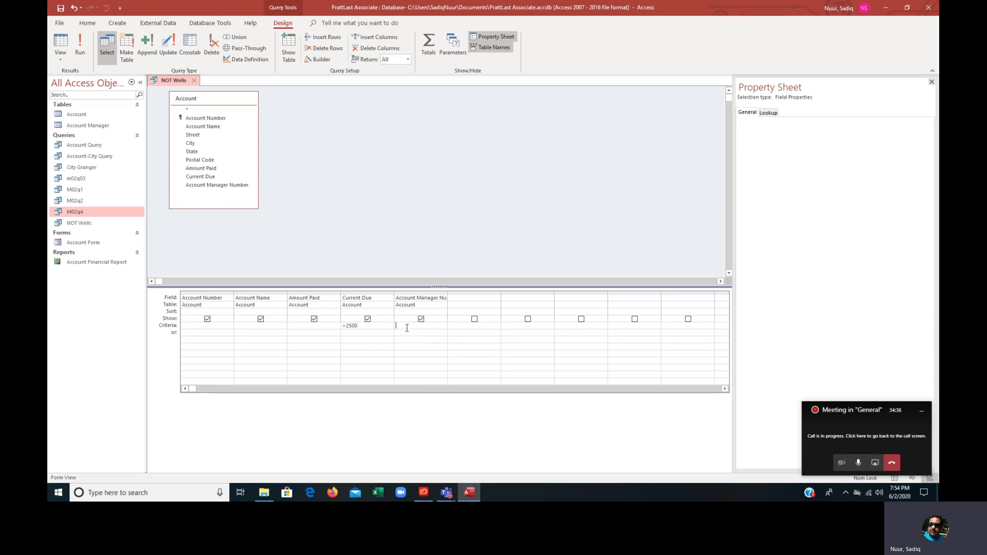
type("31")
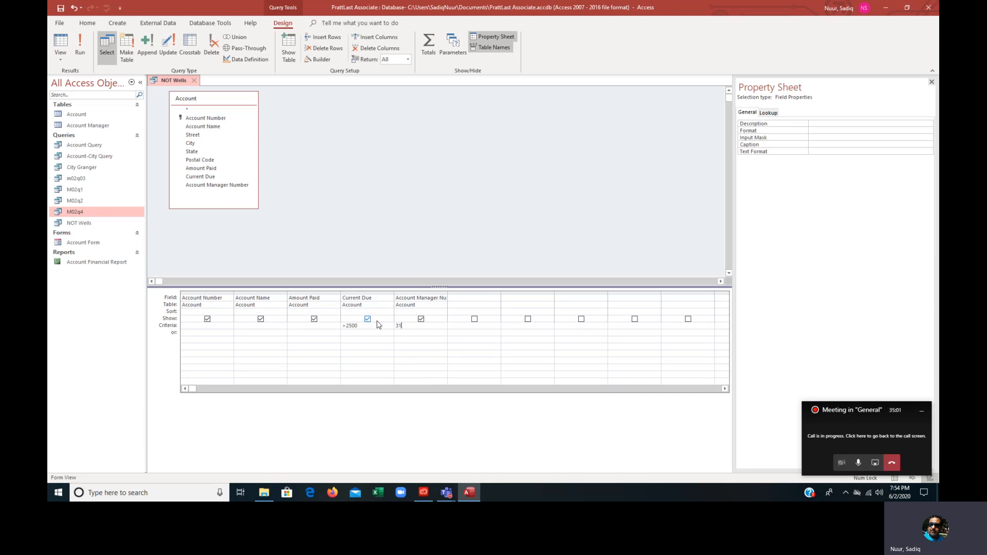
left_click(80, 48)
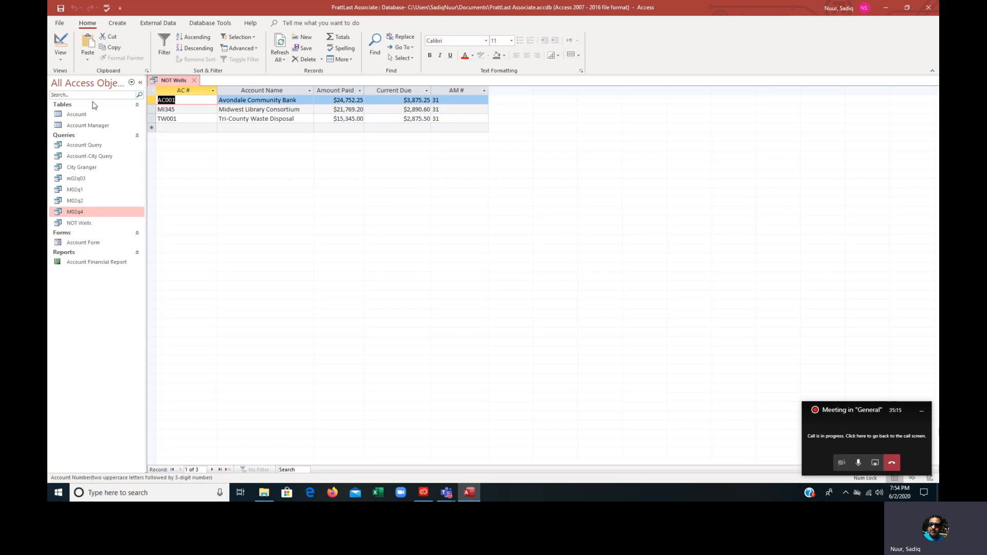
Step: Add 58 as the alternative (or) Account Manager Number criterion, run the query and check the AM # values in the results
left_click(60, 42)
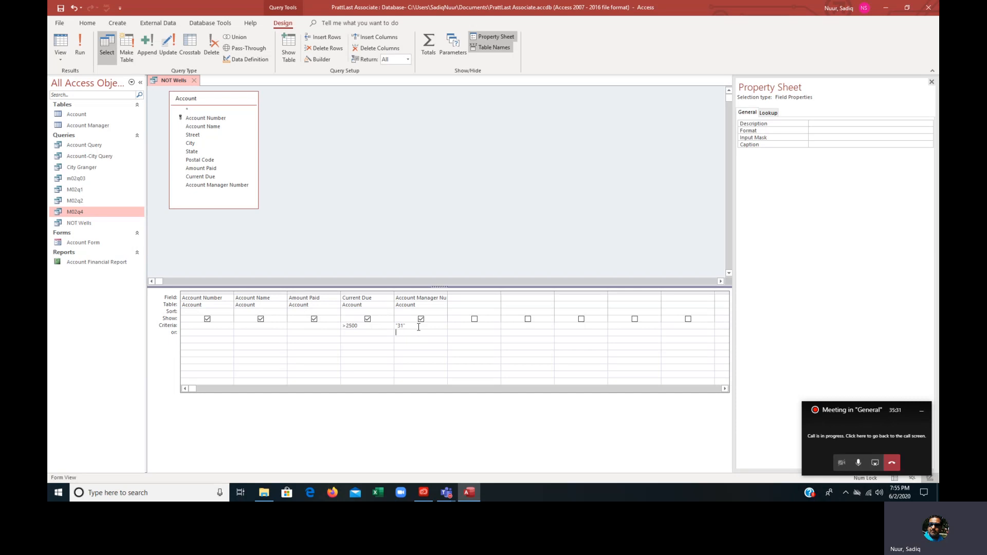
type("5")
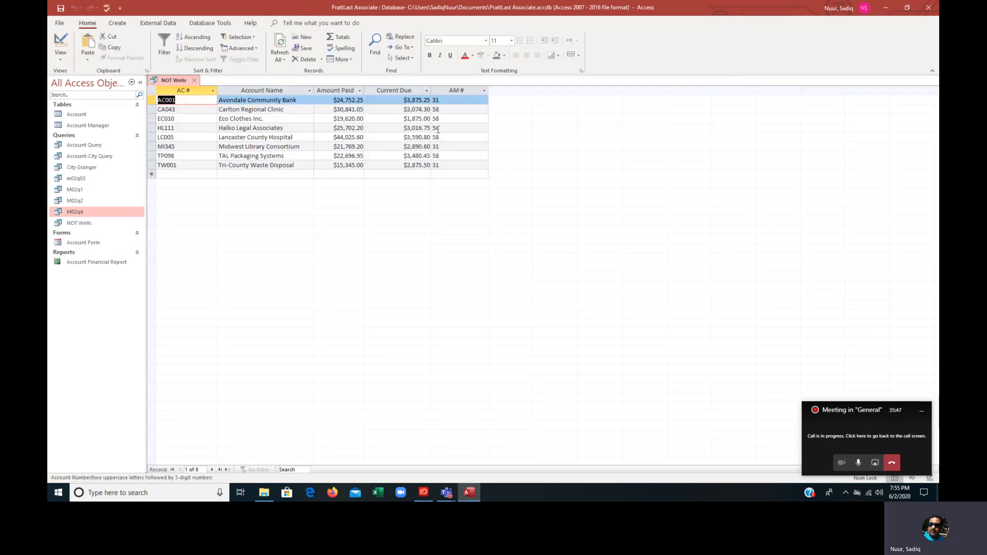
left_click(445, 119)
left_click(441, 110)
left_click(441, 119)
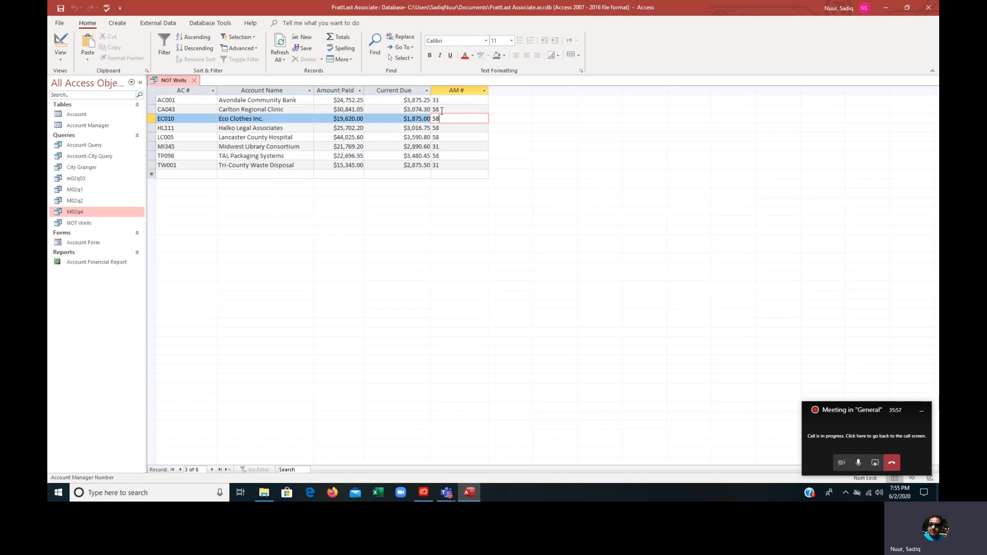
left_click(442, 129)
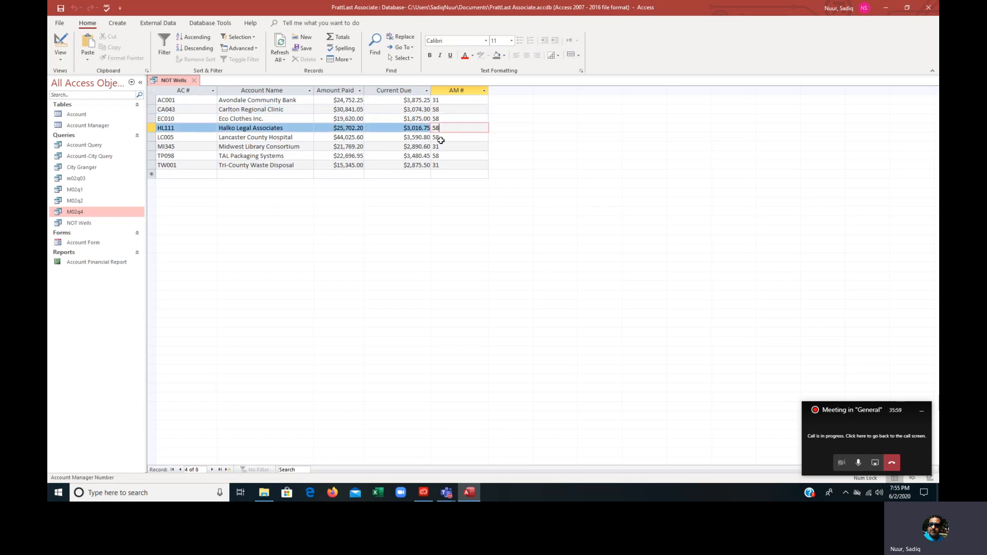
left_click(438, 137)
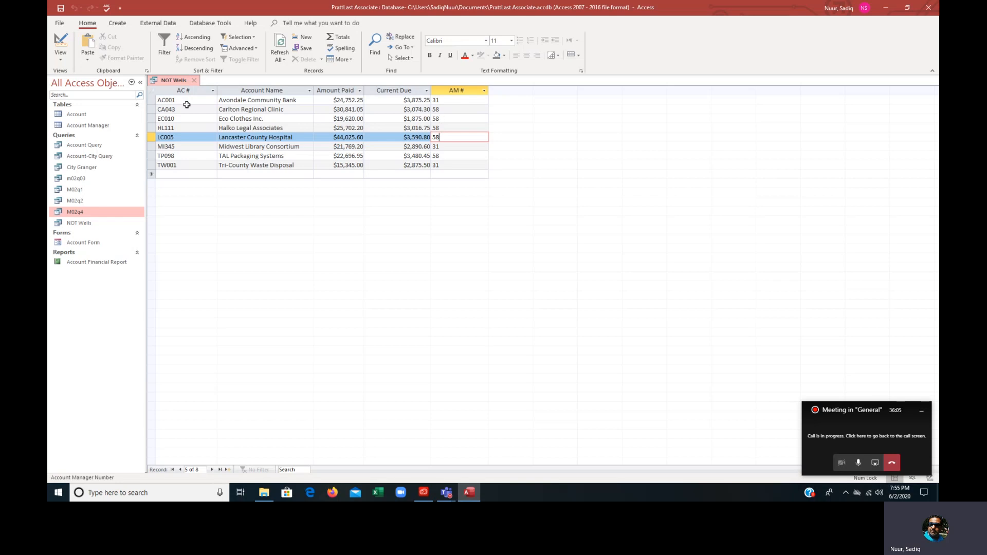
Step: Replace both Account Manager Number criteria with a single 31 in the or row, widen that column and run the query
left_click(60, 42)
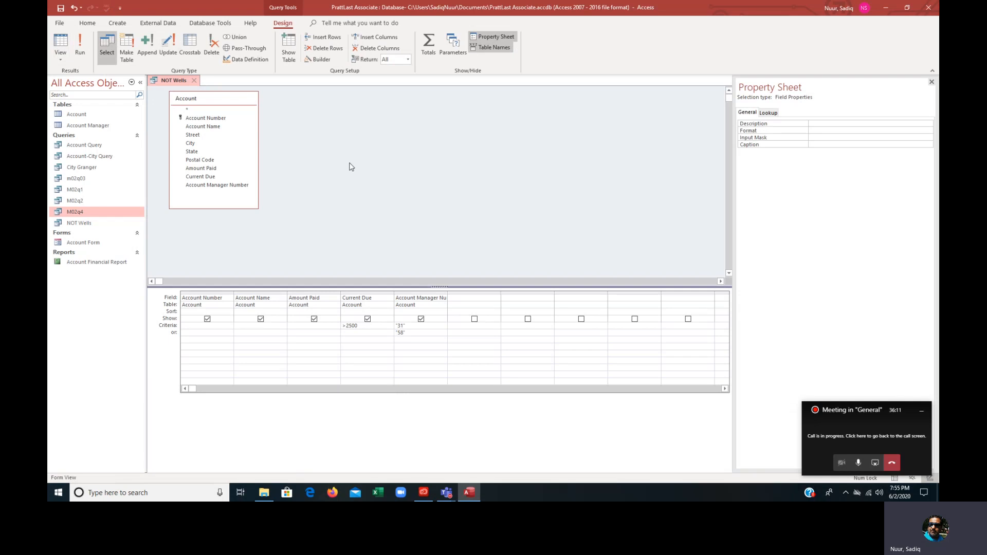
mouse_move(407, 327)
left_mouse_down()
mouse_move(390, 327)
mouse_move(394, 333)
left_mouse_up()
key("Delete")
key("Delete")
type("31")
left_click_drag(448, 293, 470, 293)
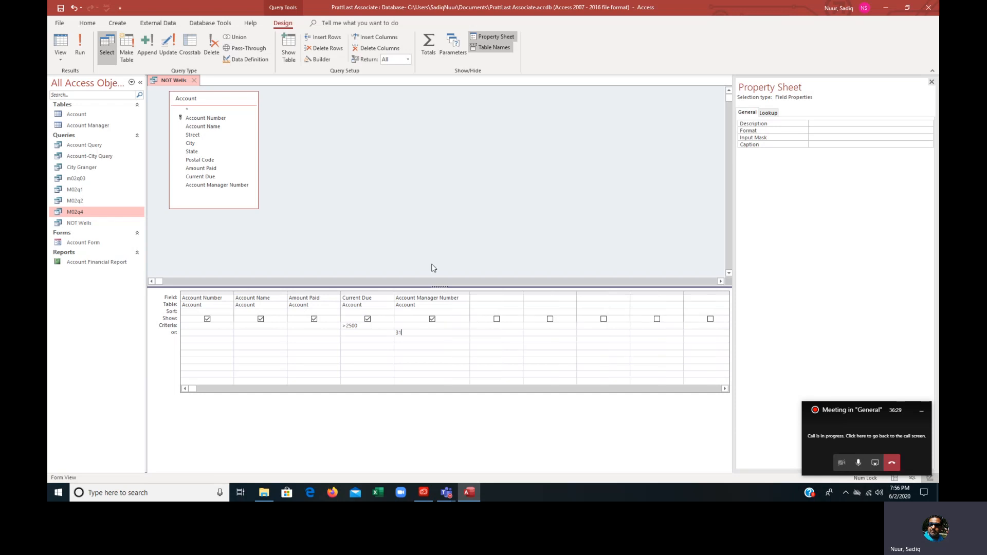
left_click(84, 50)
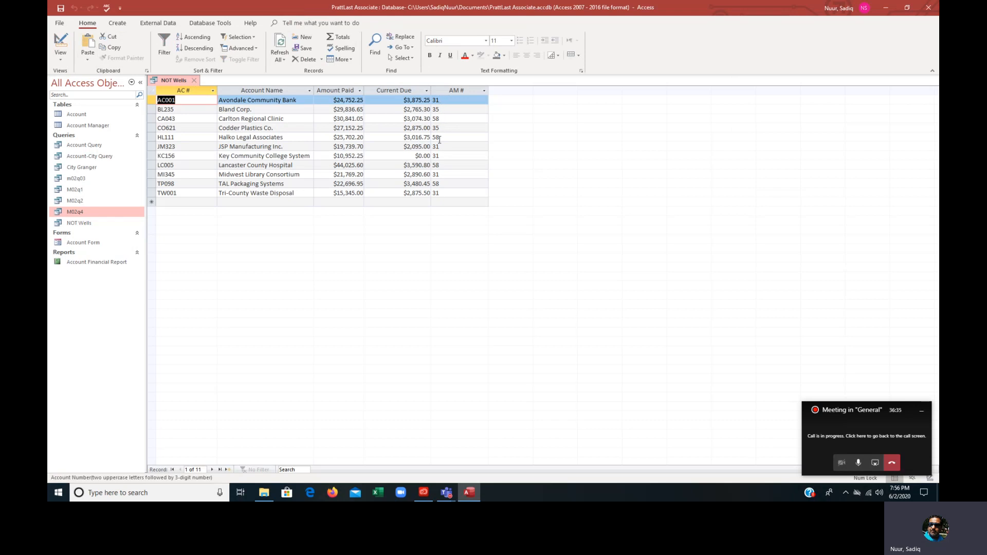
Step: Save the query as a new query object named M02q5 and switch it to Design View
left_click(60, 24)
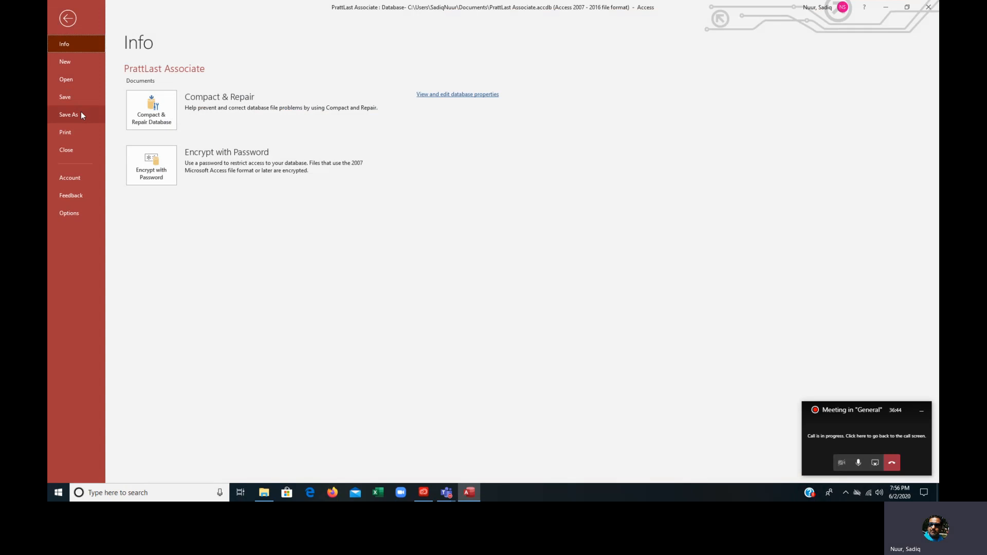
left_click(81, 112)
left_click(310, 235)
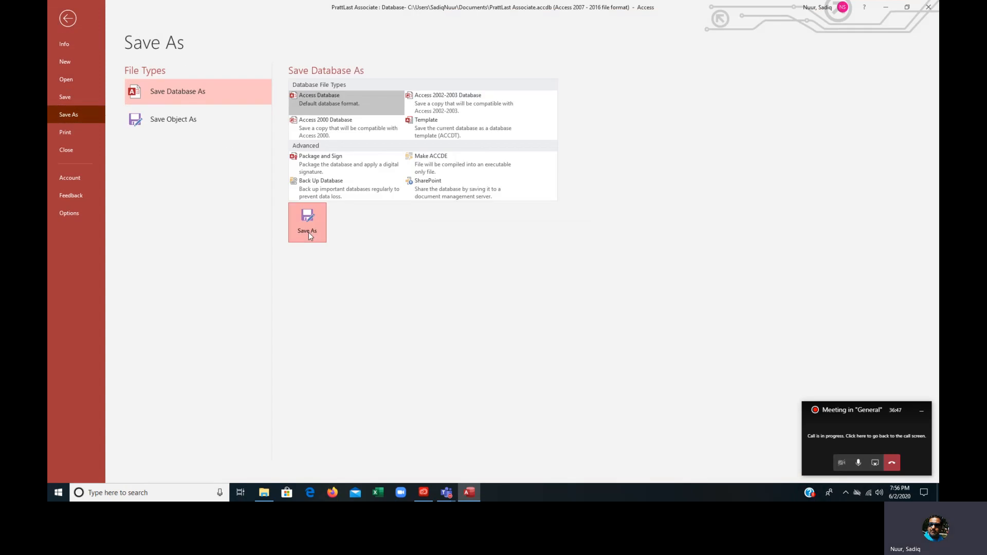
left_click(528, 276)
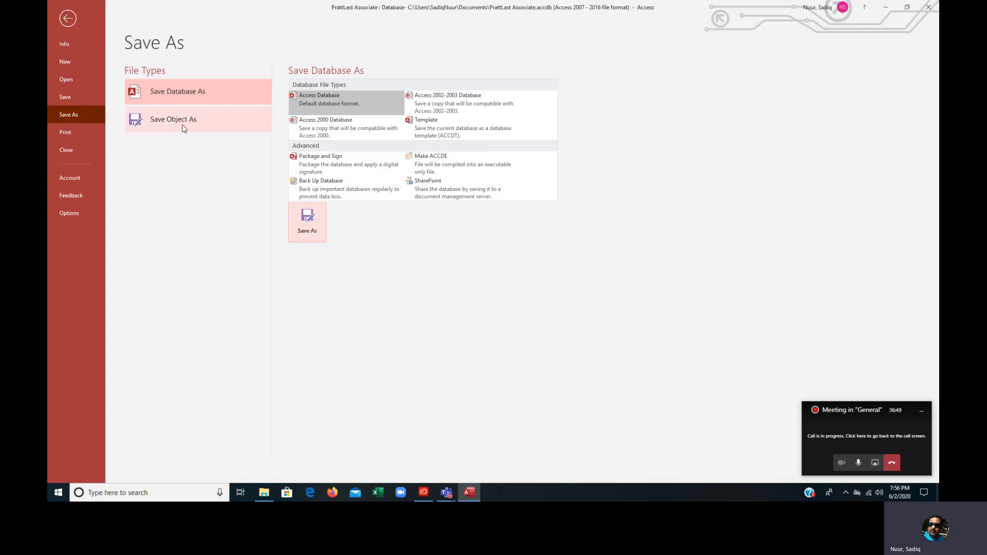
left_click(182, 123)
left_click(316, 182)
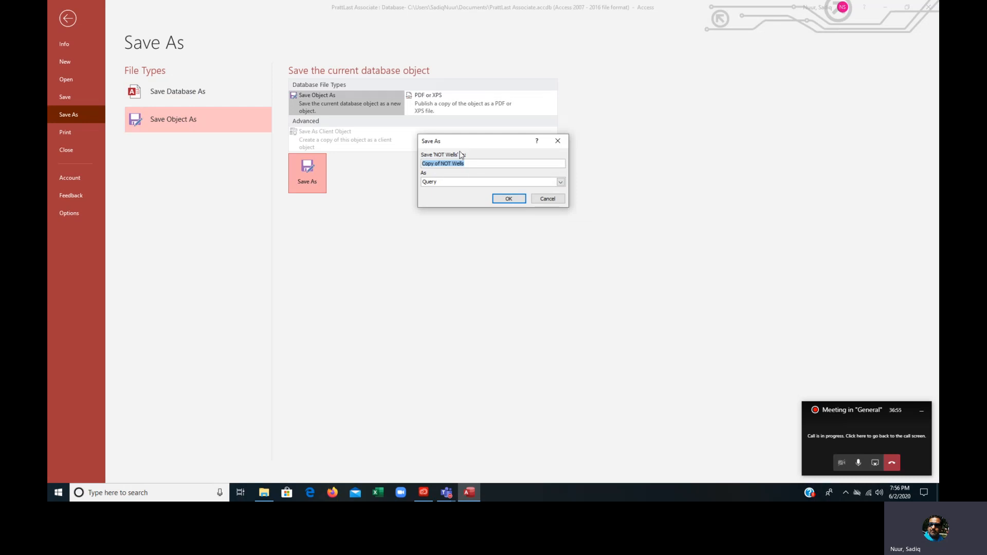
type("M02q5")
left_click(508, 198)
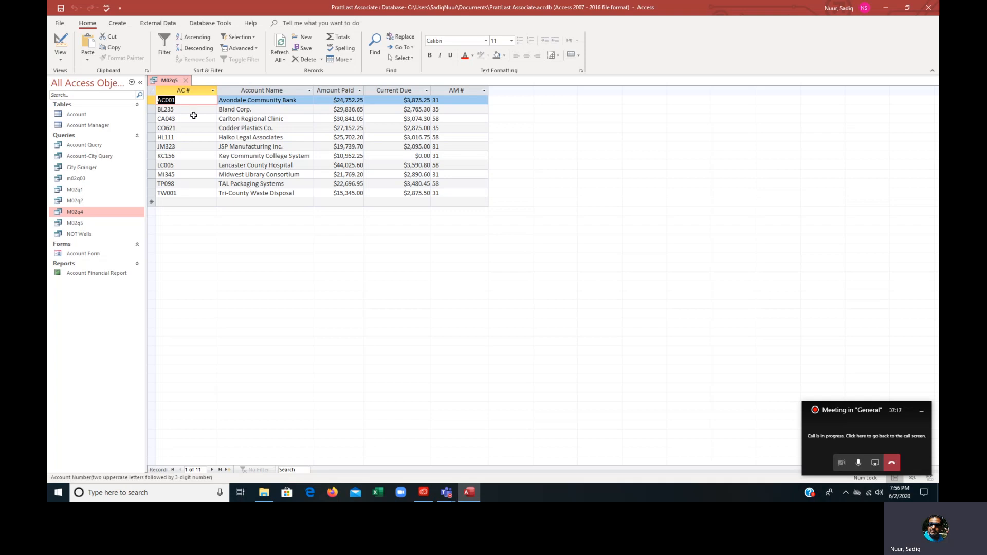
left_click(60, 43)
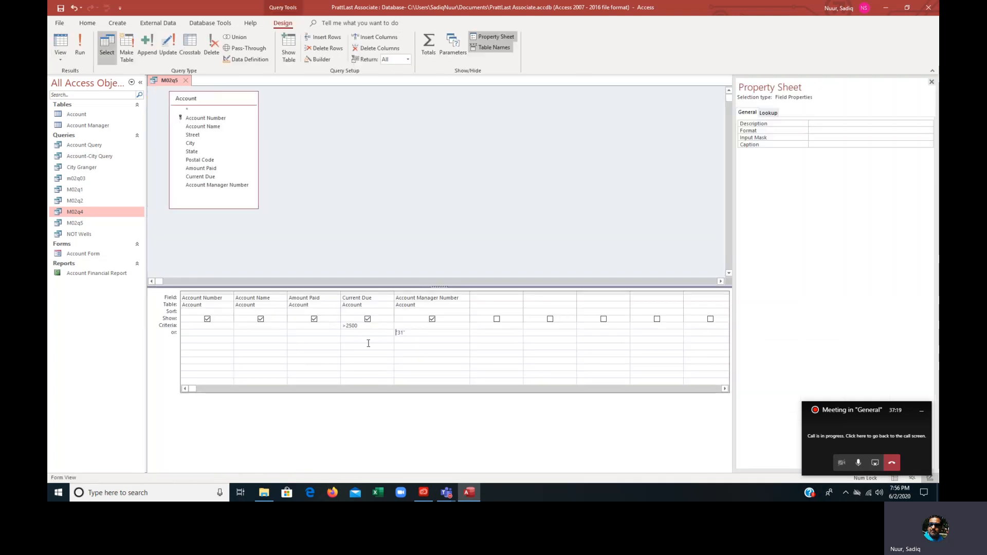
Step: Clear the >2500 criterion from Current Due and the 31 criterion from Account Manager Number
left_click_drag(362, 326, 322, 324)
key("Delete")
left_click_drag(407, 333, 384, 331)
key("Delete")
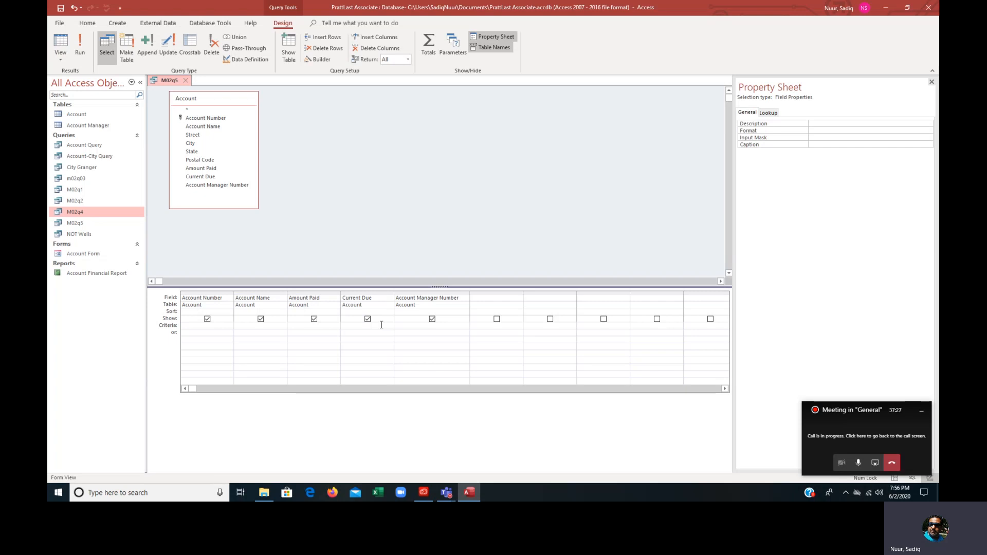
Step: Set the criterion >=20000 AND <=40000 in a widened Amount Paid column and run the query
left_click(297, 325)
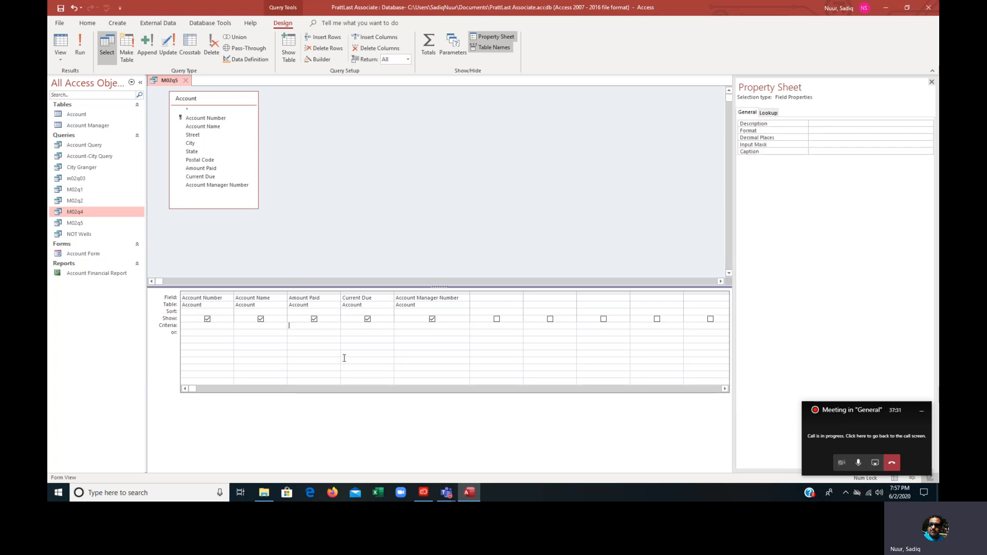
left_click_drag(341, 293, 398, 293)
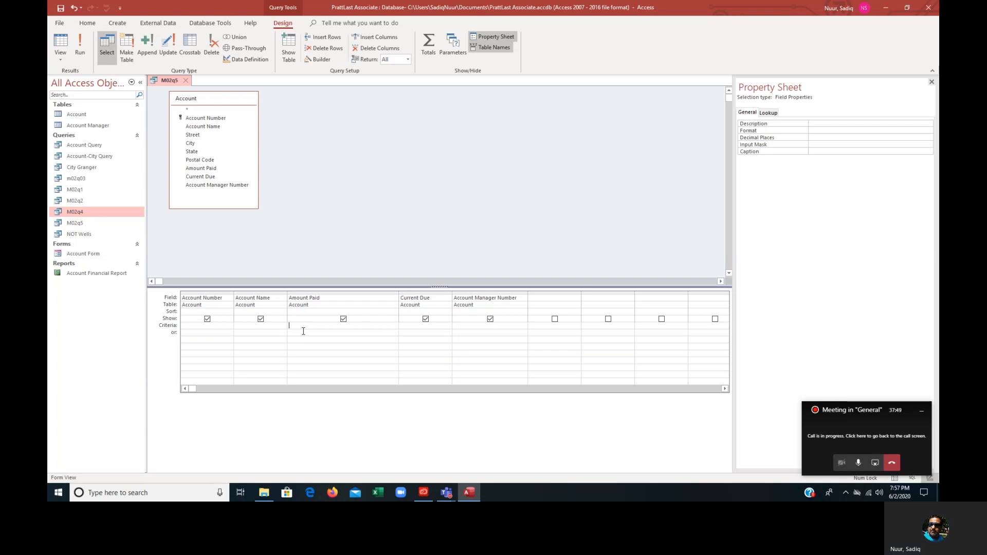
type("=20000 AND <=40000")
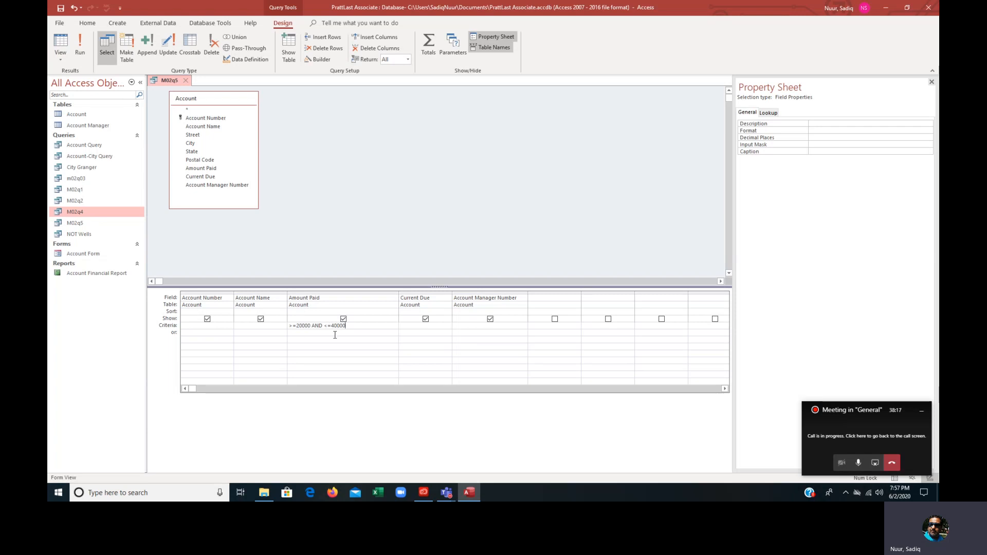
left_click(84, 49)
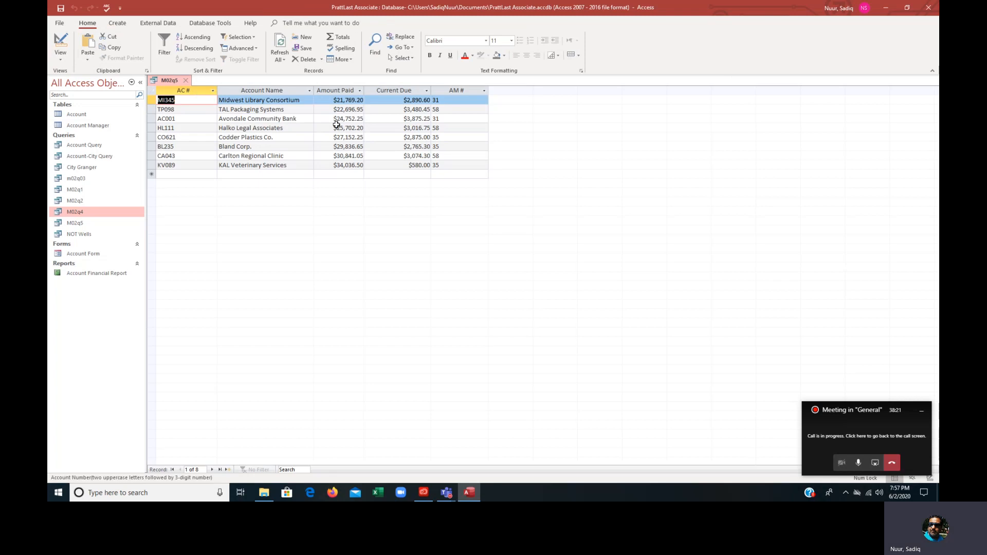
left_click_drag(364, 90, 376, 90)
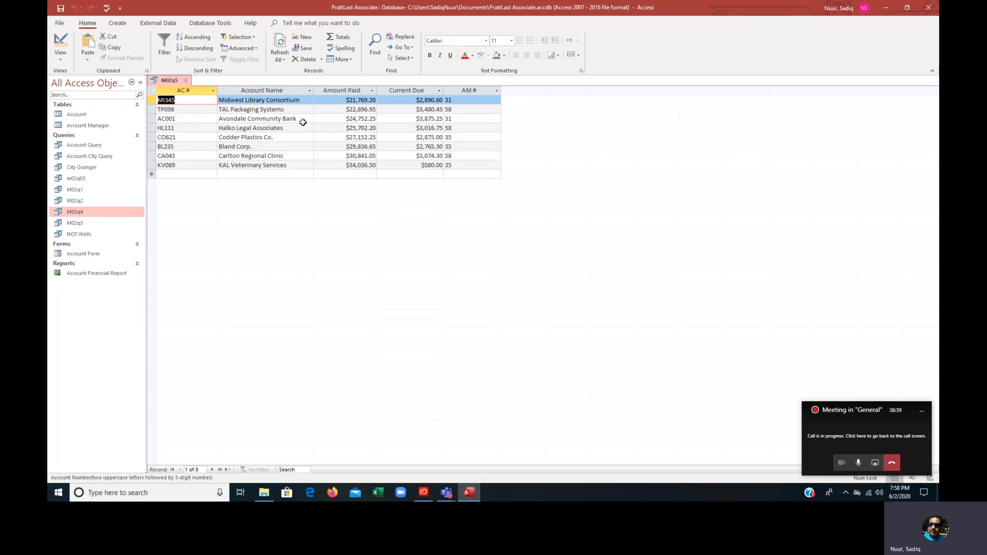
Step: Replace the Amount Paid criterion with Between 20000 AND 40000 and run the query
left_click(58, 43)
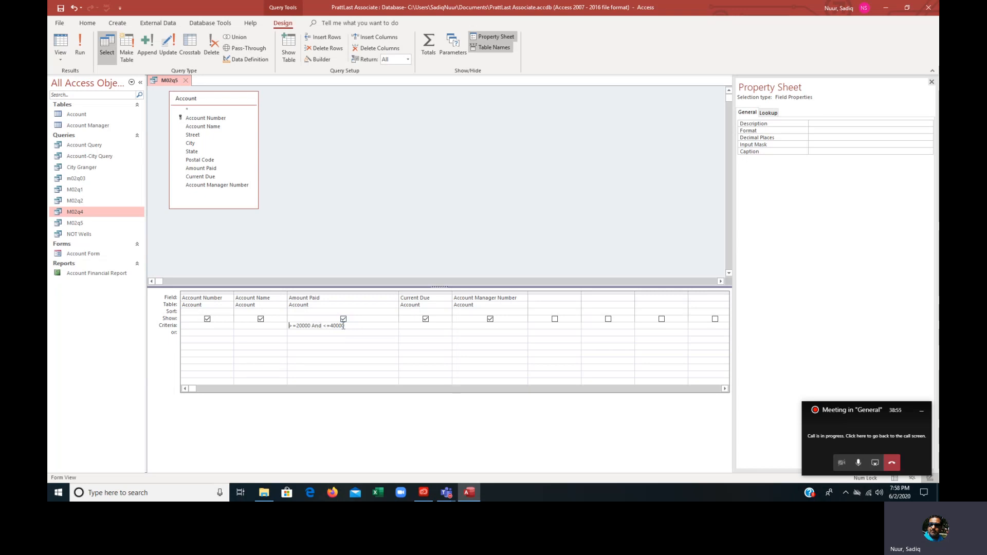
left_click_drag(344, 326, 290, 329)
type("Between 2000")
key("BackSpace")
type("AND 40000")
left_click(80, 46)
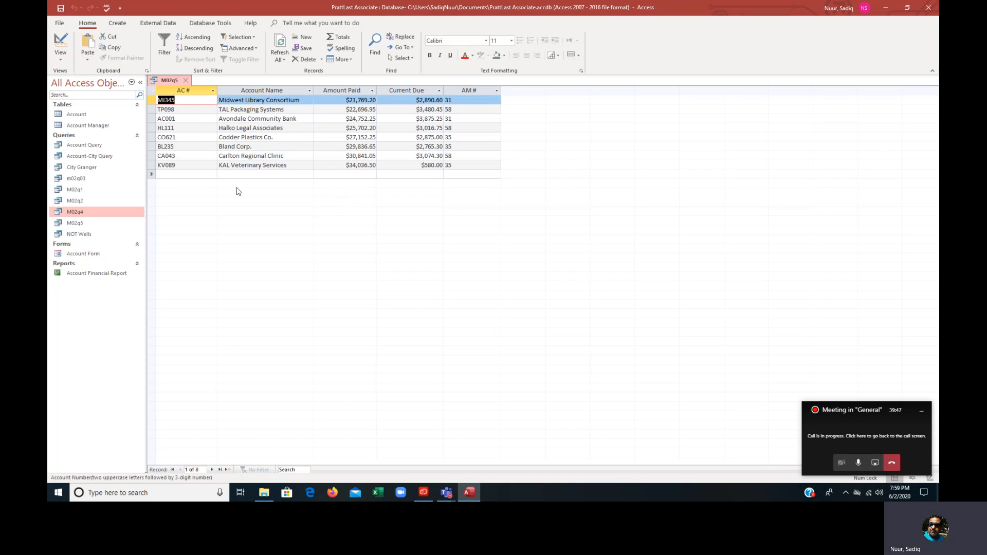
Step: Save the query as a new query object named Using Between Operator
left_click(60, 24)
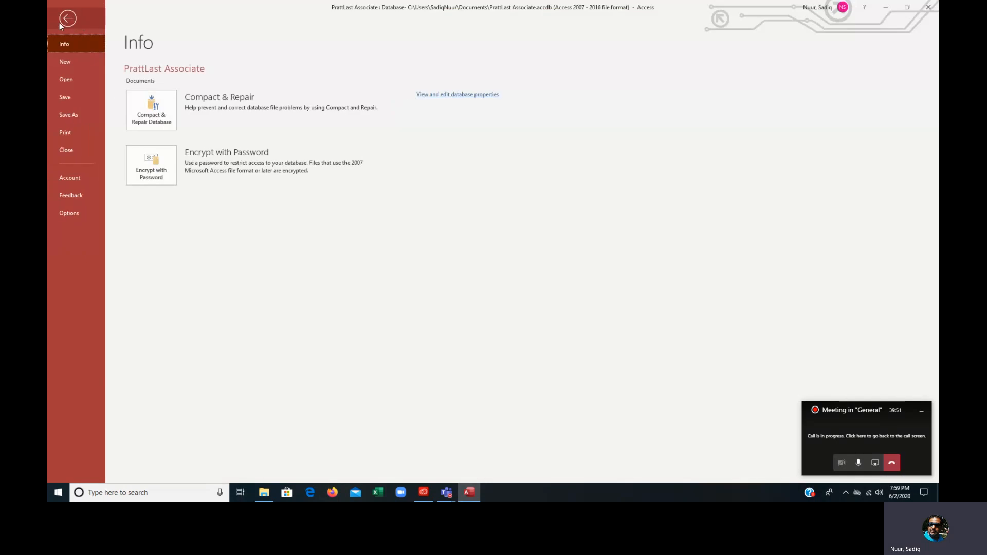
left_click(73, 115)
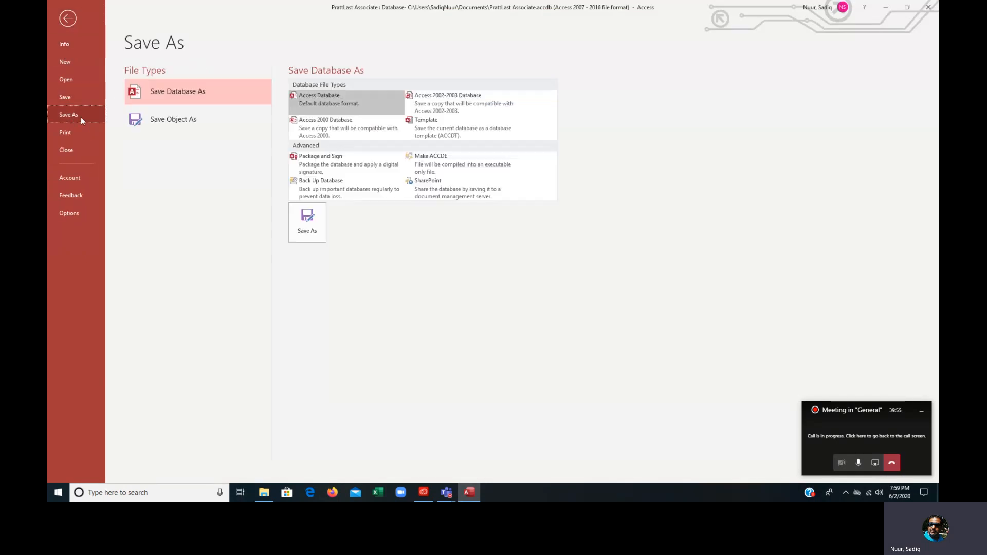
left_click(161, 127)
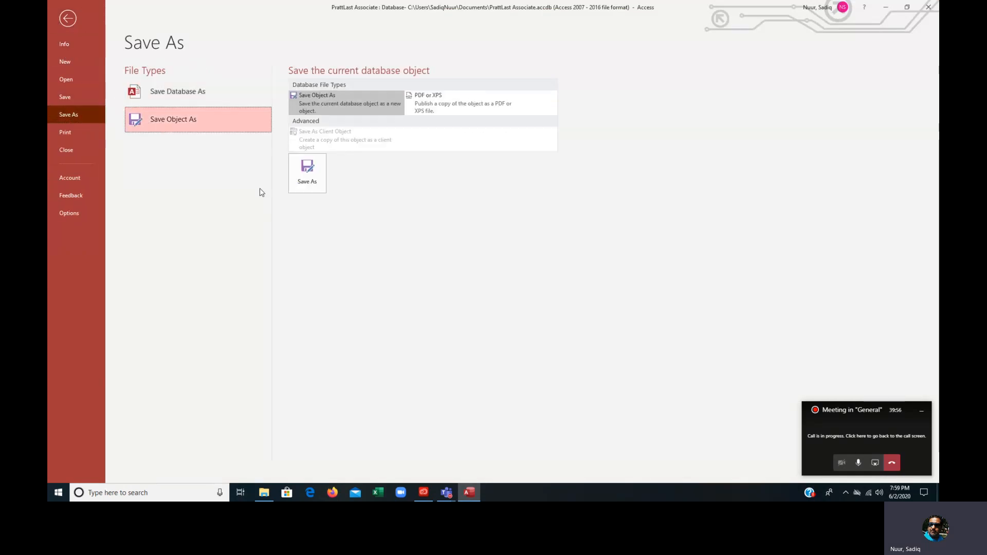
left_click(307, 182)
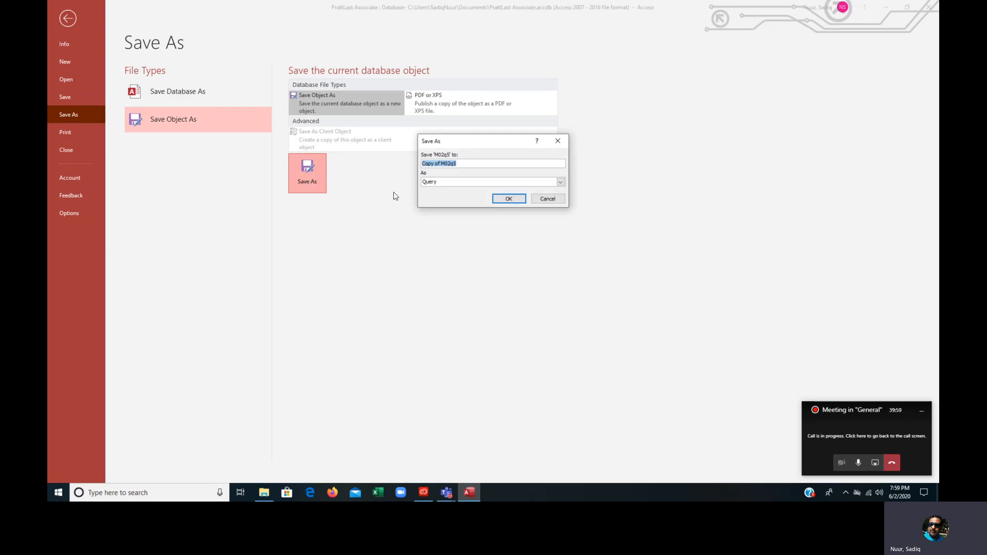
type("Using ")
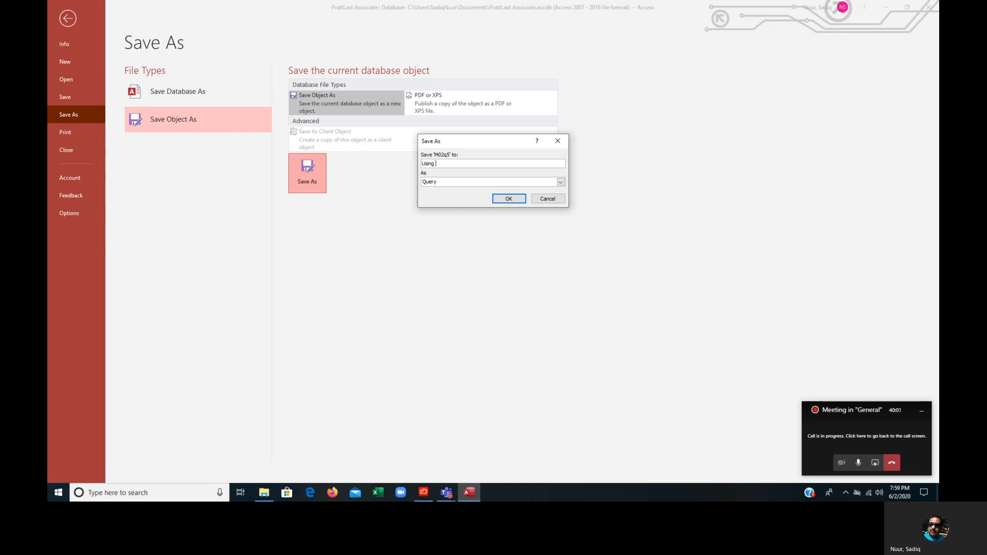
type("Between Operator")
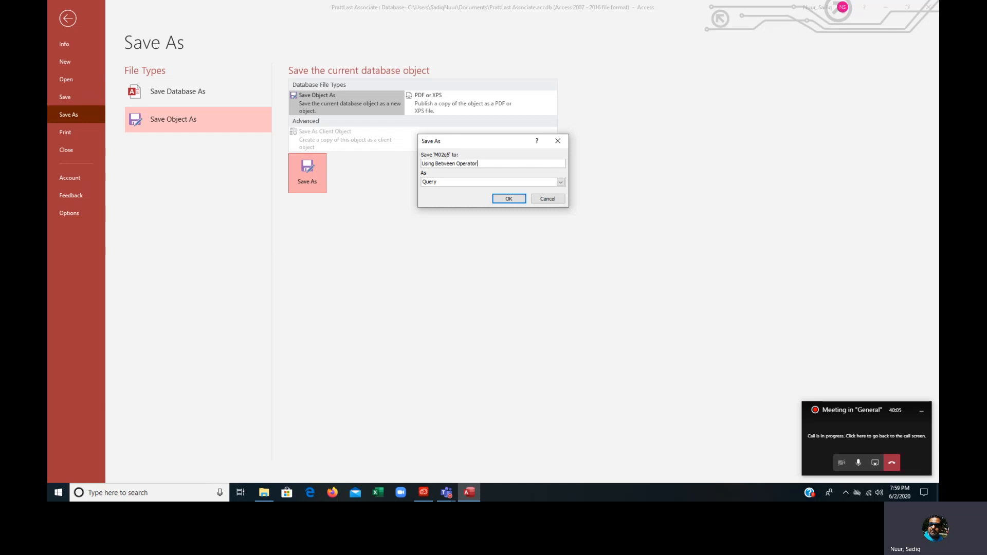
left_click(500, 201)
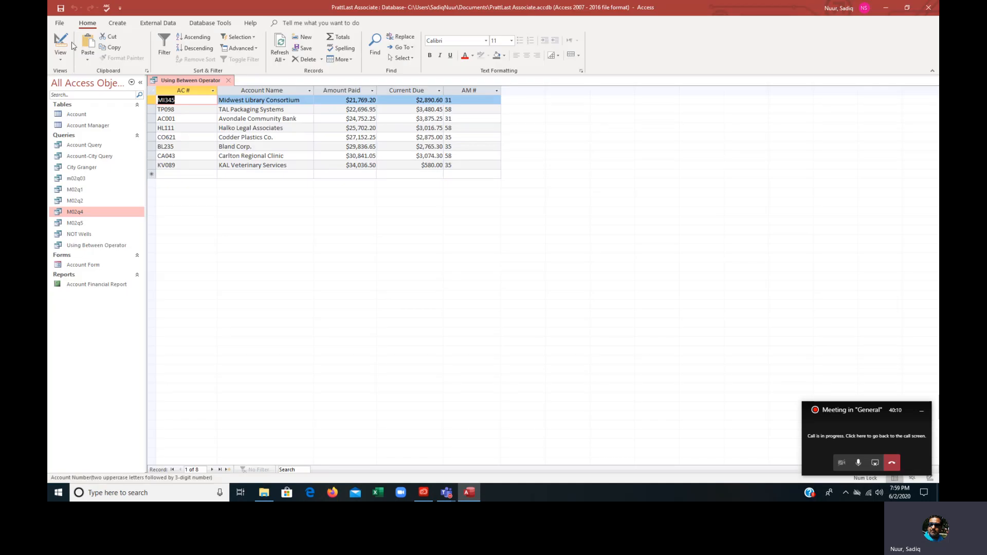
Step: Replace all five fields in the query design grid with only the City field and run the query
left_click(59, 43)
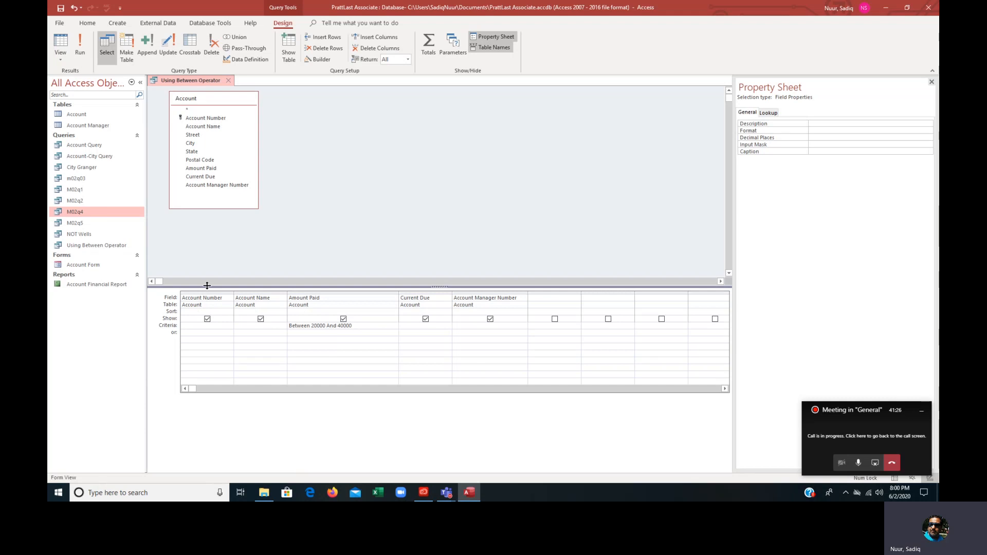
left_click(207, 293)
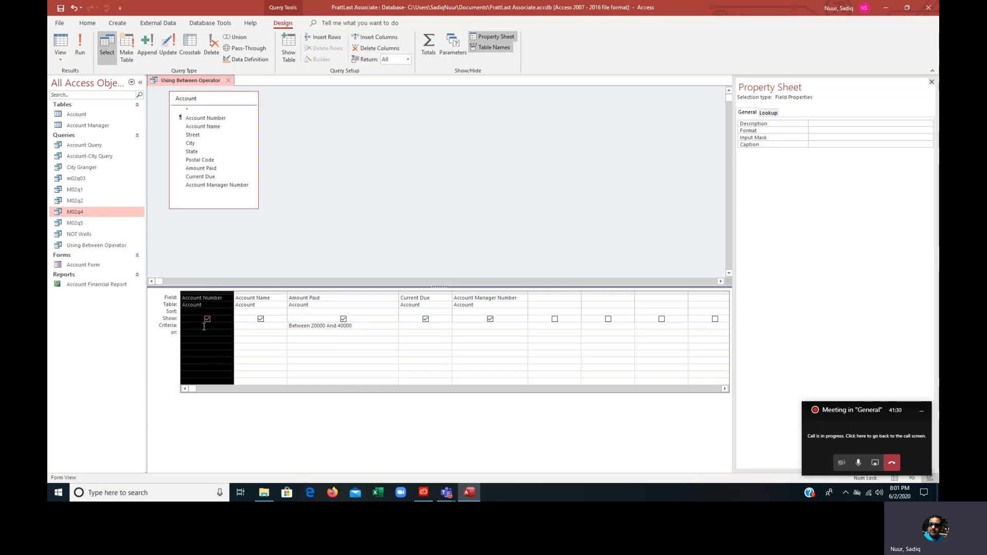
left_click(505, 291, "shift")
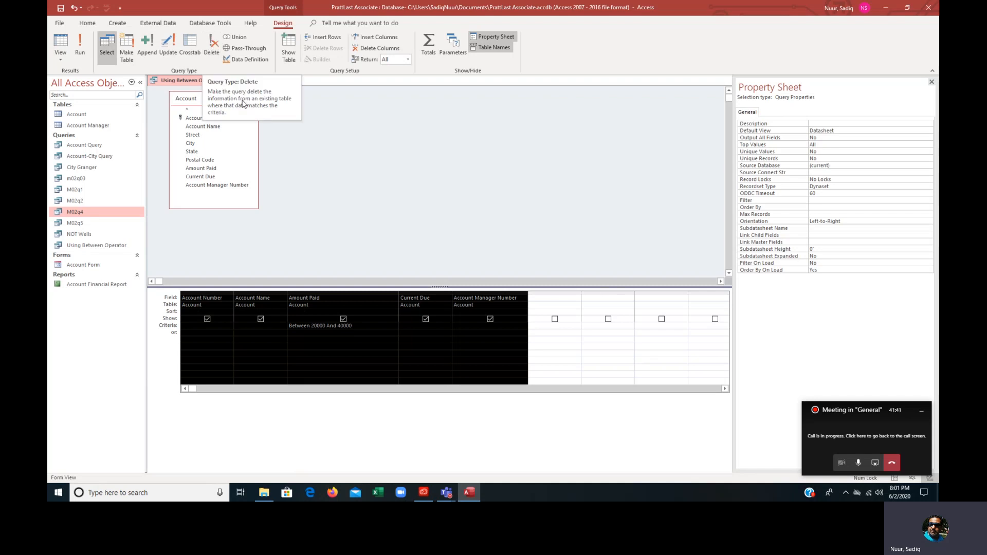
left_click(377, 47)
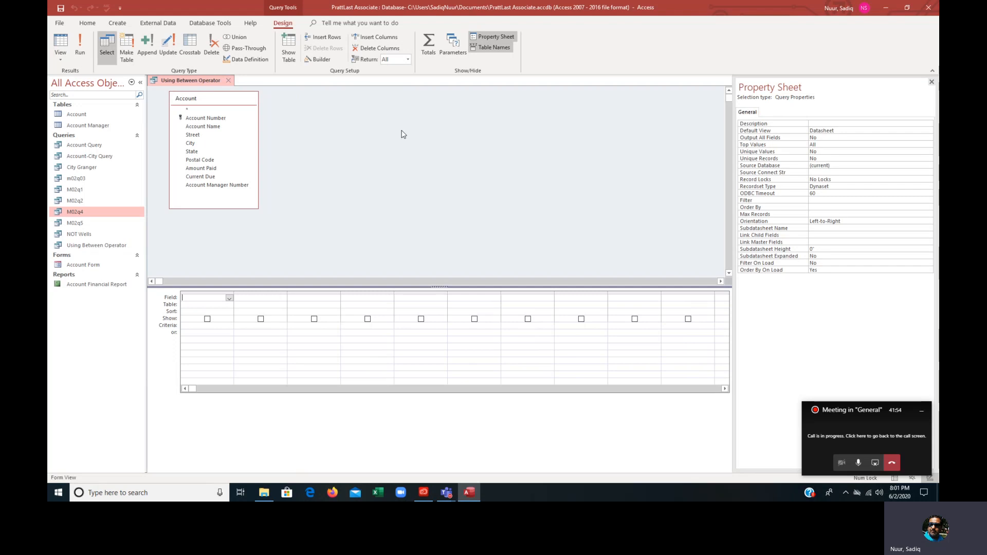
double_click(208, 145)
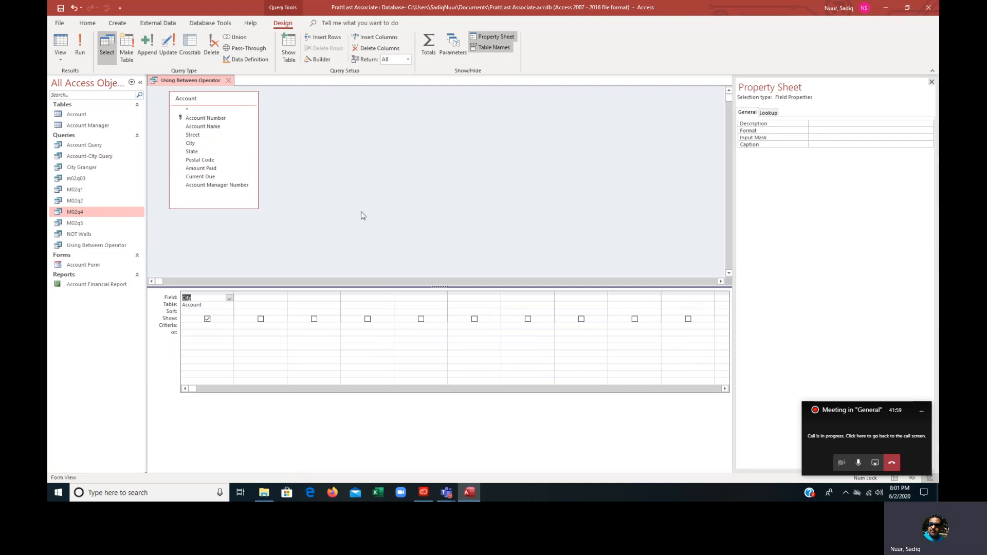
left_click(81, 46)
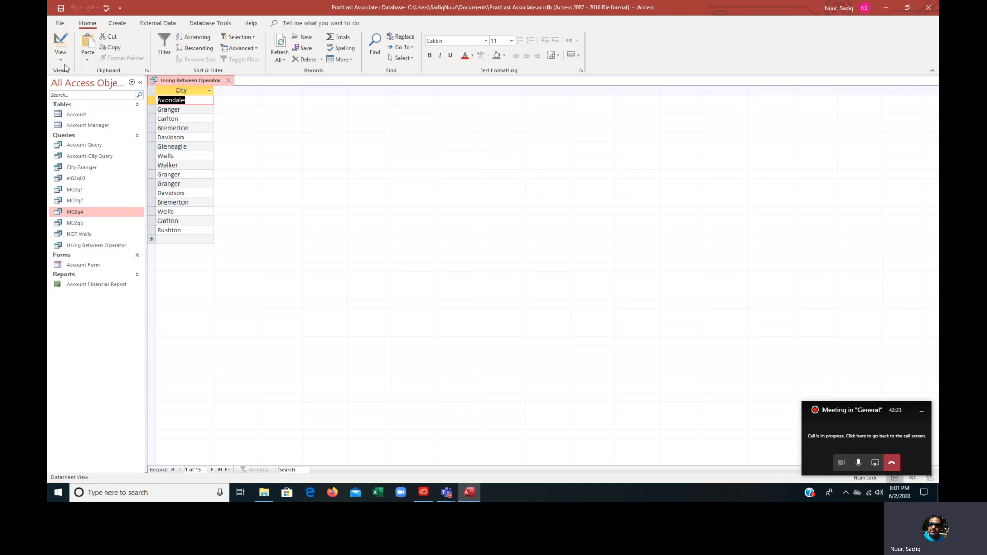
Step: Set the City field's sort order to Ascending, run the query and widen the City column in the results
left_click(59, 40)
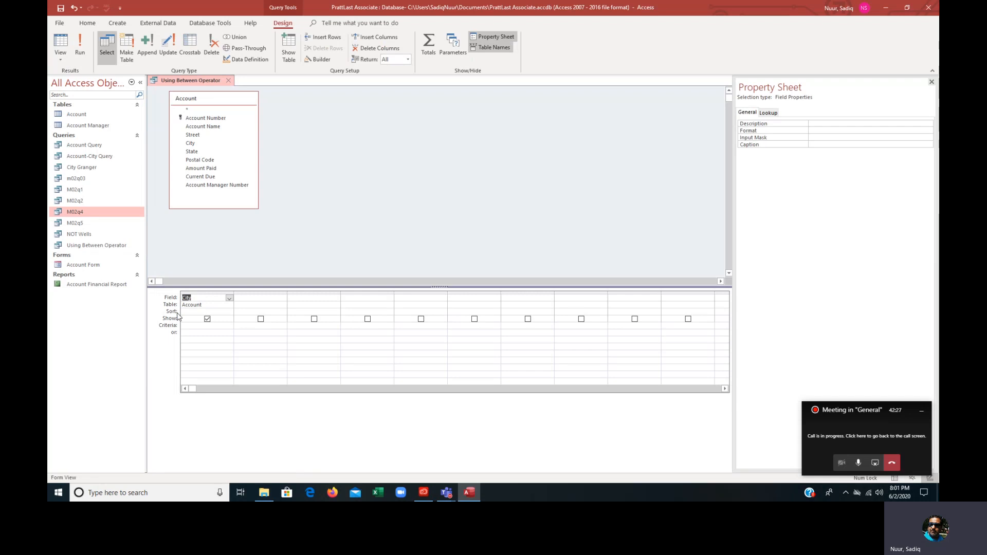
left_click(187, 312)
left_click(229, 312)
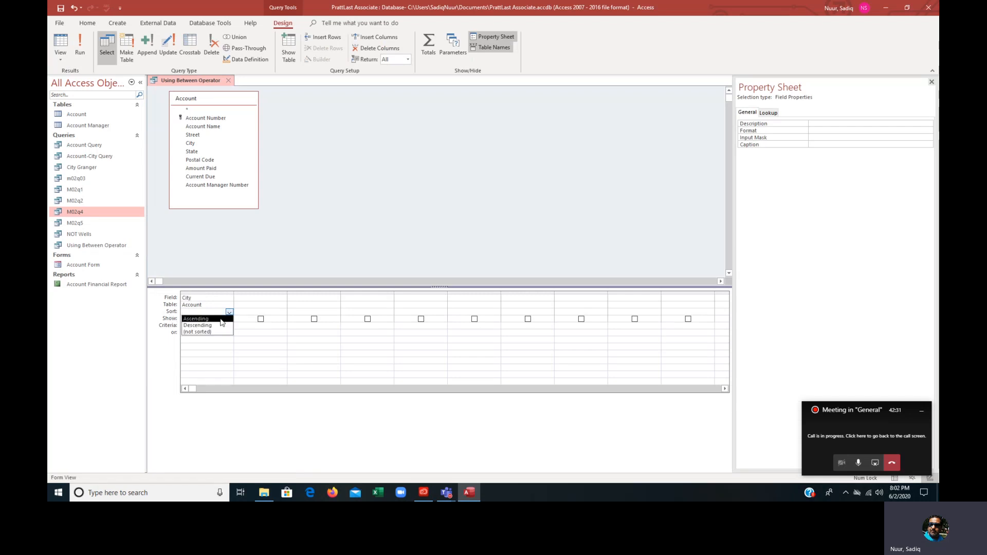
left_click(221, 319)
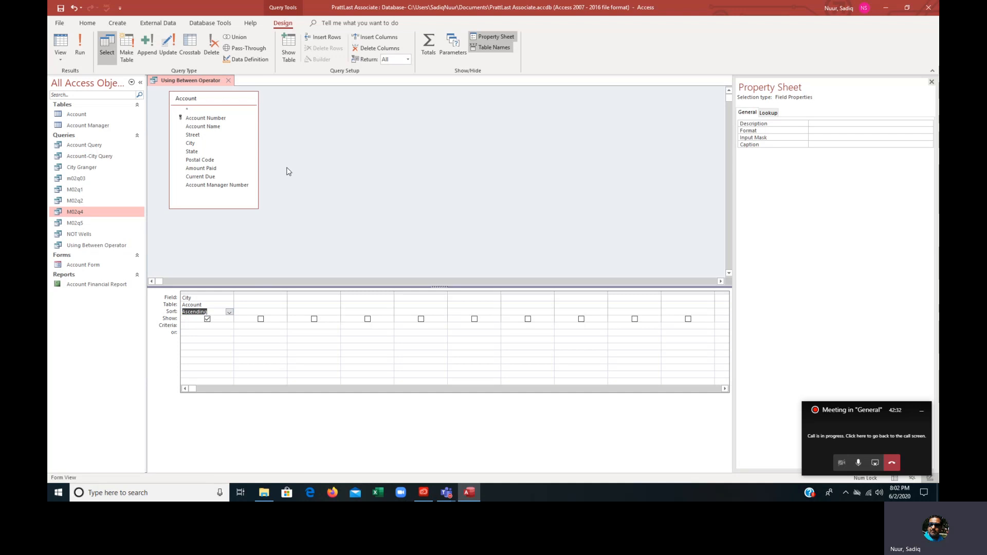
left_click(81, 47)
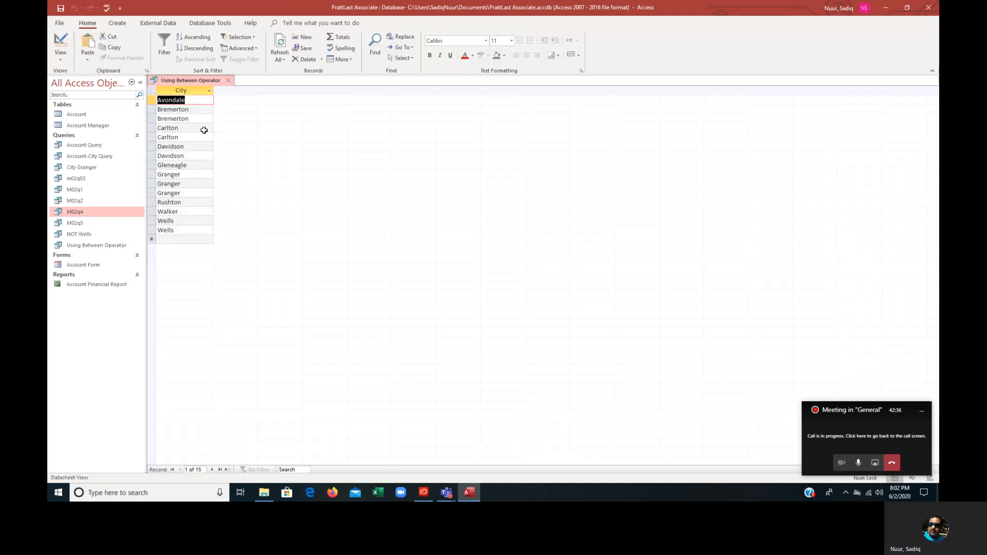
left_click_drag(213, 93, 223, 93)
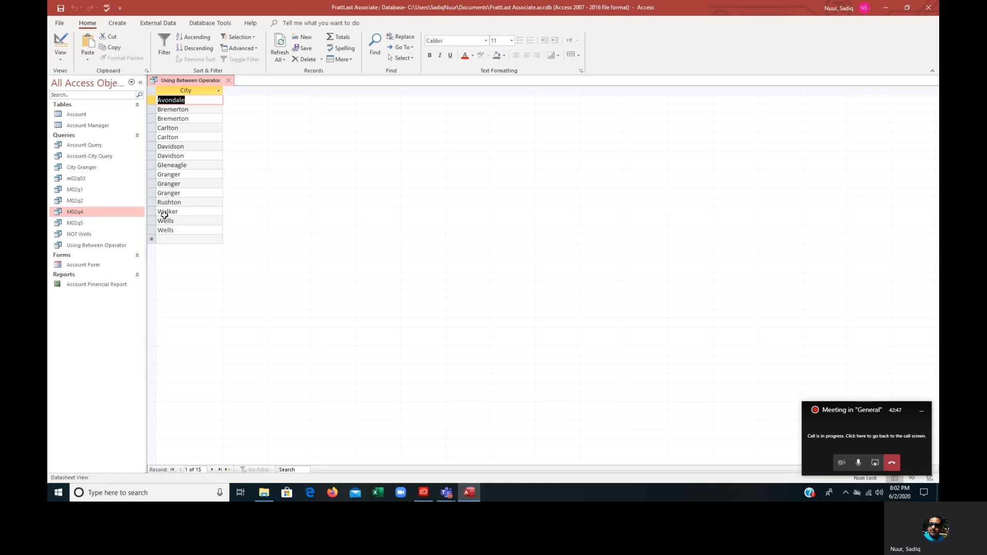
Step: Change the City field's sort order to Descending and run the query
left_click(60, 46)
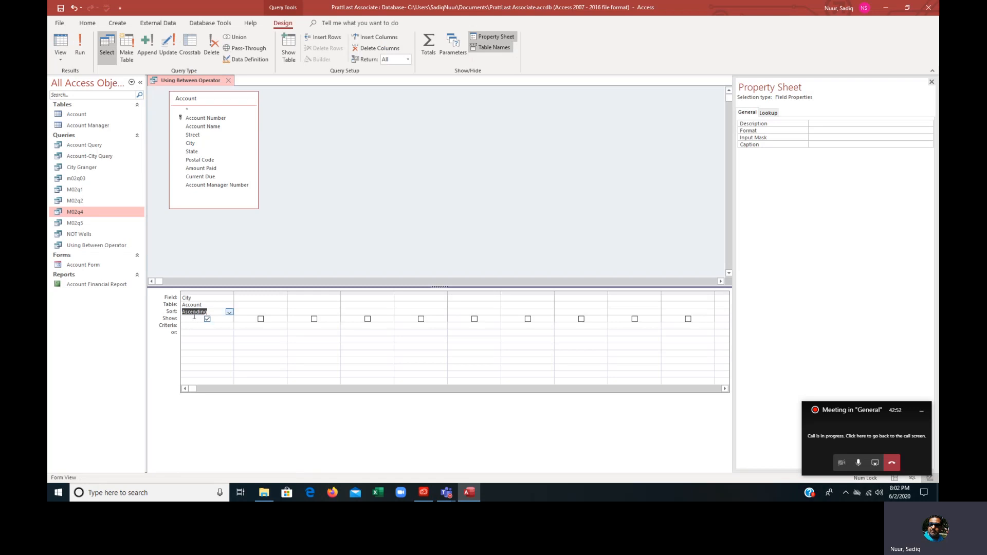
left_click(230, 312)
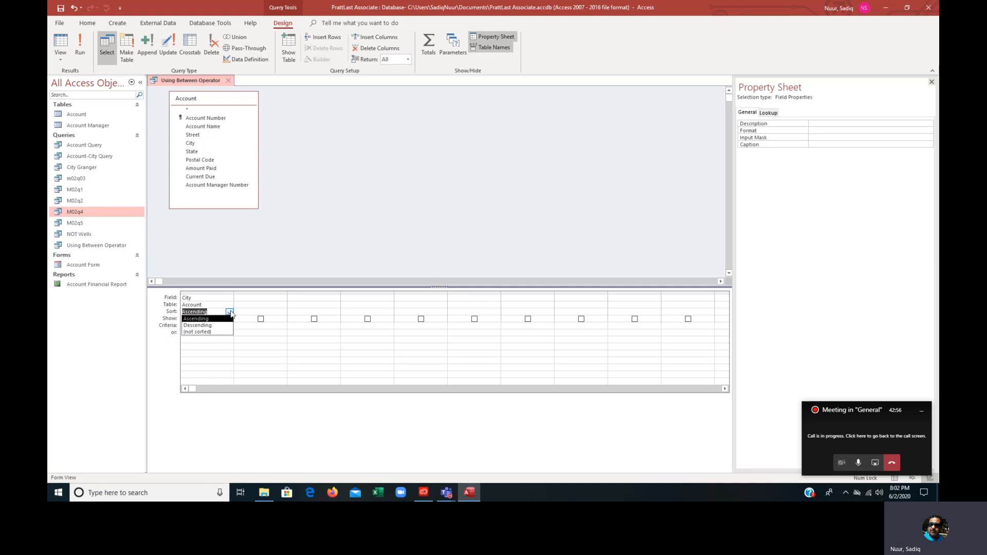
left_click(208, 325)
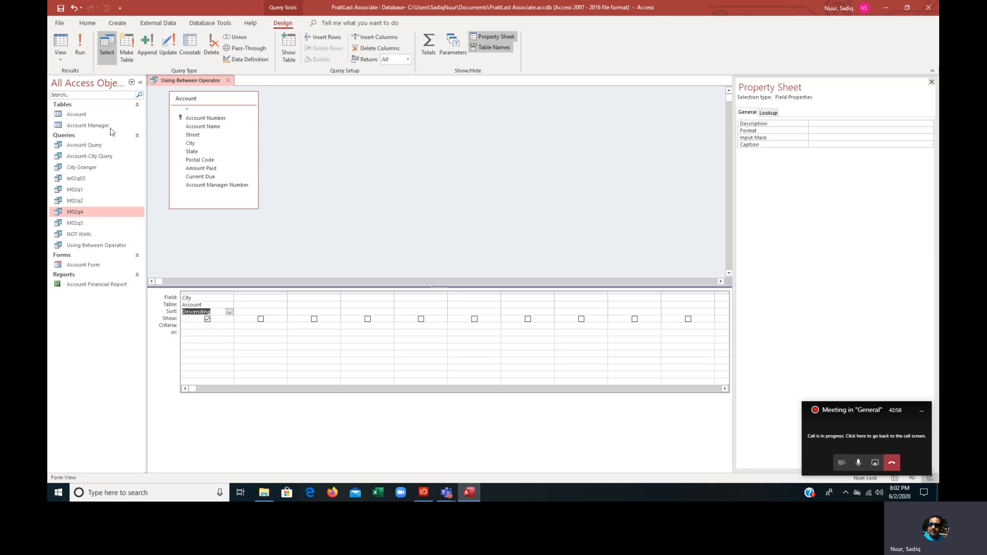
left_click(81, 46)
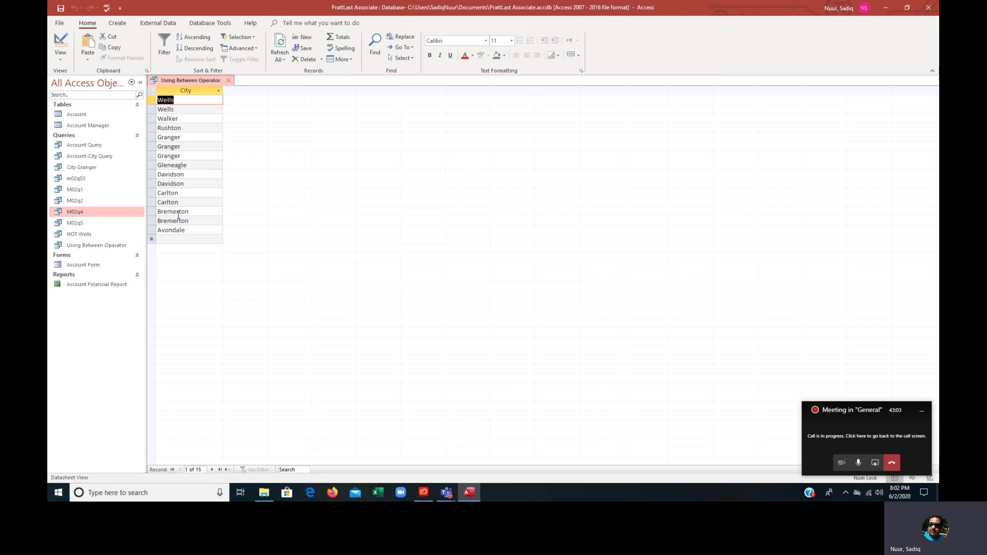
Step: Return to Design View and set the City field's sort order back to Ascending
left_click(61, 44)
left_click(229, 312)
left_click(215, 319)
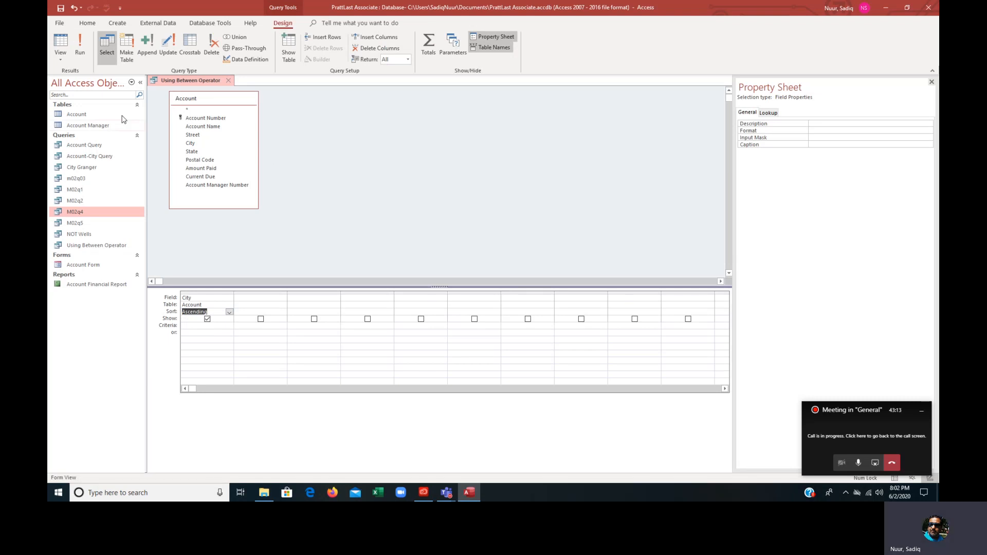
Step: Save the query as a new query object named Sorting Query and run it
left_click(59, 23)
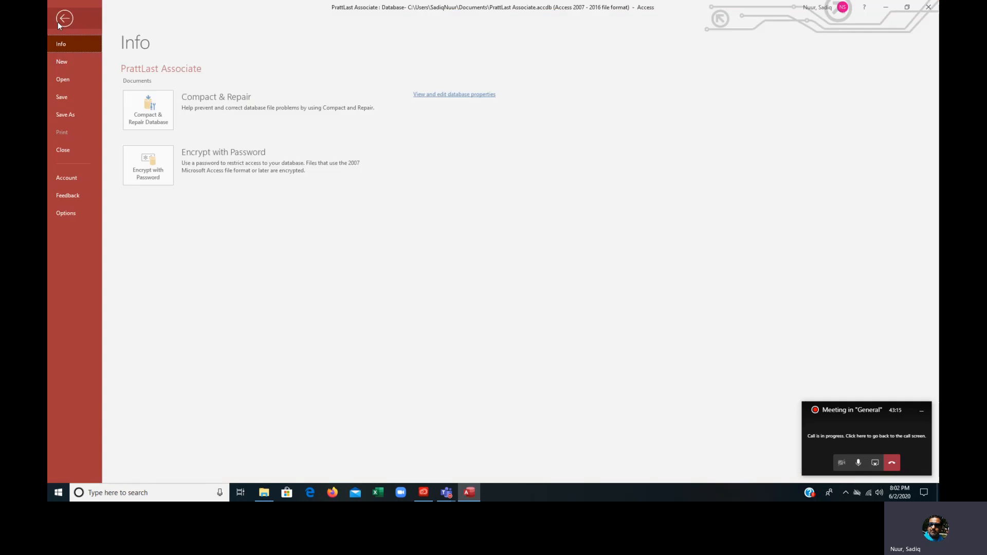
left_click(75, 115)
left_click(171, 124)
left_click(306, 183)
type("Sorting")
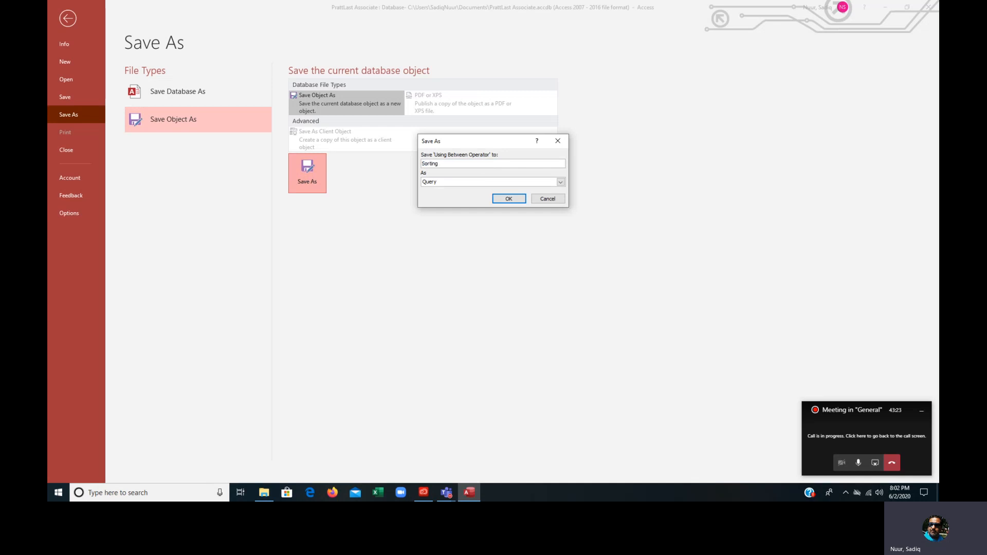
type(" Query")
left_click(508, 202)
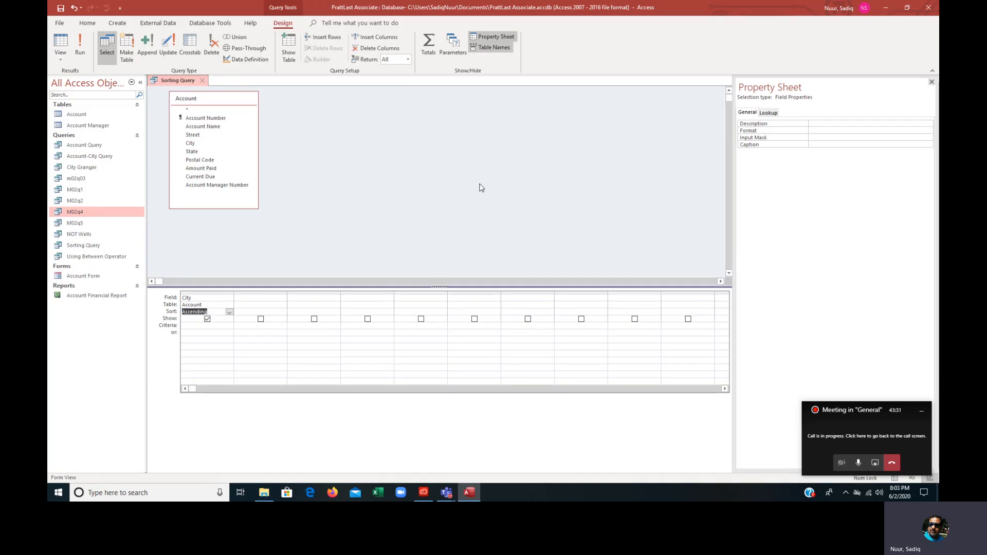
left_click(80, 54)
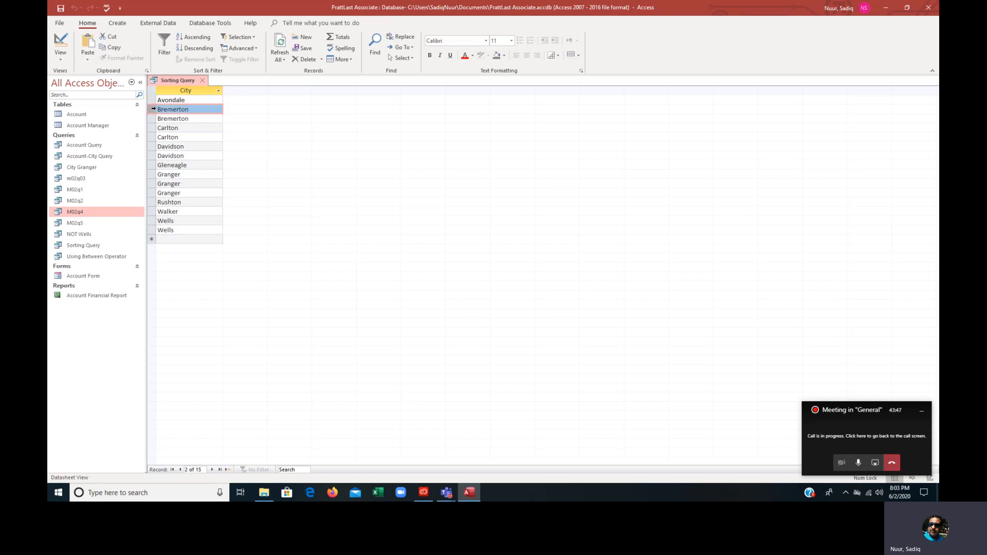
Step: Check the repeated city rows, return the query to Design View and display the query-level property sheet
left_click(150, 118)
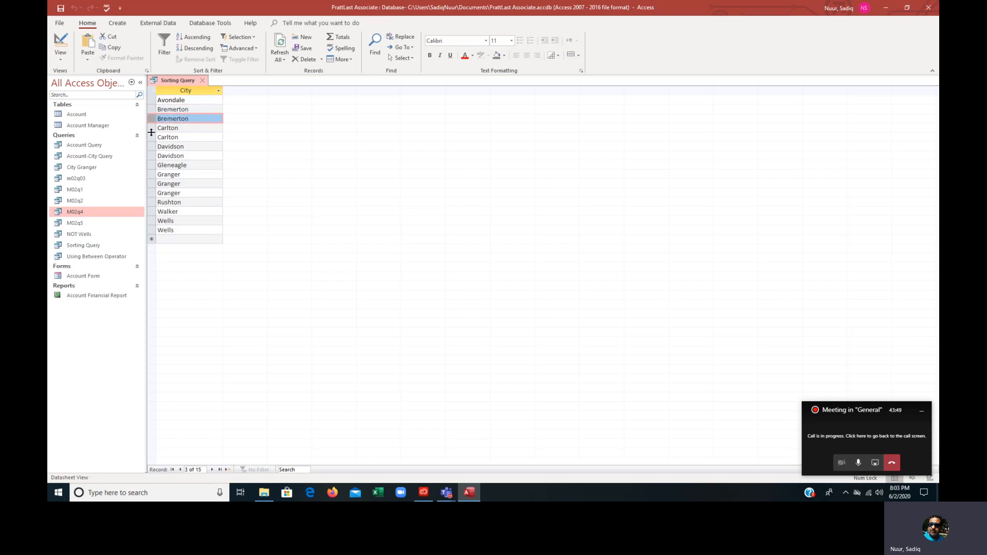
left_click(152, 175)
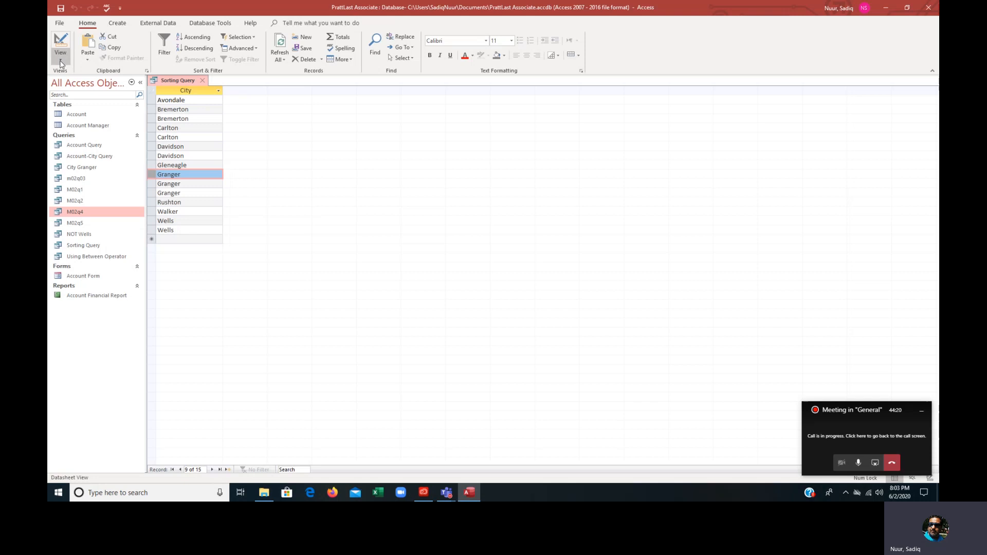
left_click(65, 32)
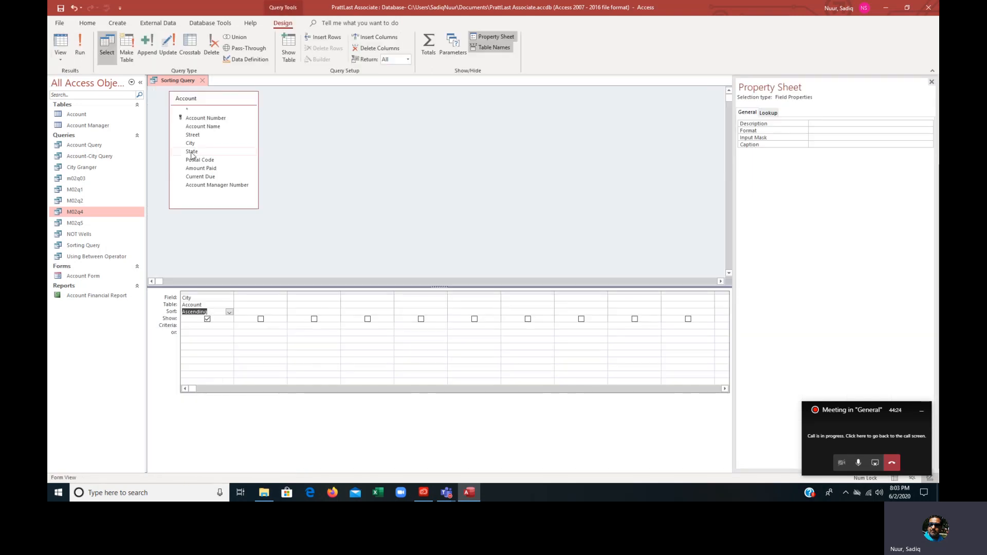
left_click(241, 298)
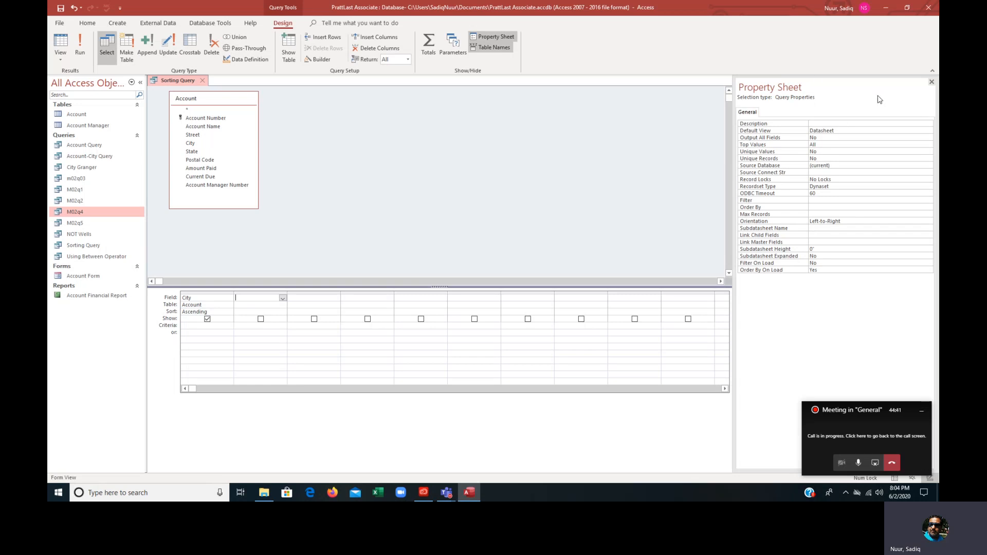
left_click(932, 83)
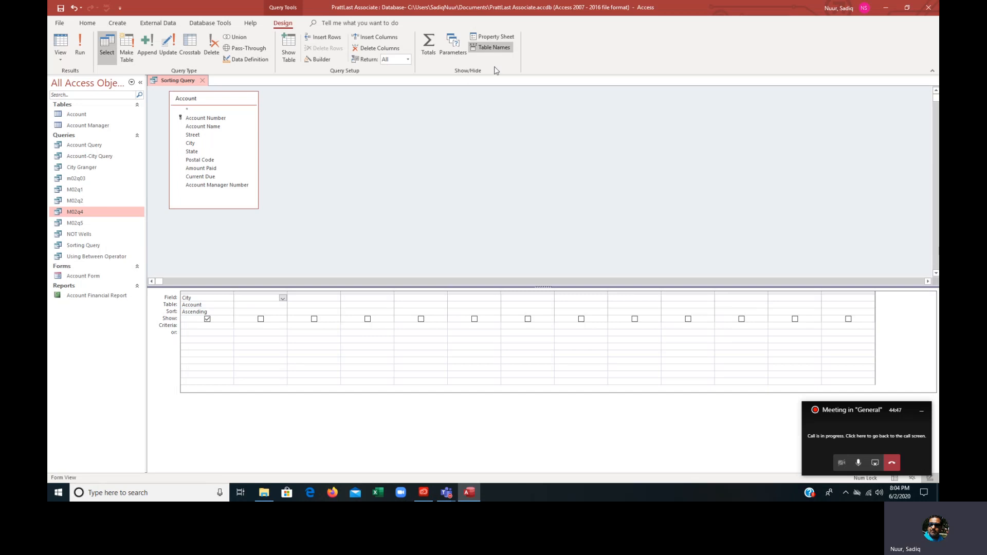
left_click(472, 72)
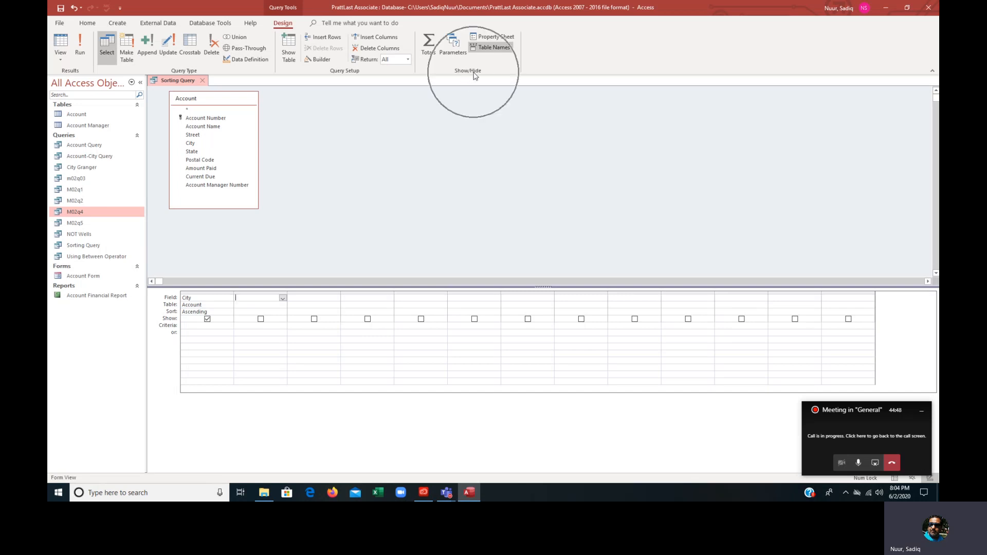
left_click(488, 38)
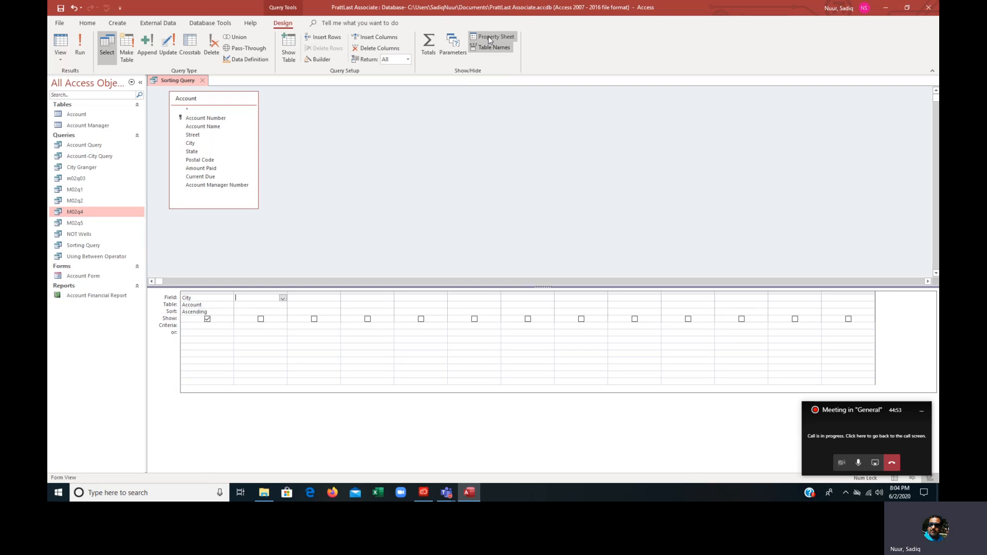
left_click(488, 37)
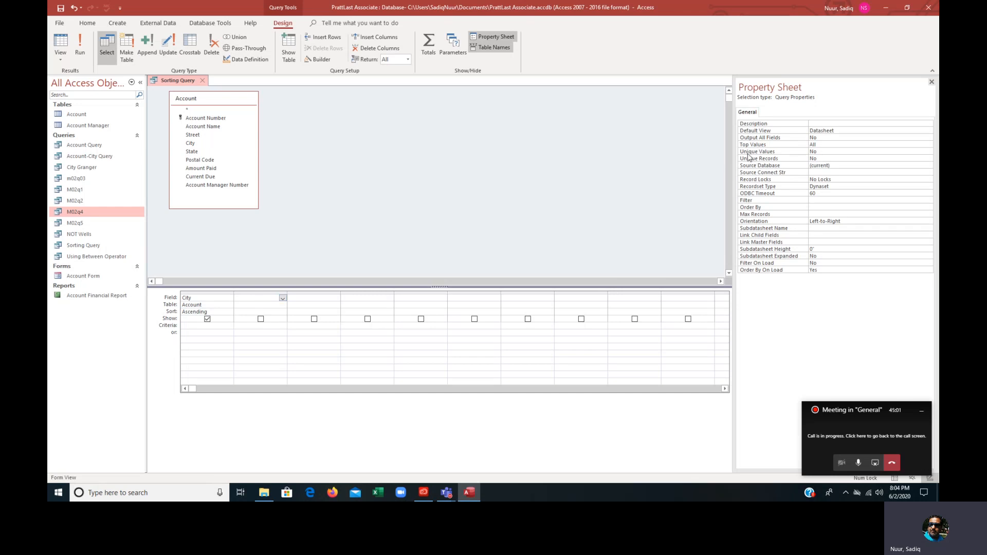
Step: Set the query's Unique Values property to Yes and run the query
left_click(803, 154)
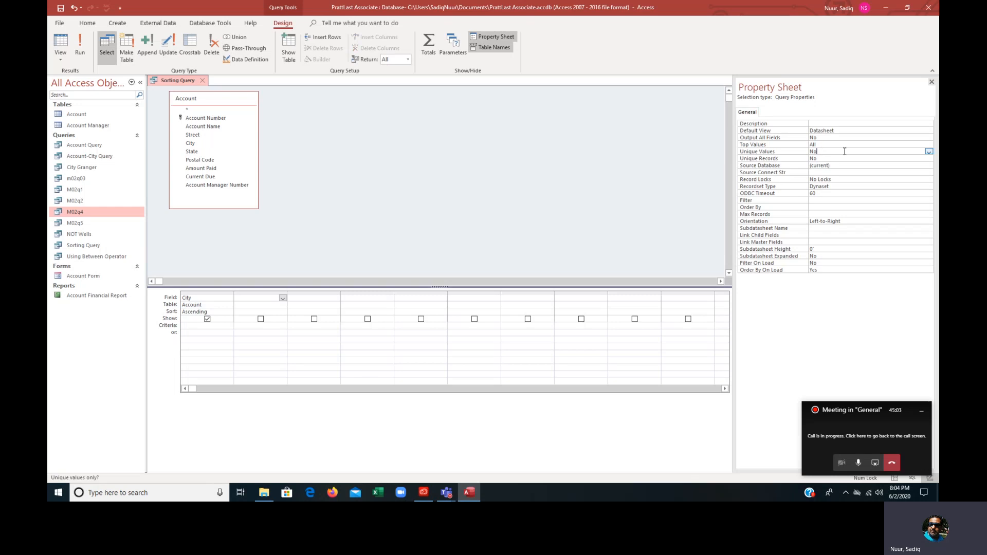
left_click(929, 152)
left_click(908, 157)
left_click(81, 46)
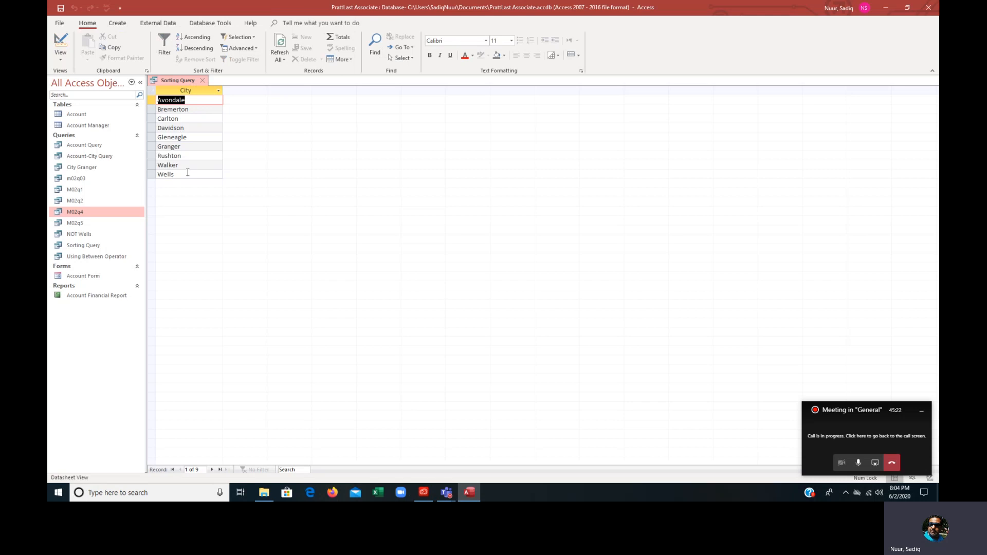
Step: Save the query as a new query object named Omit Duplication
left_click(60, 24)
left_click(82, 116)
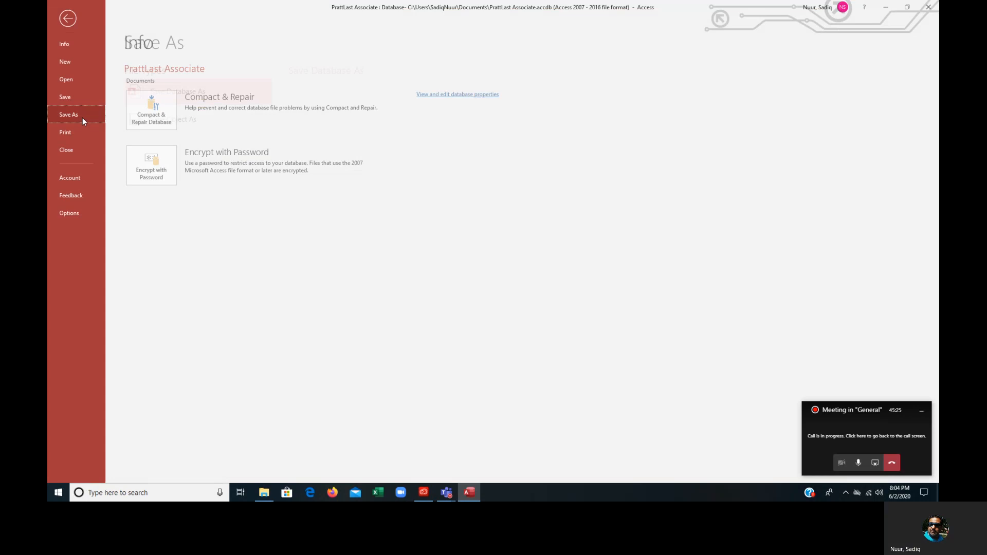
left_click(159, 119)
left_click(313, 181)
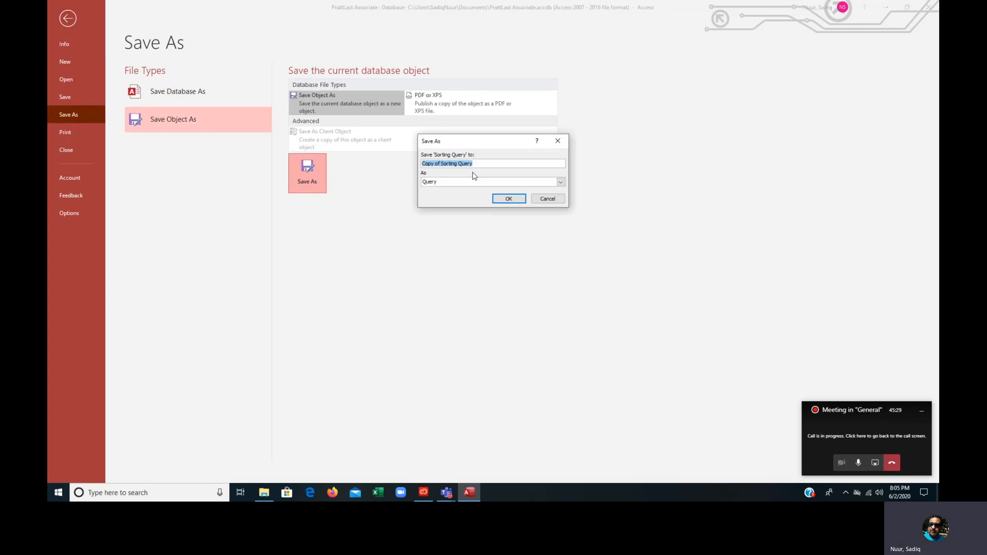
type("Omit Duplication")
left_click(509, 199)
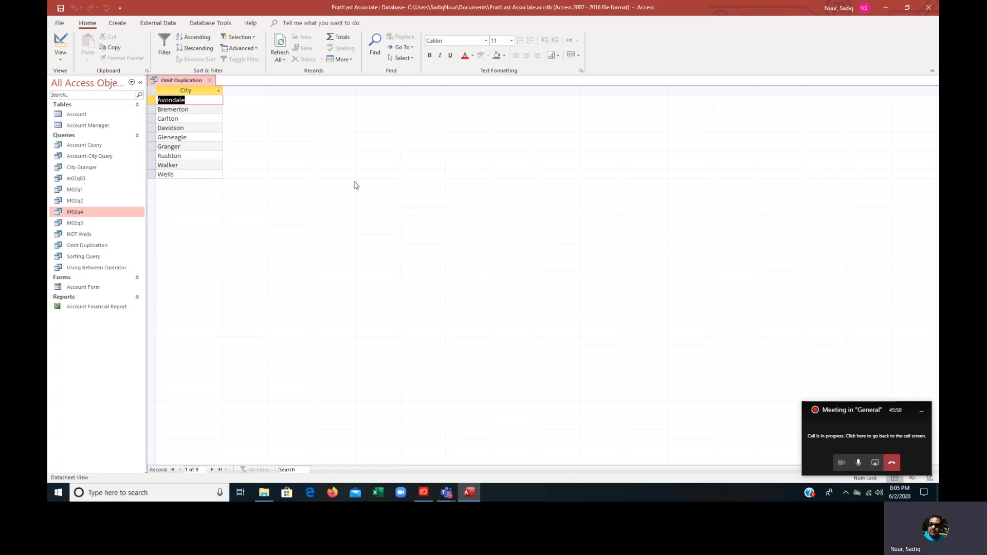
Step: Return to Design View and delete the City column from the design grid
left_click(59, 41)
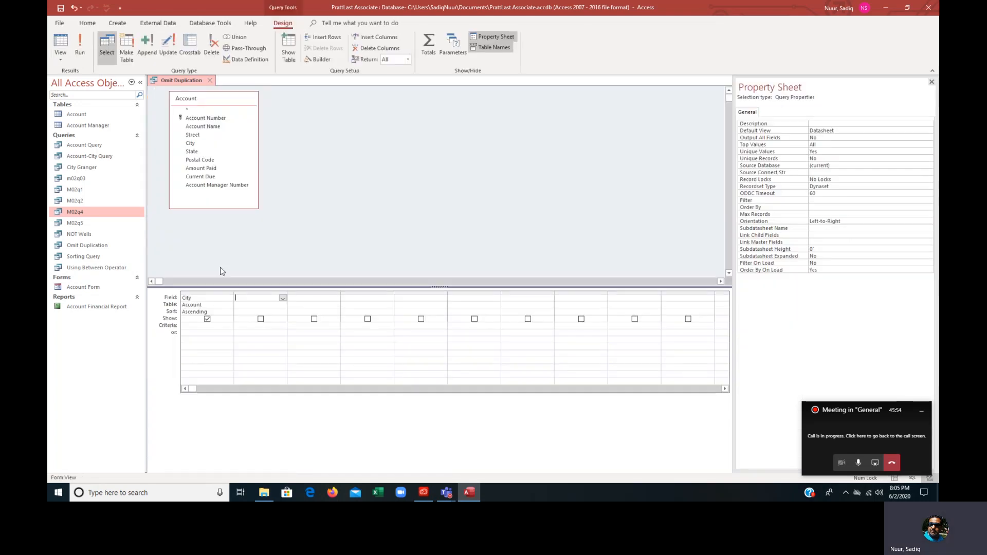
left_click(189, 294)
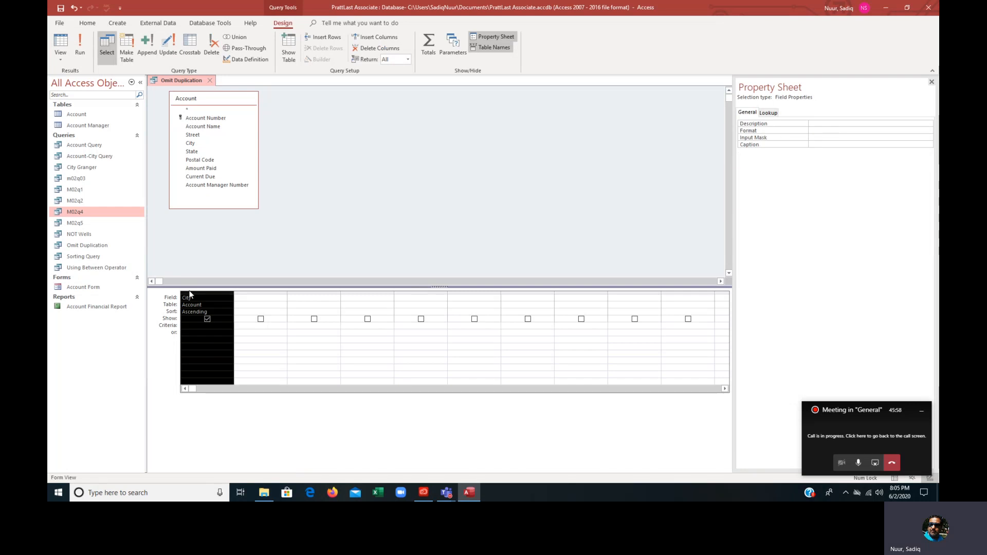
key("Delete")
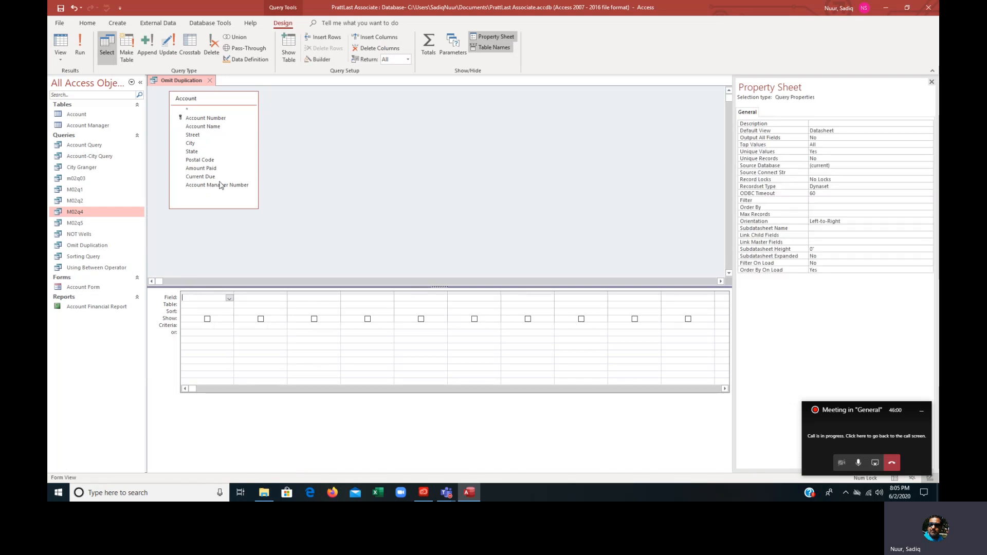
Step: Add the Account Number, Account Name, Account Manager Number and Amount Paid fields to the design grid in that order
double_click(206, 118)
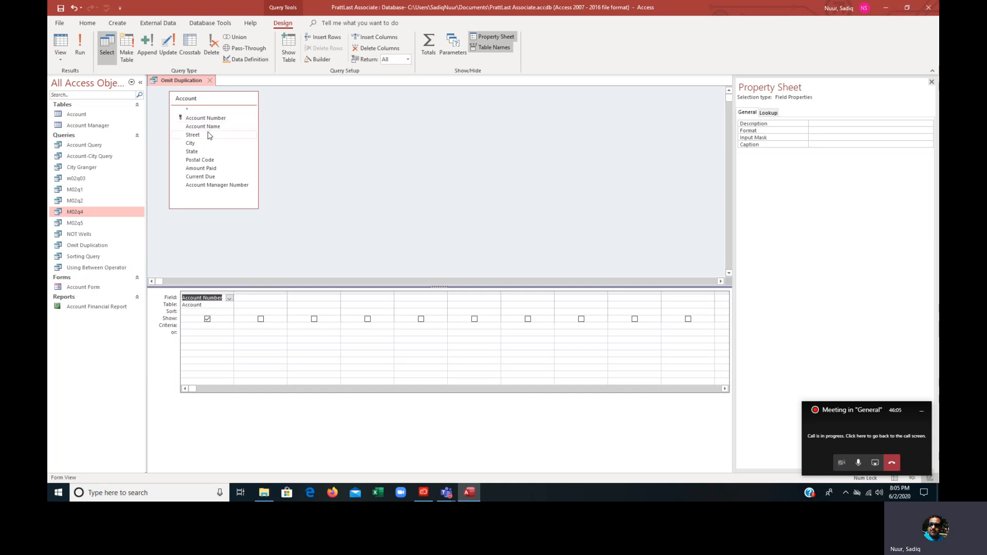
double_click(209, 127)
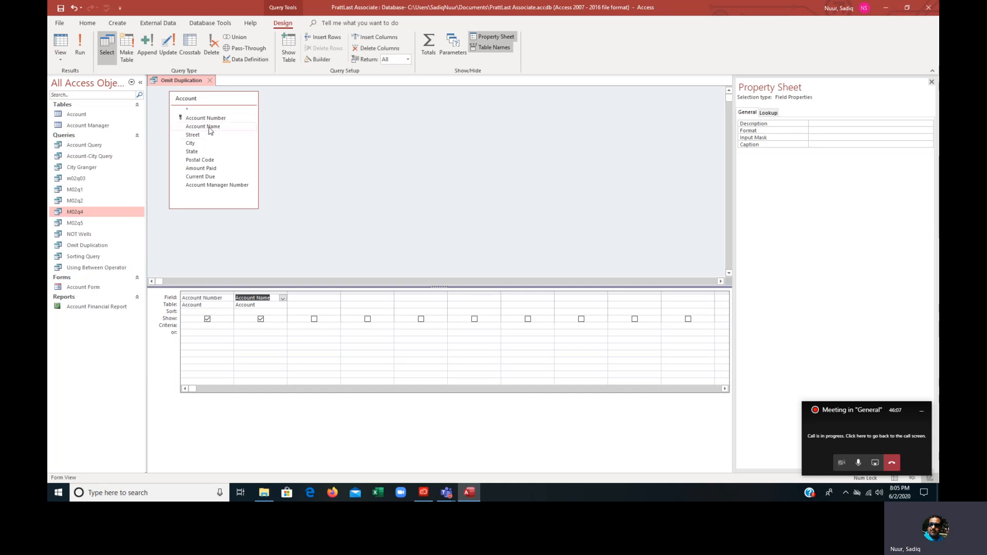
double_click(214, 186)
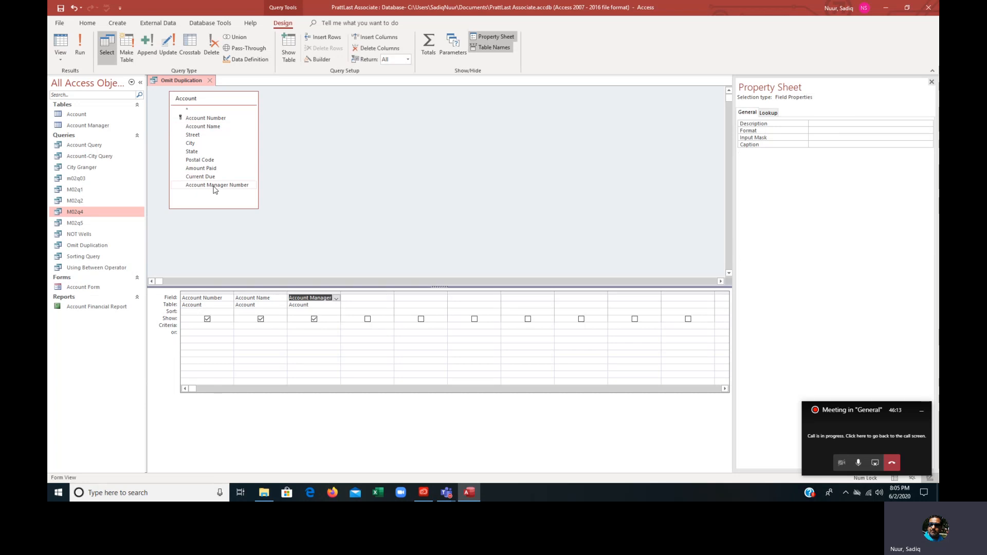
double_click(209, 170)
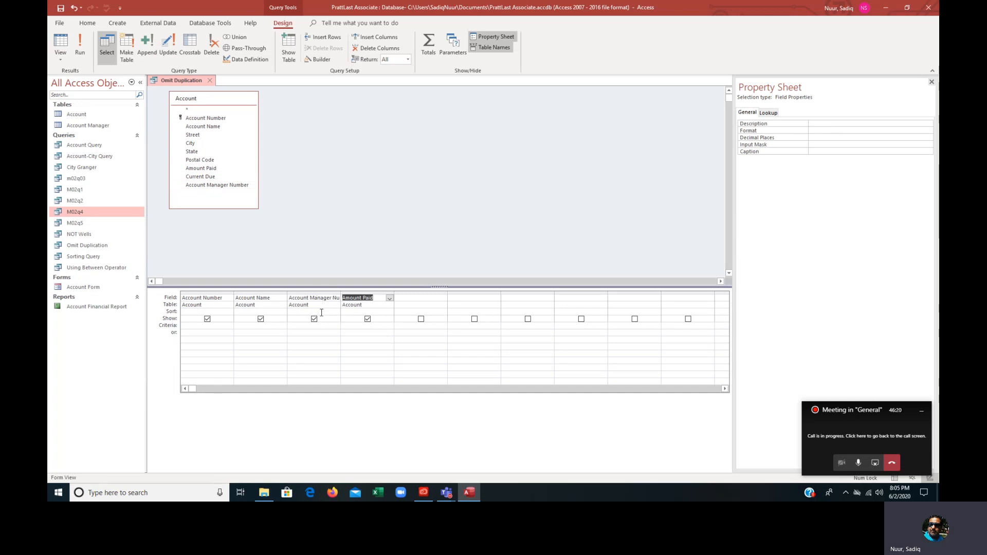
Step: Sort both Account Manager Number and Amount Paid in Ascending order and run the query
left_click(293, 312)
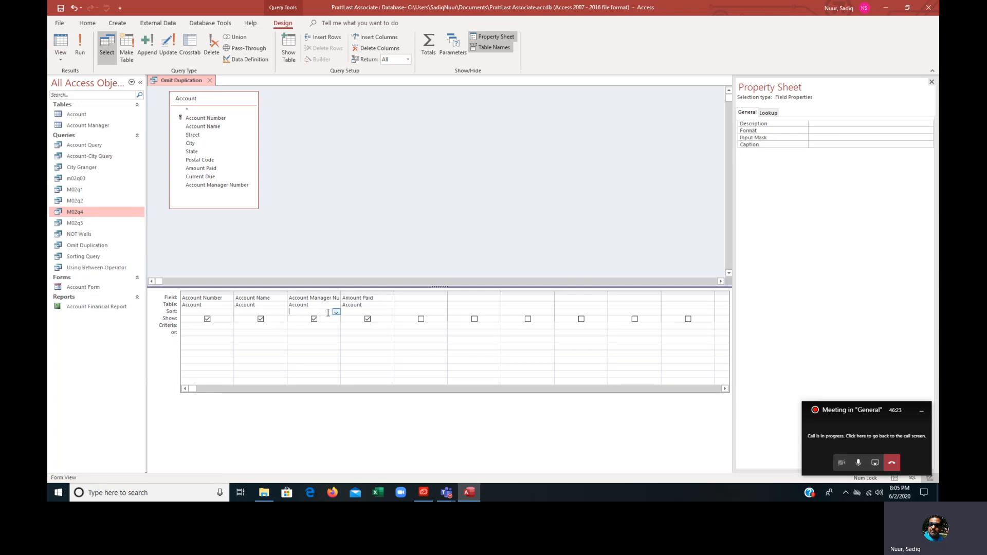
left_click(336, 312)
left_click(323, 319)
left_click(383, 312)
left_click(389, 313)
left_click(360, 318)
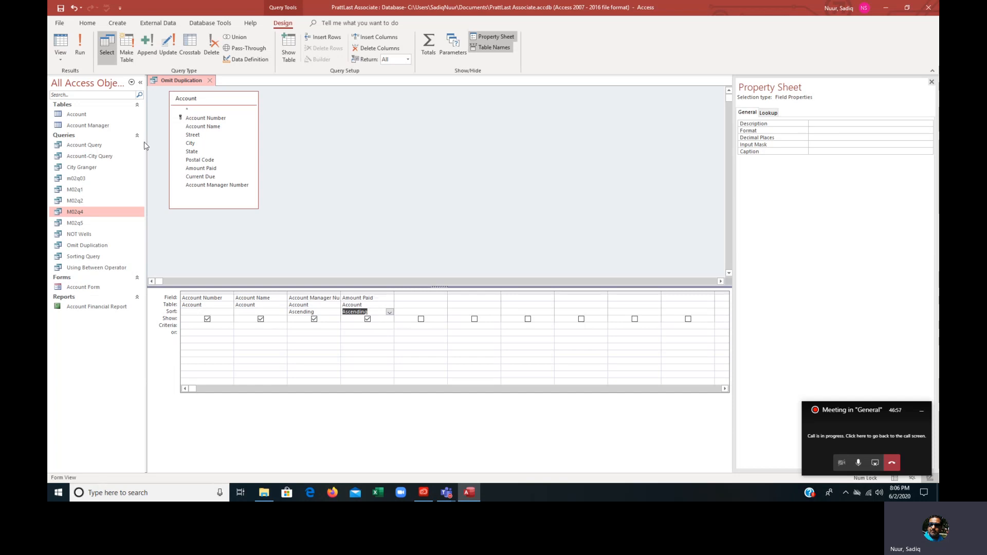
left_click(84, 49)
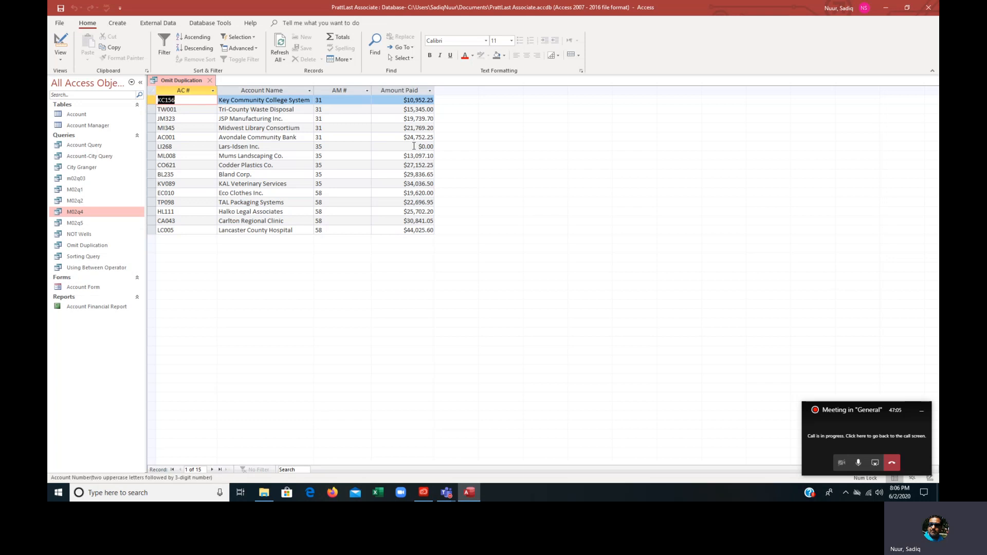
Step: Examine the AM # and Amount Paid columns to see how the two sort keys order the records
mouse_move(414, 146)
left_mouse_down()
mouse_move(434, 148)
mouse_move(426, 150)
left_mouse_up()
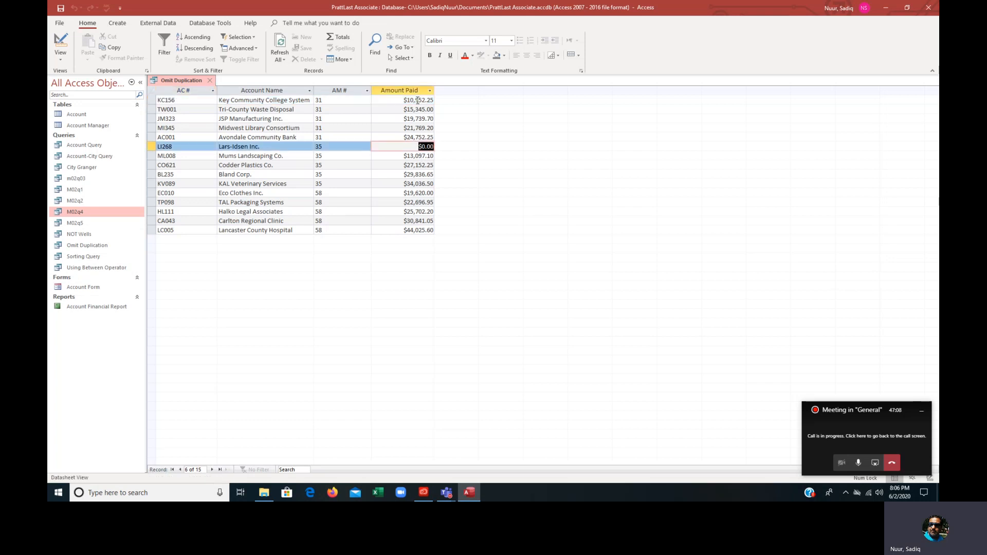
left_click(324, 147)
left_click_drag(325, 147, 316, 146)
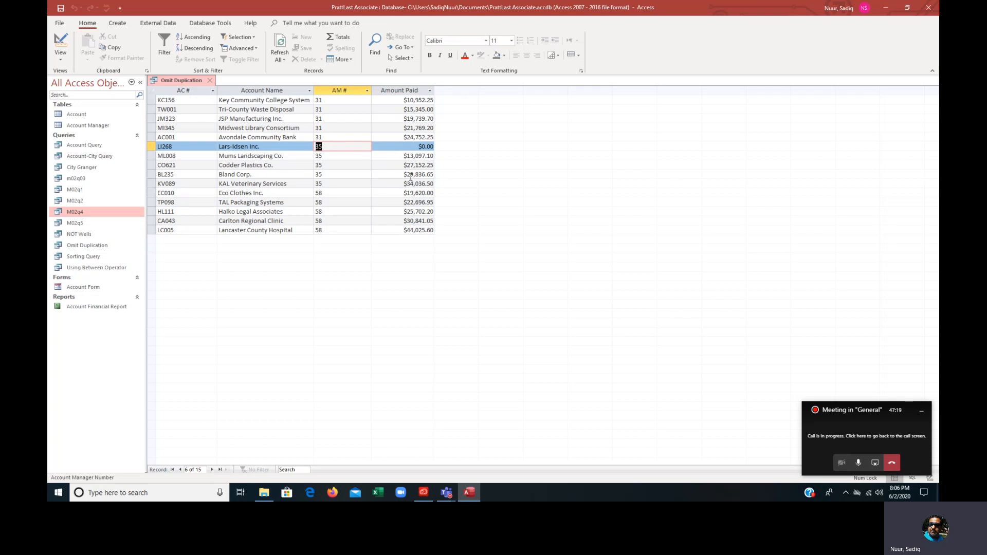
left_click(329, 89)
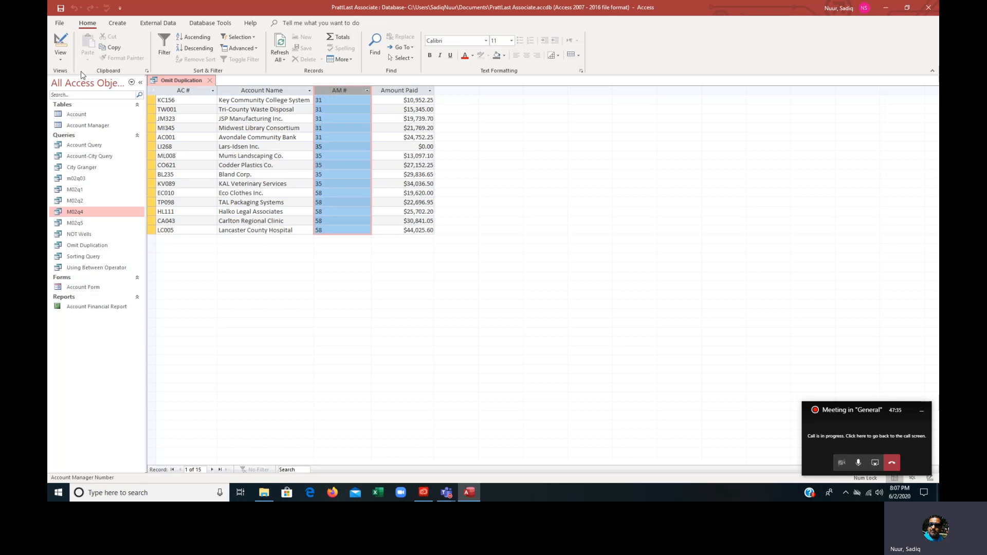
Step: Return to Design View and save the two-key sorting query as a new query object named M02q8
left_click(66, 40)
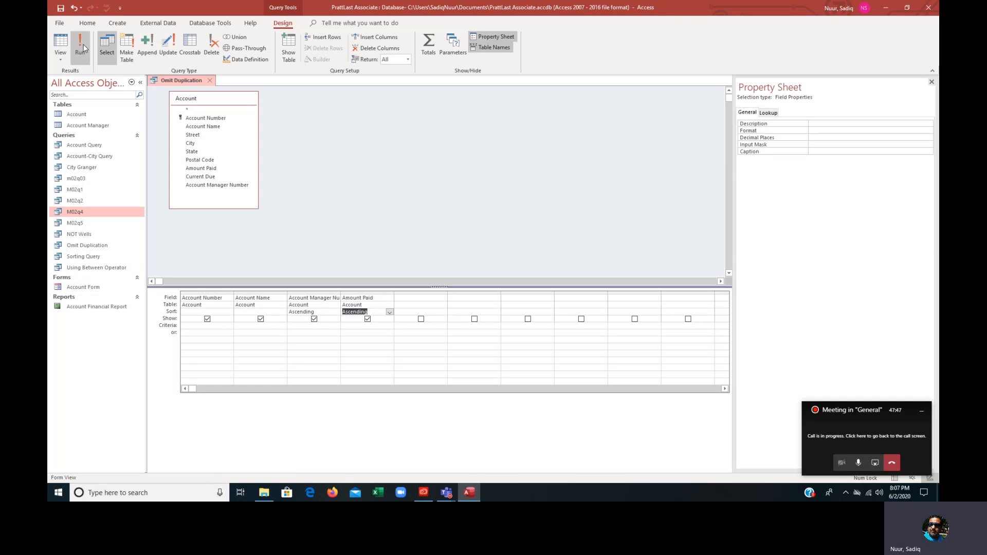
left_click(60, 24)
left_click(81, 115)
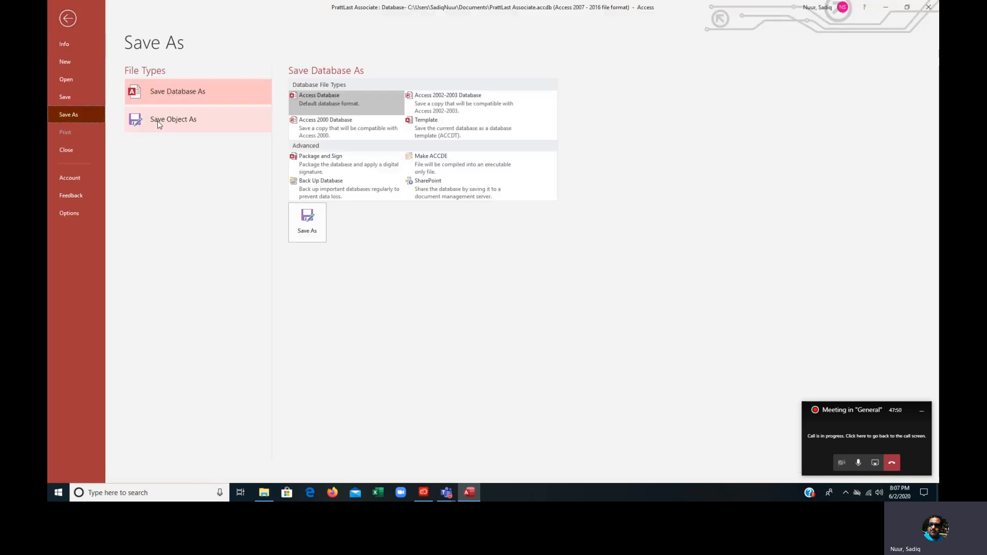
left_click(160, 122)
left_click(312, 182)
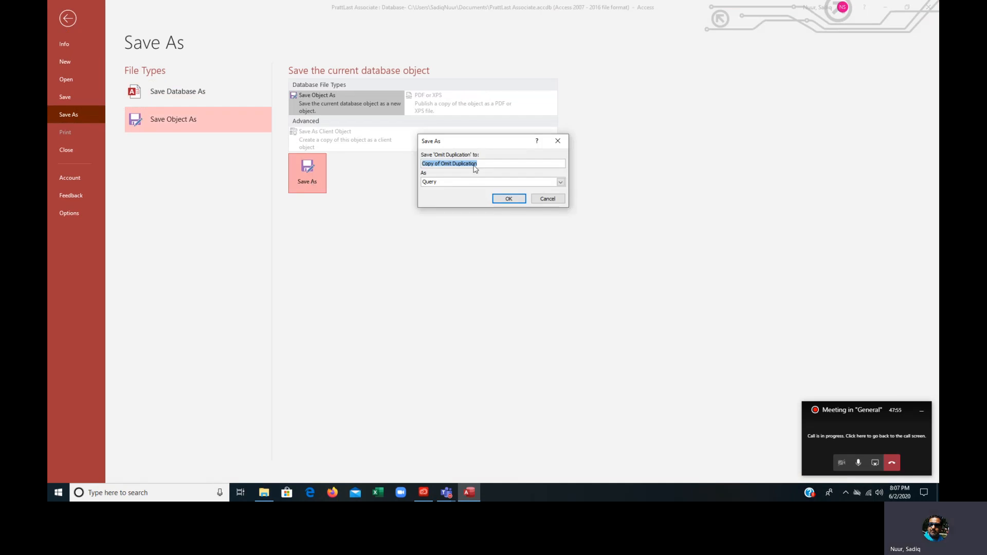
type("MO2q8")
left_click(509, 198)
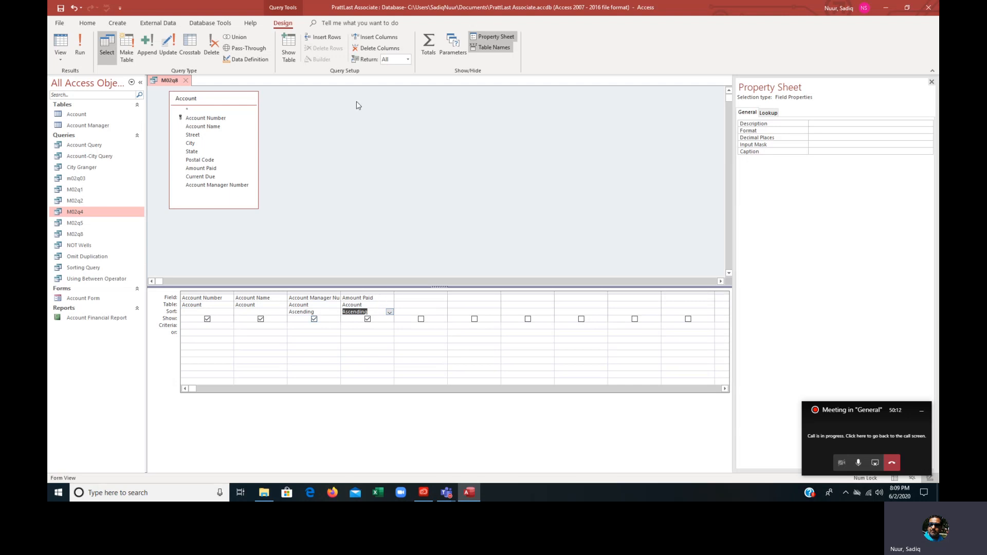
Step: Run the M02q8 query without a record limit to view its results and return to Design View
left_click(352, 72)
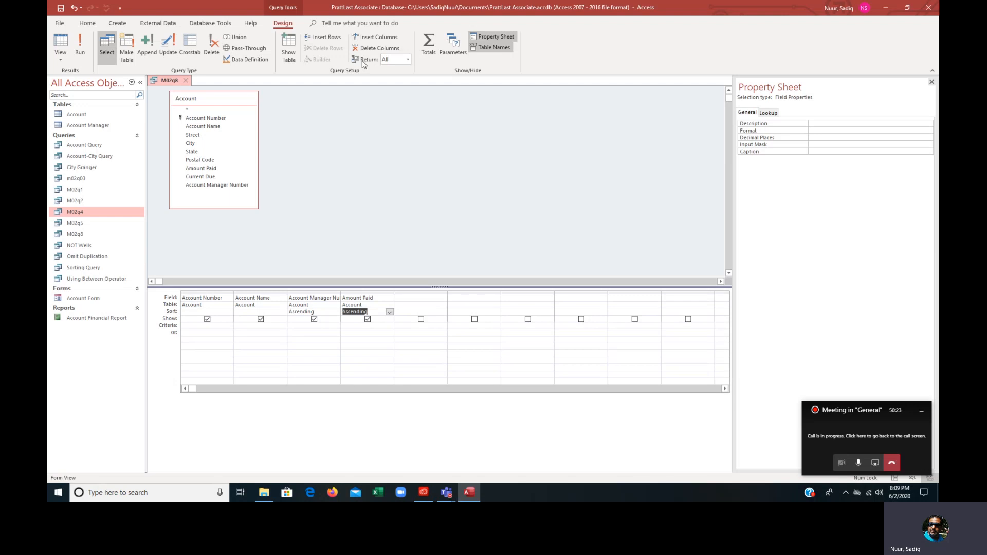
left_click(80, 43)
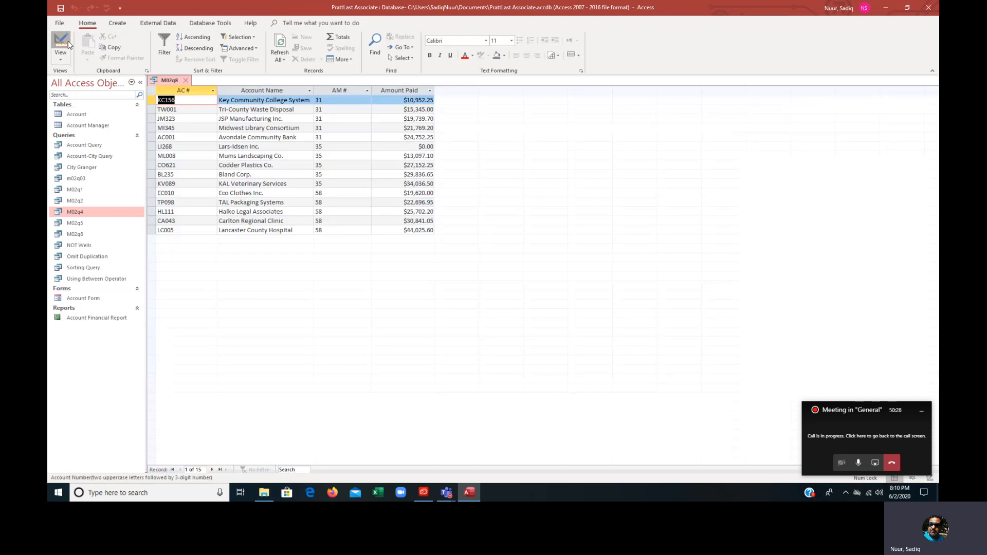
left_click(67, 46)
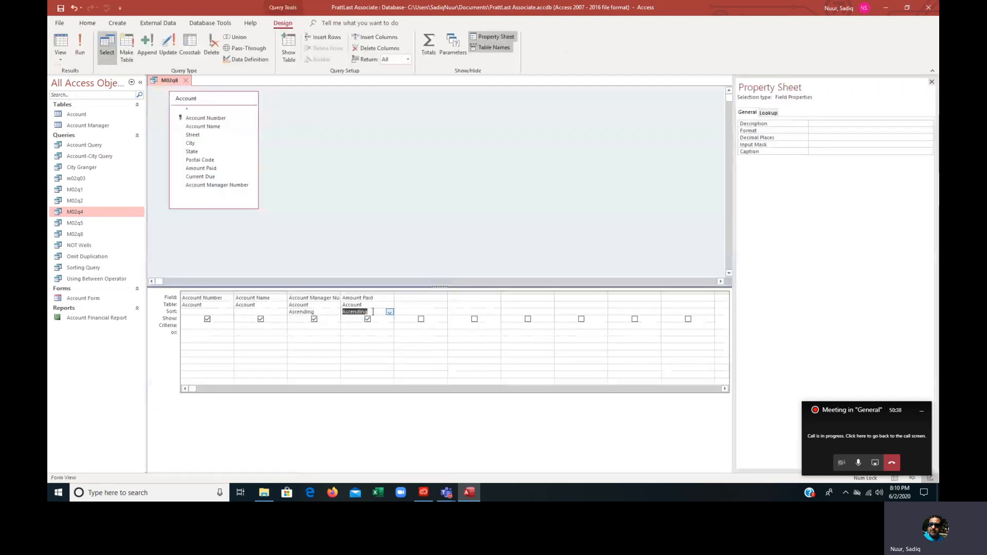
Step: Limit the query to the top 5 records and run it
left_click(407, 60)
left_click(401, 70)
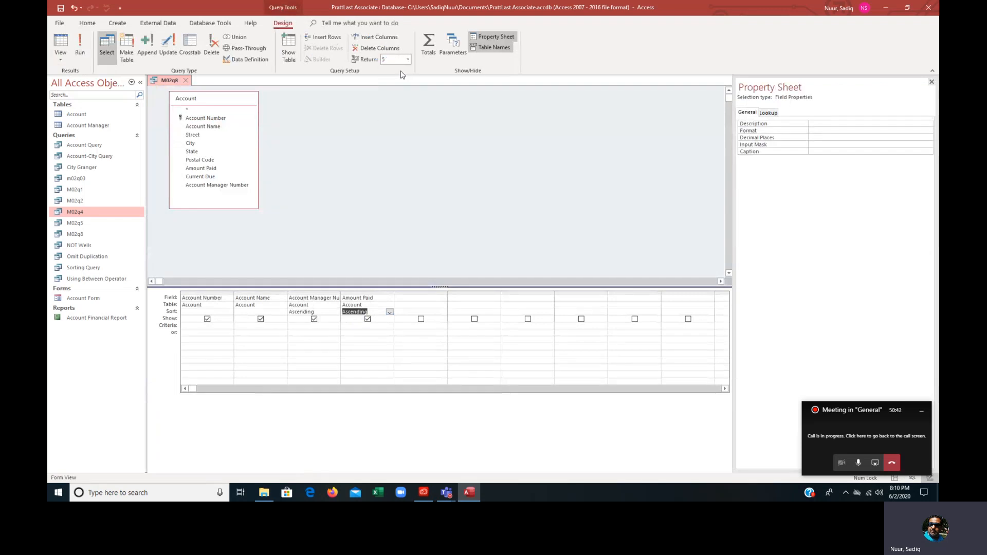
left_click(80, 45)
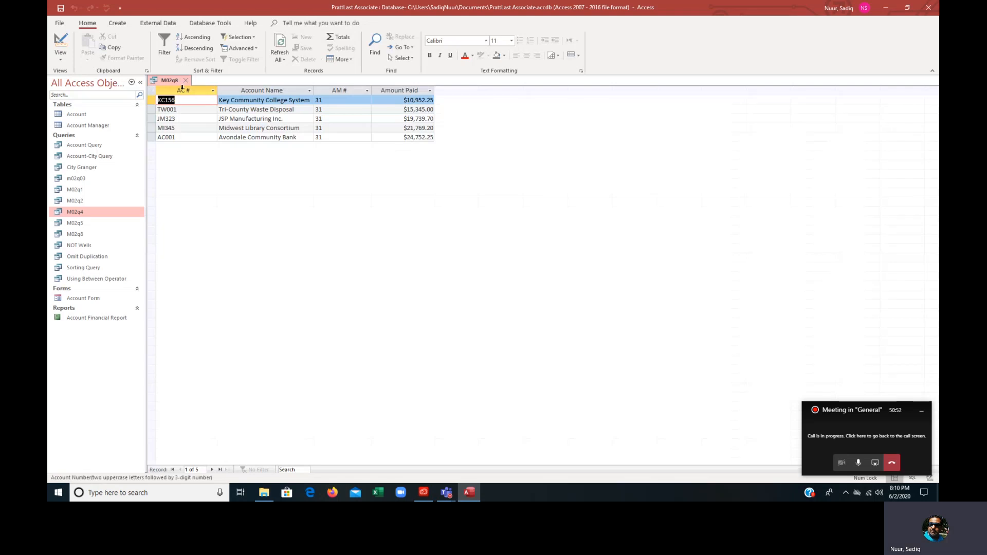
Step: Return to Design View, remove the sort from the Account Manager Number column and run the query
left_click(61, 42)
left_click(336, 312)
left_click(336, 312)
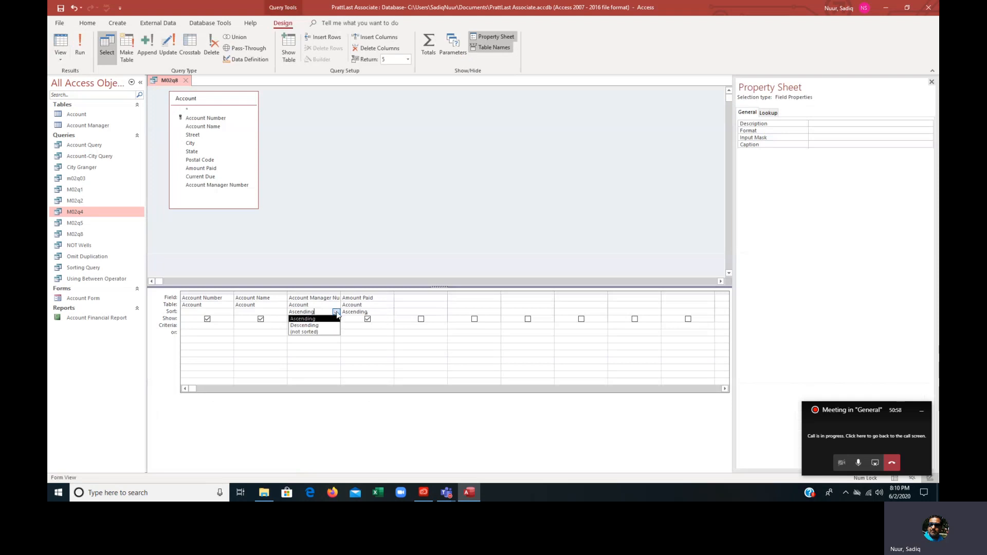
left_click(319, 331)
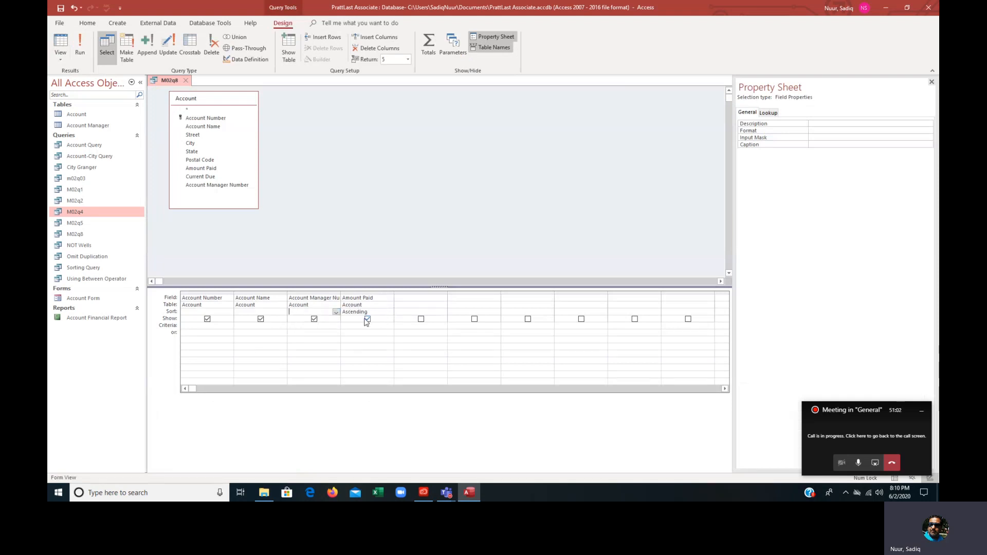
left_click(78, 41)
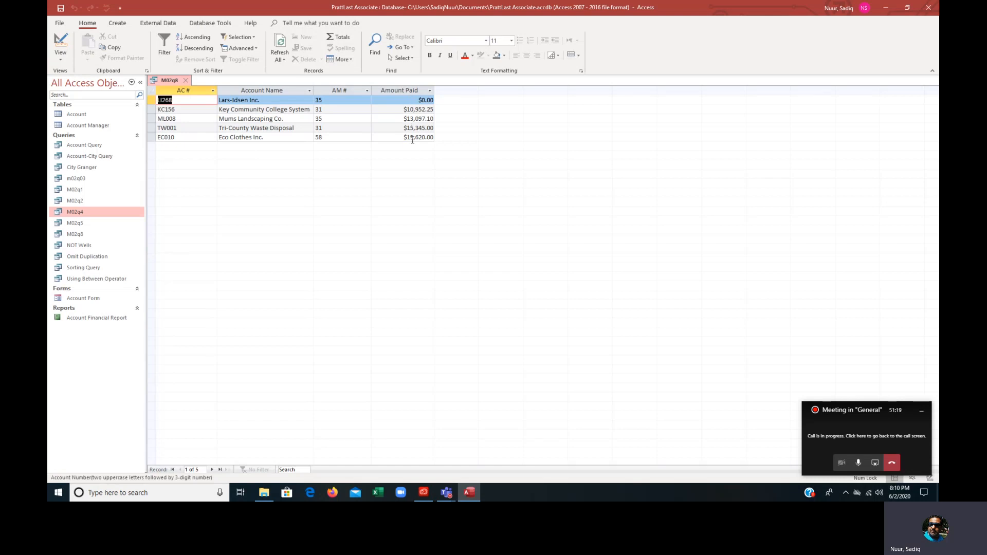
Step: Return to Design View, set the Amount Paid sort to Descending and run the query
left_click(62, 34)
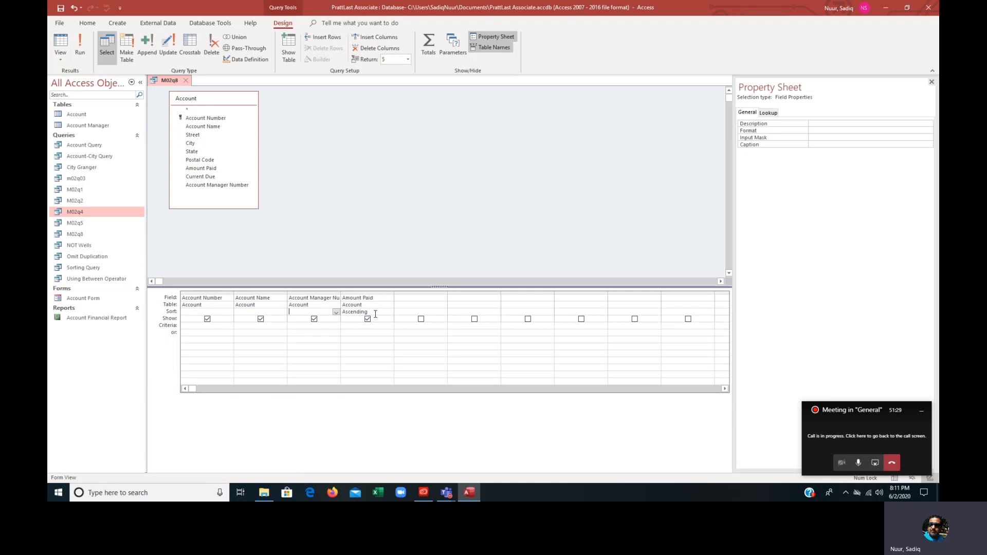
left_click(385, 313)
left_click(390, 312)
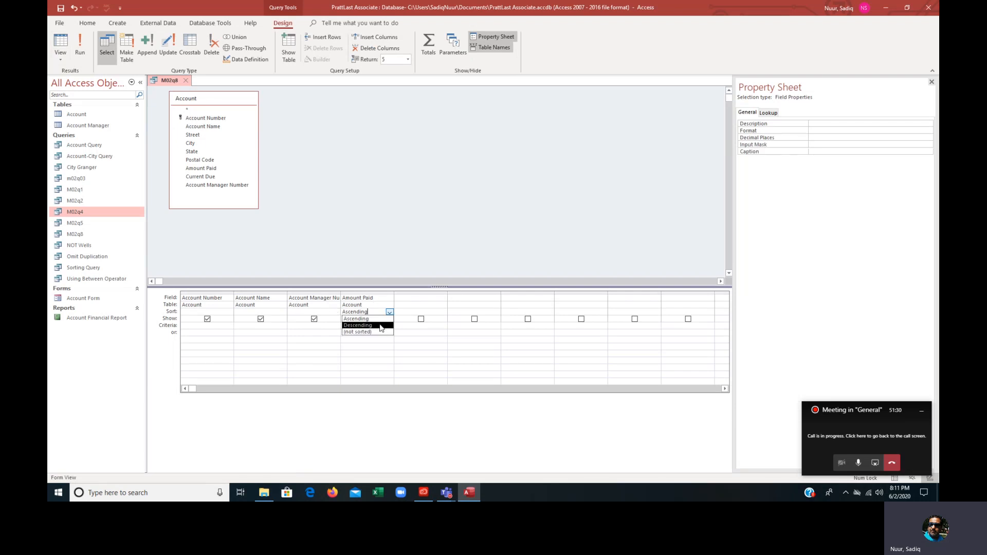
left_click(381, 325)
left_click(79, 43)
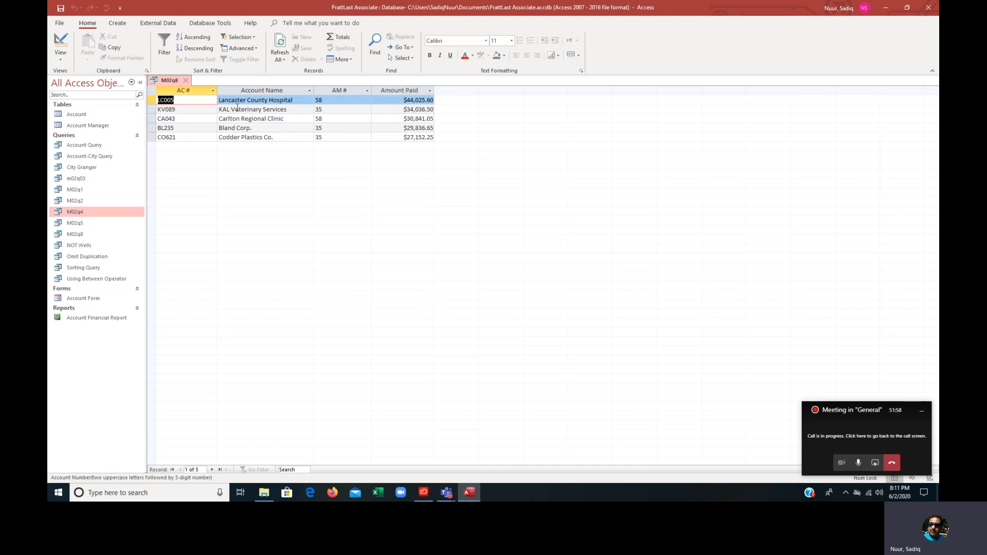
Step: Return to Design View, limit the query to the top 5% of records and run it
left_click(62, 58)
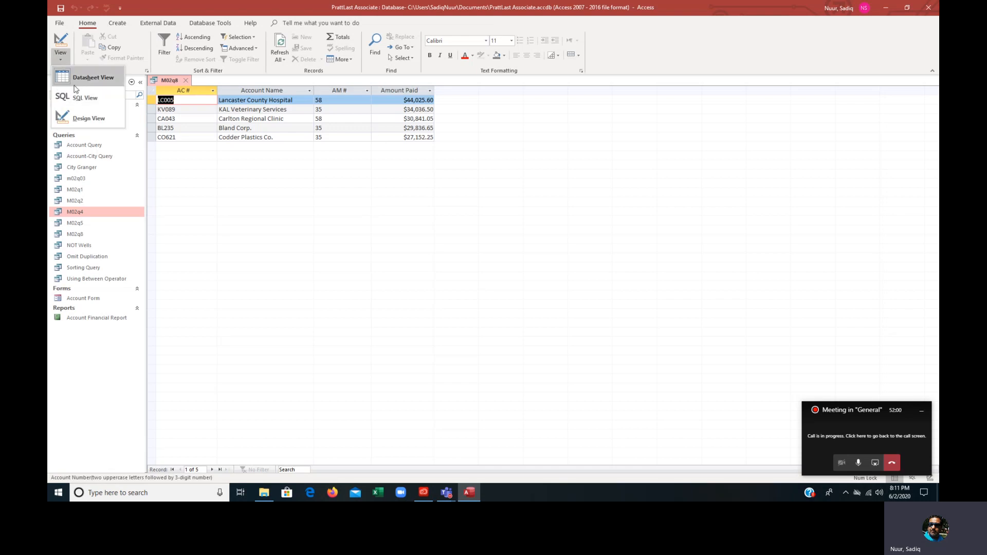
left_click(58, 42)
left_click(407, 60)
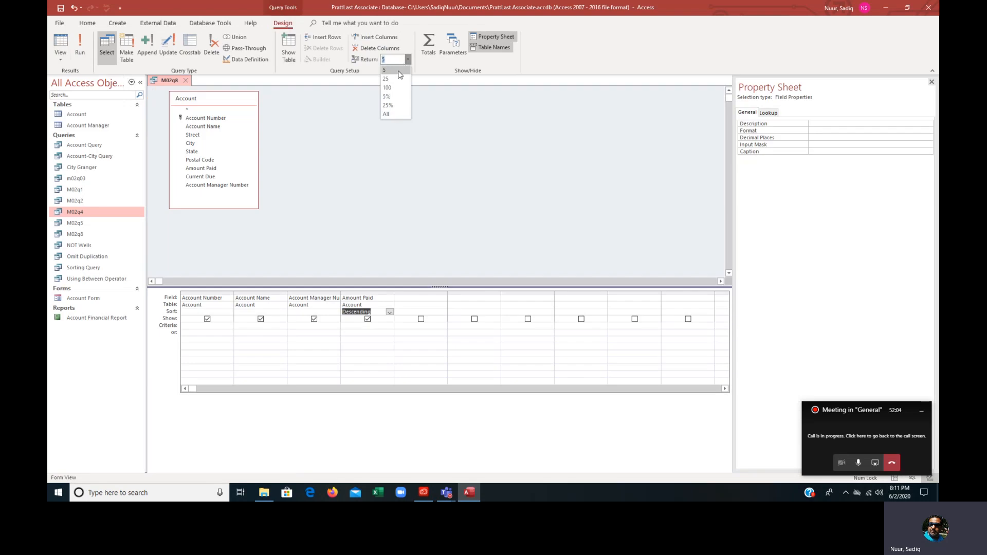
left_click(390, 99)
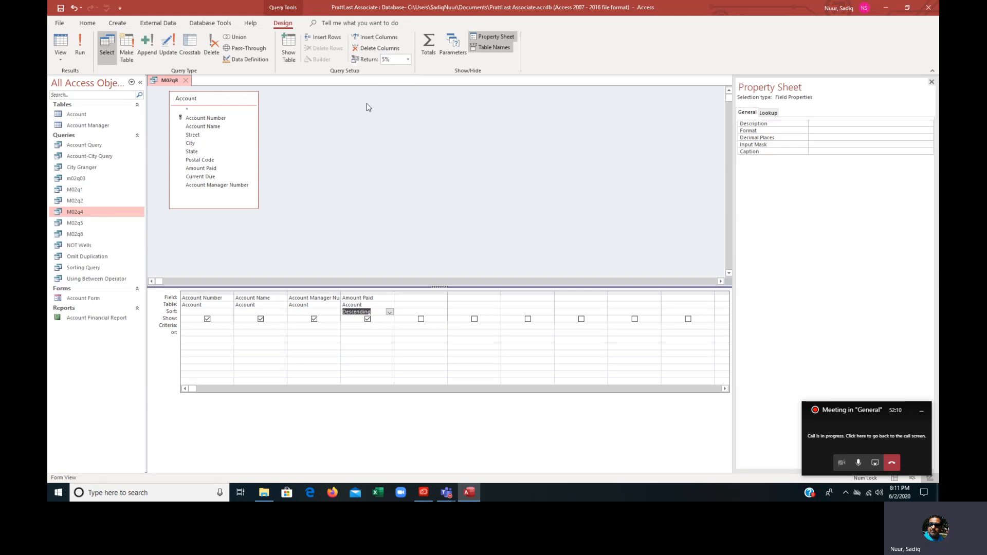
left_click(80, 48)
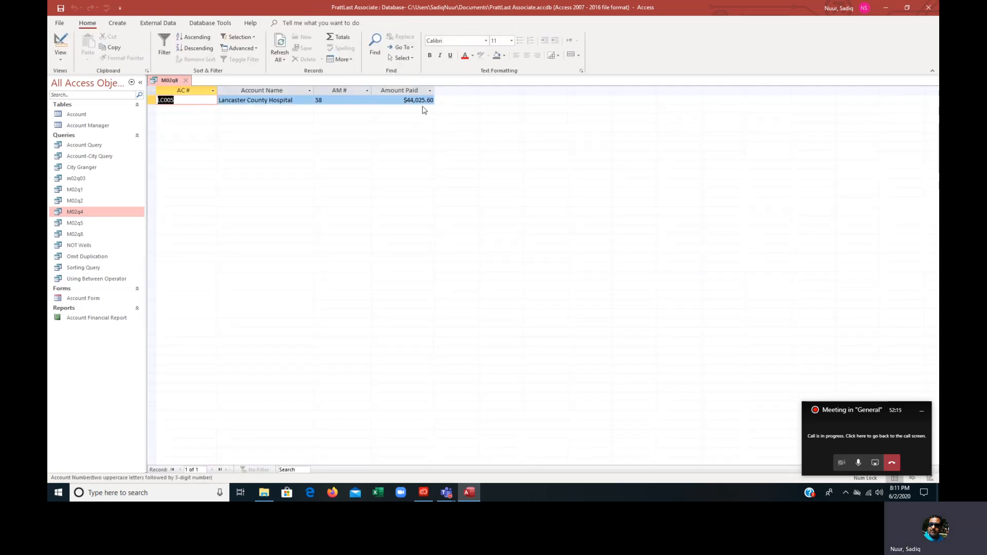
Step: Set the Amount Paid sort to Ascending in Design View, run the query and return to its design
left_click(60, 43)
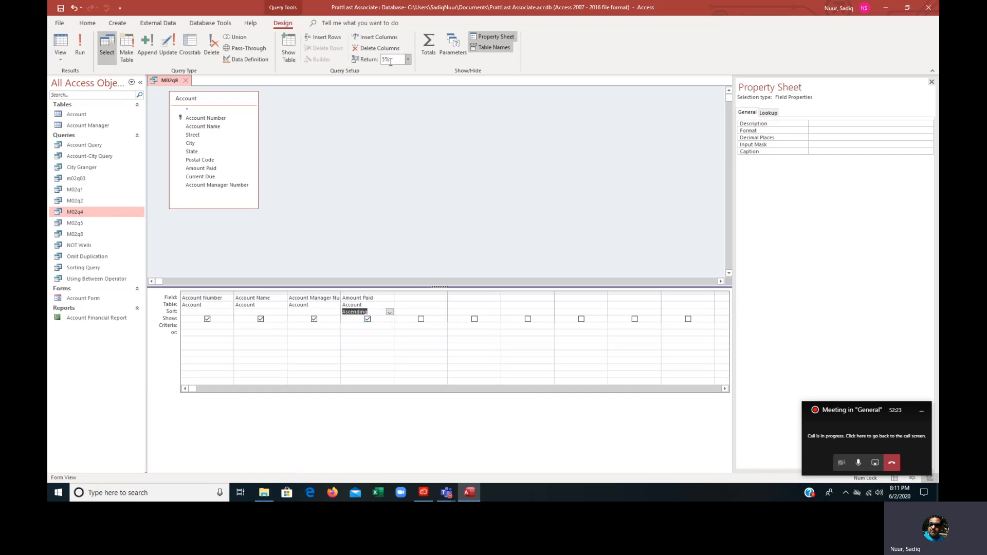
left_click(80, 44)
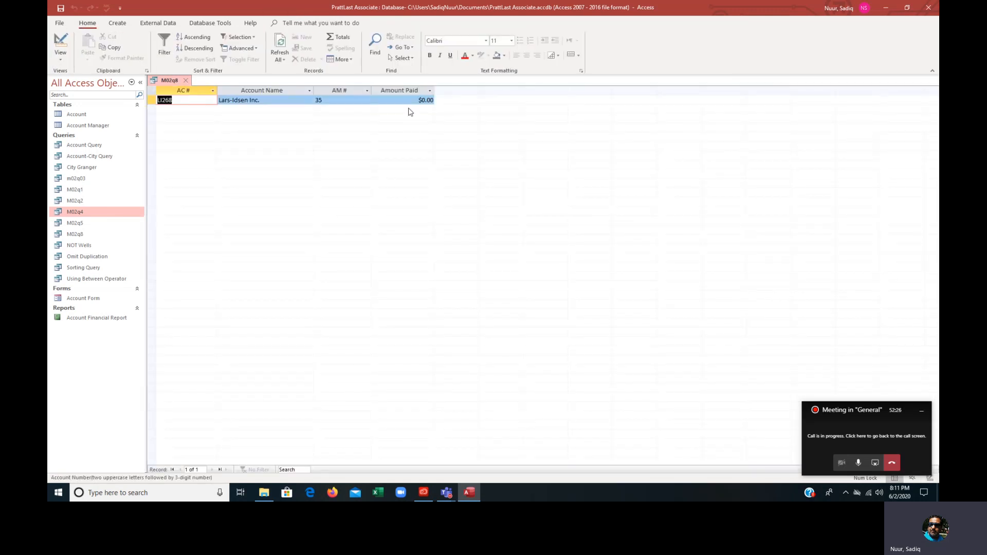
left_click(61, 42)
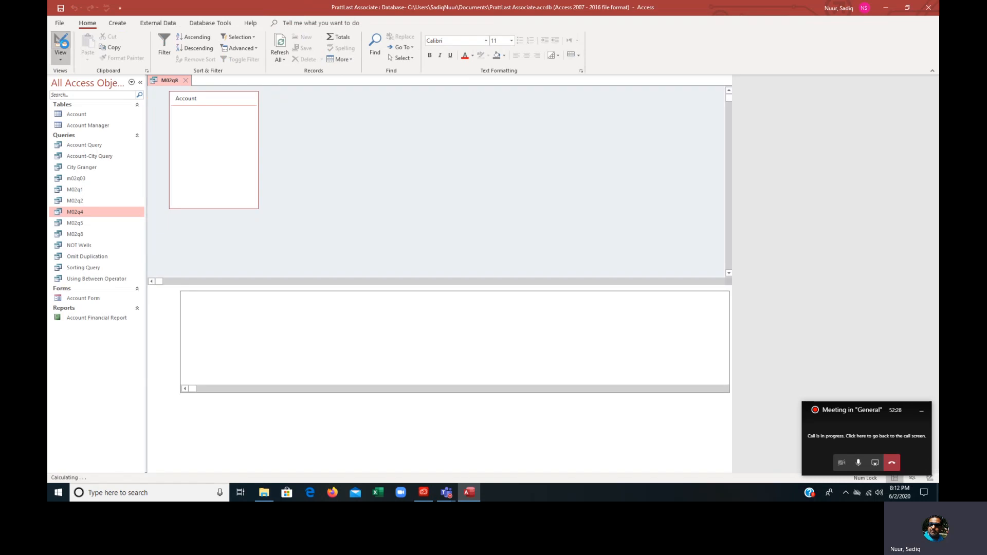
Step: Limit the query to 5 records, sort Amount Paid in Descending order and run it
left_click(408, 60)
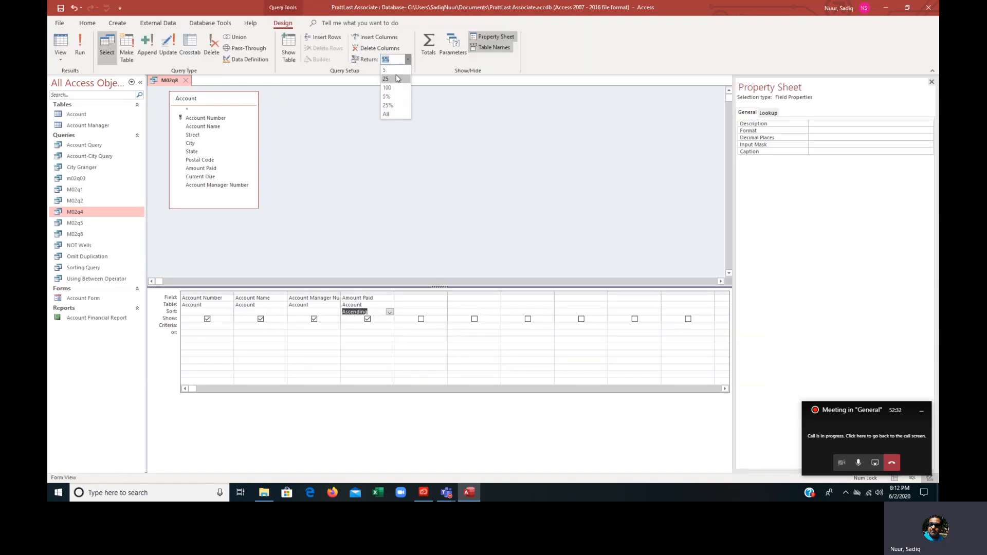
left_click(391, 71)
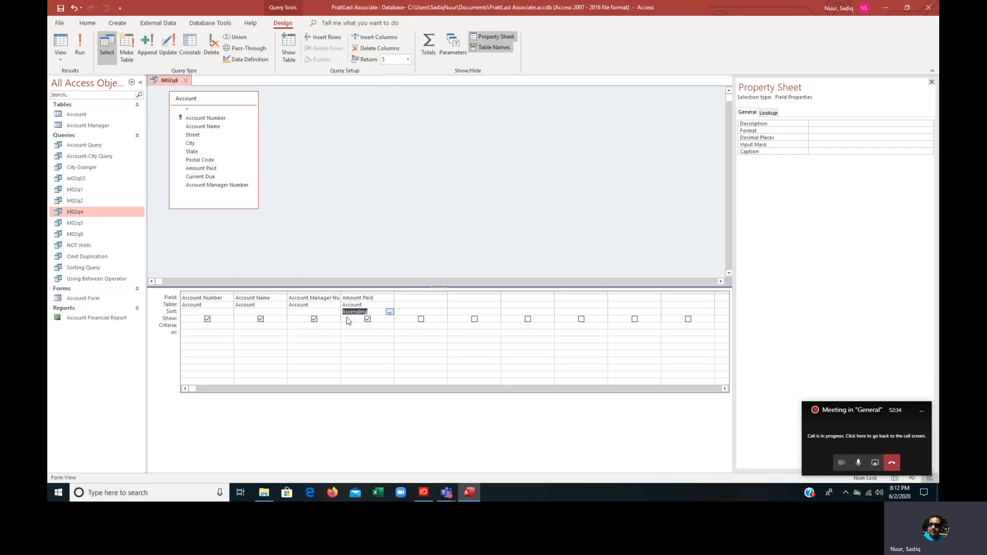
left_click(389, 312)
left_click(367, 325)
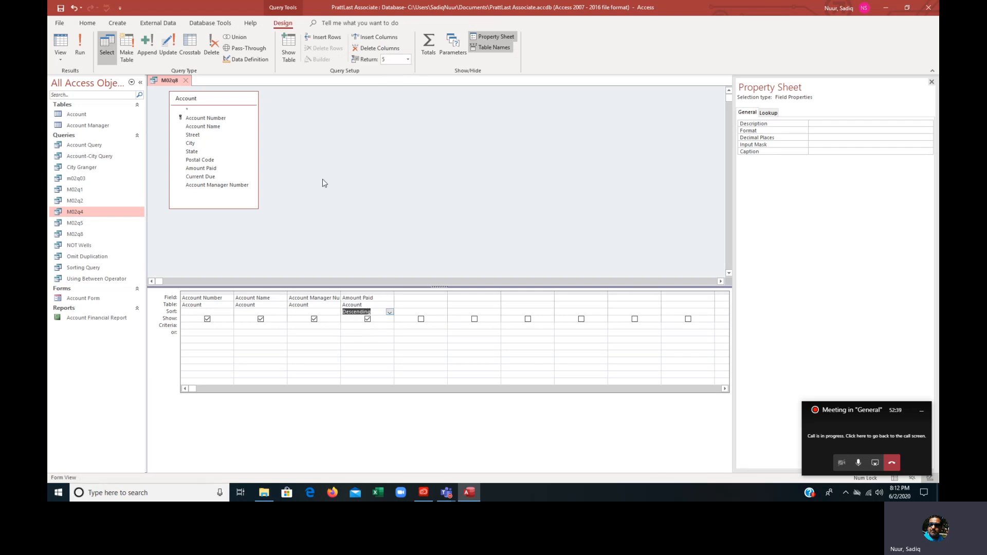
left_click(79, 46)
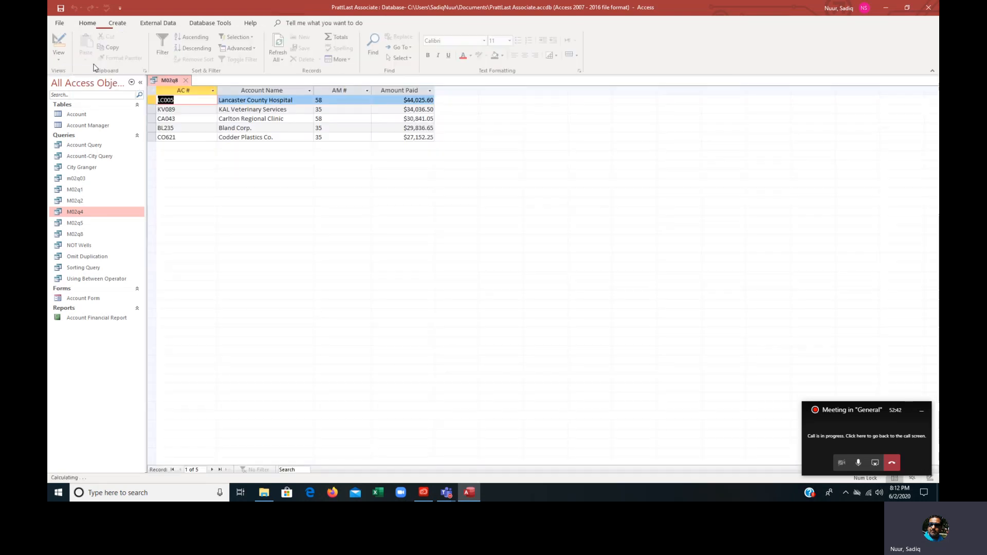
Step: Save the query as a new query object named Top-Values Query and close it
left_click(61, 42)
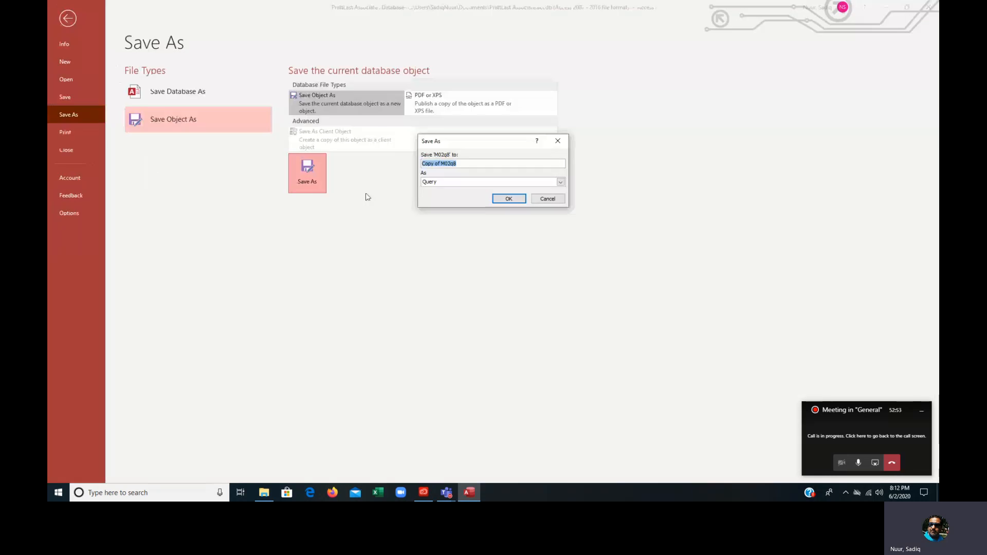
type("Top-")
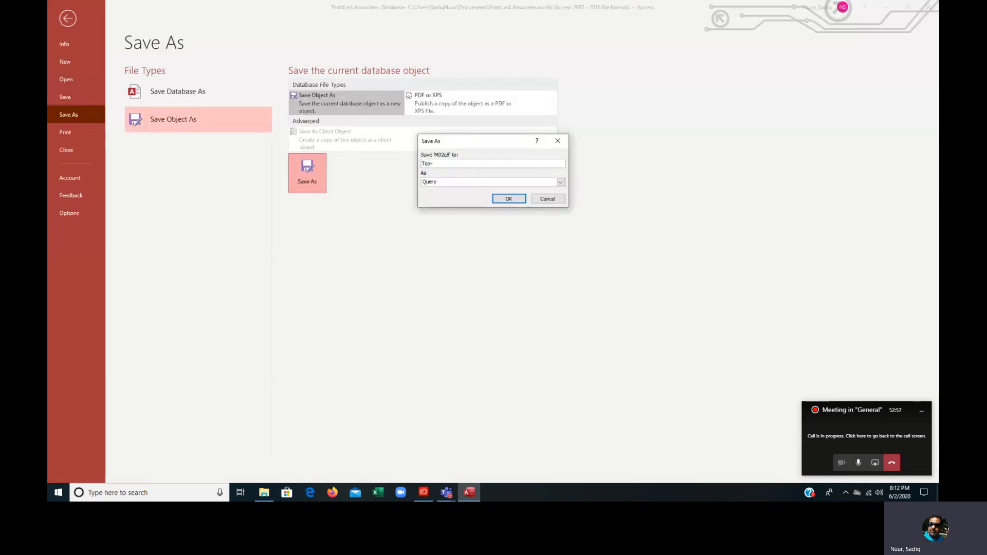
type("Values Query")
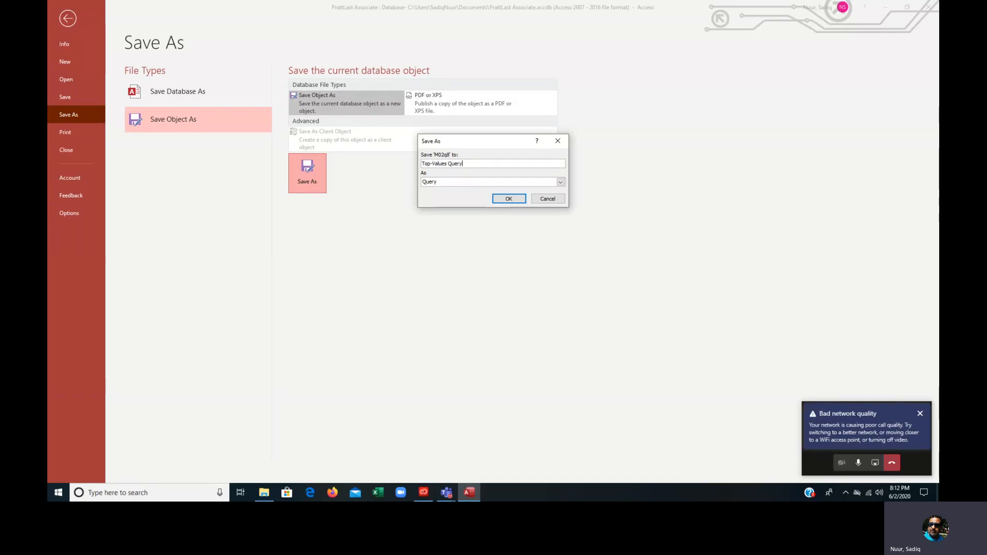
left_click(507, 199)
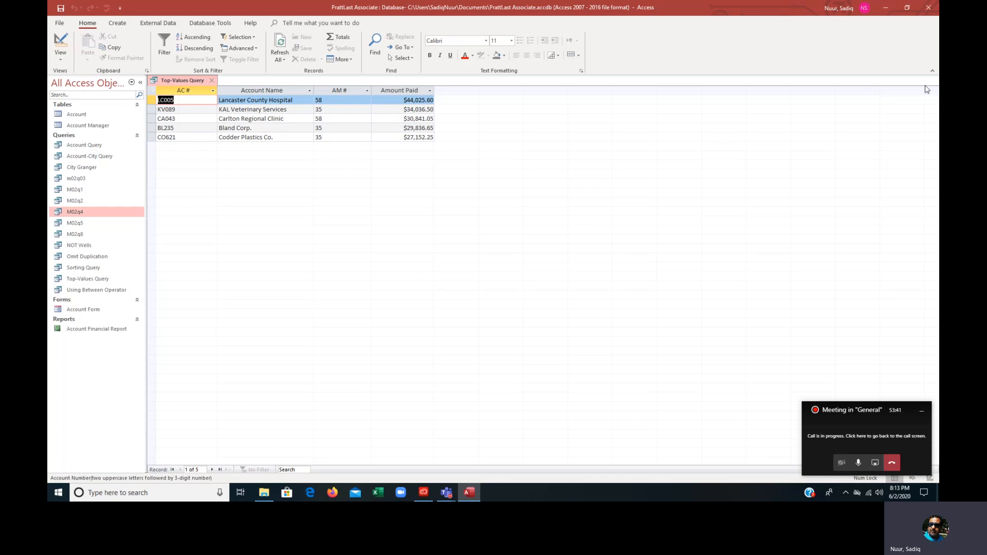
left_click(211, 81)
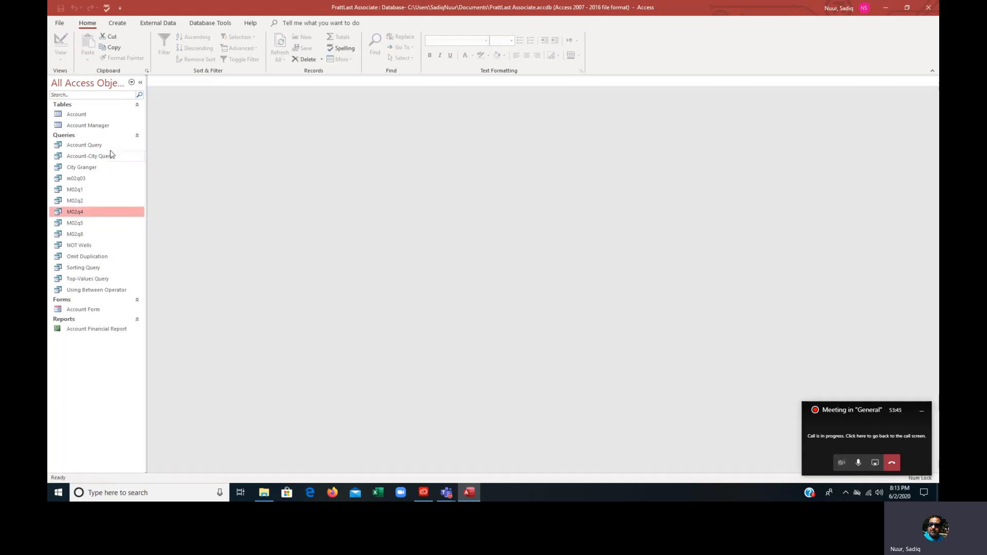
Step: Open the Account Manager and Account tables in turn to examine their fields, closing each one
double_click(84, 126)
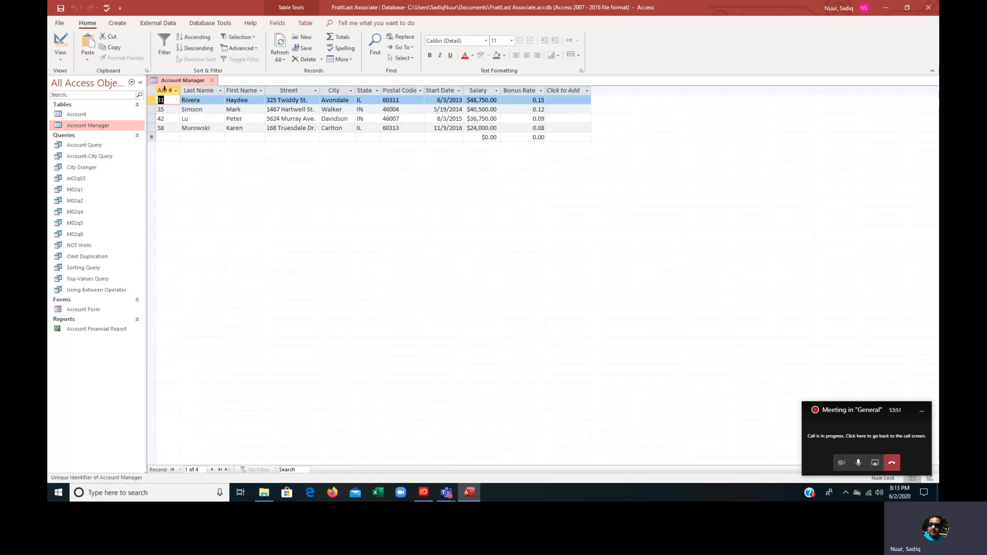
left_click(214, 84)
double_click(91, 114)
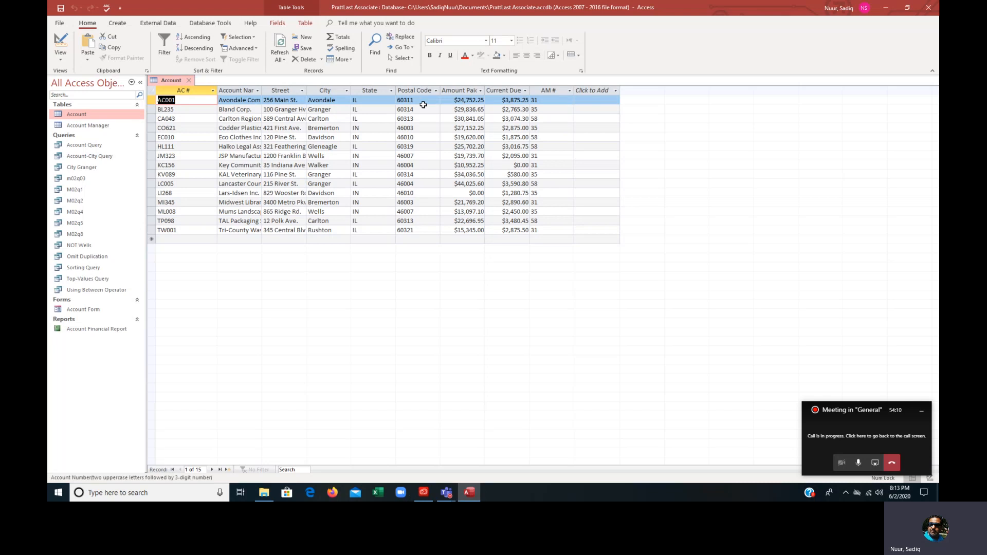
left_click(190, 81)
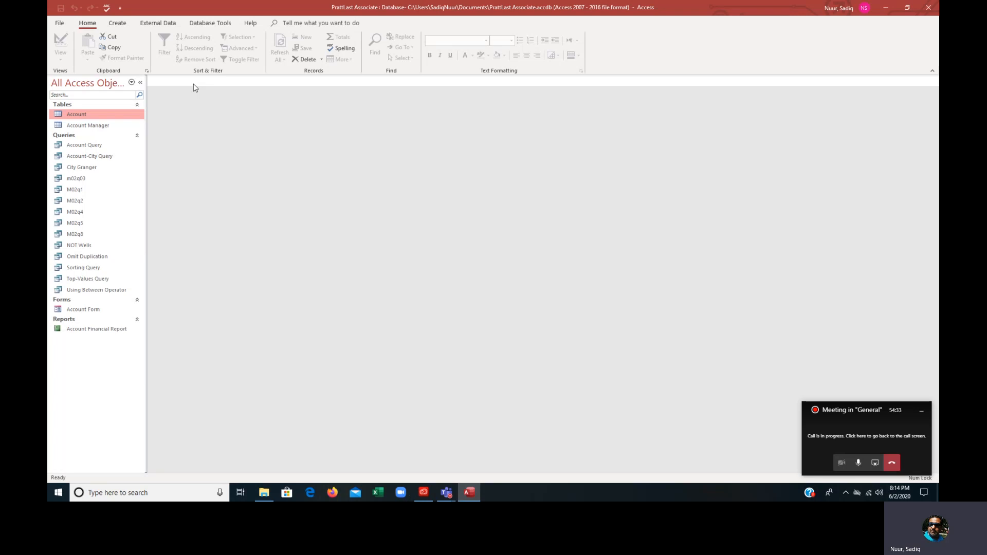
Step: Create a new query in Design View and add the Account Manager and Account tables to it
left_click(118, 24)
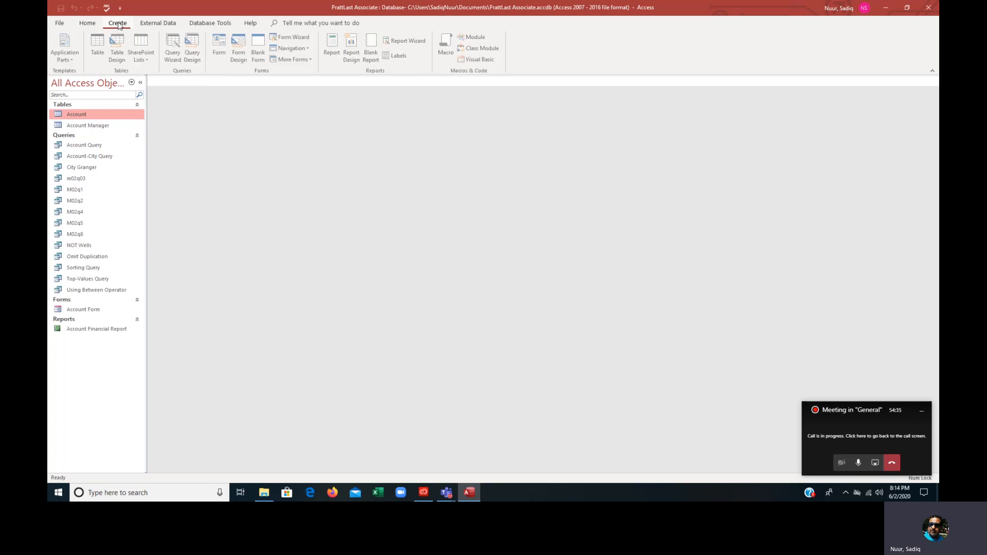
left_click(194, 53)
left_click_drag(482, 256, 581, 130)
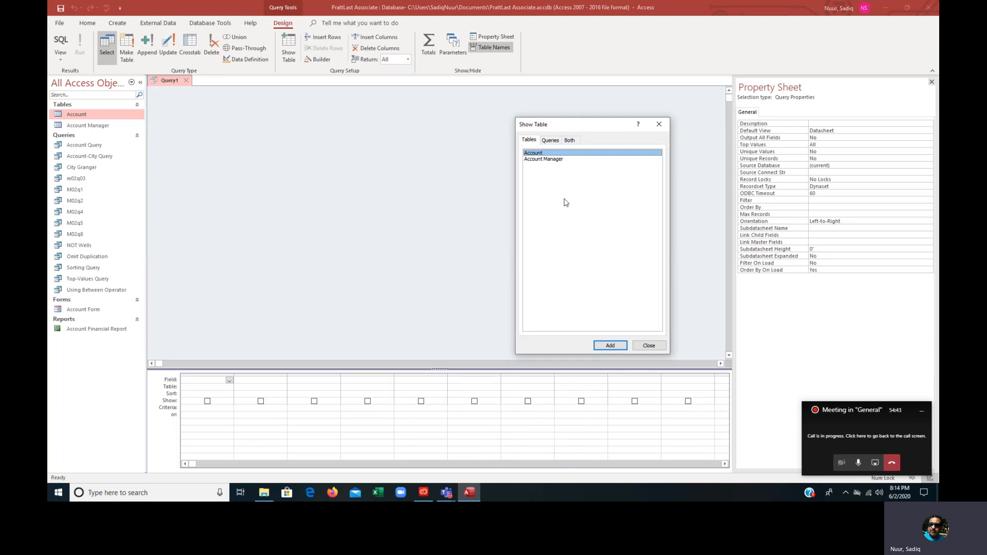
left_click(546, 160)
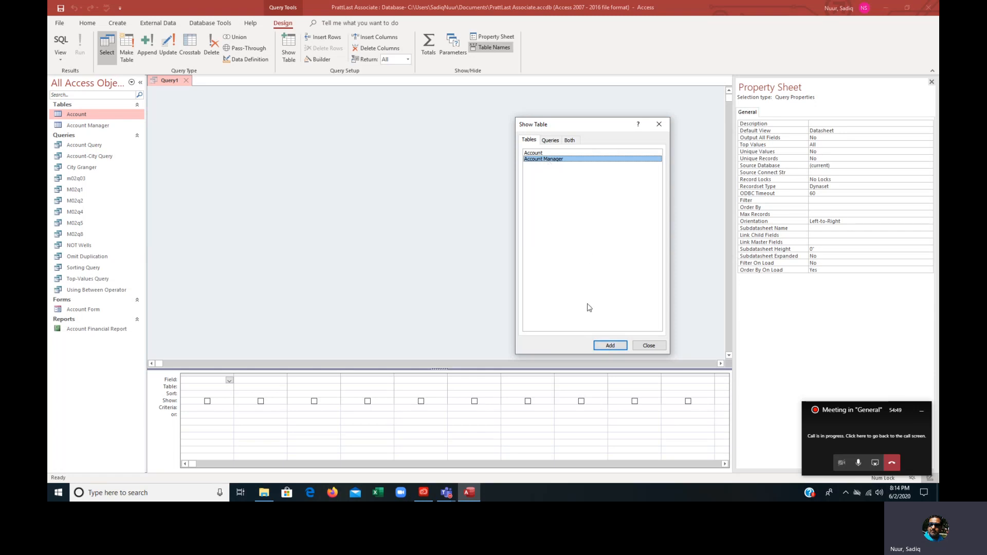
left_click(611, 346)
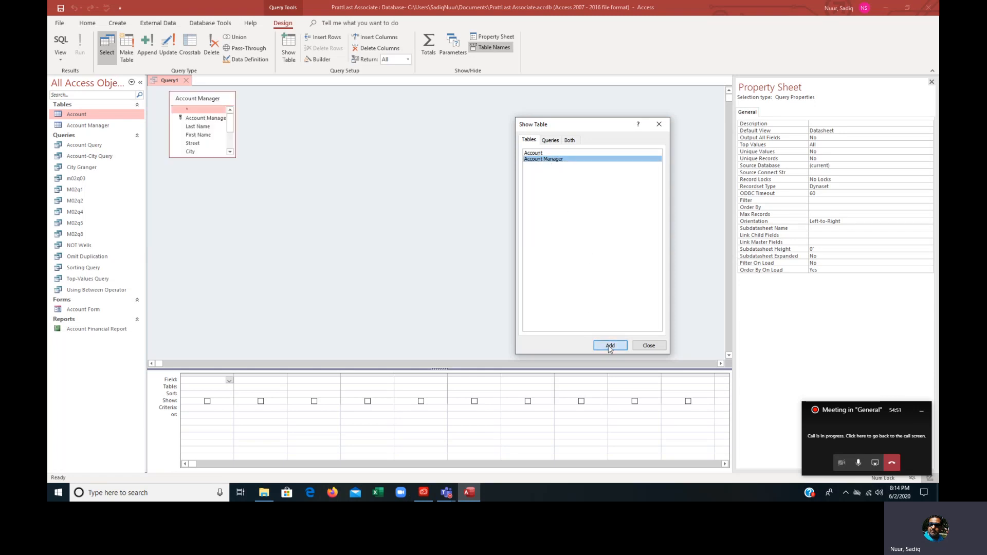
left_click(539, 154)
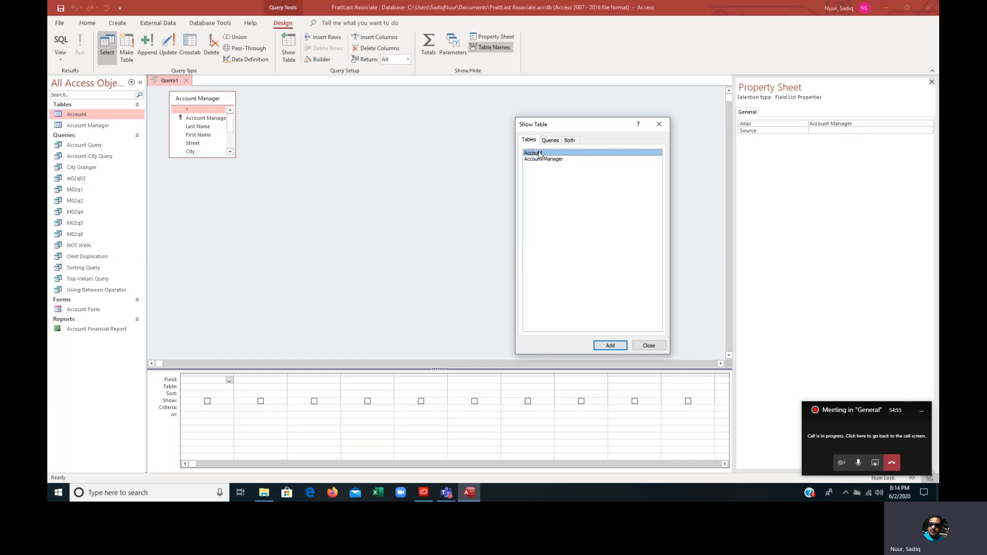
double_click(539, 154)
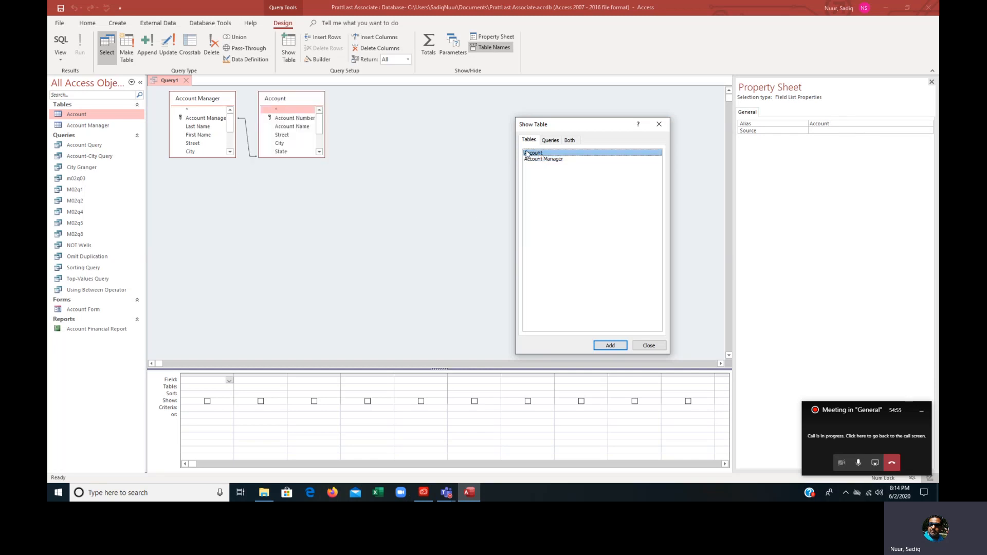
Step: Dismiss the Show Table dialog and lengthen the Account and Account Manager field lists until all their fields show
left_click(648, 346)
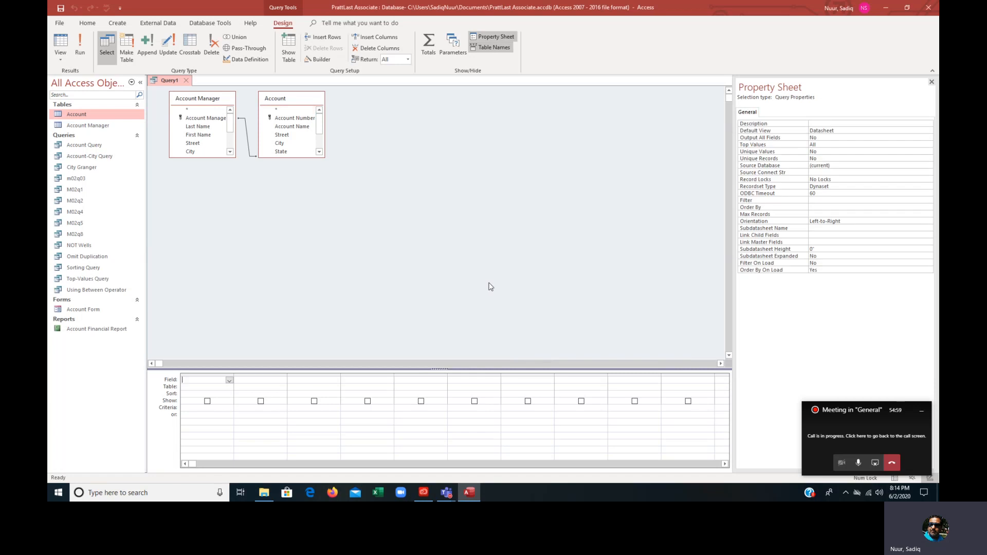
left_click_drag(312, 158, 315, 207)
left_click(199, 157)
left_click_drag(200, 158, 202, 205)
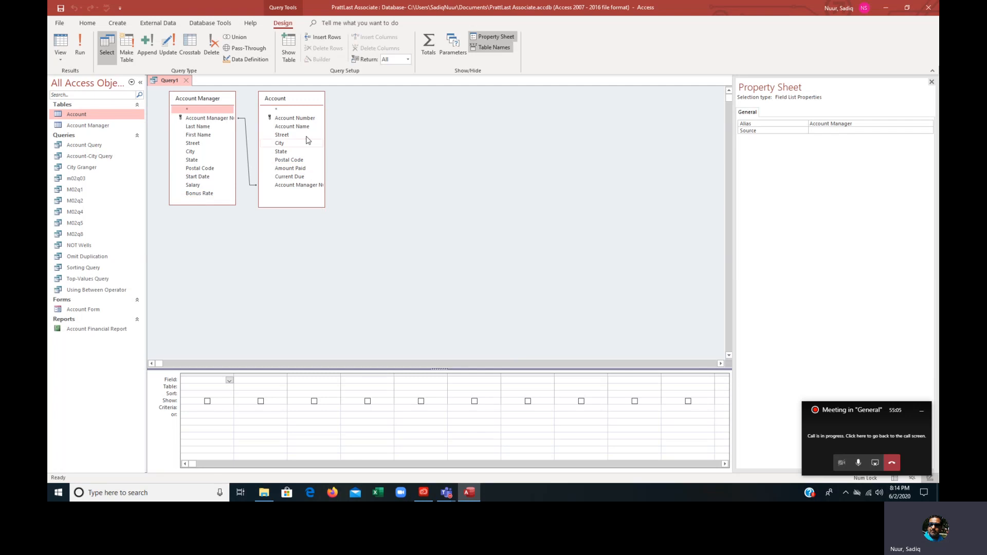
Step: Move the Account field list away from Account Manager and widen both lists to fit their full field names
left_click_drag(312, 101, 427, 110)
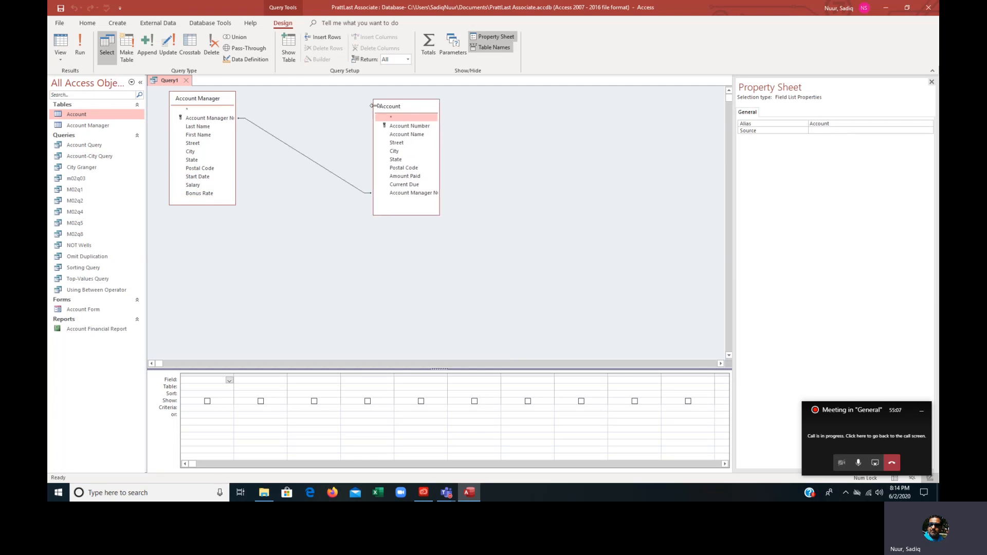
left_click(252, 114)
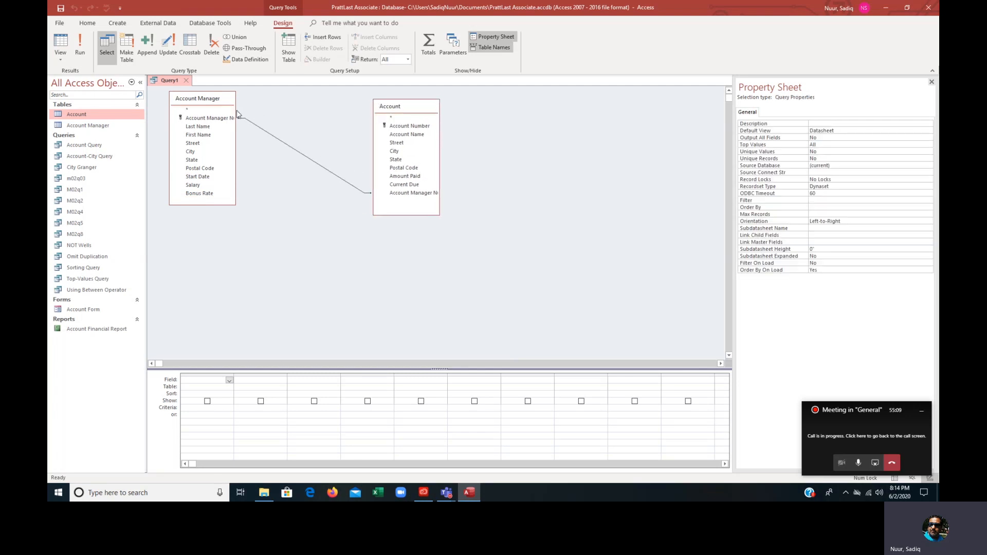
left_click_drag(236, 114, 261, 112)
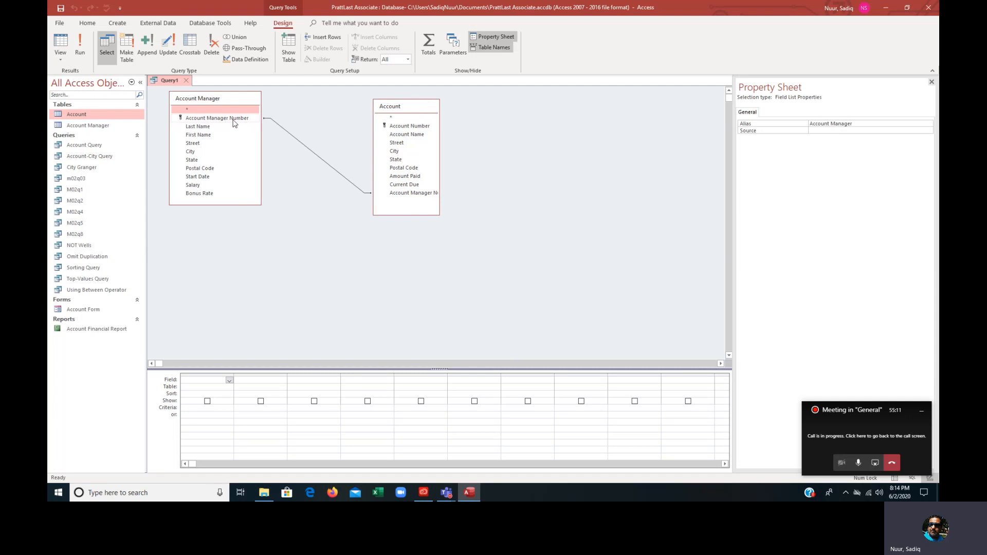
left_click_drag(439, 202, 463, 201)
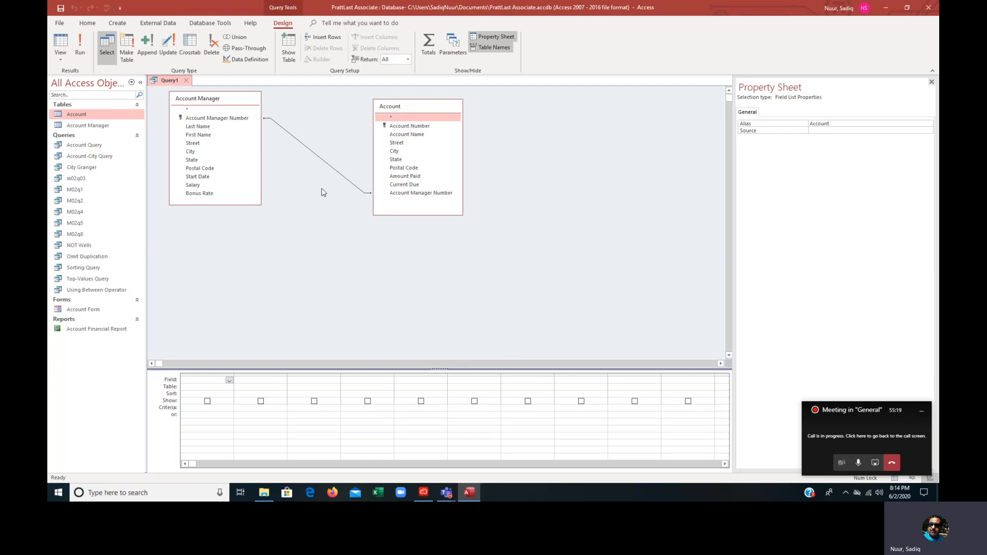
Step: Add Account Manager Number, Last Name and First Name from Account Manager, plus Account Number and Account Name from Account, to the query
left_click_drag(435, 369, 434, 298)
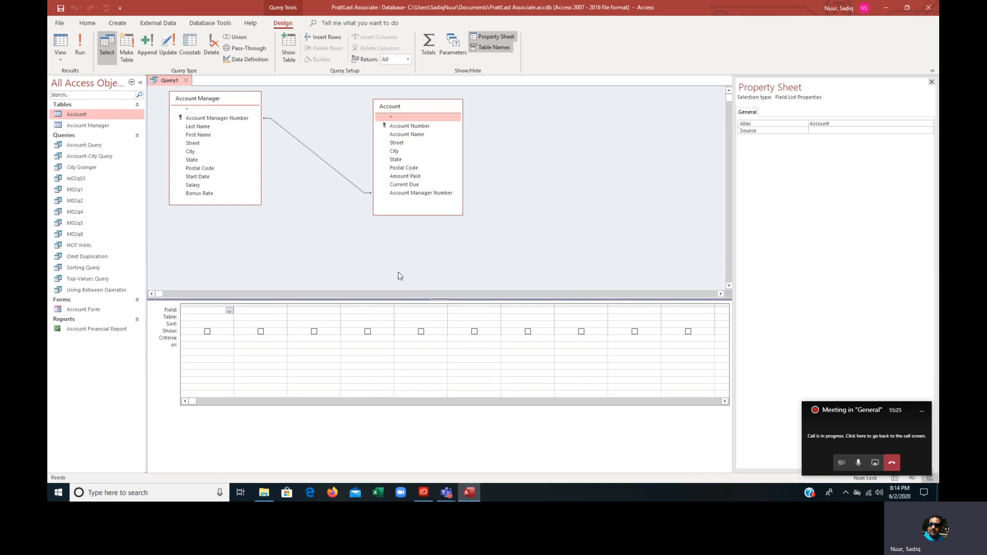
double_click(218, 119)
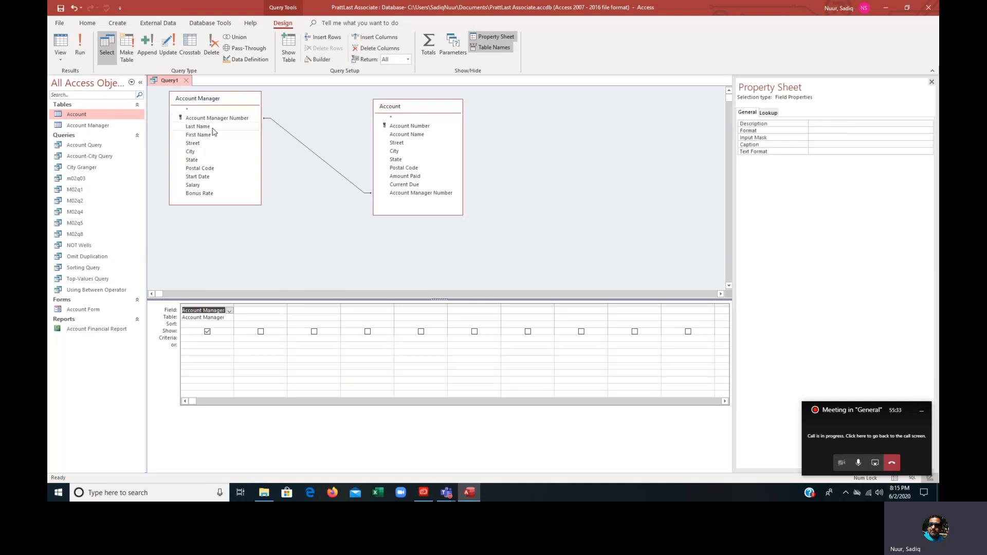
double_click(214, 129)
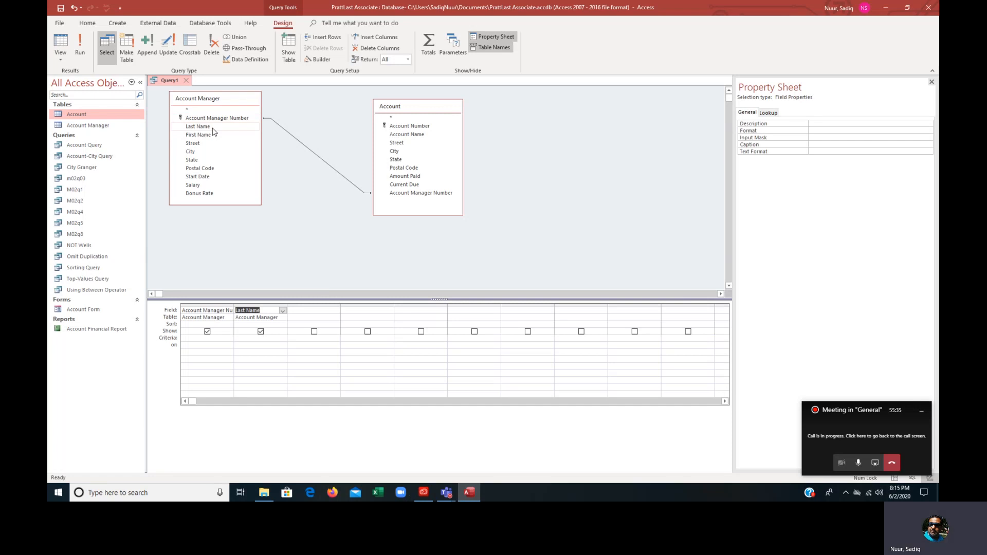
left_click(210, 136)
double_click(210, 136)
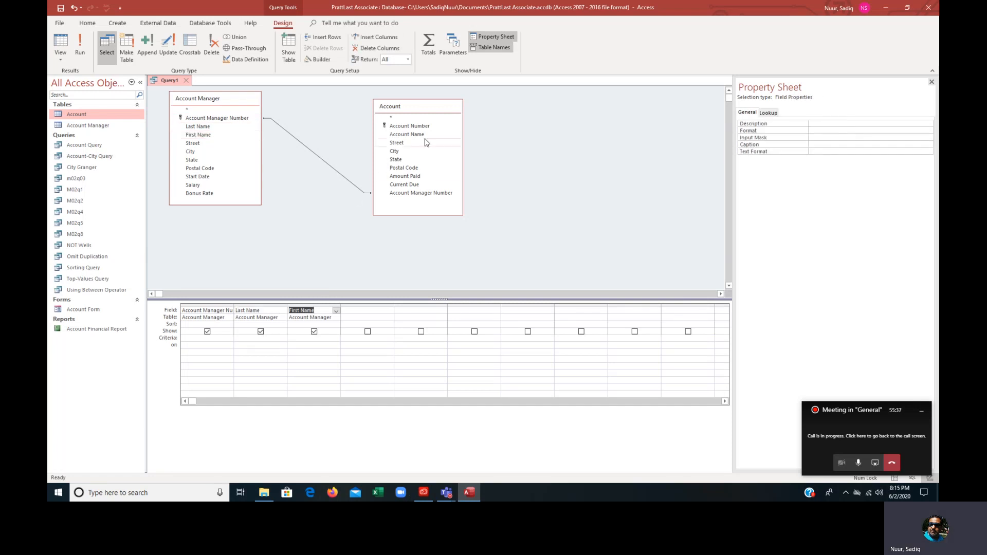
double_click(421, 127)
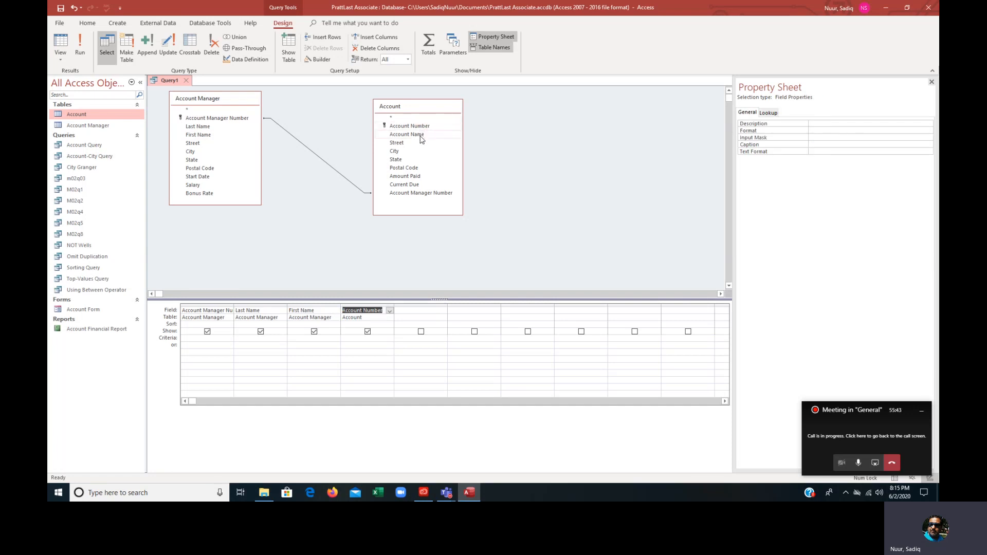
double_click(421, 135)
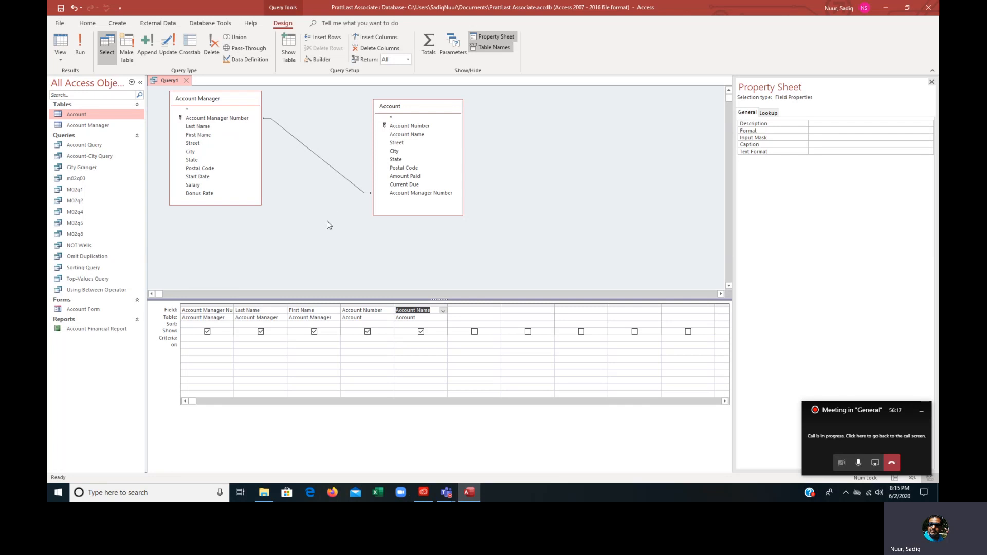
Step: Run the query and widen the Account Name column to fit the full names
left_click(79, 46)
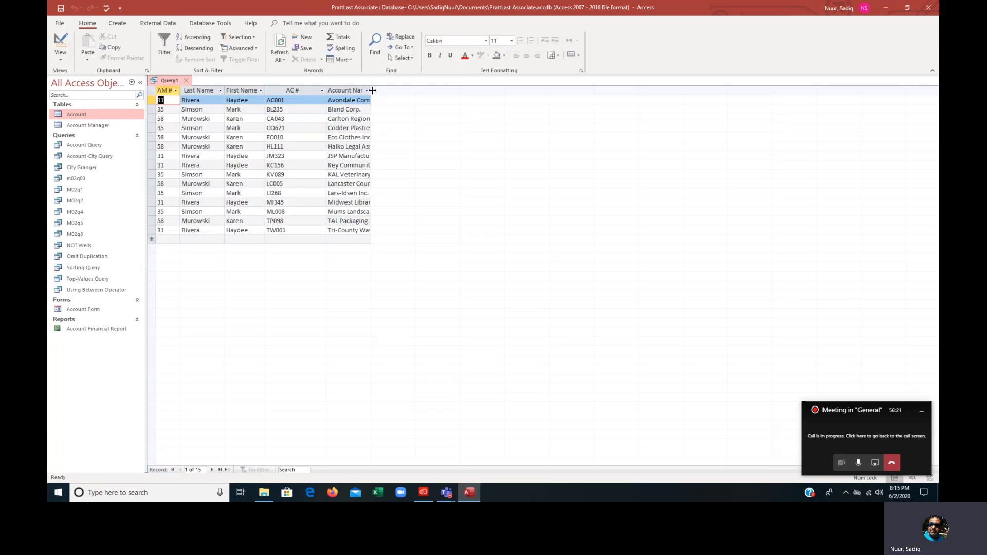
left_click_drag(372, 91, 414, 91)
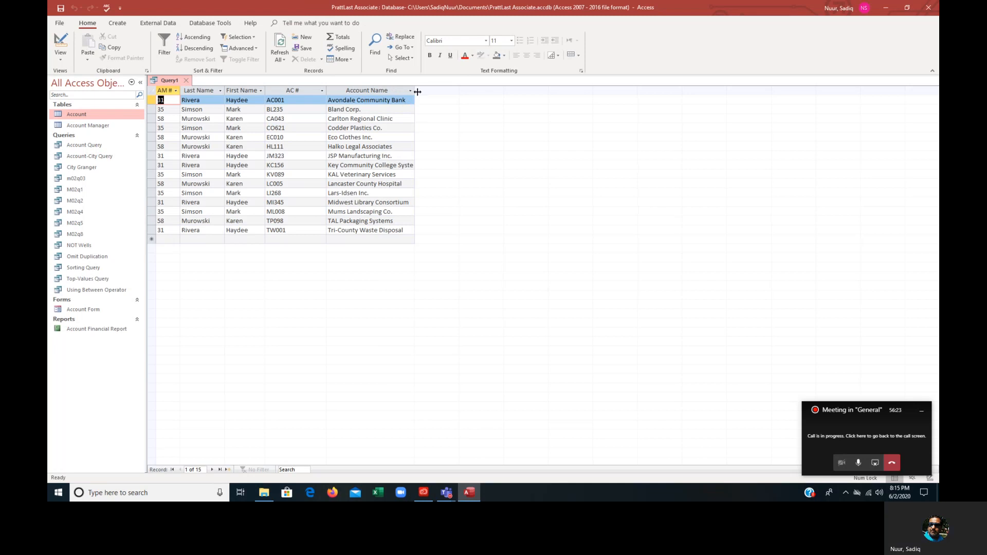
left_click_drag(415, 91, 440, 93)
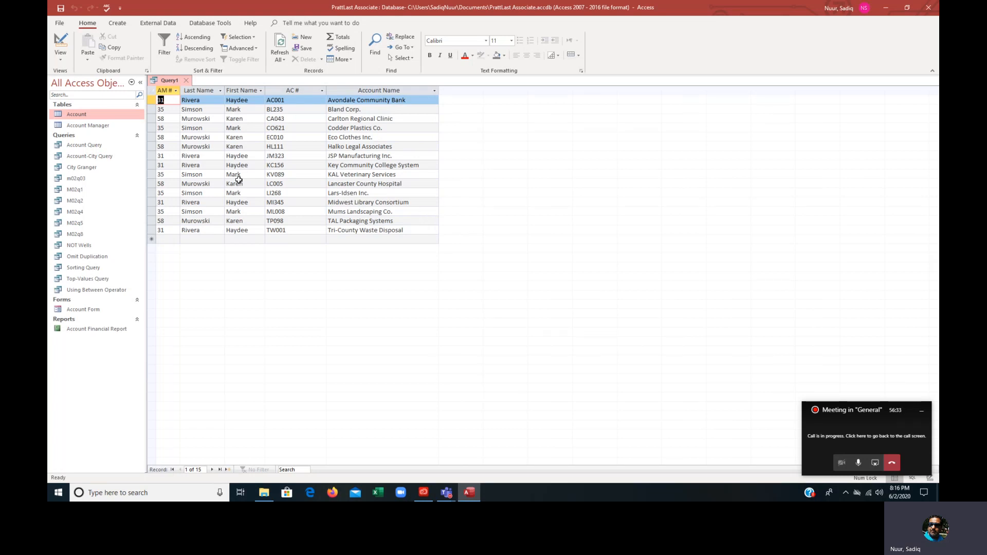
left_click(61, 23)
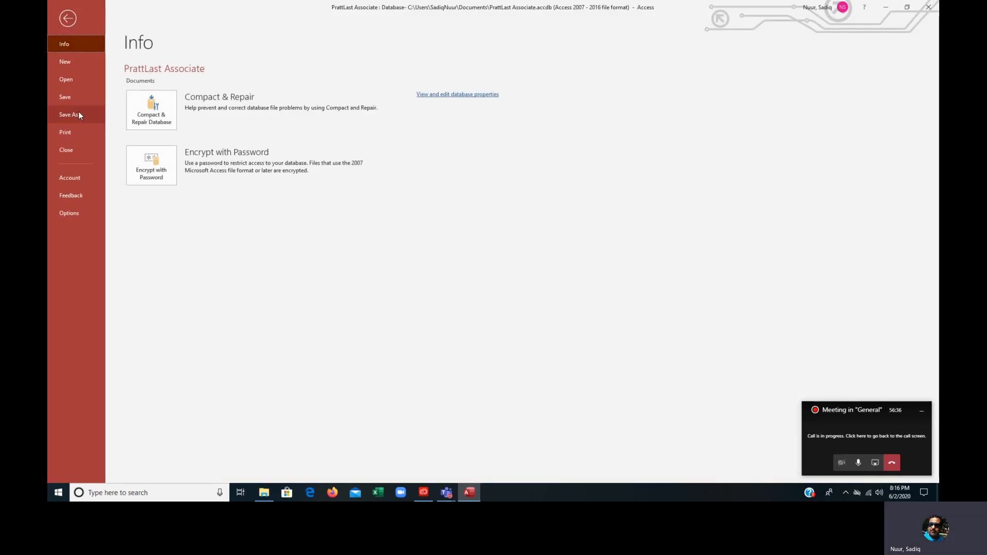
left_click(79, 114)
left_click(312, 232)
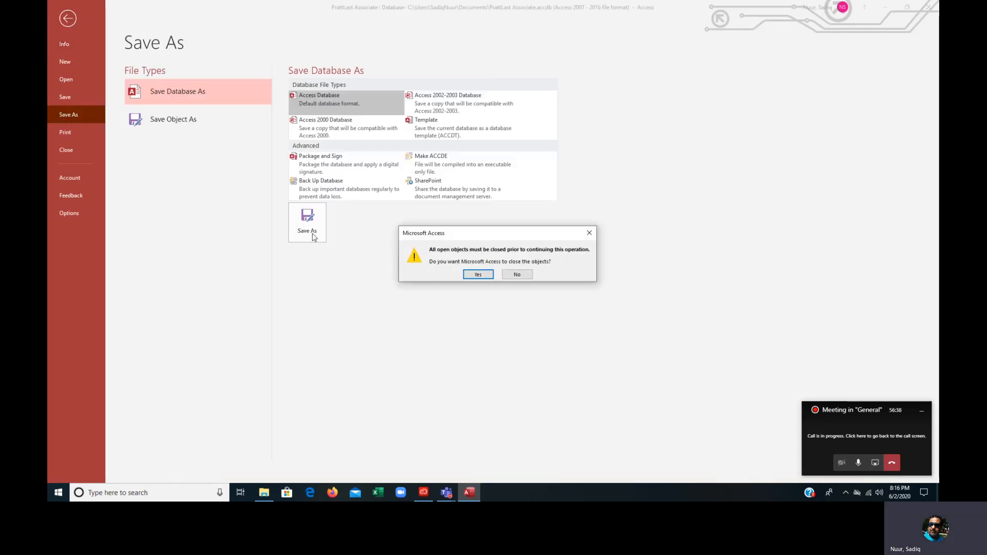
left_click(478, 274)
left_click(458, 273)
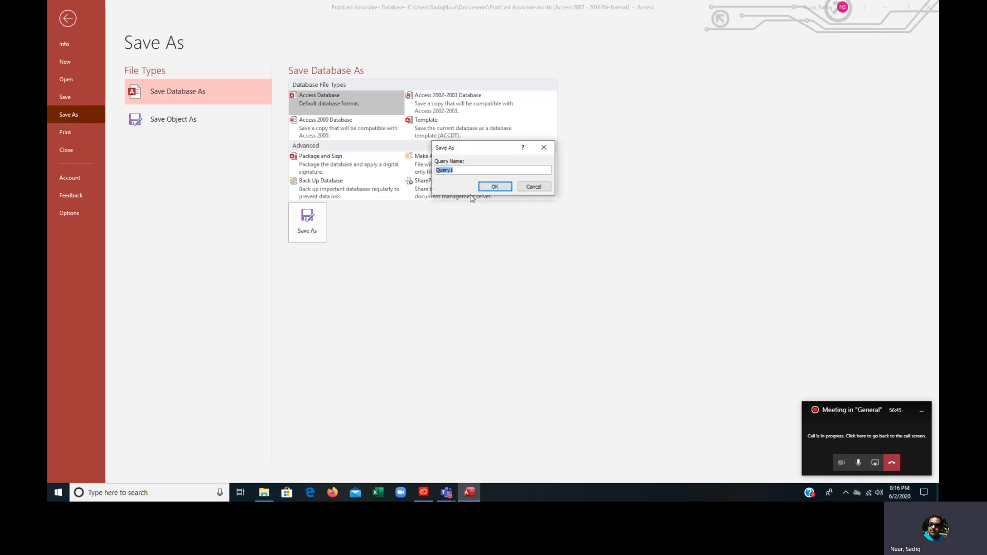
type("Mana")
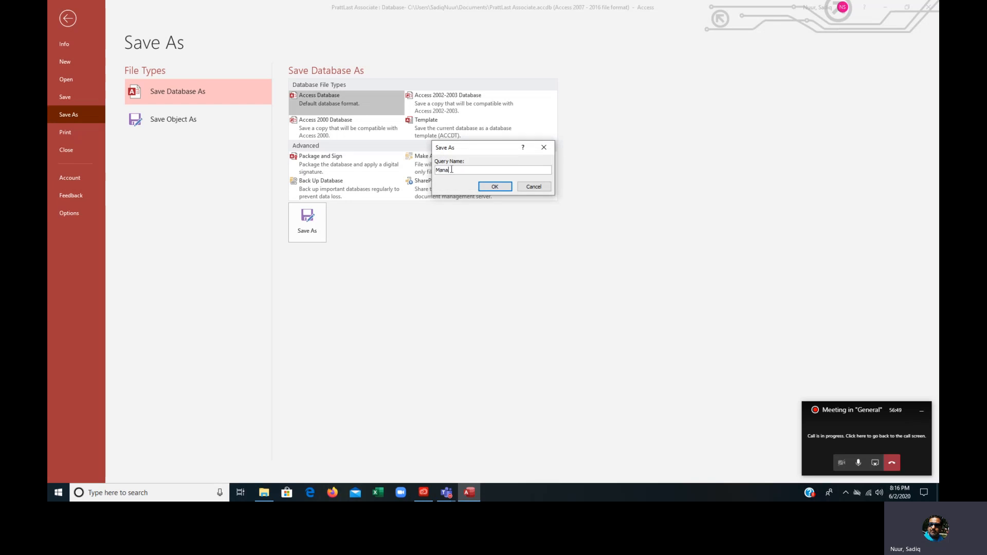
left_click(534, 187)
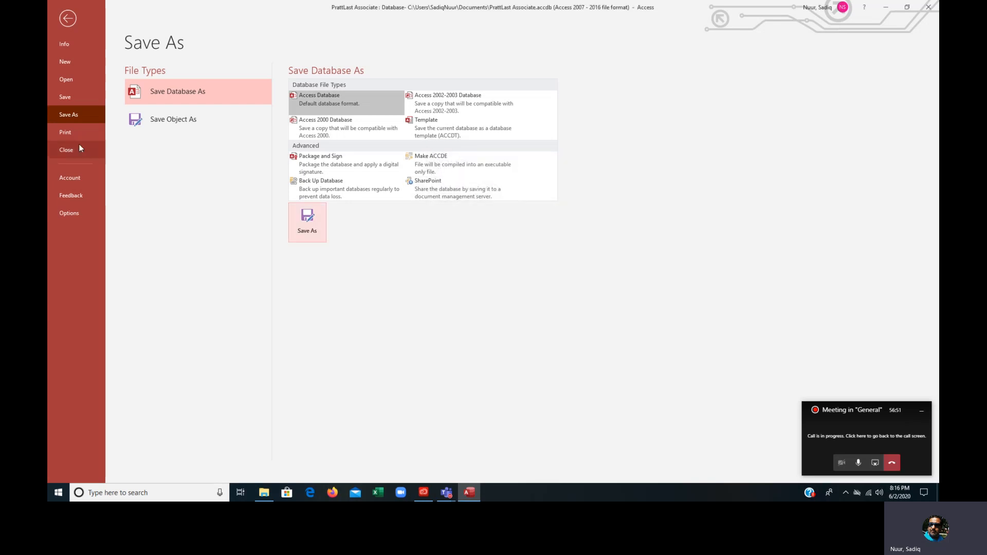
Step: Save the current query object as Manager-Account Query
left_click(152, 118)
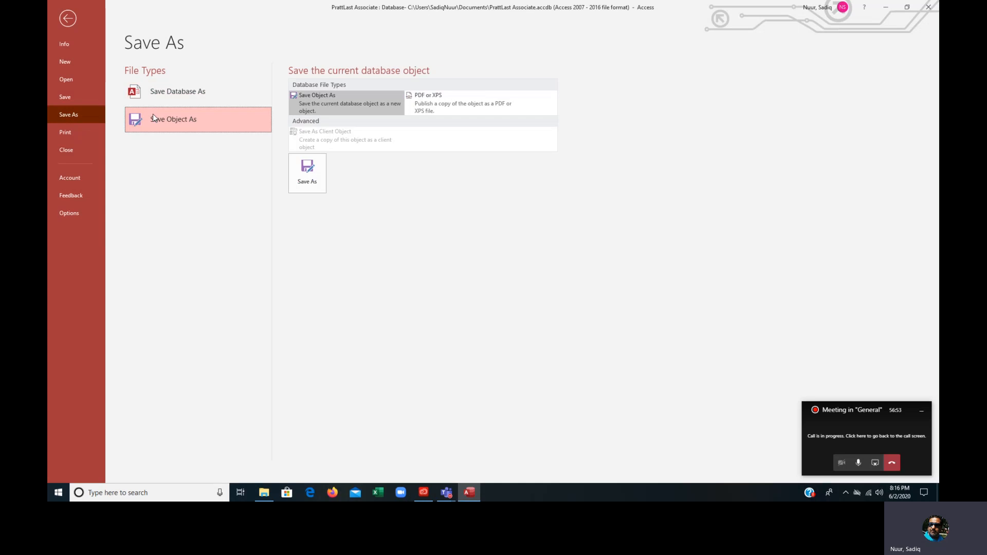
left_click(307, 174)
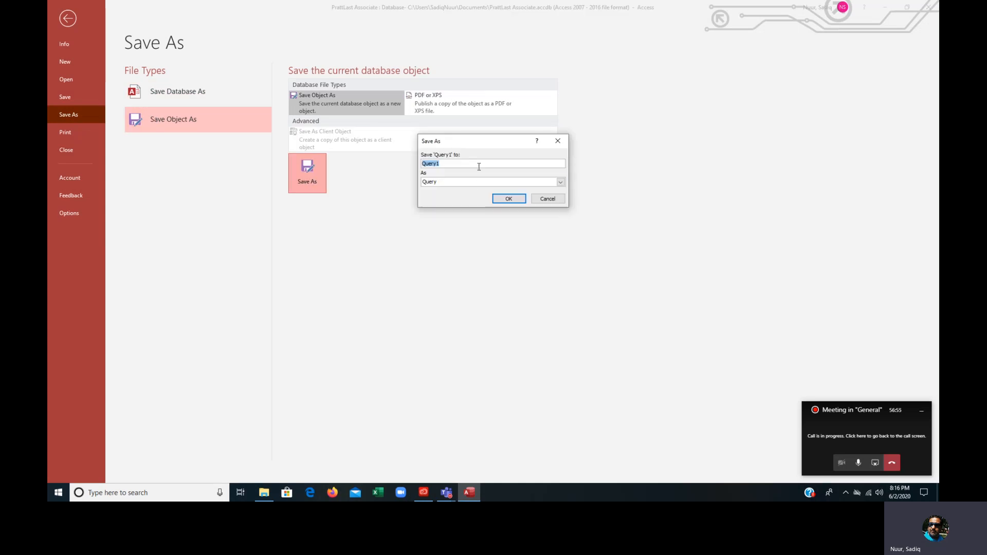
type("Manager-Account")
left_click(508, 198)
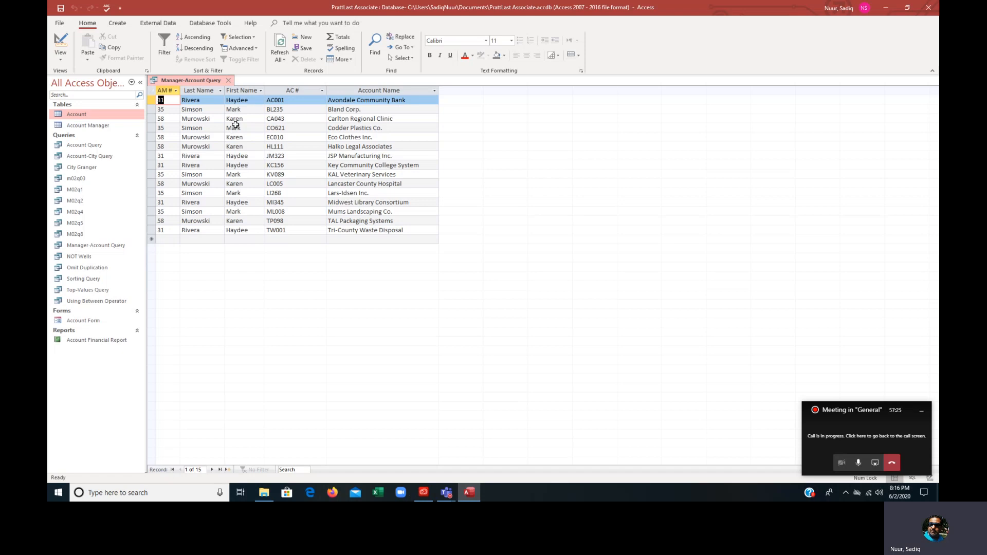
Step: Set the join to include all Account Manager records and only matching Account records, and run the query to examine the manager without accounts
left_click(62, 43)
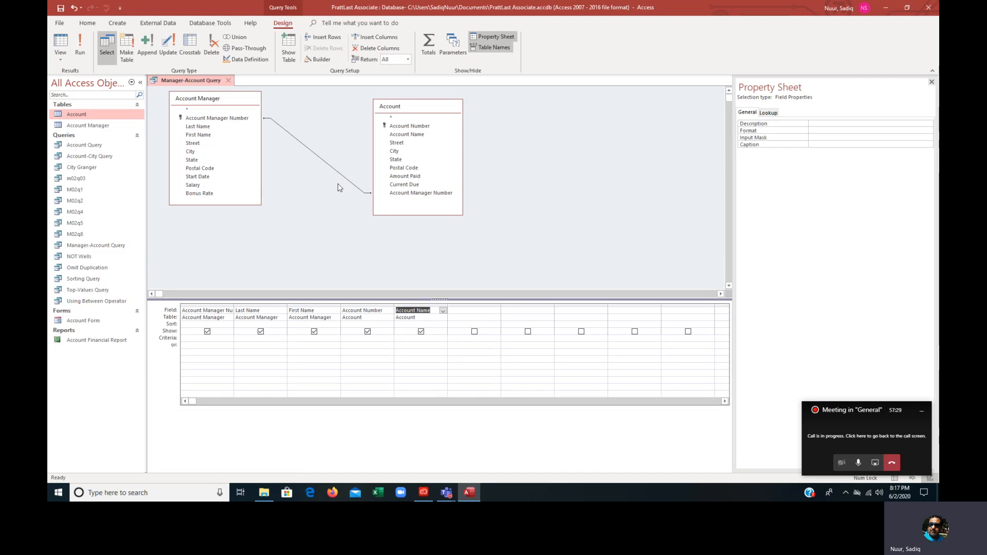
left_click(310, 155)
left_click(311, 153)
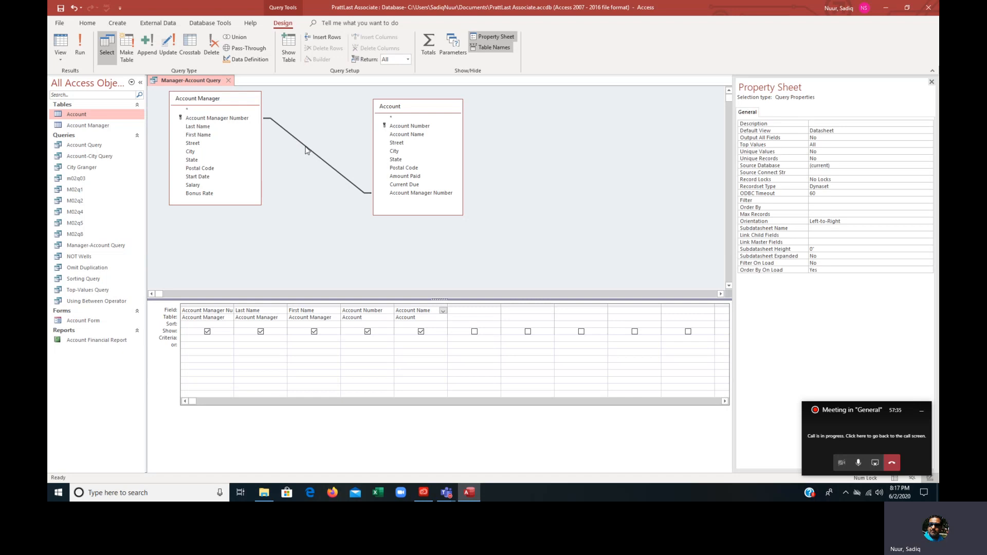
right_click(308, 152)
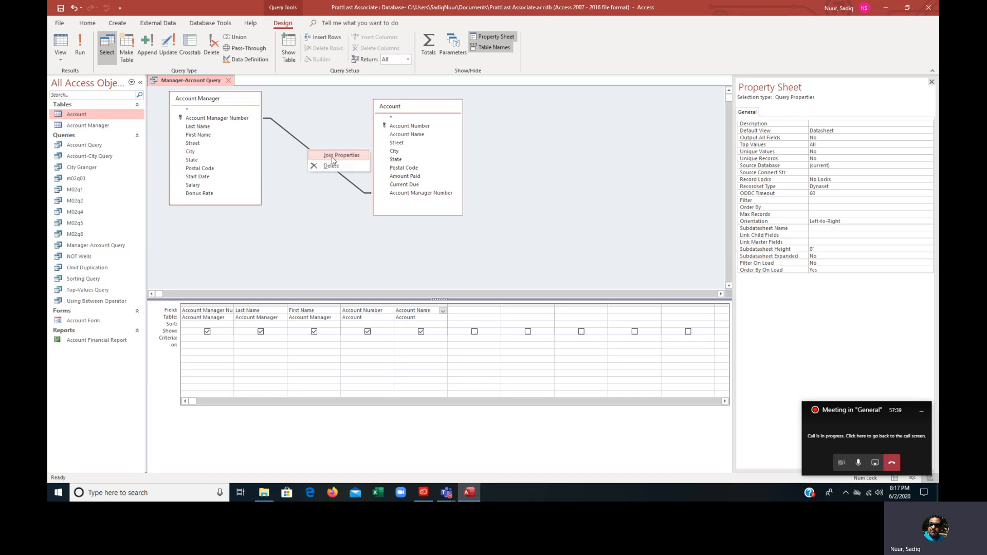
left_click(331, 155)
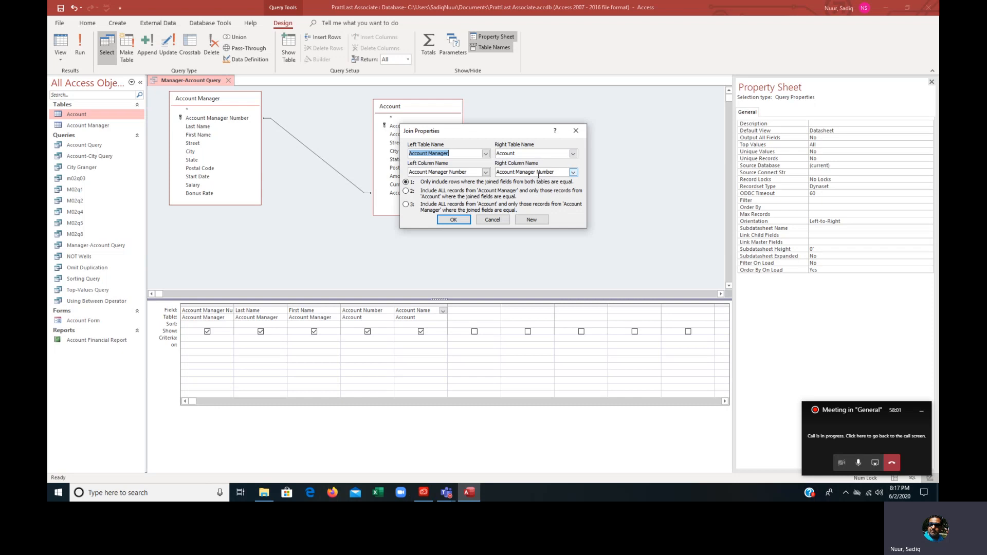
left_click(407, 191)
left_click(462, 222)
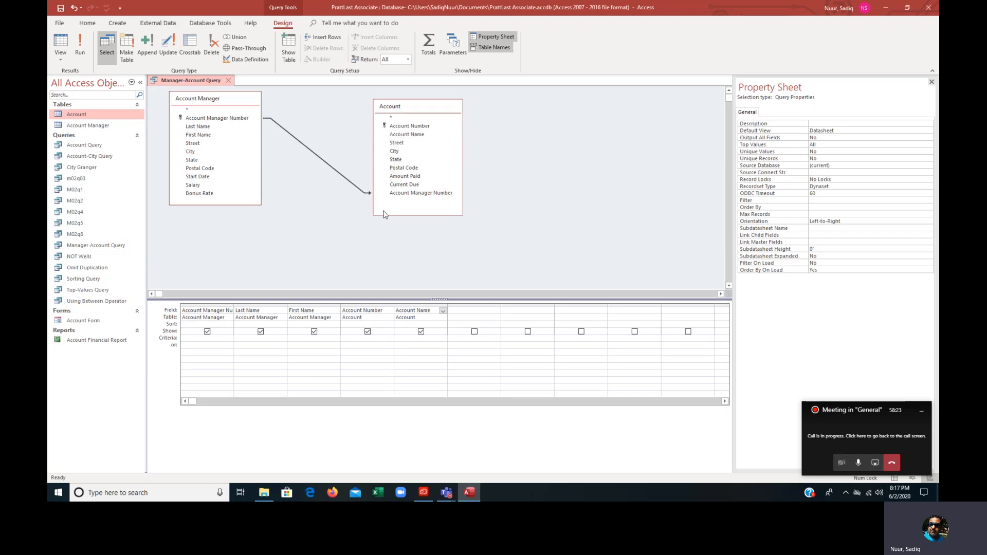
left_click(82, 50)
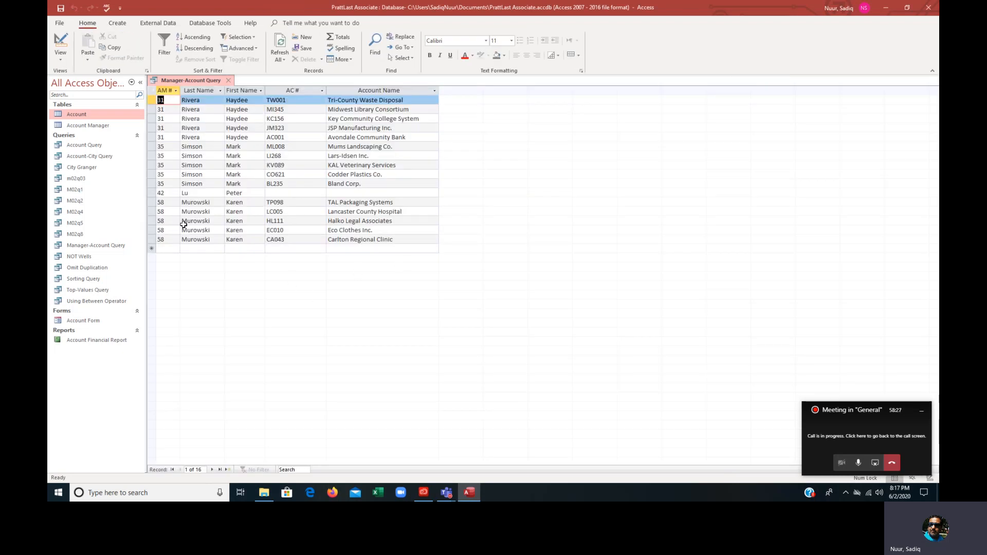
left_click(183, 193)
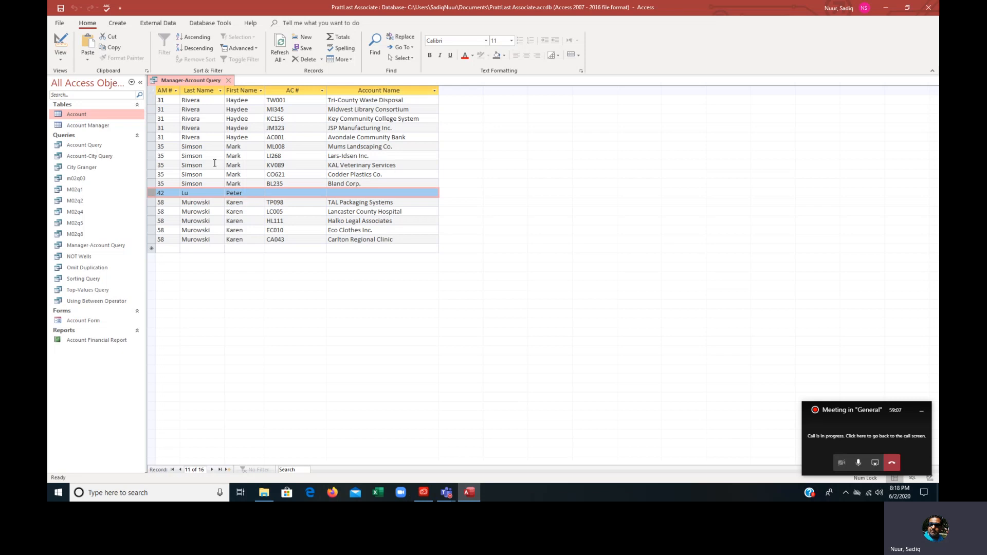
Step: Set the join to include all Account records and only matching Account Manager records, and run the query
left_click(63, 40)
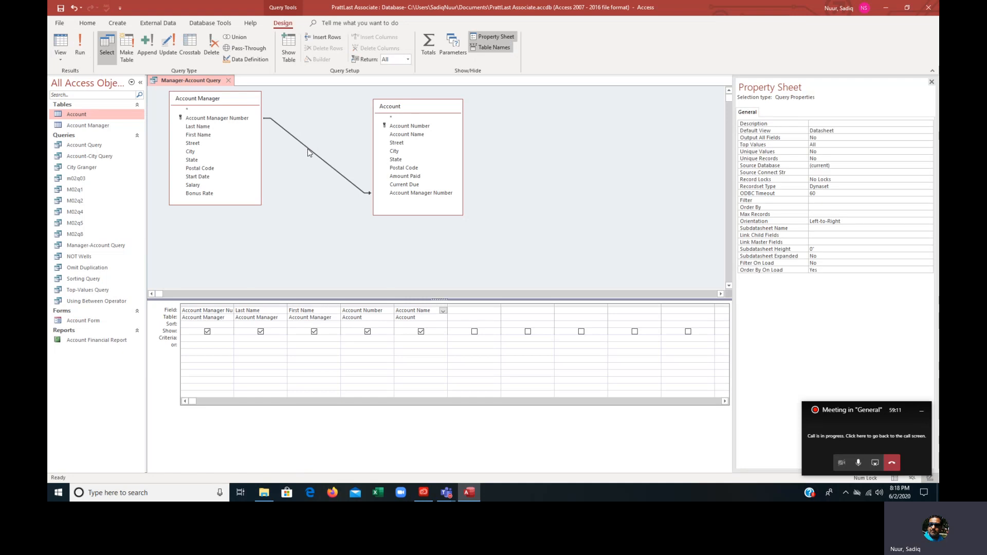
right_click(308, 149)
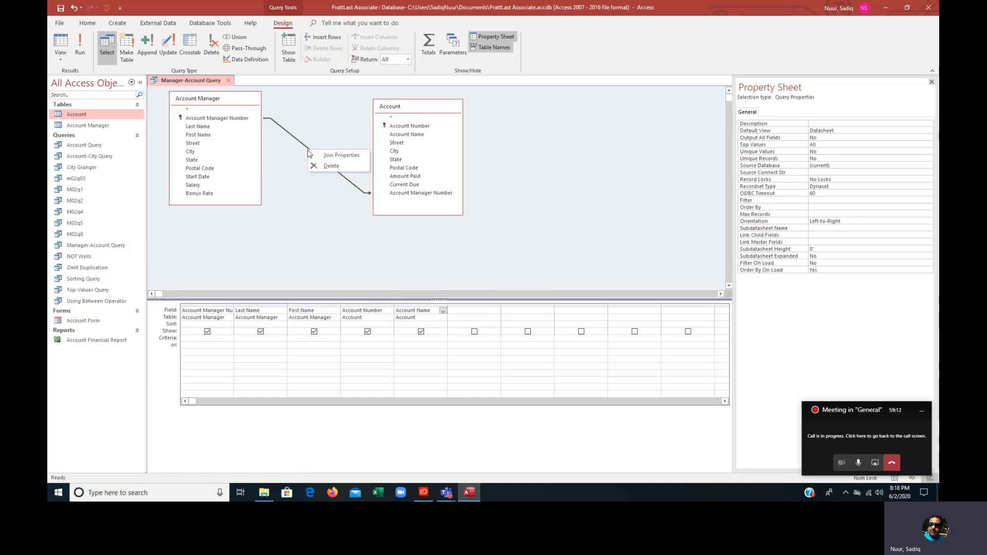
left_click(333, 156)
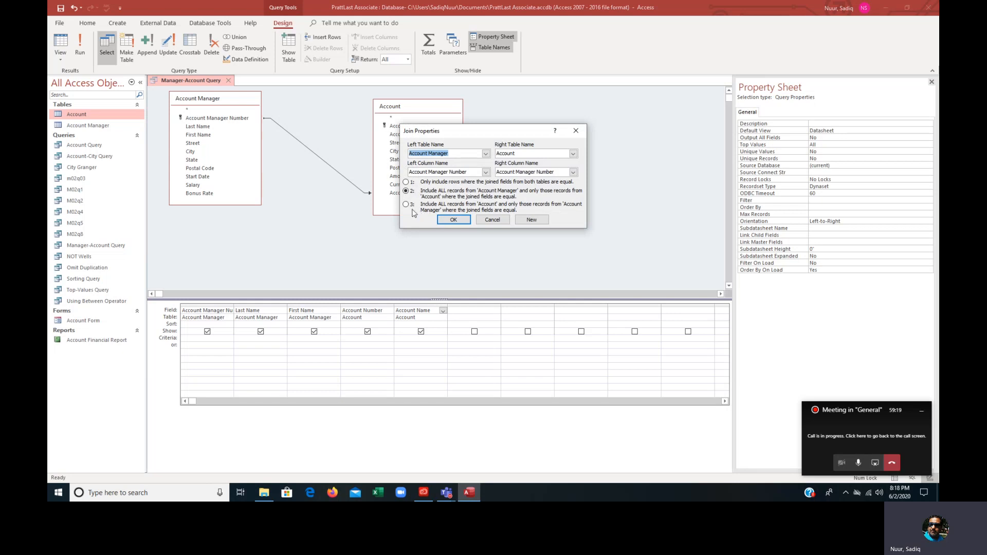
left_click(407, 205)
left_click(453, 220)
left_click(84, 50)
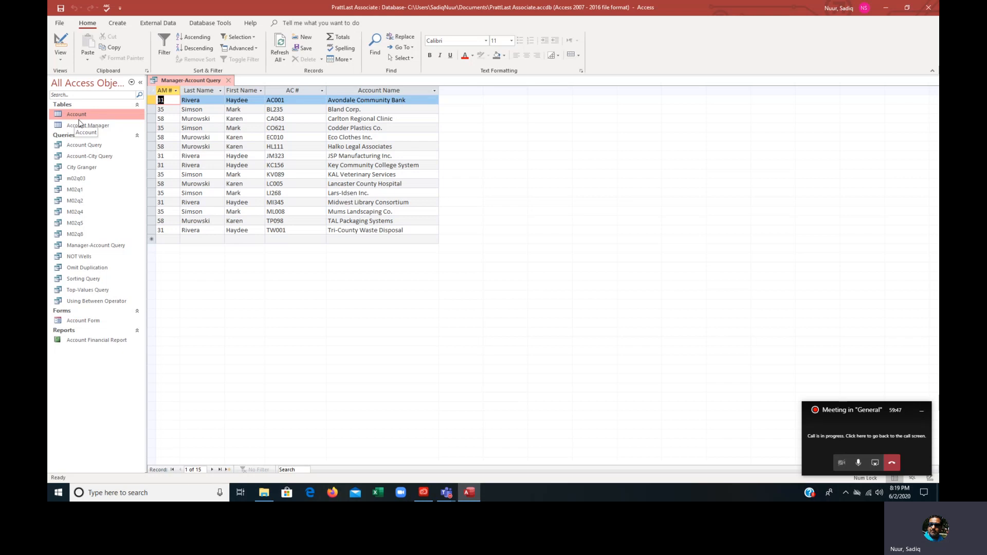
Step: Set the join to include all Account Manager records and only matching Account records, and rerun the query
left_click(61, 59)
left_click(87, 117)
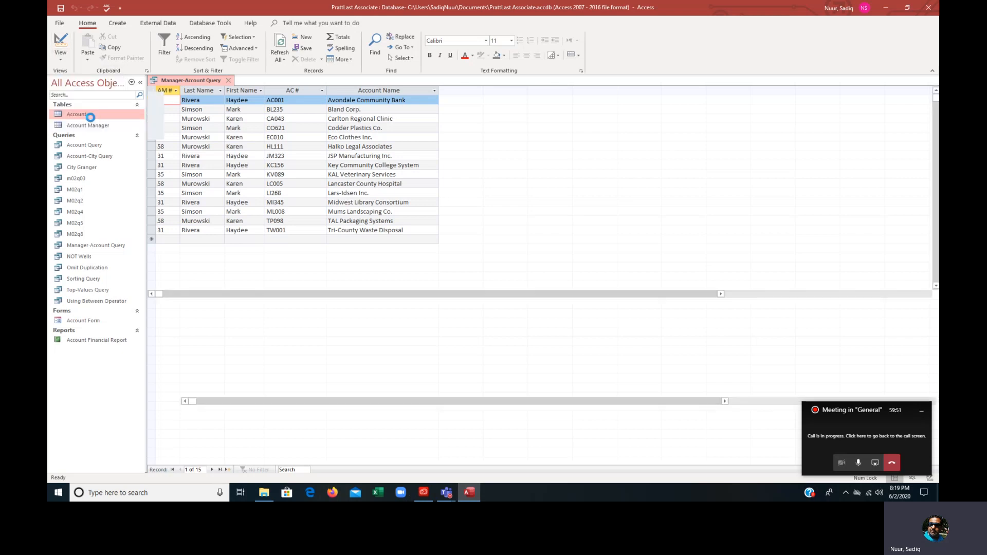
left_click(302, 146)
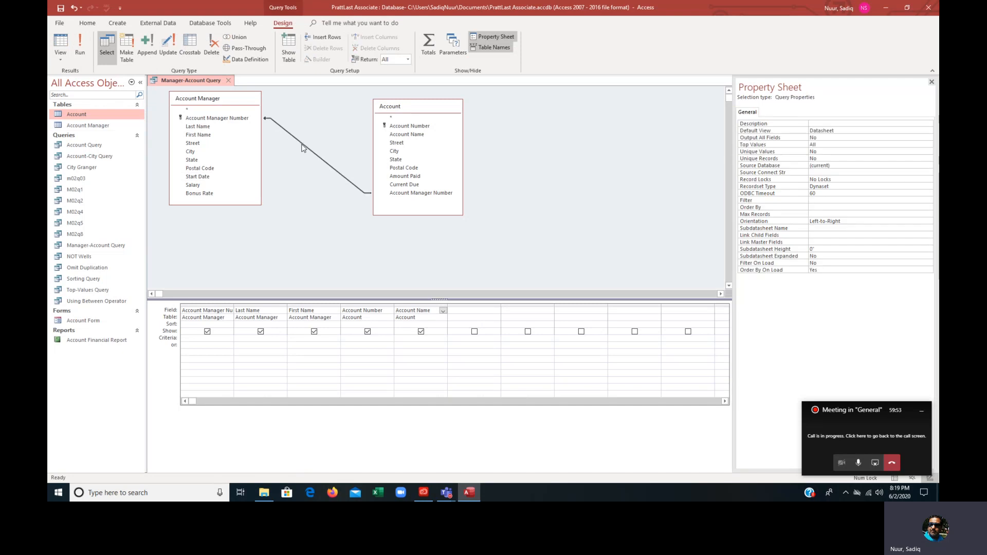
right_click(302, 148)
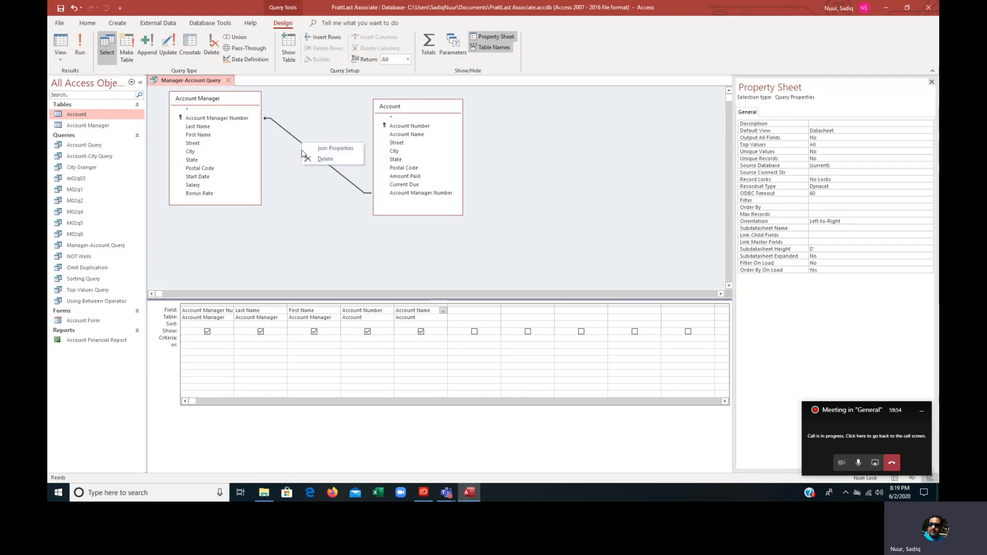
left_click(333, 148)
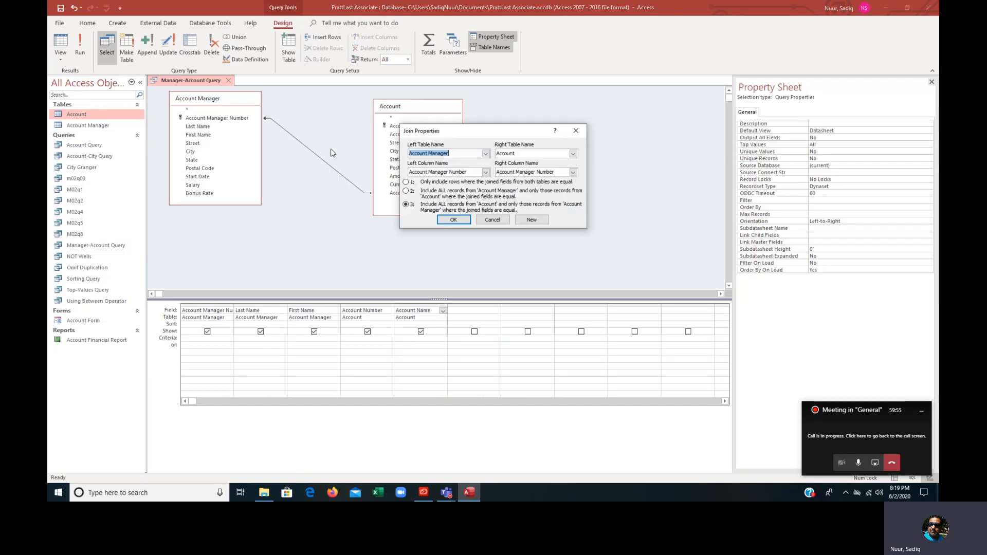
left_click(406, 183)
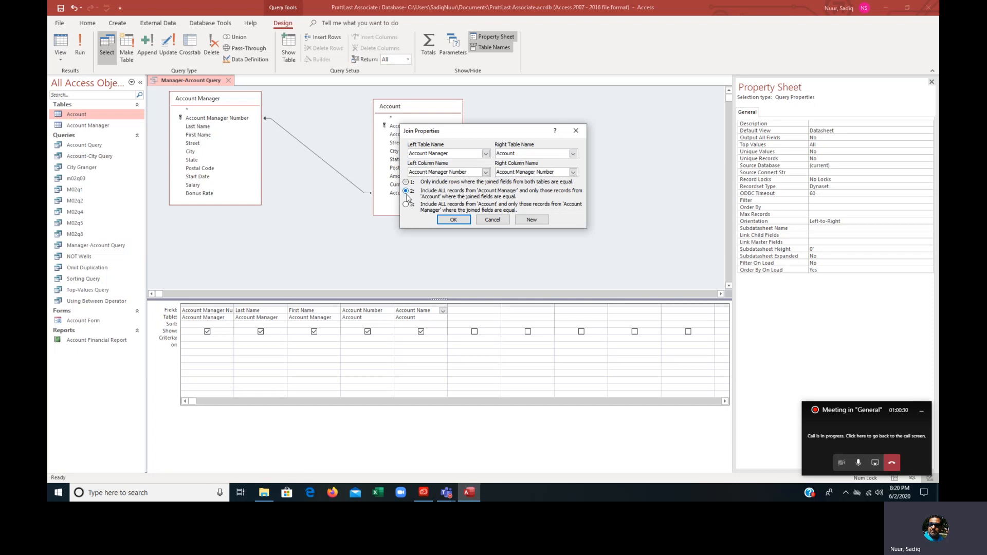
left_click(453, 220)
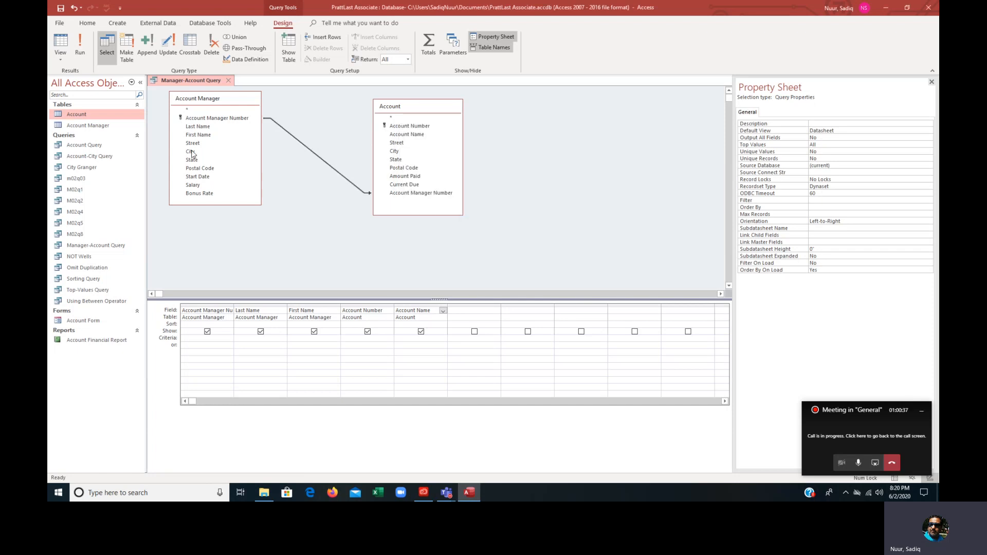
left_click(84, 50)
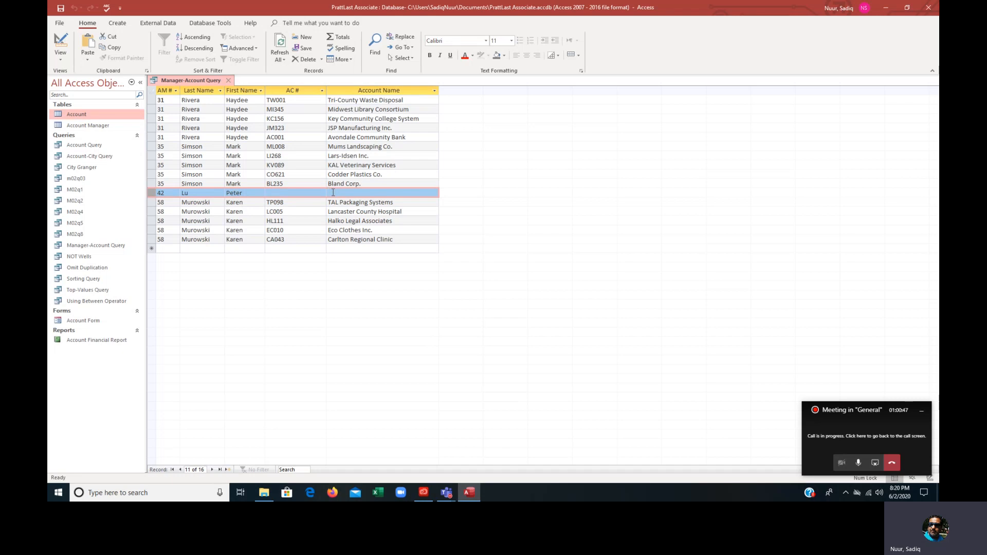
Step: Set the join to only include rows where the joined fields from both tables are equal, and run the query
left_click(61, 41)
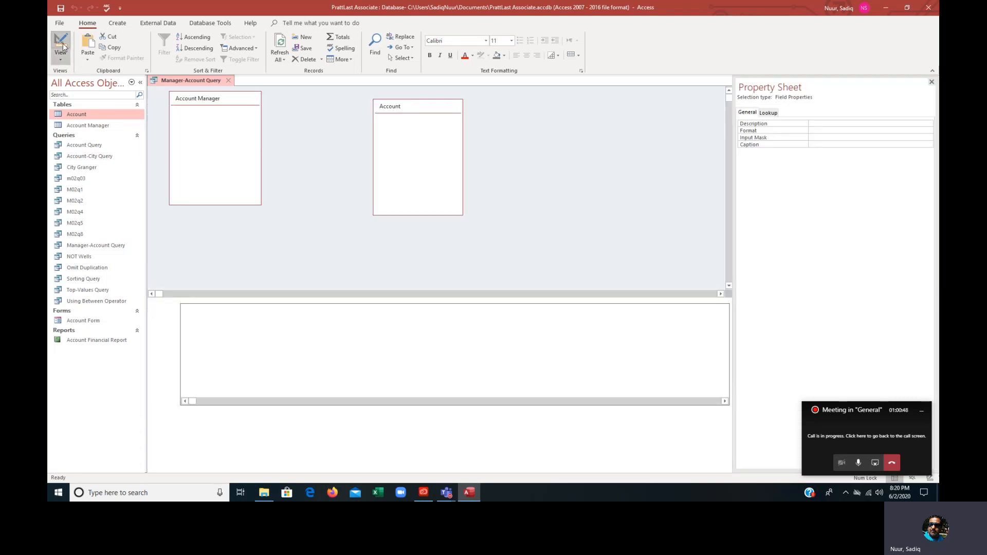
left_click(309, 153)
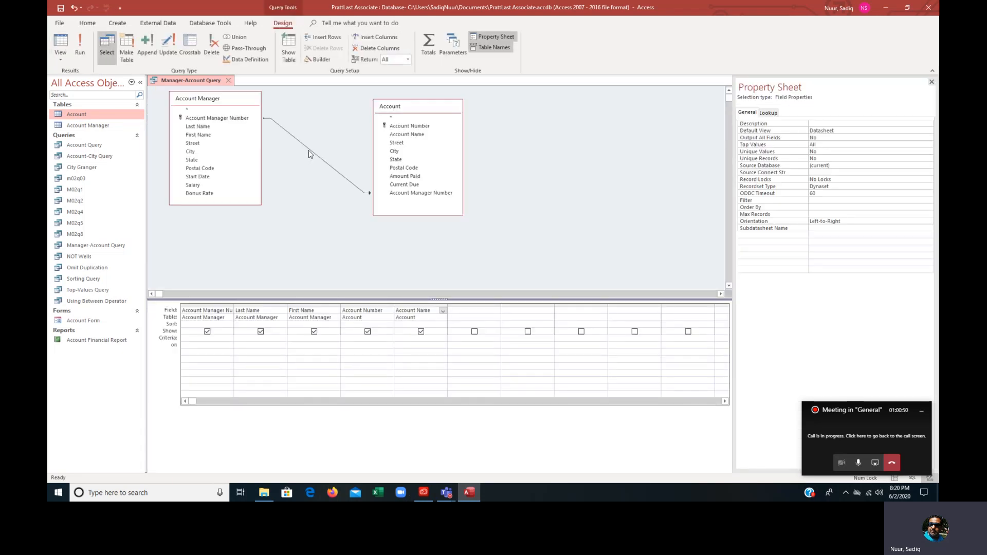
right_click(309, 153)
left_click(339, 155)
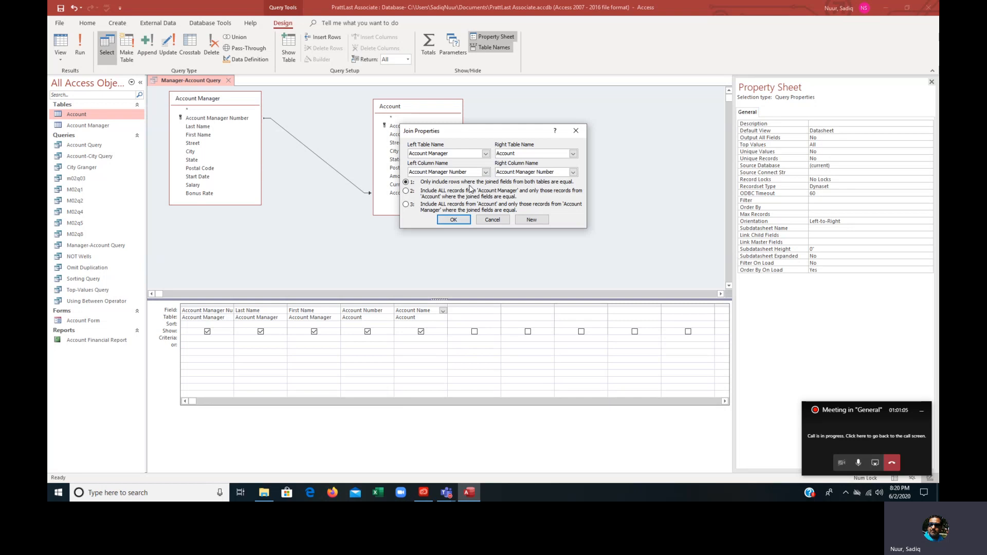
left_click(453, 219)
left_click(79, 48)
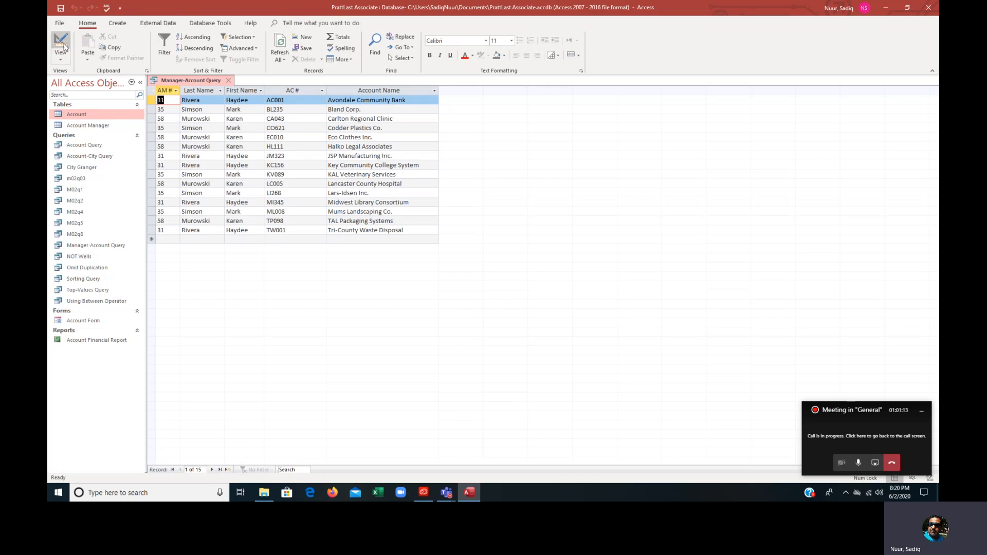
Step: Save the current query object as a new query named Joining two Tables, and close it
left_click(62, 24)
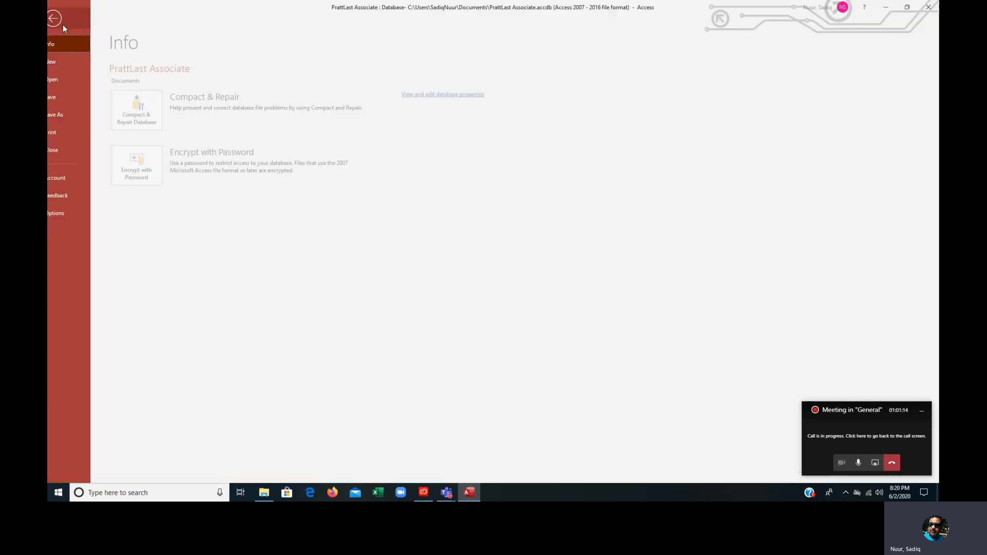
left_click(75, 115)
left_click(175, 123)
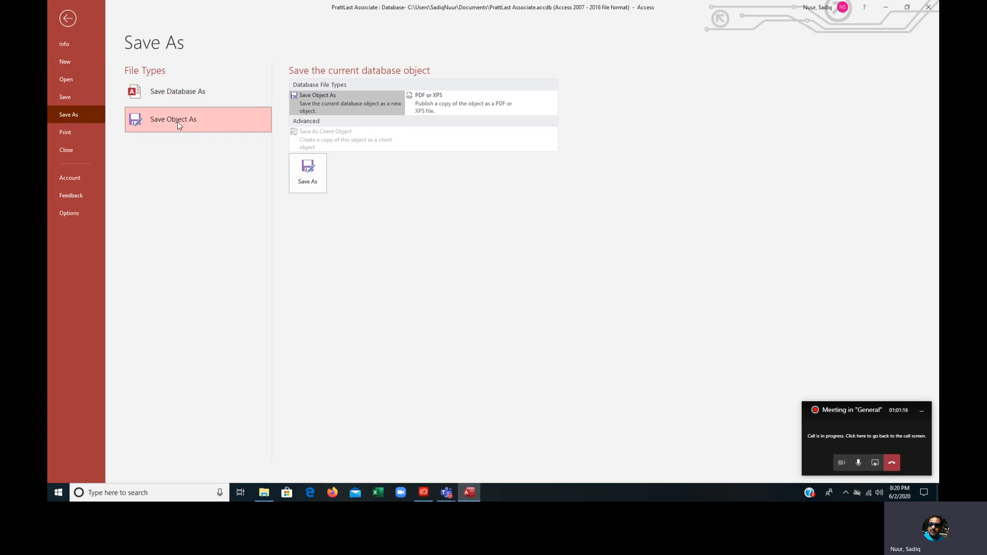
left_click(312, 178)
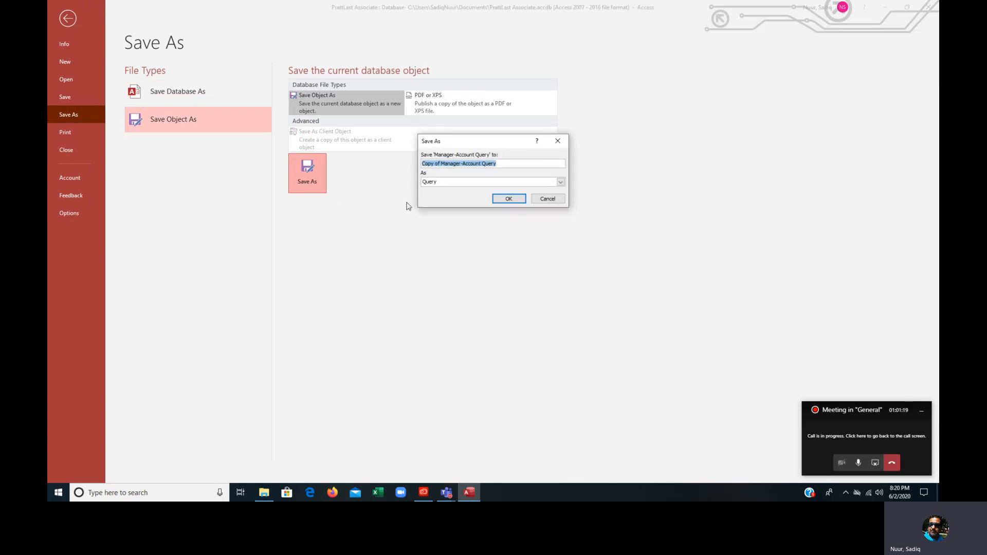
type("Joining")
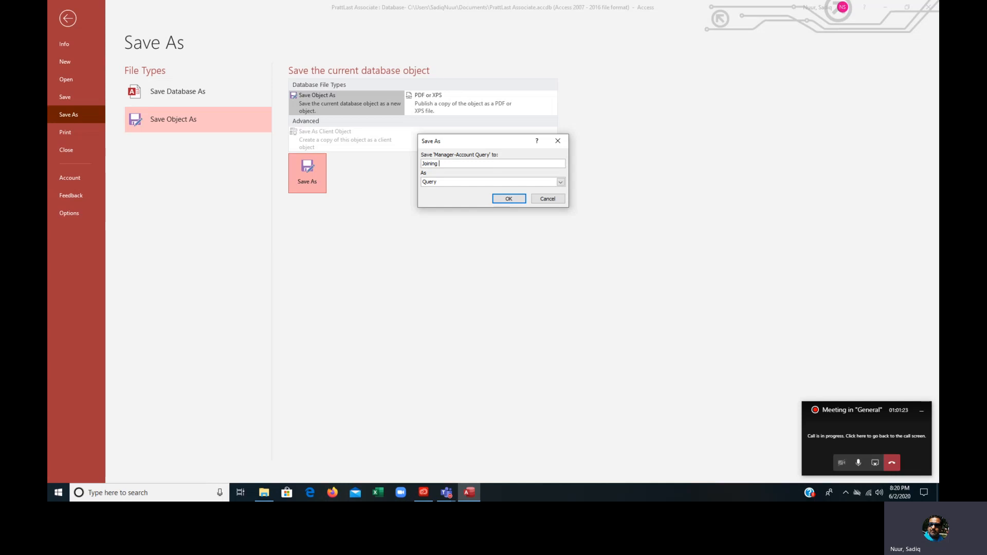
type(" tw")
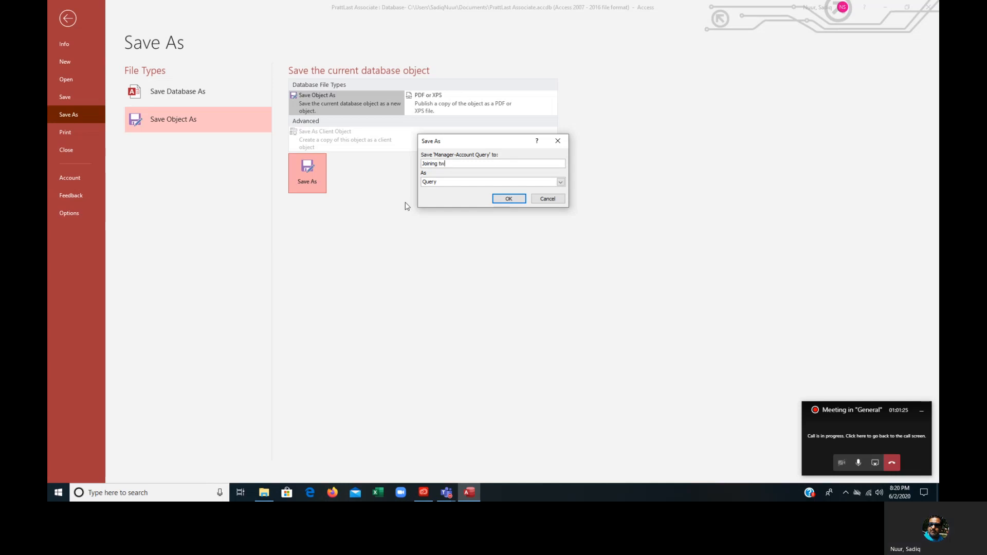
type("o Tables")
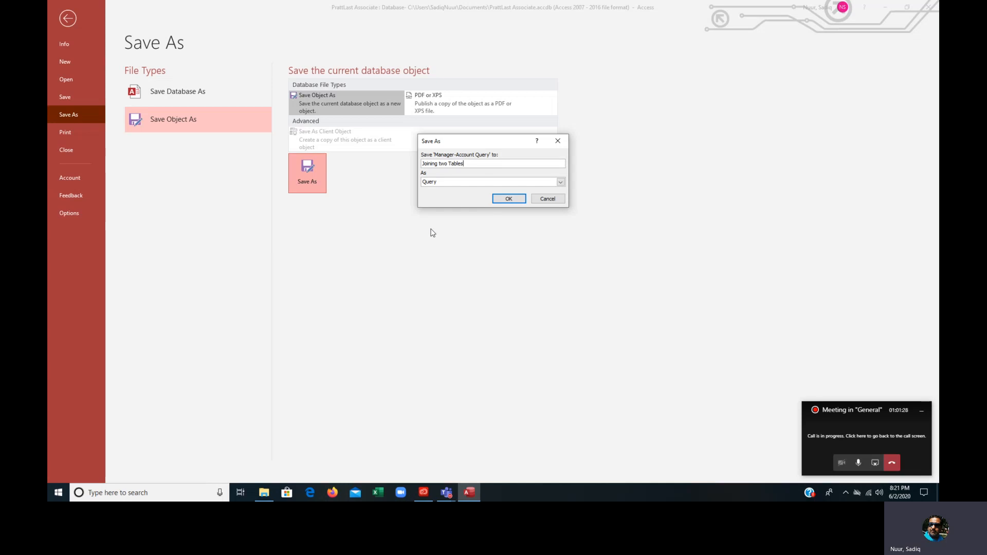
left_click(505, 200)
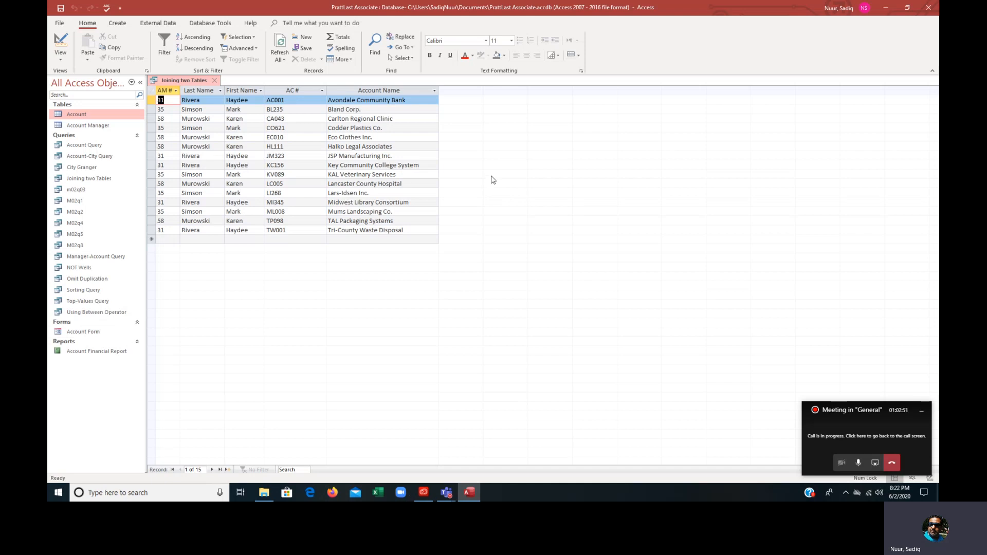
left_click(216, 80)
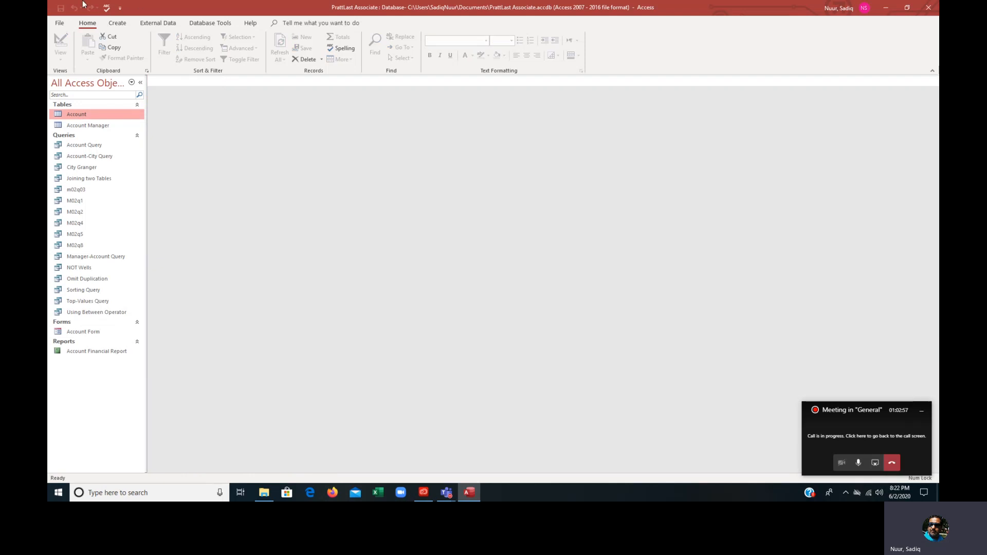
Step: Start the Report Wizard and add Account Manager Number, Last Name and First Name from the Account Manager table
left_click(118, 23)
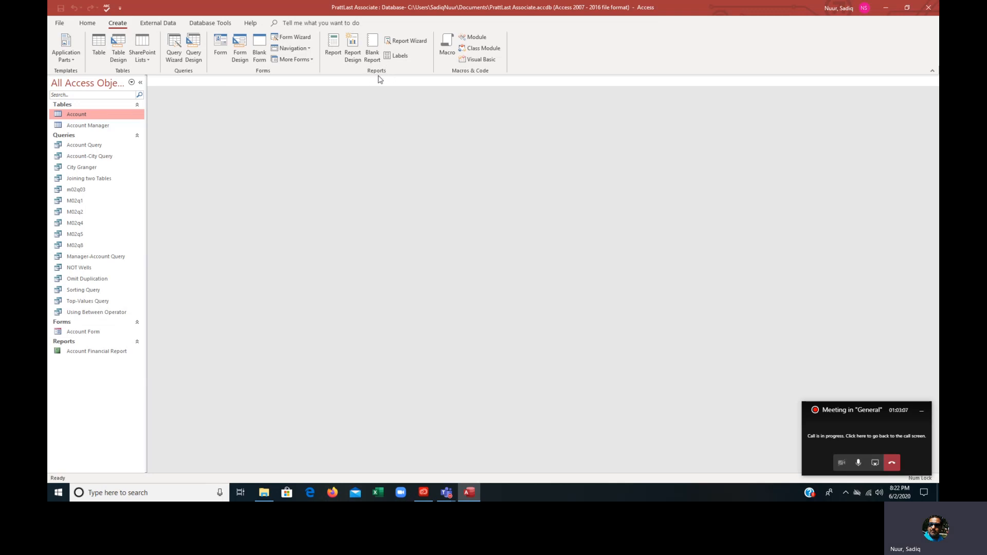
left_click(409, 41)
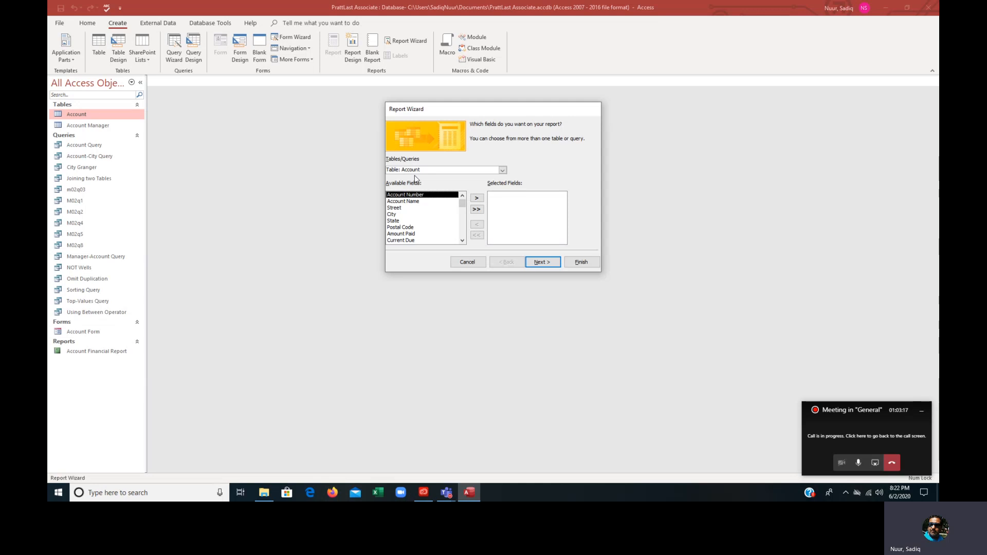
left_click(502, 171)
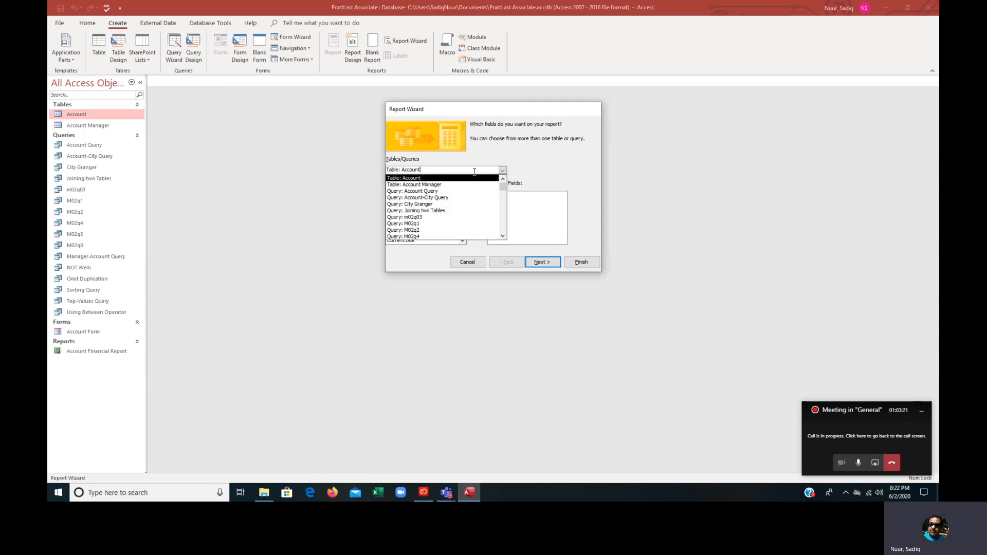
left_click(457, 185)
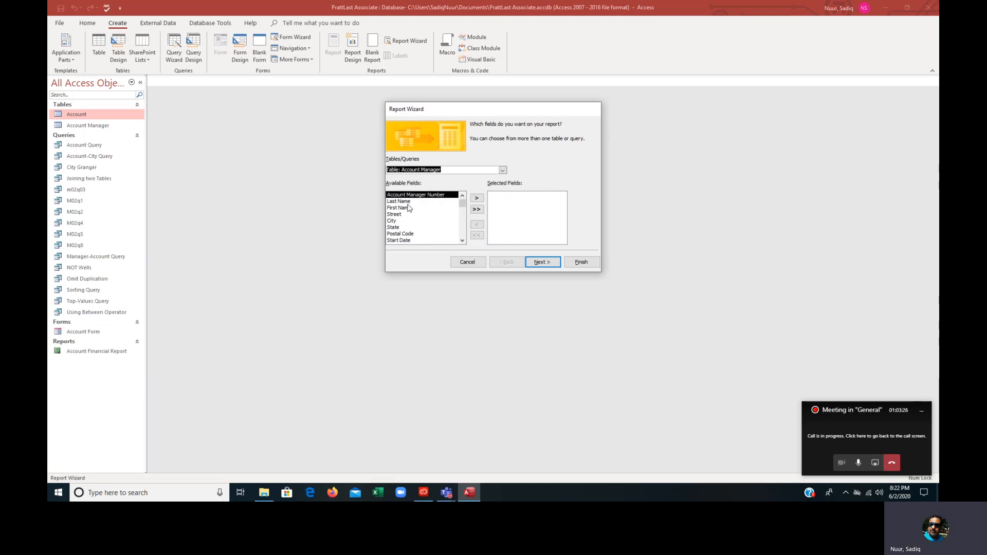
left_click(477, 201)
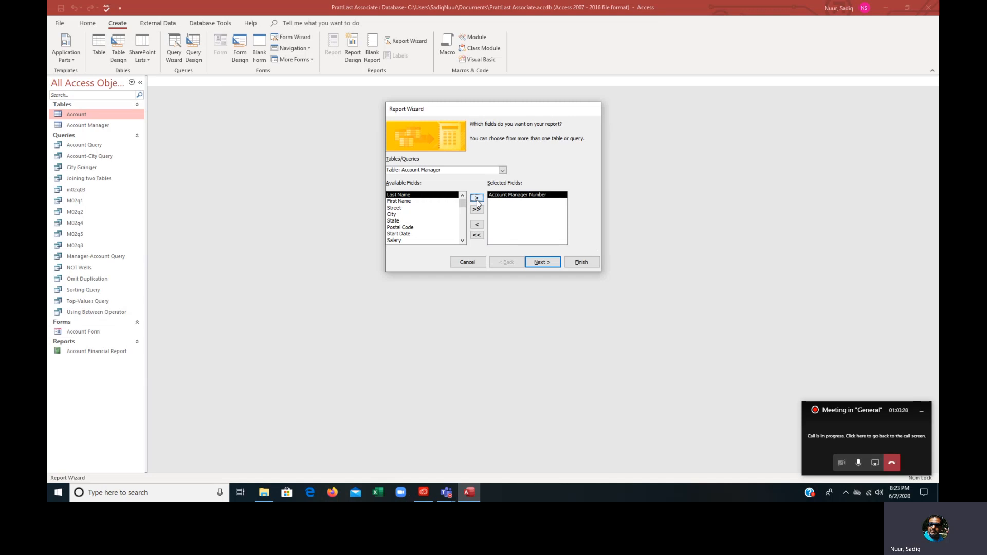
left_click(477, 200)
left_click(477, 201)
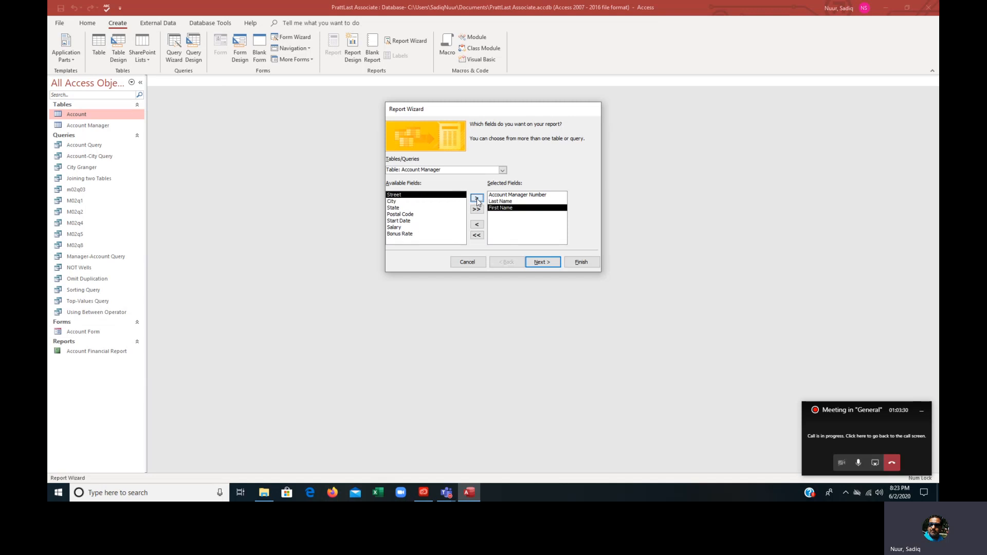
Step: Add Account Number and Account Name from the Account table to the report's selected fields
left_click(502, 171)
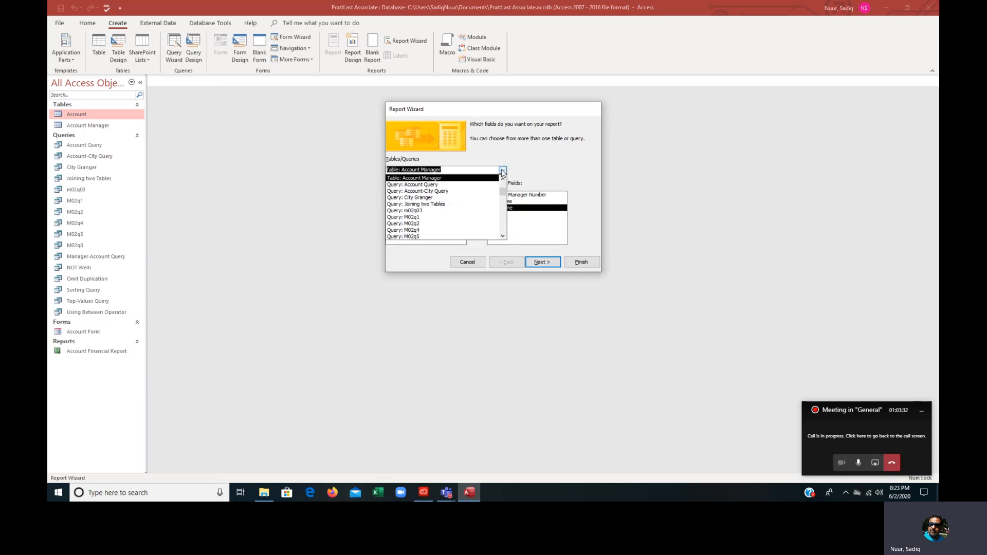
left_click(472, 179)
left_click(501, 172)
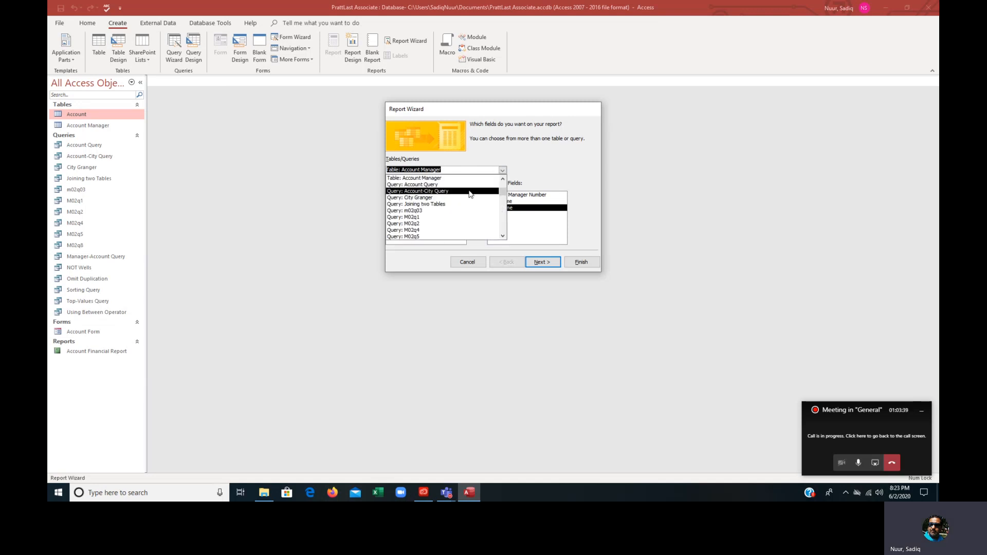
left_click_drag(502, 191, 502, 183)
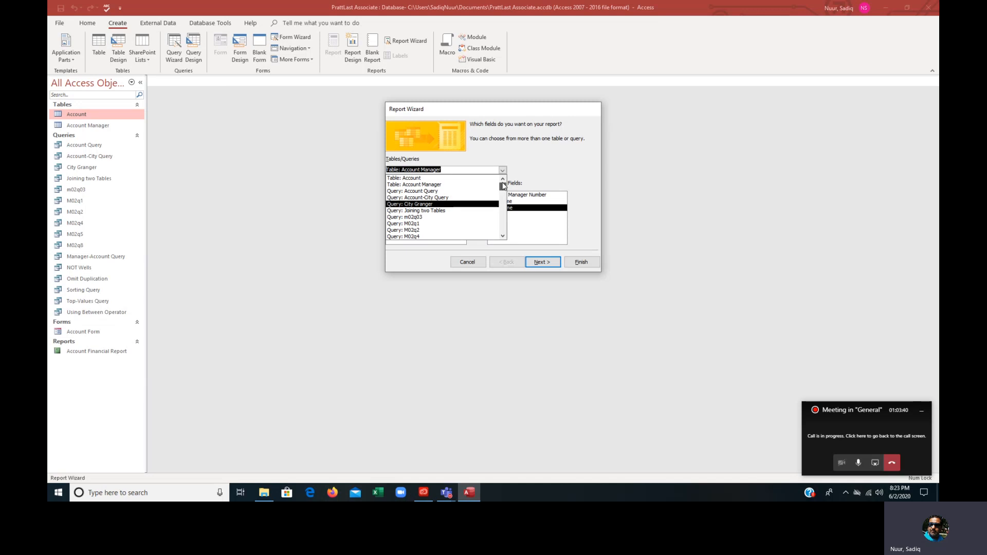
left_click(460, 178)
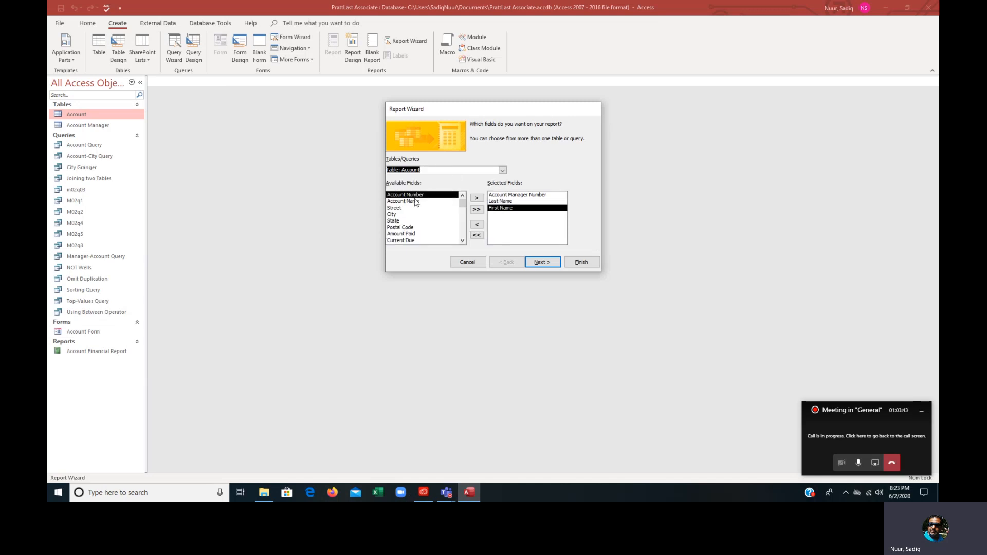
left_click(476, 199)
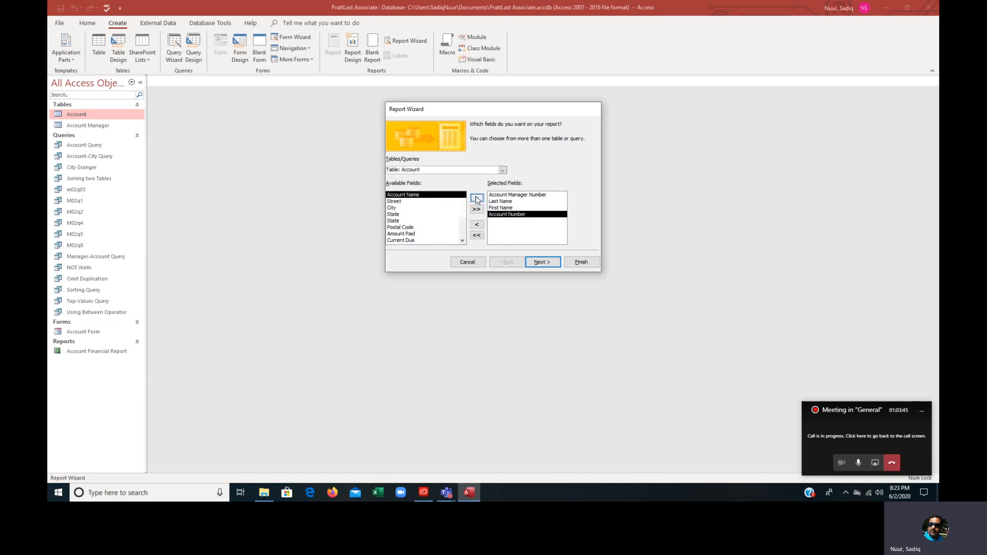
left_click(477, 199)
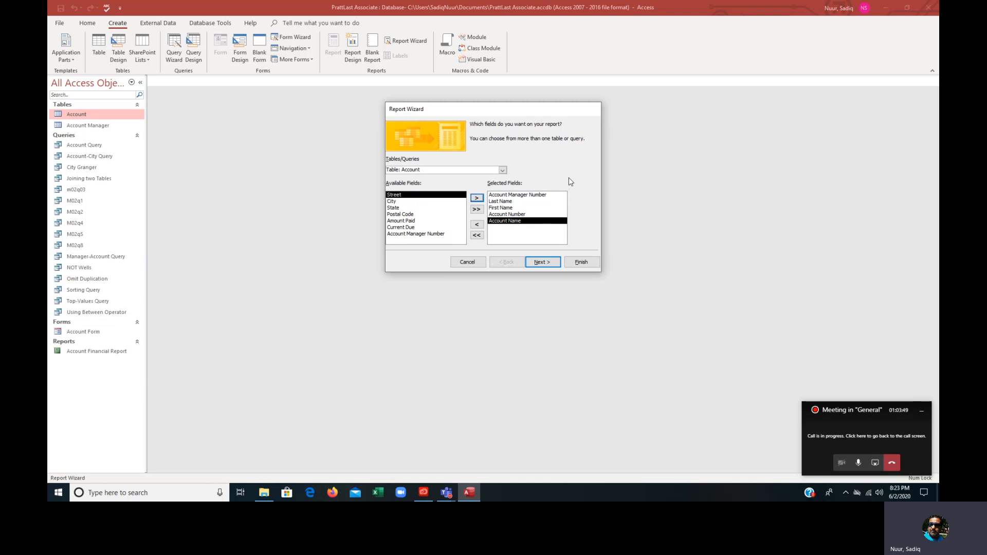
Step: Try to continue the Report Wizard with the fields from both tables, and cancel the wizard
left_click(544, 263)
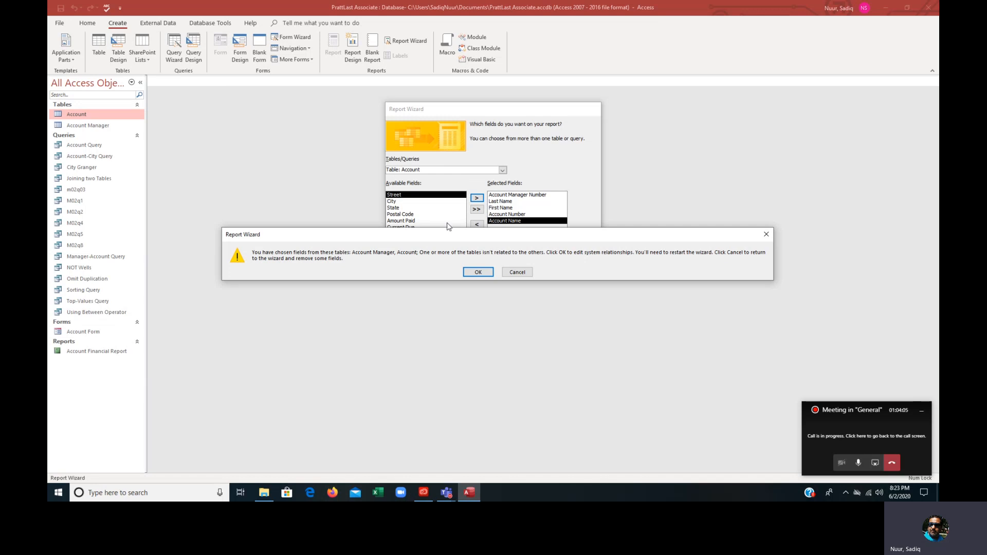
left_click(517, 272)
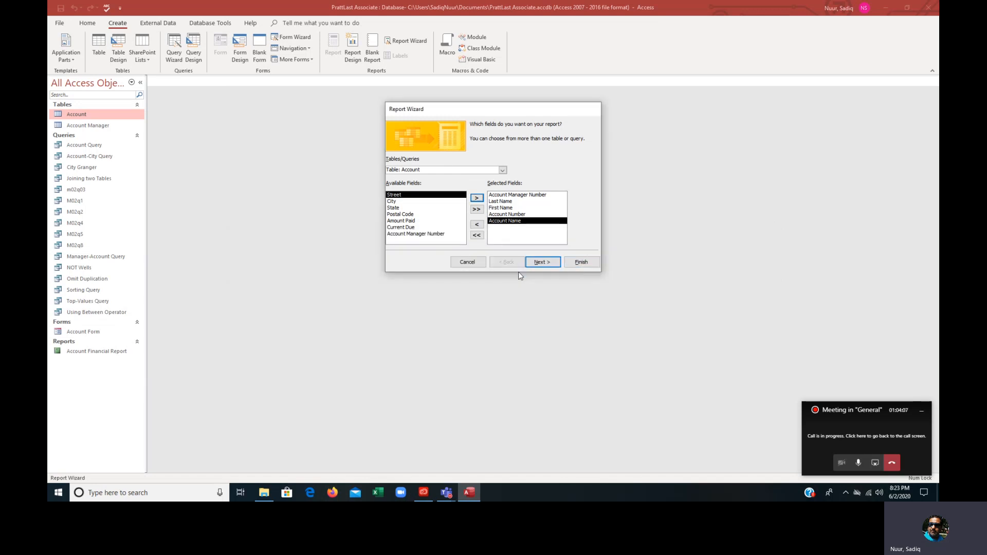
left_click(468, 263)
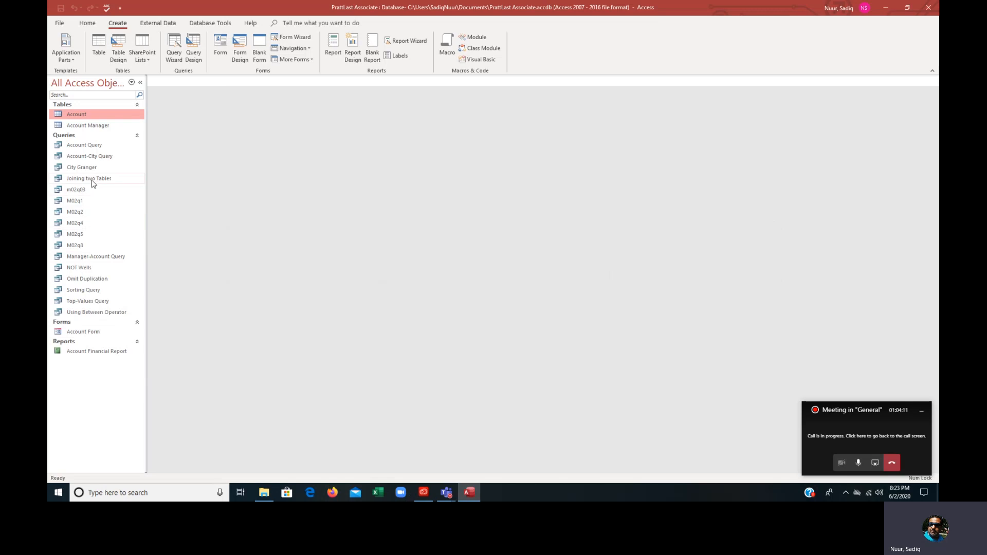
Step: Open the Manager-Account Query to view its records
left_click(92, 259)
double_click(91, 259)
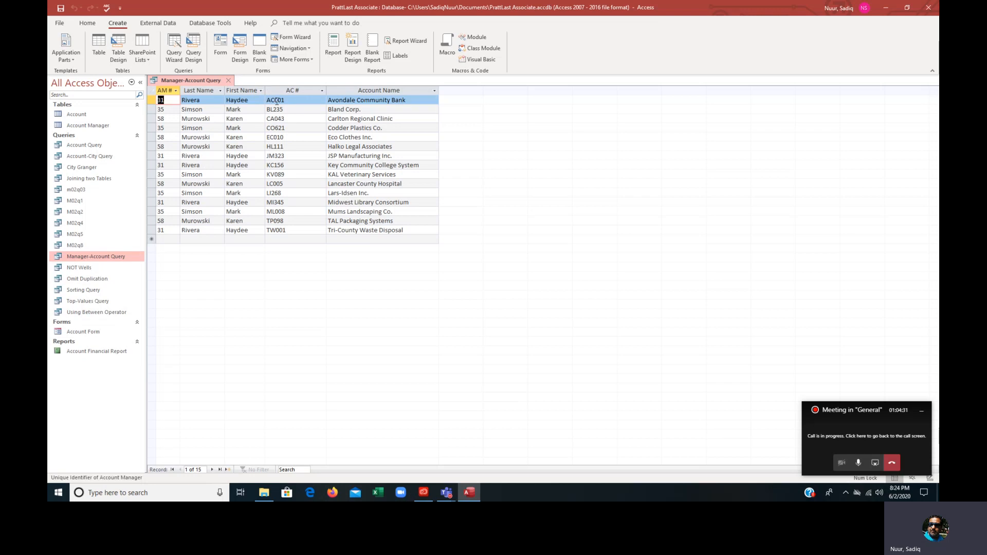
Step: Close the query, start the Report Wizard, and add all fields from Manager-Account Query to the report
left_click(232, 81)
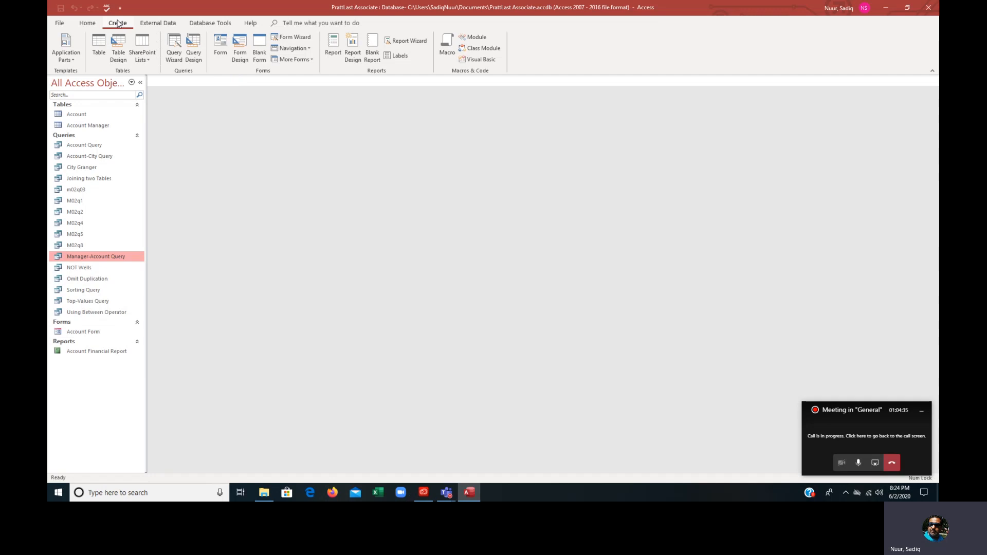
left_click(410, 42)
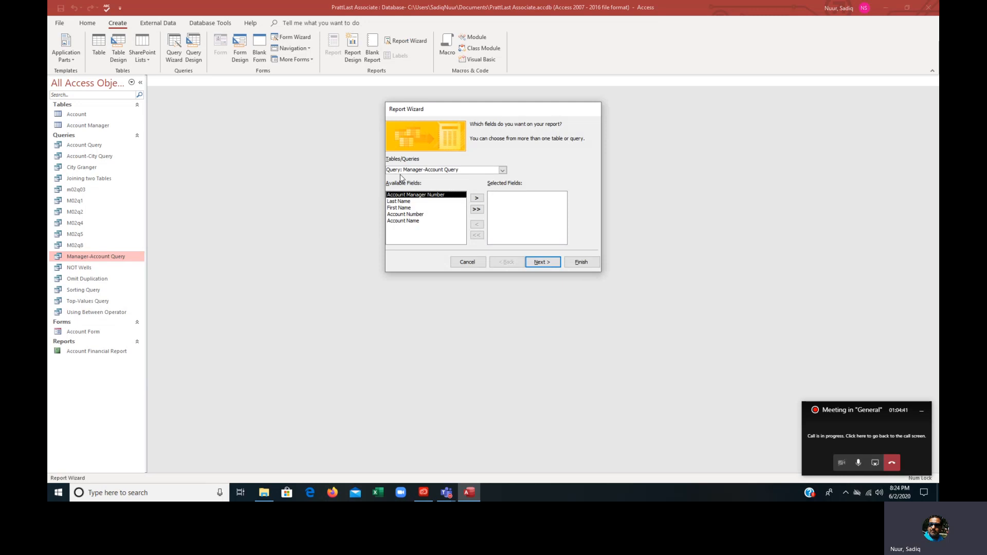
left_click(502, 170)
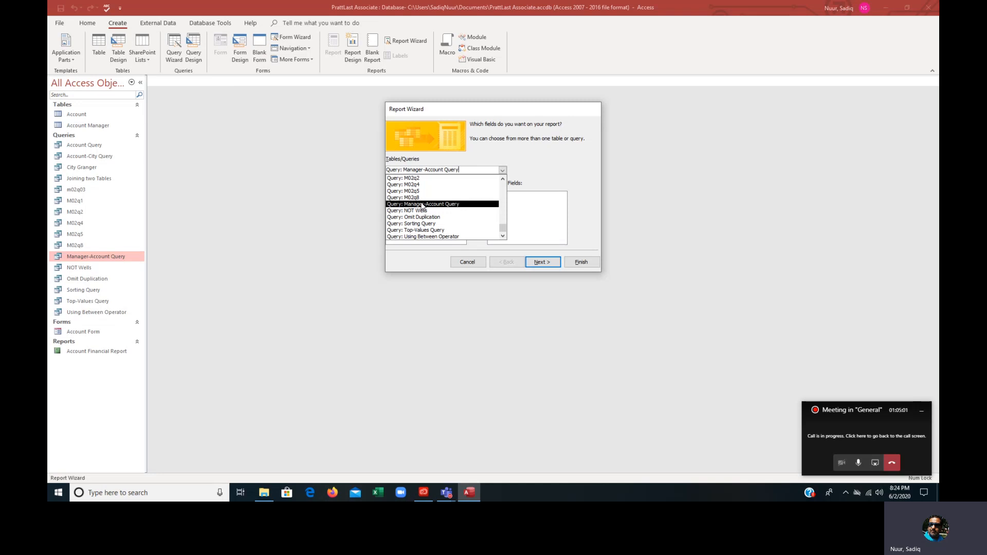
left_click(422, 204)
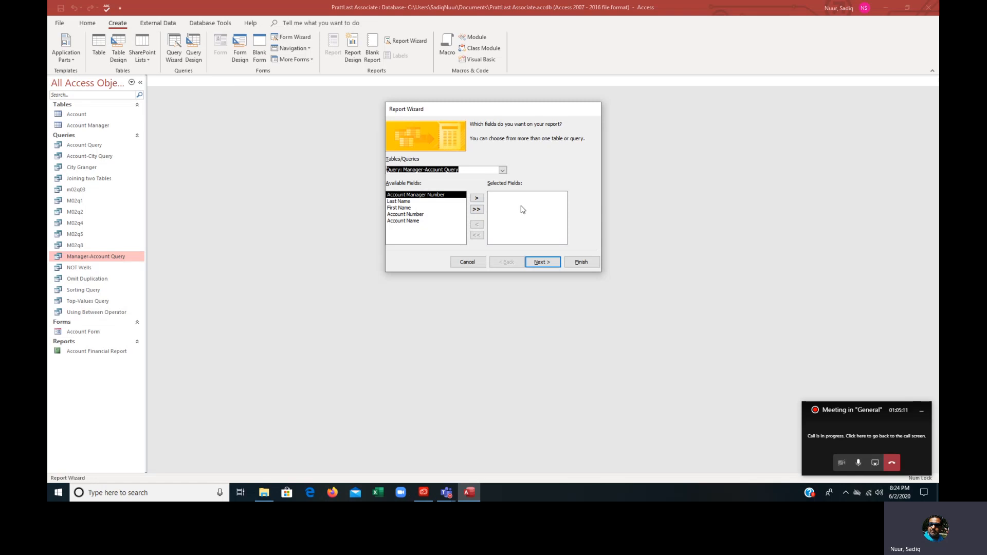
left_click(476, 210)
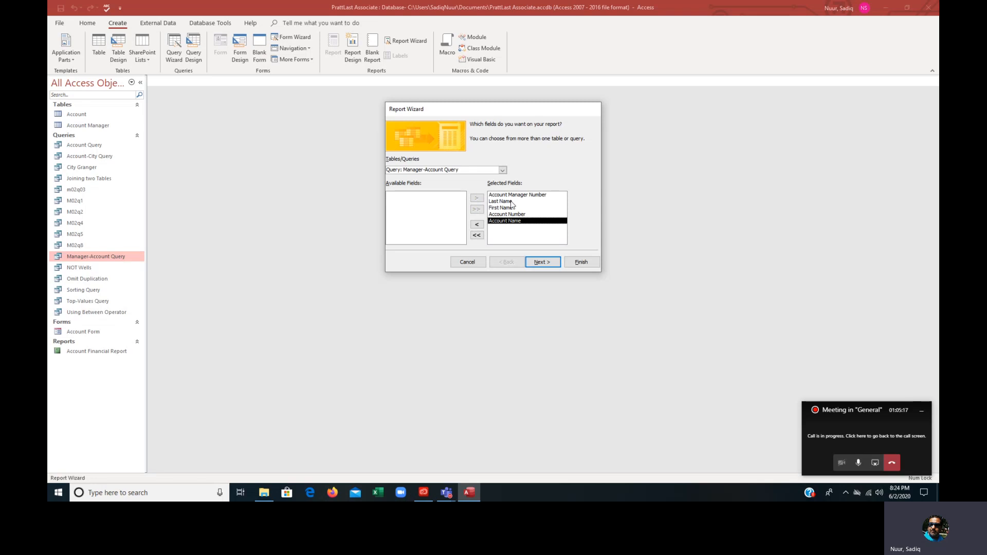
Step: Leave the report without grouping or sorting, and lay it out as Tabular in Landscape orientation
left_click(542, 262)
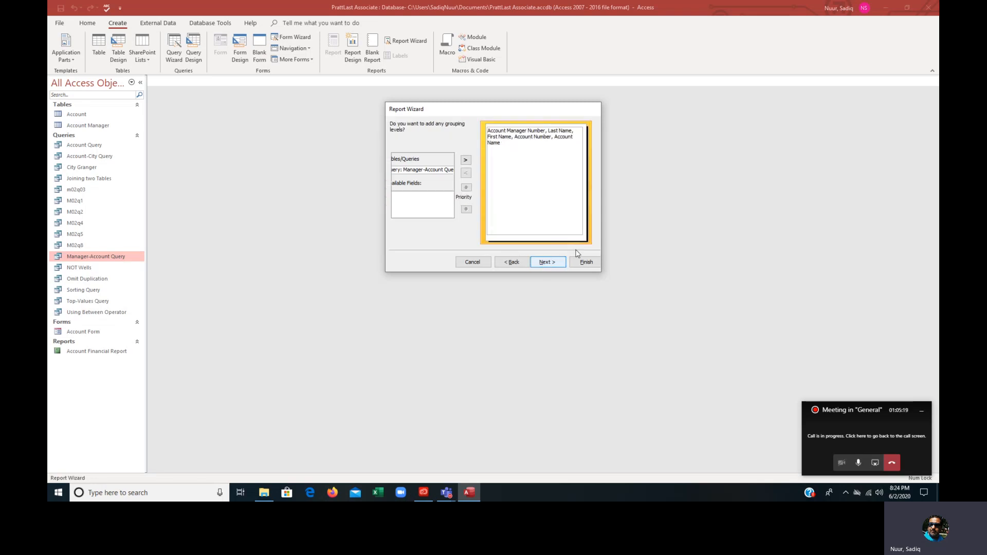
left_click(553, 264)
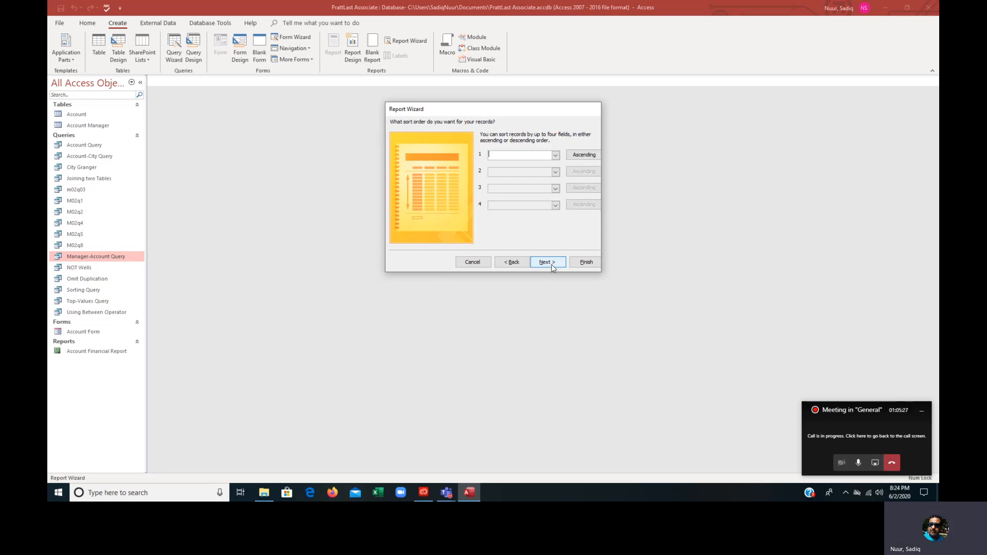
left_click(553, 264)
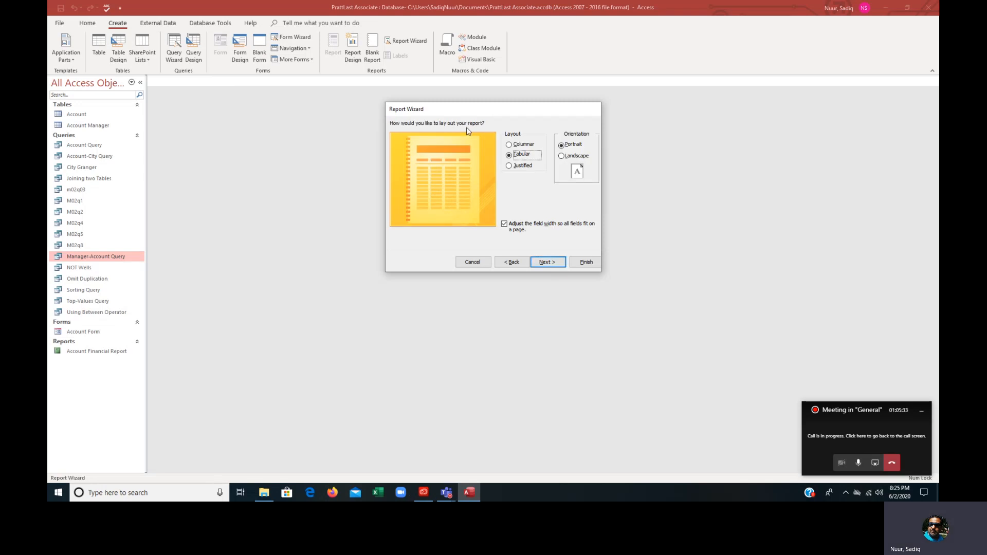
left_click(562, 156)
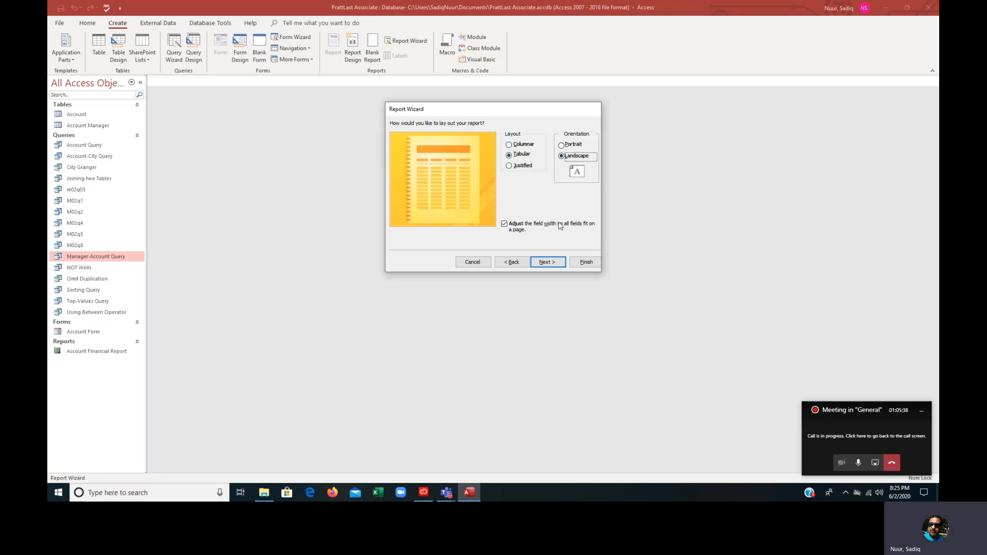
left_click(547, 262)
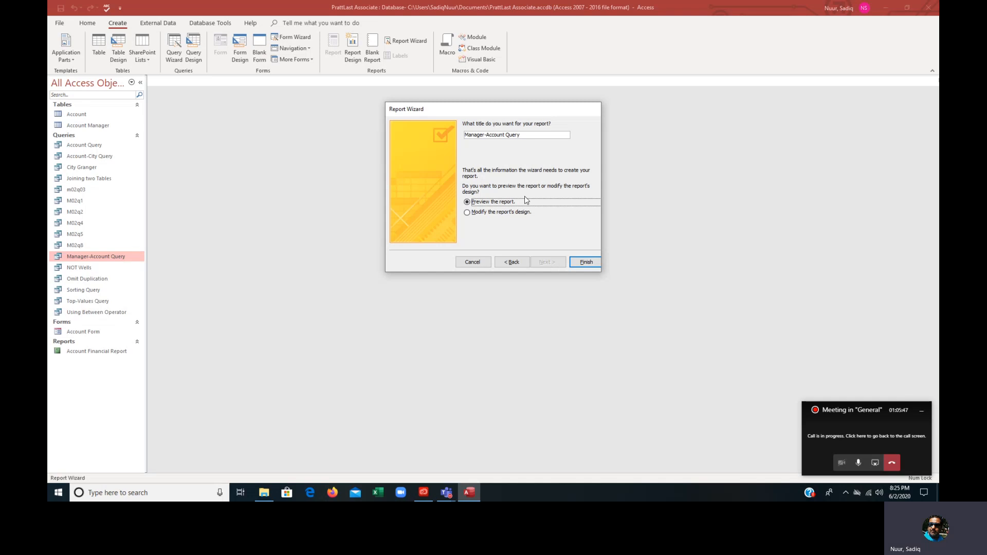
Step: Title the report Manager-Account Report and finish the wizard with a preview of it
left_click(522, 135)
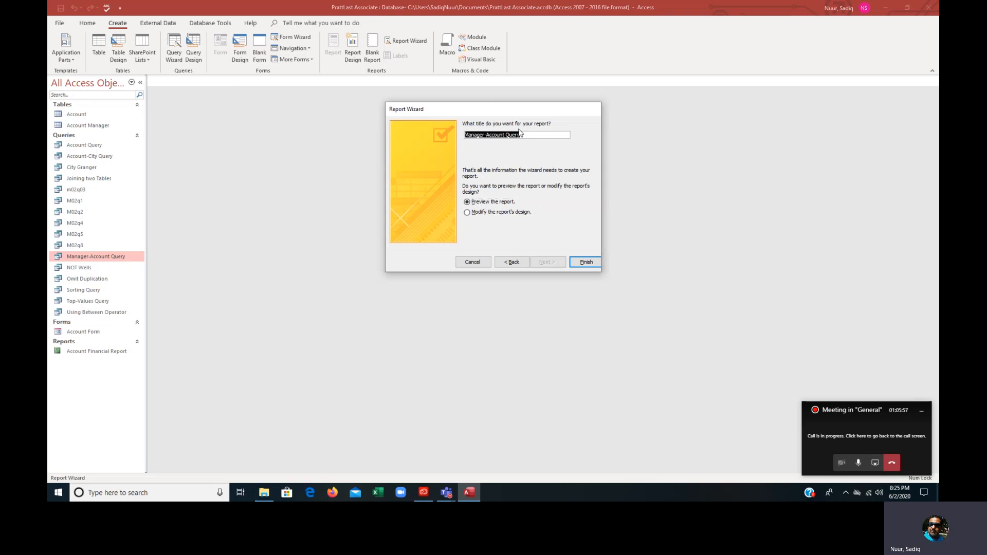
left_click(523, 136)
double_click(517, 135)
type("Rep")
left_click(587, 263)
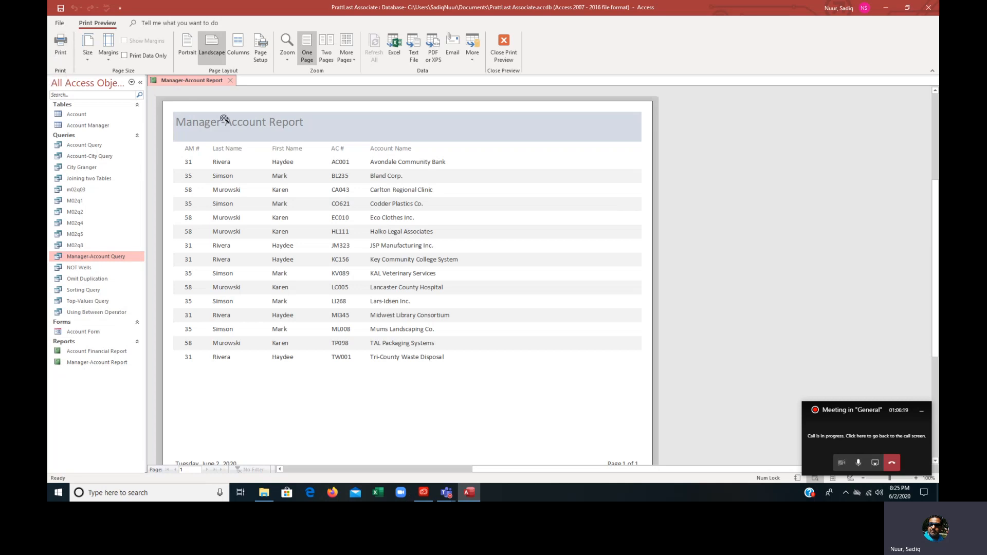
Step: Leave the preview, close the report's design, and reopen Manager-Account Report to view it before closing it
left_click(505, 46)
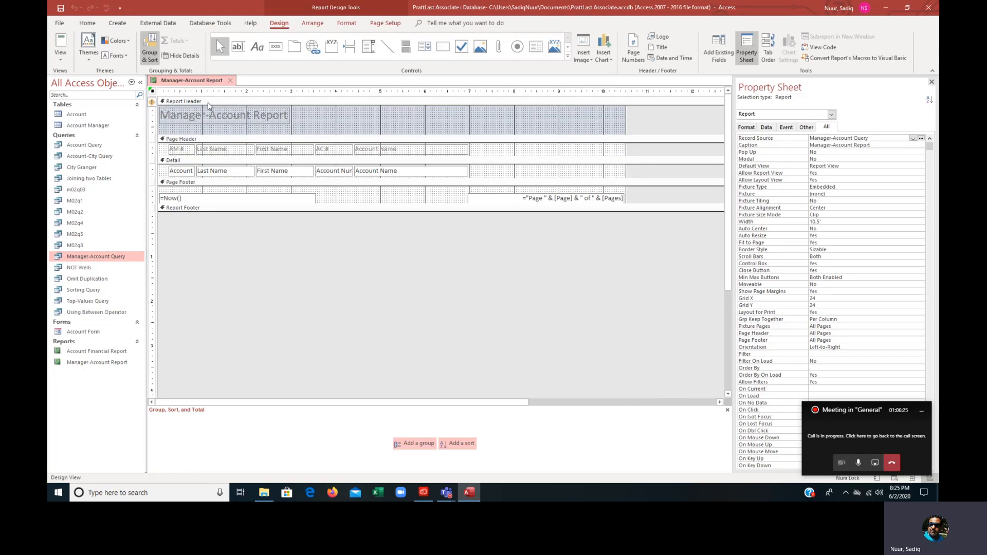
left_click(233, 80)
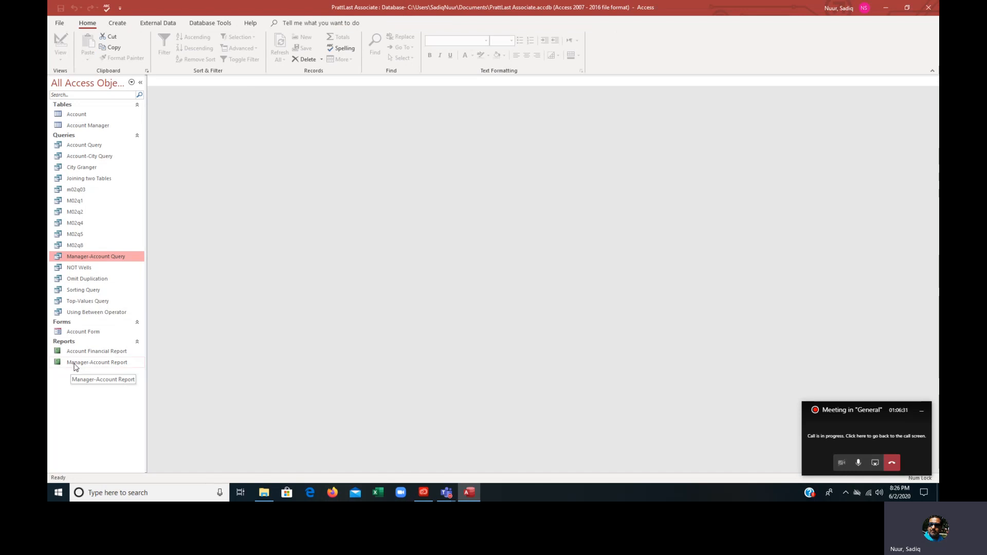
left_click(99, 365)
double_click(99, 363)
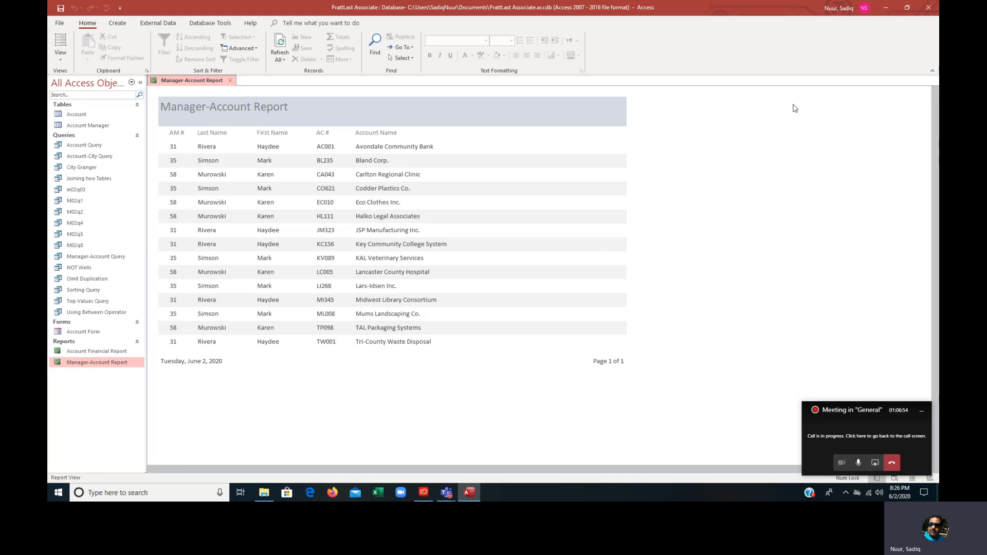
left_click(231, 81)
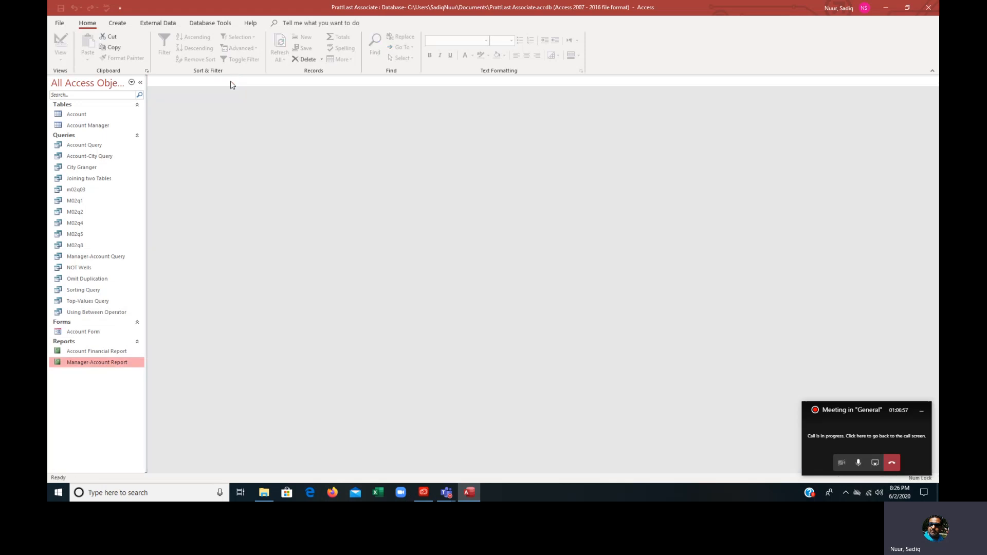
Step: Check the records of Manager-Account Query and create a form based on that query
left_click(82, 258)
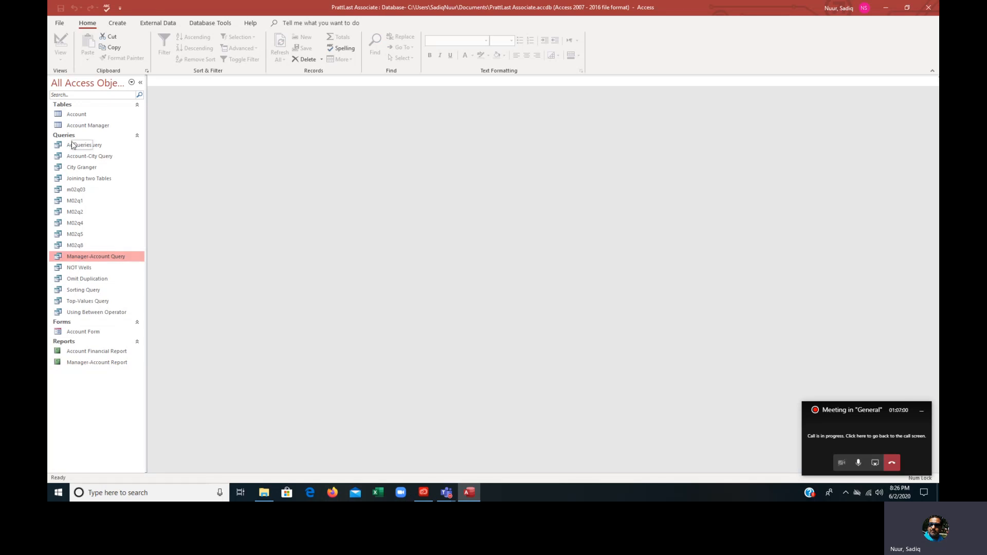
double_click(91, 257)
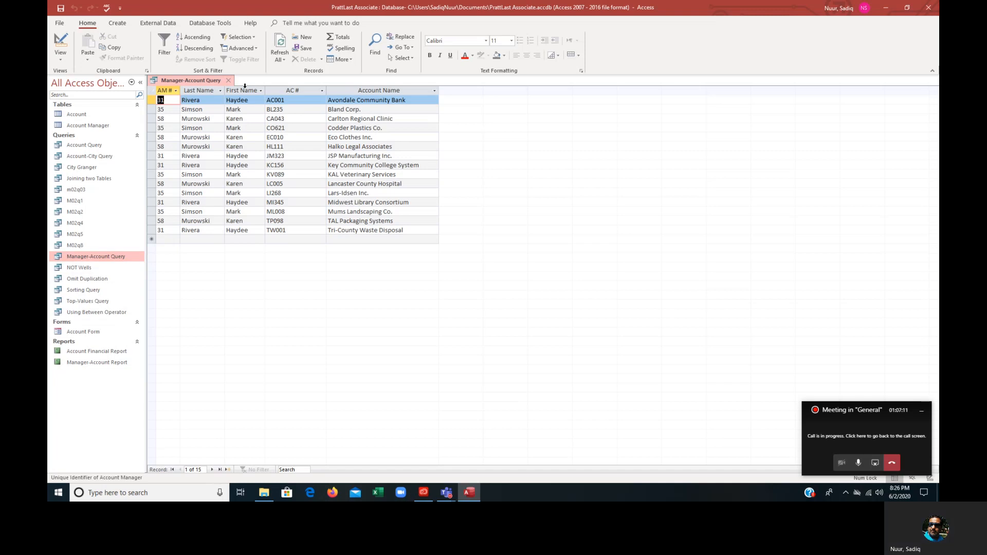
left_click(227, 81)
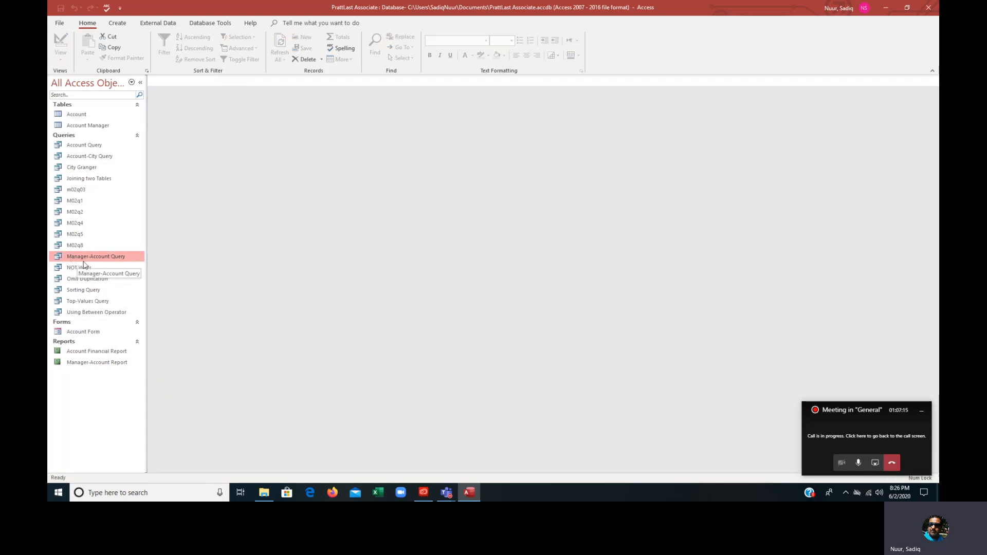
left_click(119, 22)
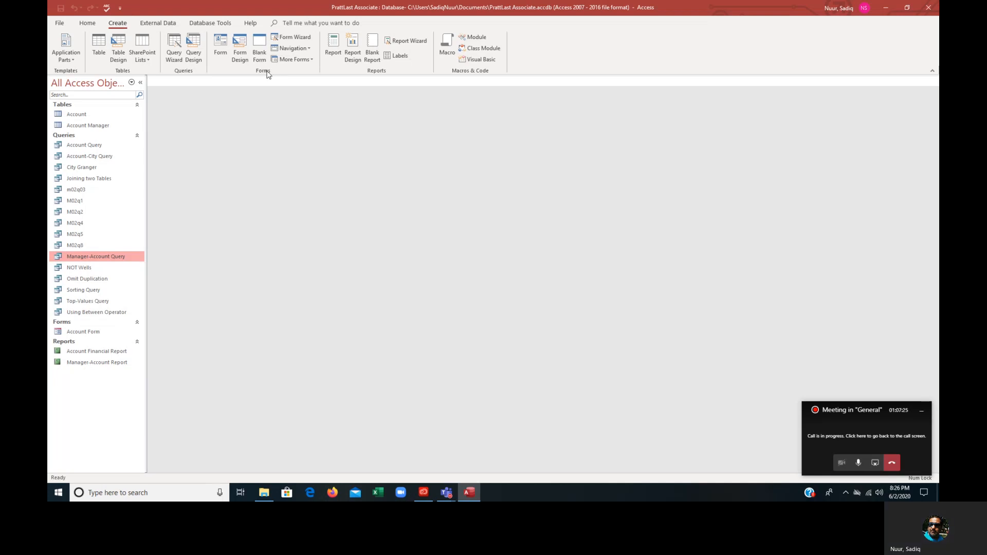
left_click(219, 40)
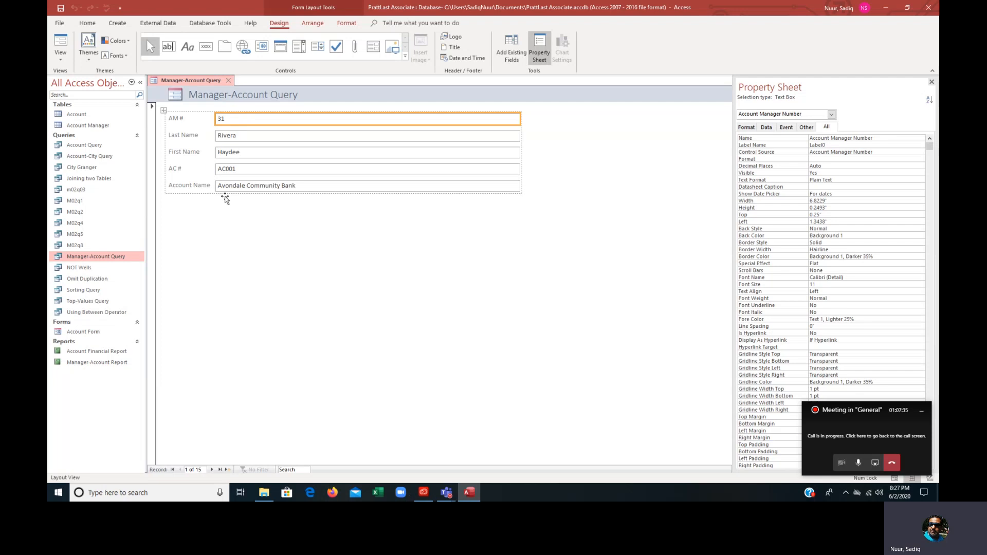
Step: Format the values of all five fields on the form as bold red text
left_click(348, 30)
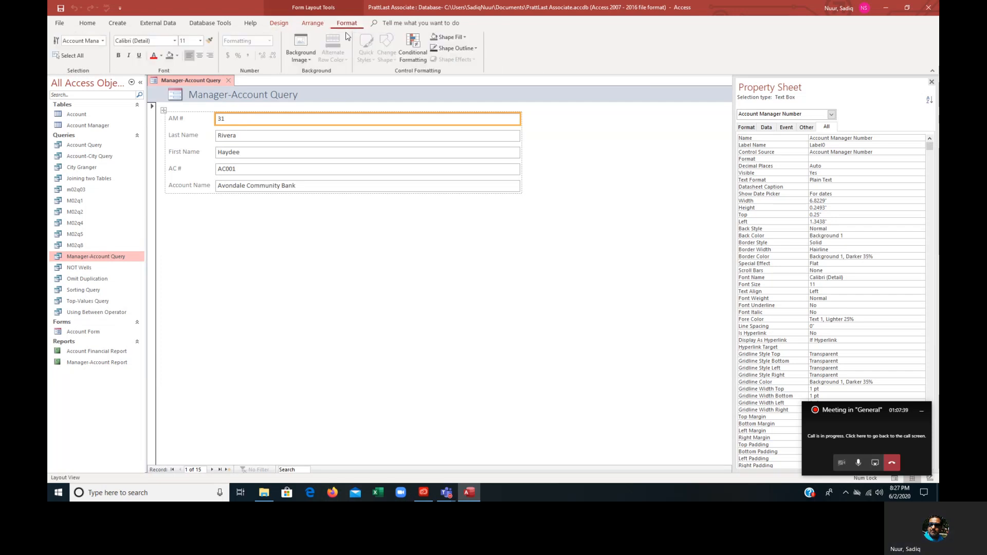
left_click(275, 138, "shift")
left_click(264, 155, "shift")
left_click(261, 171, "shift")
left_click(257, 188, "shift")
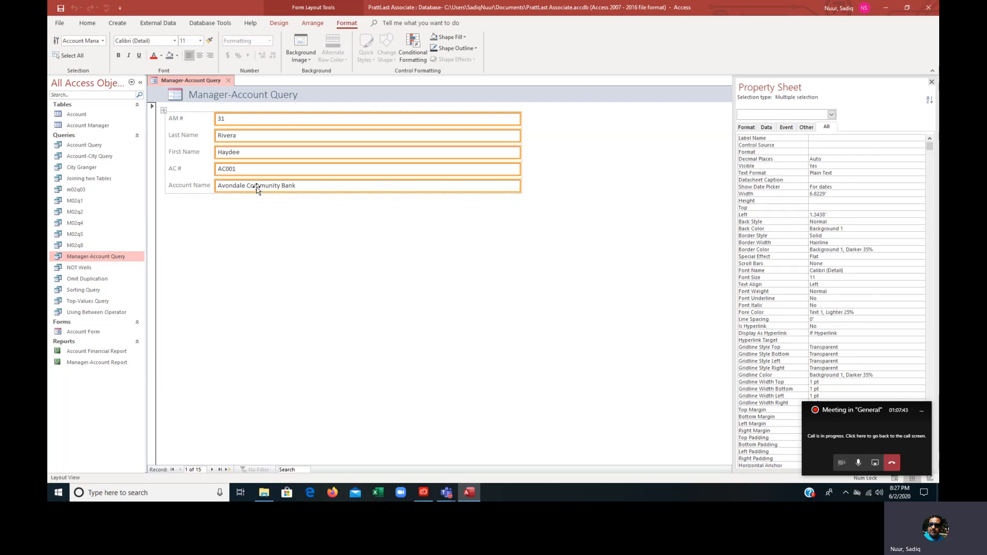
left_click(120, 55)
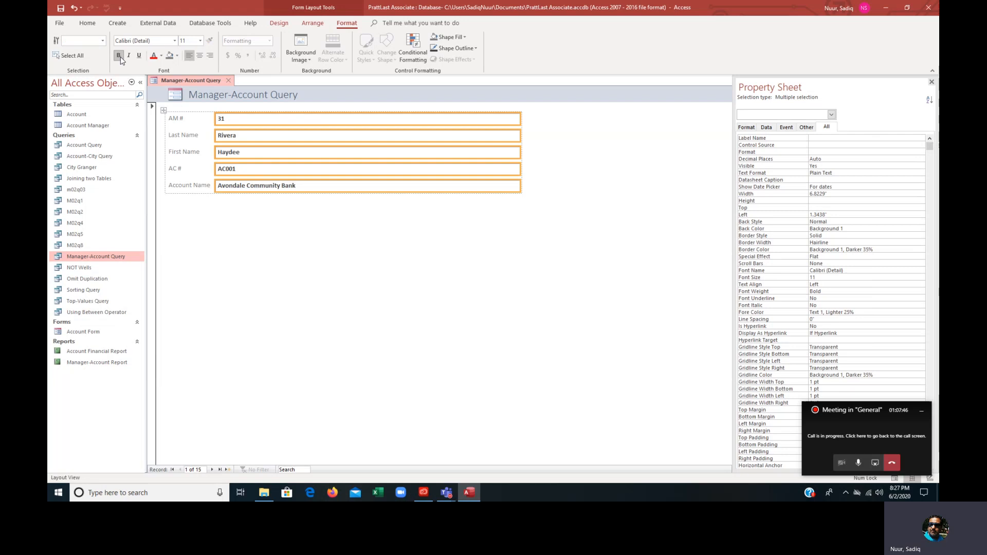
left_click(153, 55)
Step: Format all five field labels on the form as bold purple text
left_click(177, 119)
left_click(177, 136, "shift")
left_click(179, 152, "shift")
left_click(174, 170, "shift")
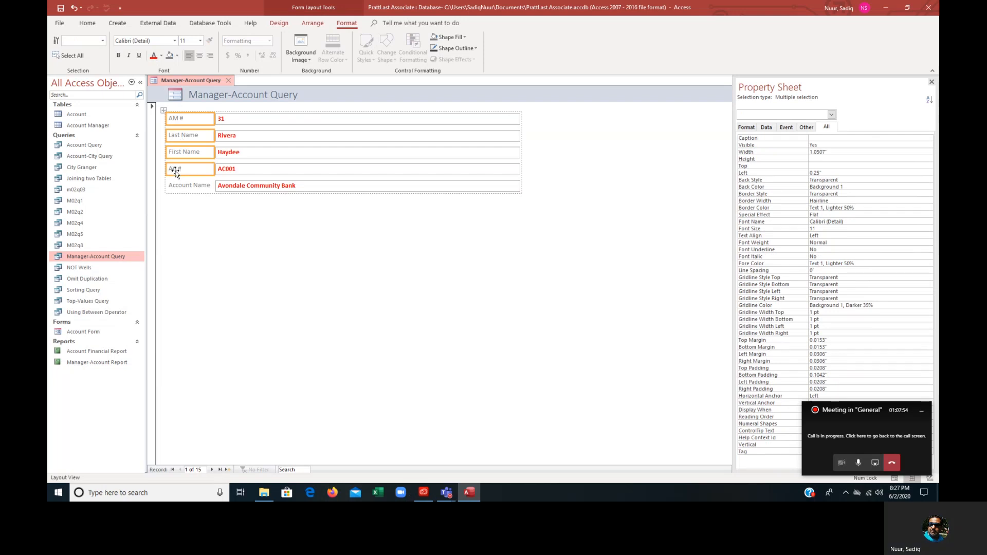
left_click(186, 185, "shift")
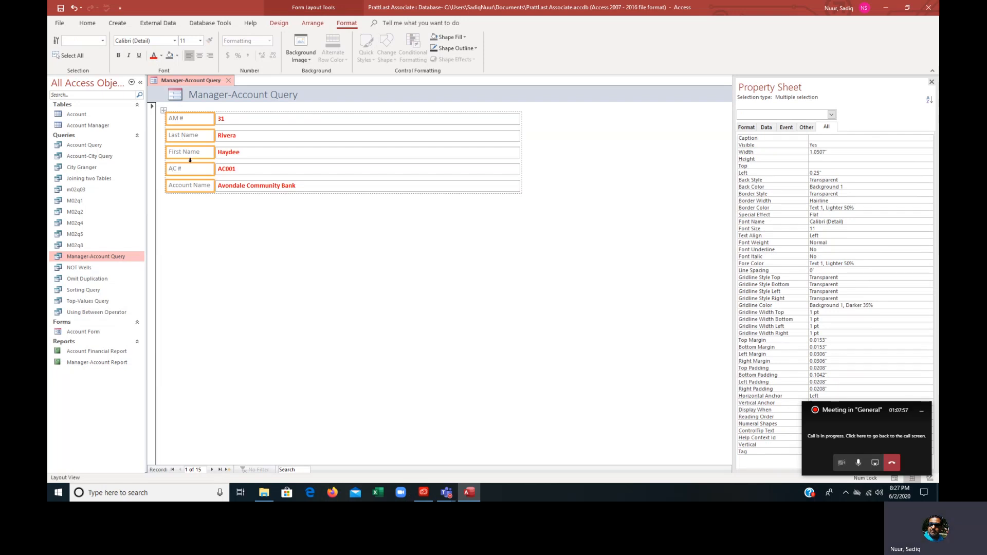
left_click(119, 55)
left_click(162, 55)
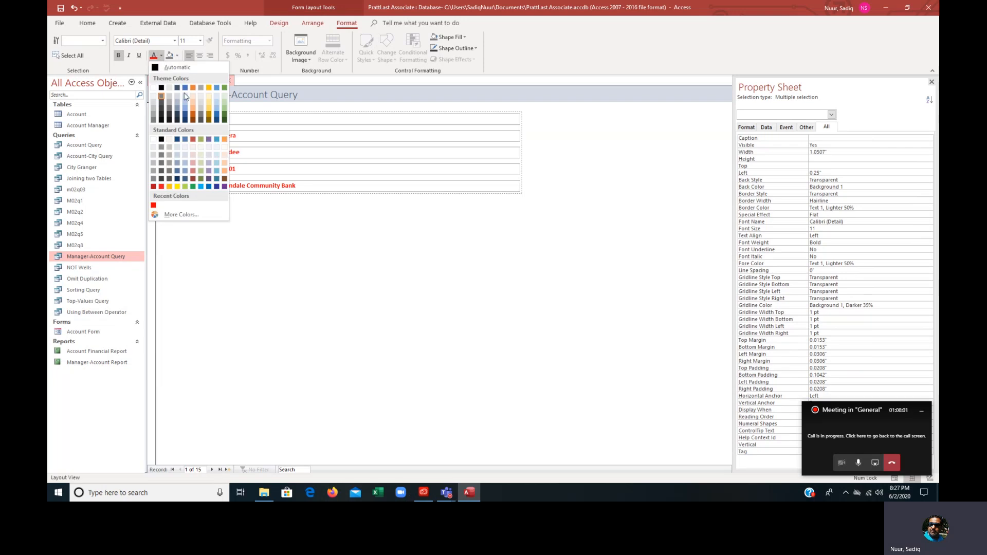
left_click(224, 186)
Step: Change the AM # label on the form to Account Manager Number
left_click(174, 117)
left_click(173, 117)
type("ccou")
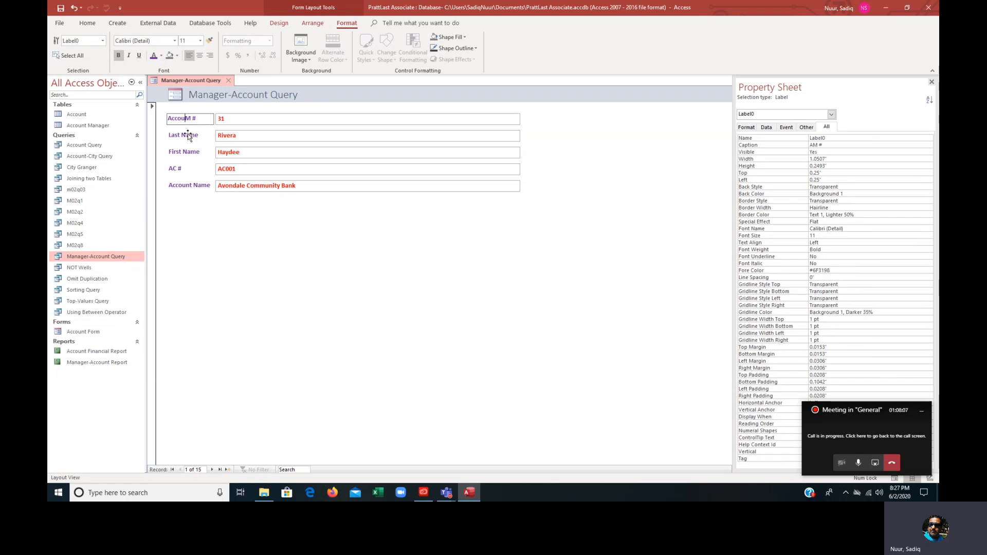
type("nt M")
type("anager")
type(" Numb")
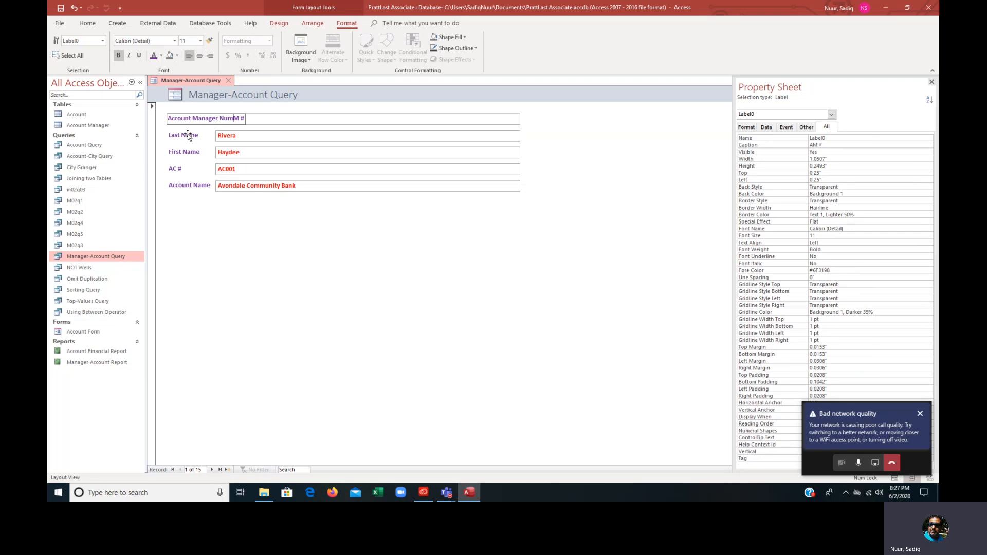
type("er")
key("Delete")
key("Delete")
key("Delete")
Step: Change the AC # label on the form to Account Number
left_click(175, 169)
left_click(174, 169)
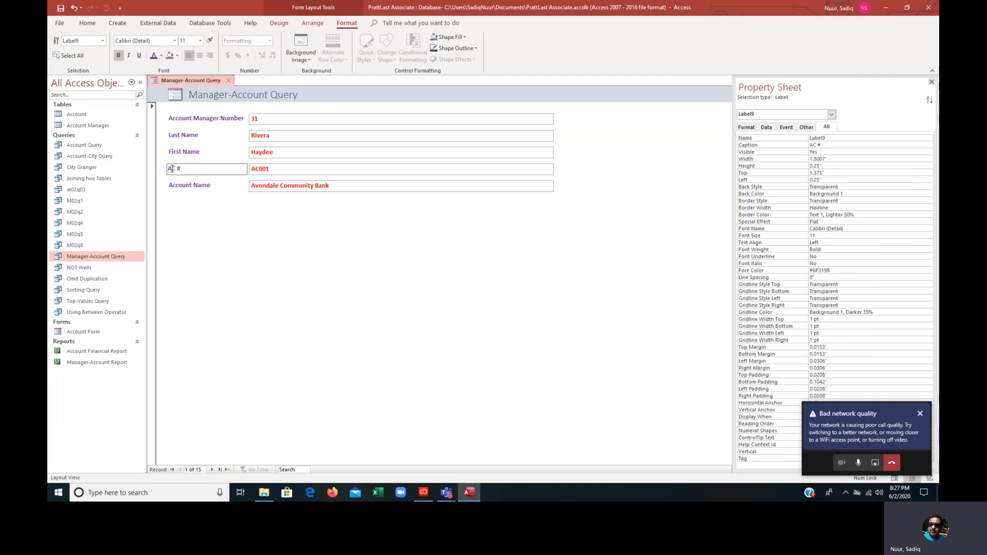
type("ccount")
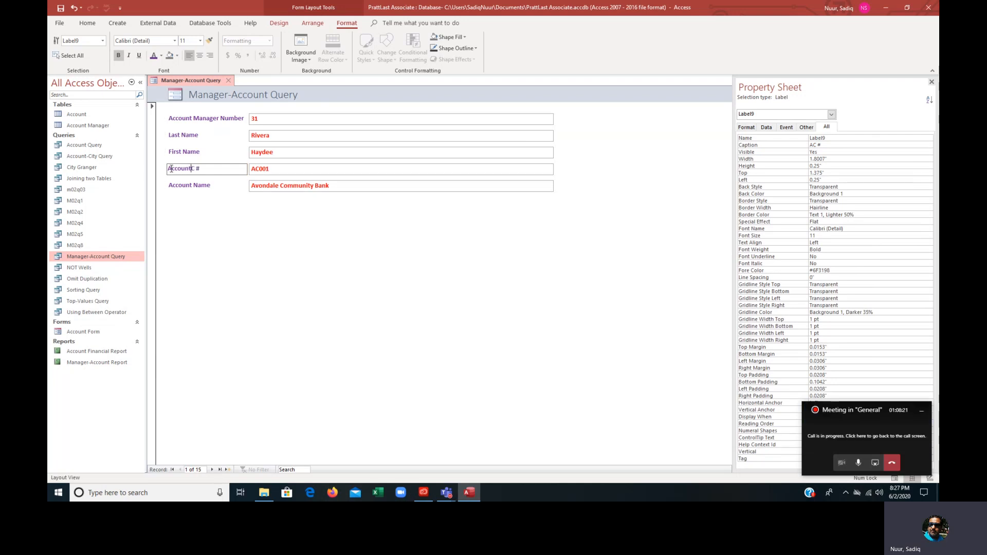
key("Delete")
key("Delete")
type("Number")
left_click(276, 229)
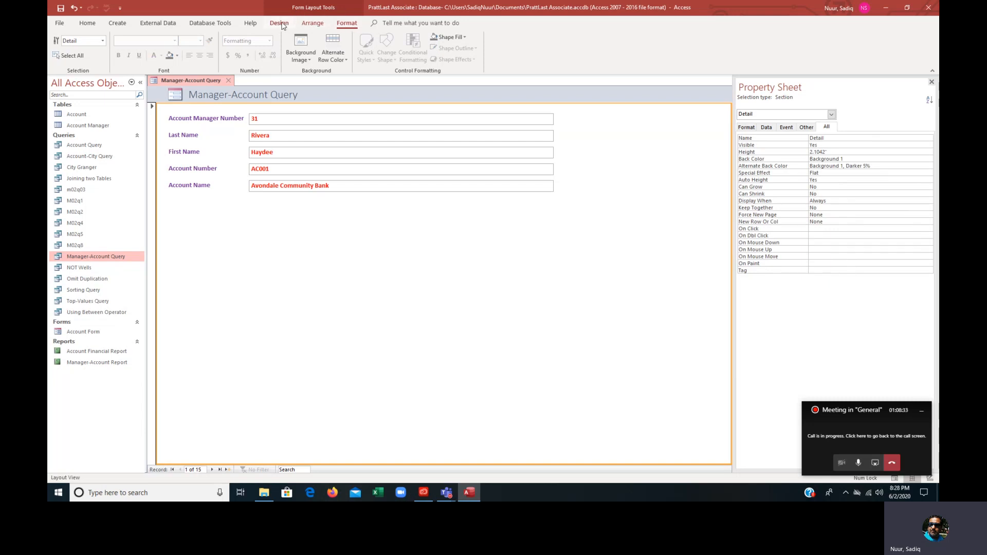
Step: Display the formatted Manager-Account form in Form View
left_click(279, 23)
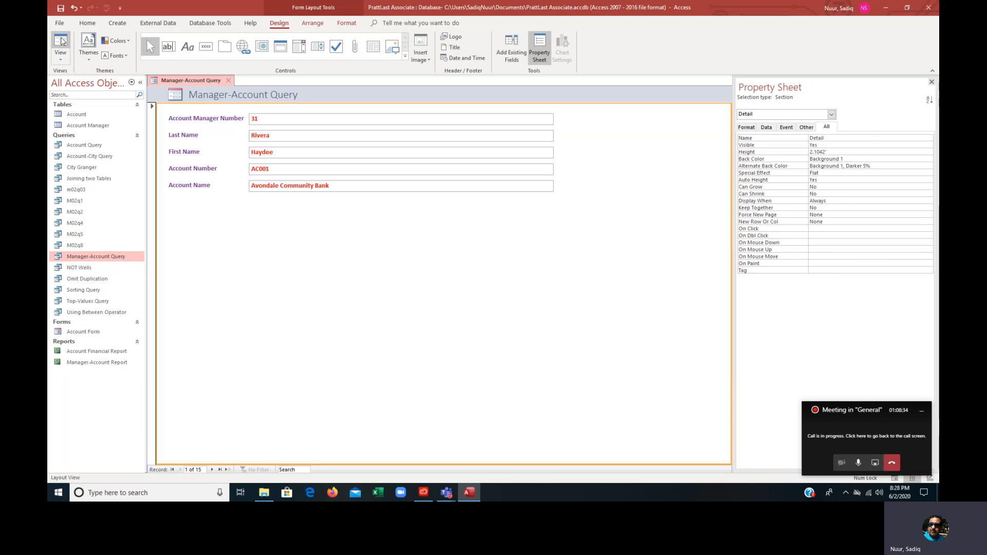
left_click(61, 62)
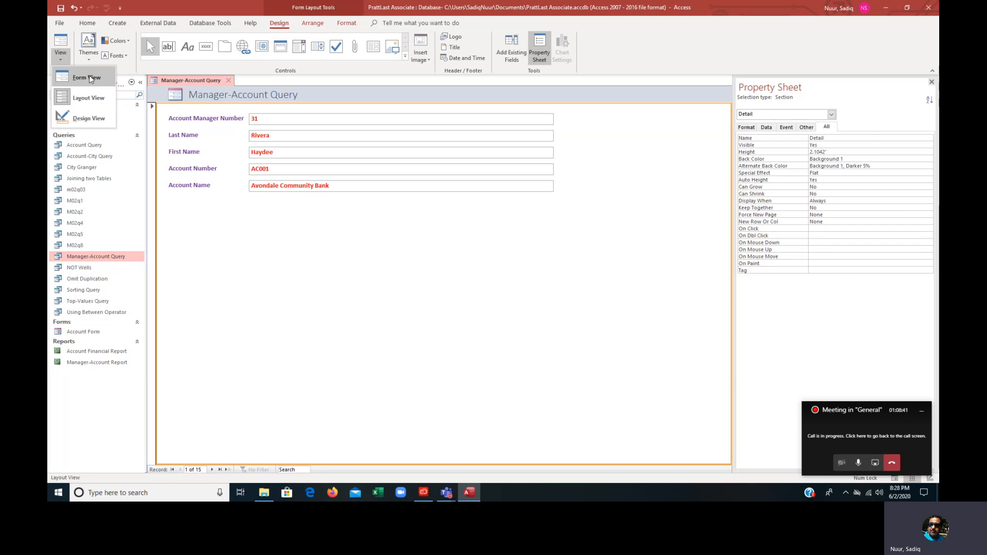
left_click(89, 76)
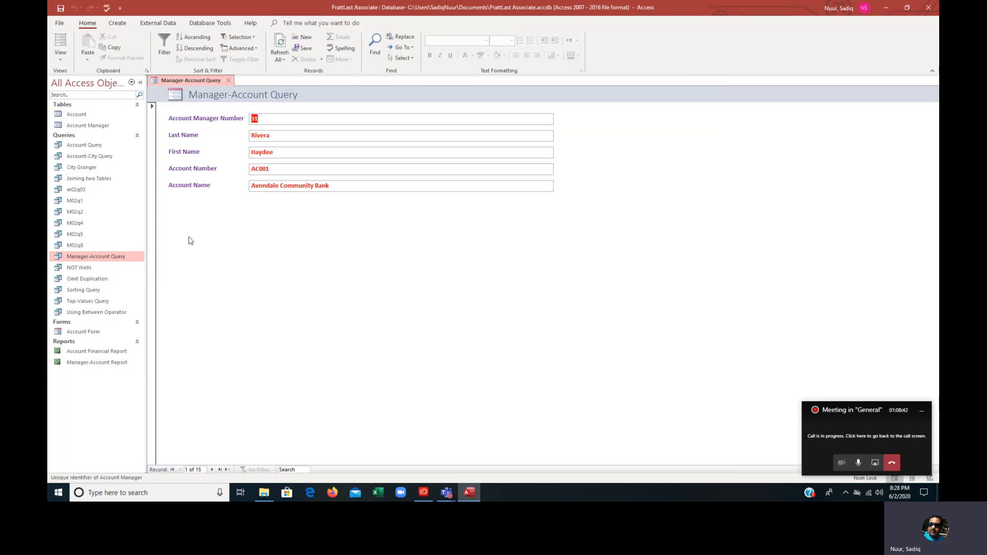
Step: Browse forward through several records in the form and return to the first one
left_click(212, 470)
left_click(212, 470)
left_click(212, 470)
left_click(213, 470)
left_click(213, 470)
left_click(173, 469)
Step: Close the form and save it under the name Manager-Account Form
left_click(229, 81)
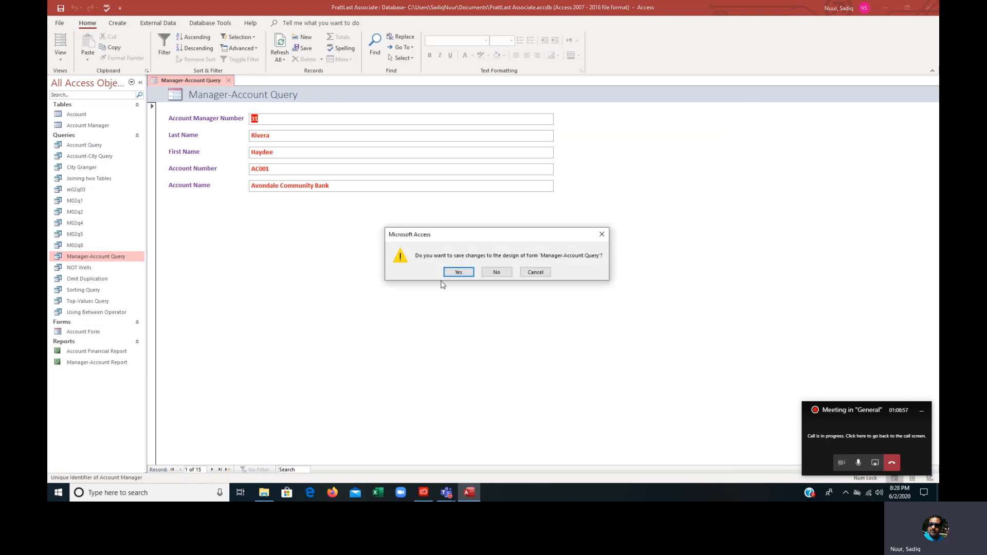
left_click(459, 272)
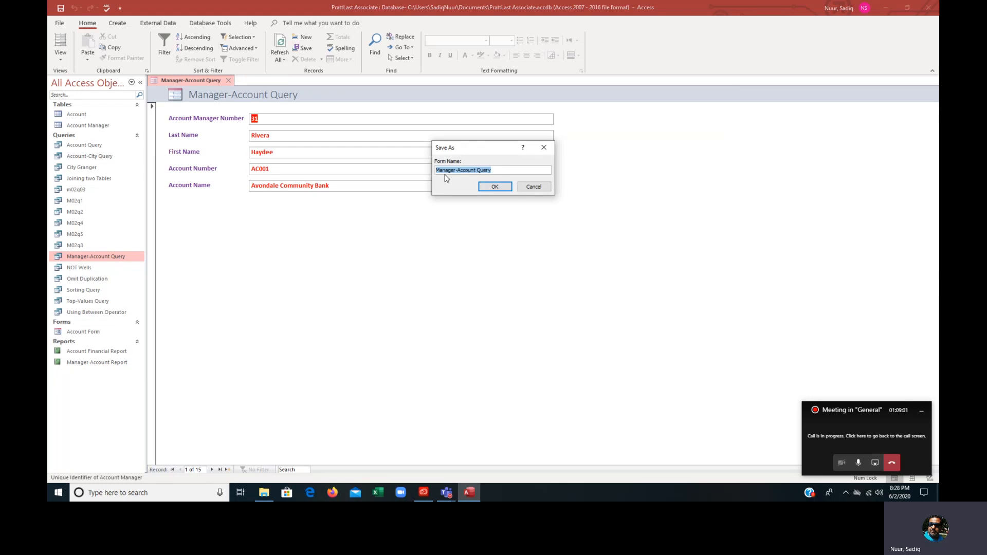
left_click(502, 172)
key("BackSpace")
key("BackSpace")
type("Form")
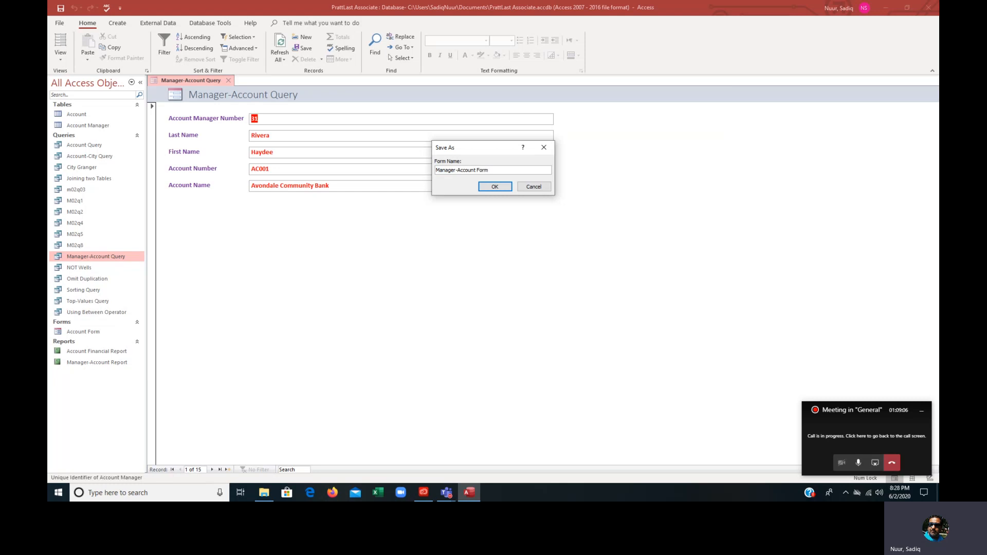
left_click(485, 187)
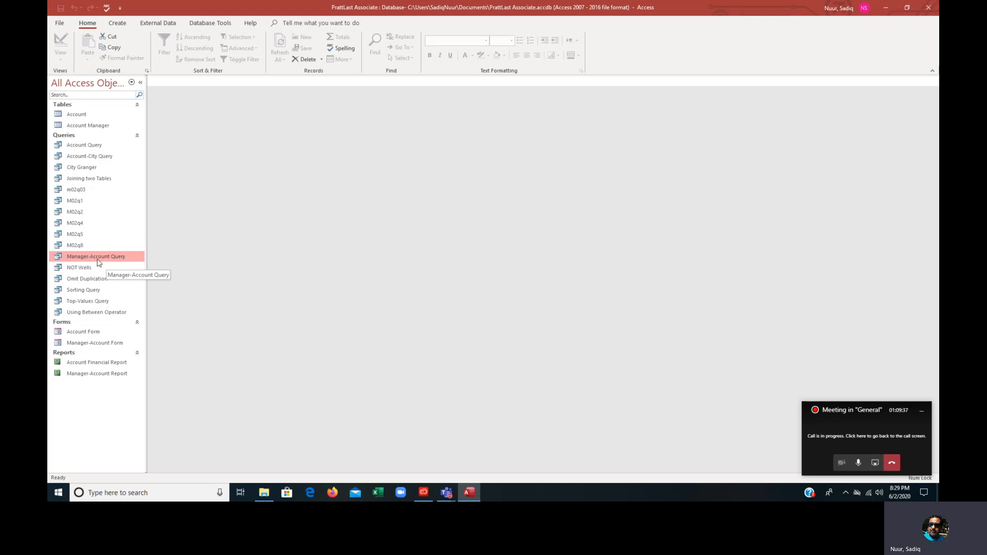
Step: Export Manager-Account Query to an Excel workbook with formatting and layout, opening the file on completion and without saving the export steps
left_click(159, 24)
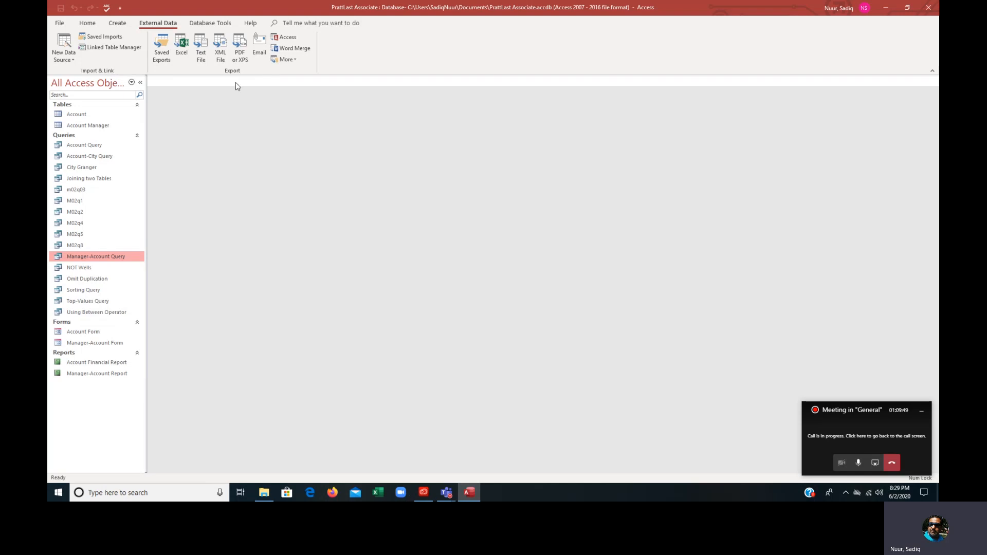
left_click(181, 47)
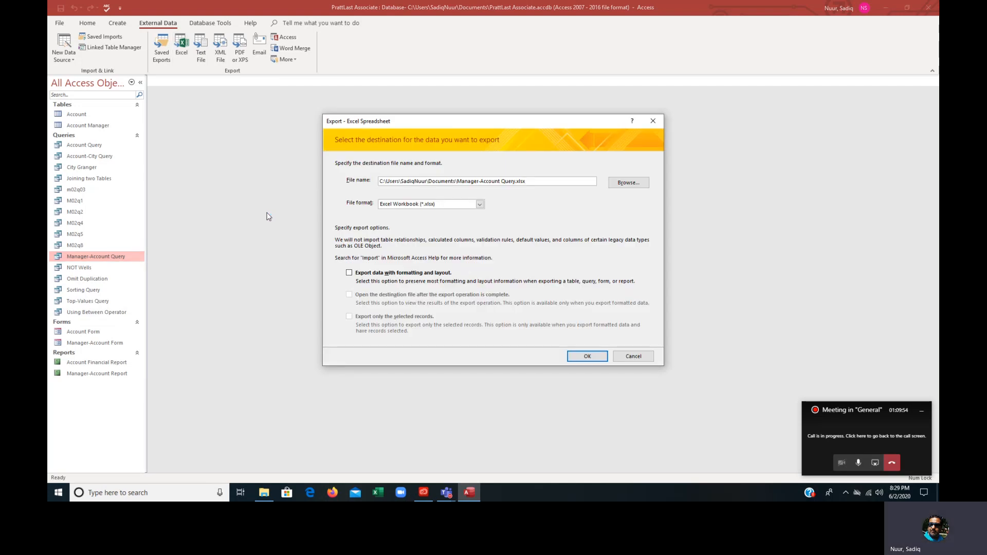
left_click(349, 273)
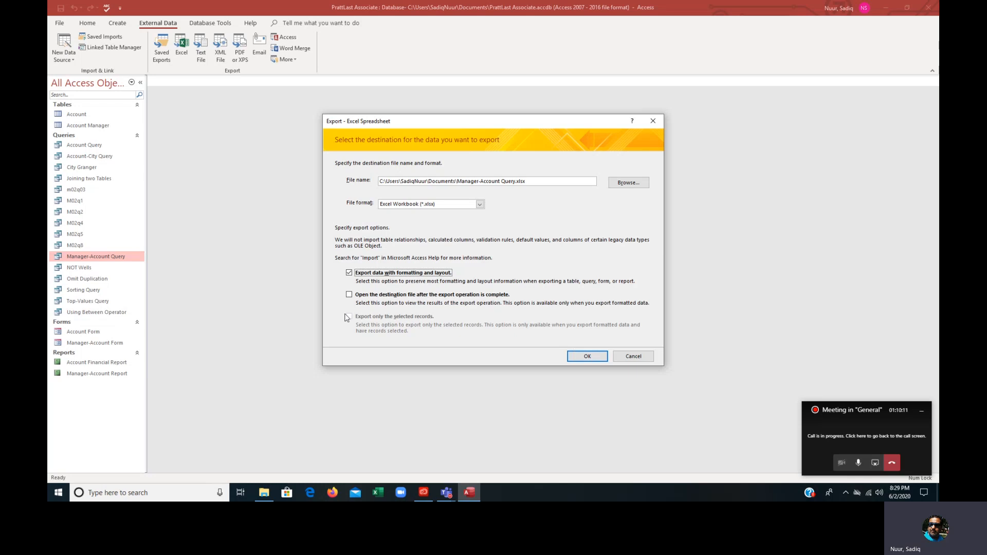
left_click(349, 295)
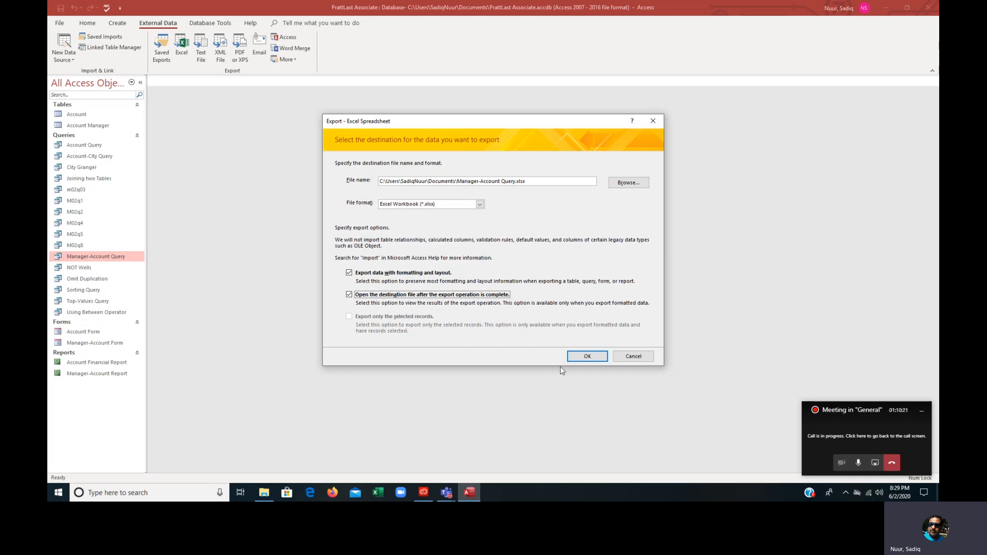
left_click(588, 357)
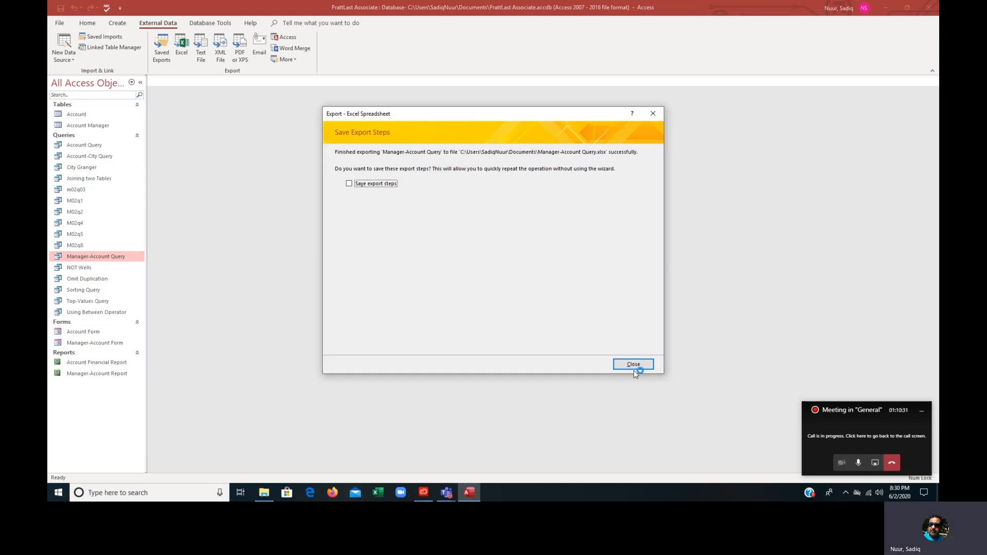
left_click(632, 365)
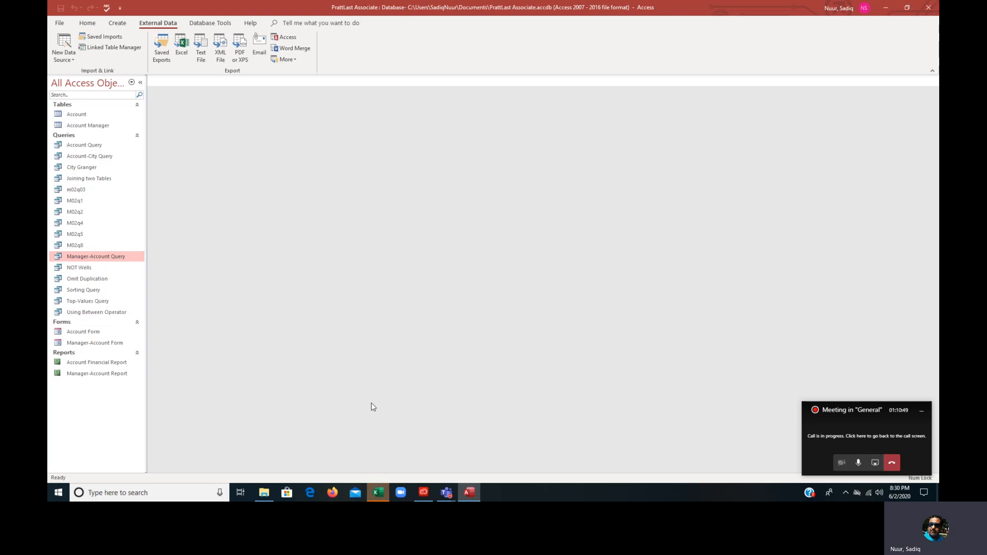
Step: Switch to Excel to review the exported Manager-Account Query worksheet, and close the workbook
left_click(377, 496)
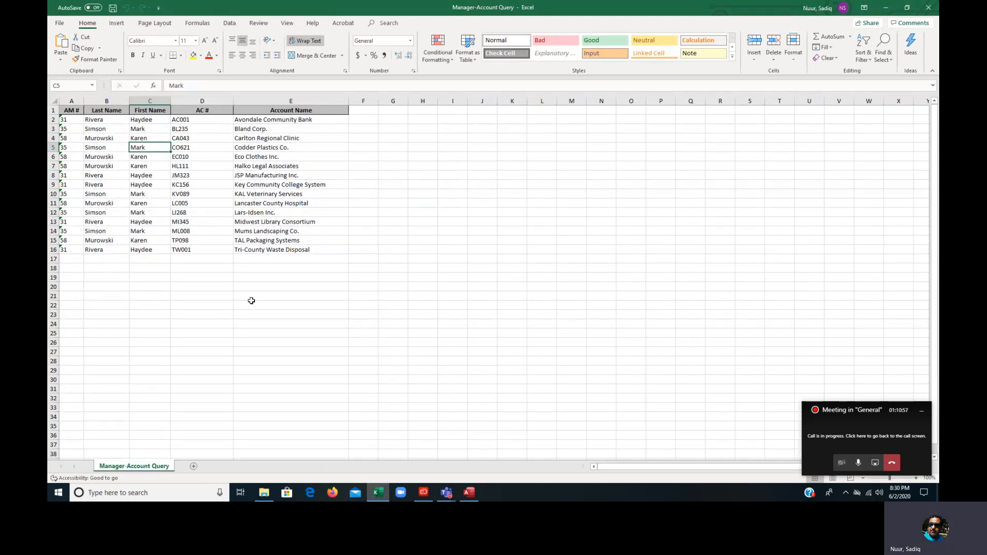
left_click_drag(252, 305, 252, 297)
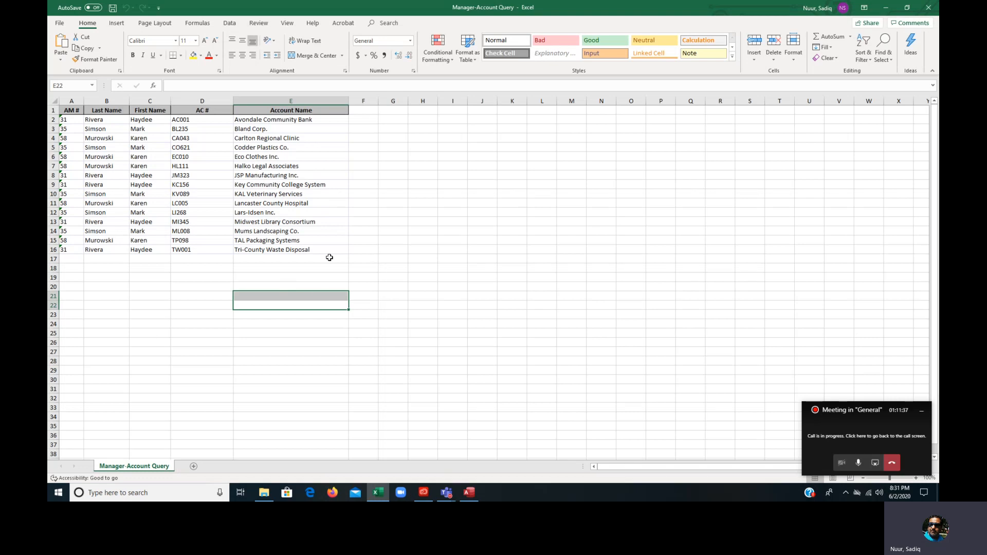
left_click(928, 6)
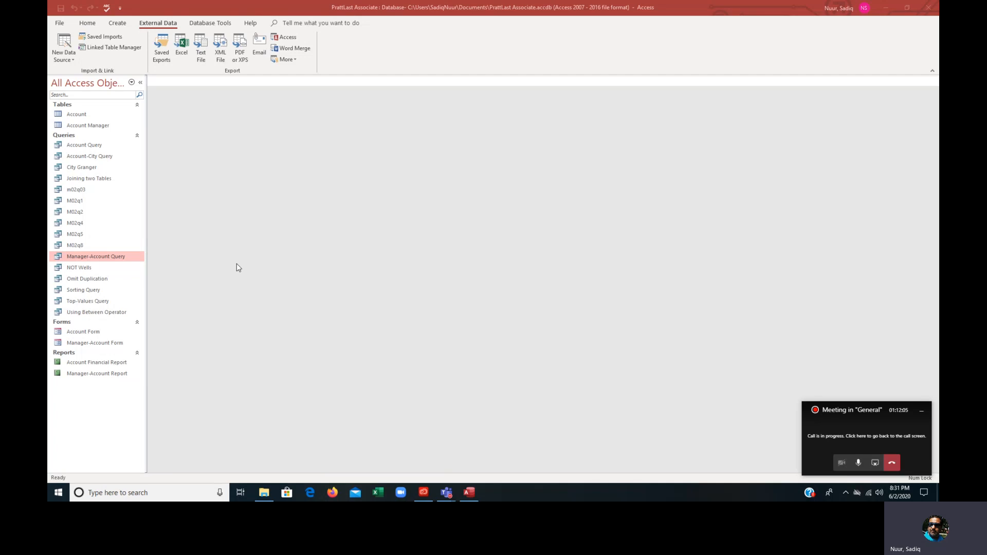
left_click(88, 181)
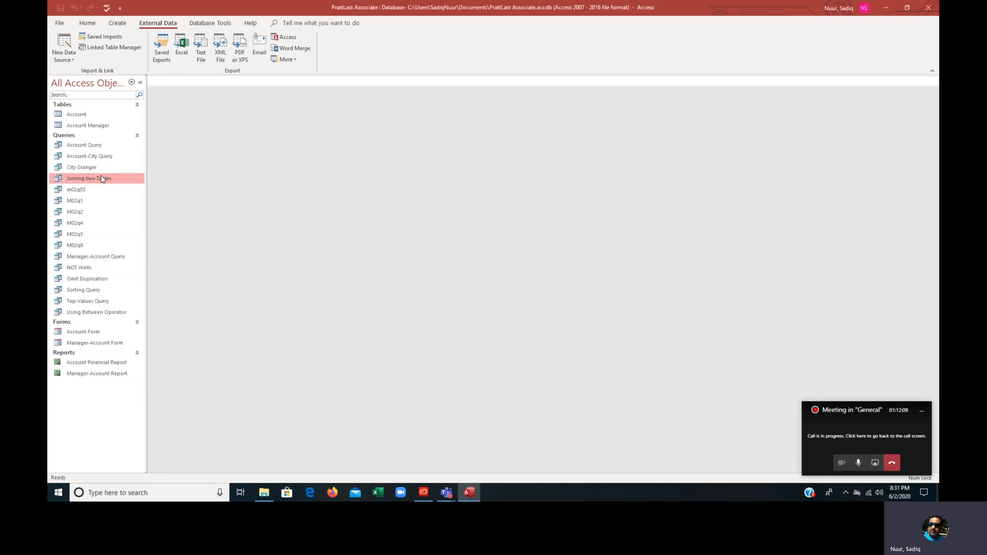
right_click(98, 183)
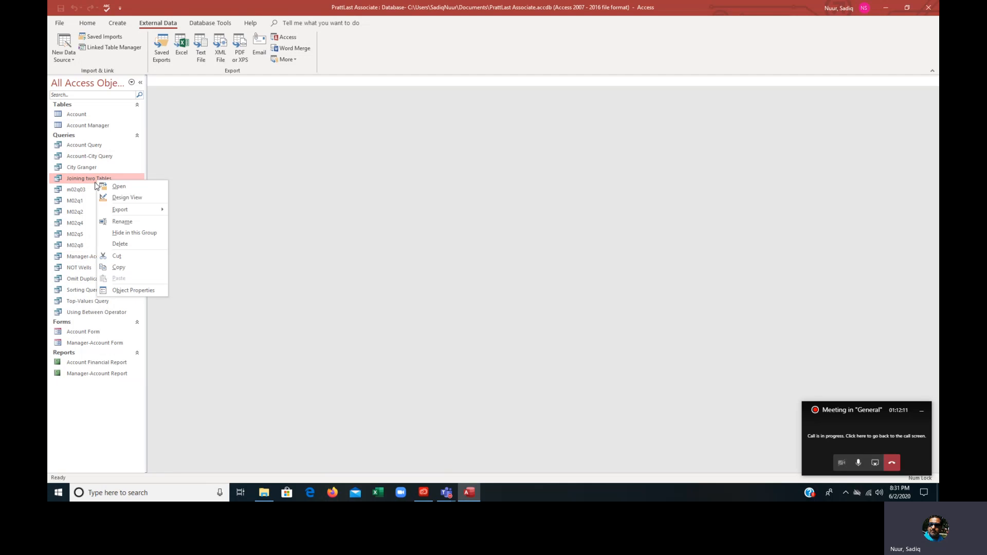
left_click(123, 199)
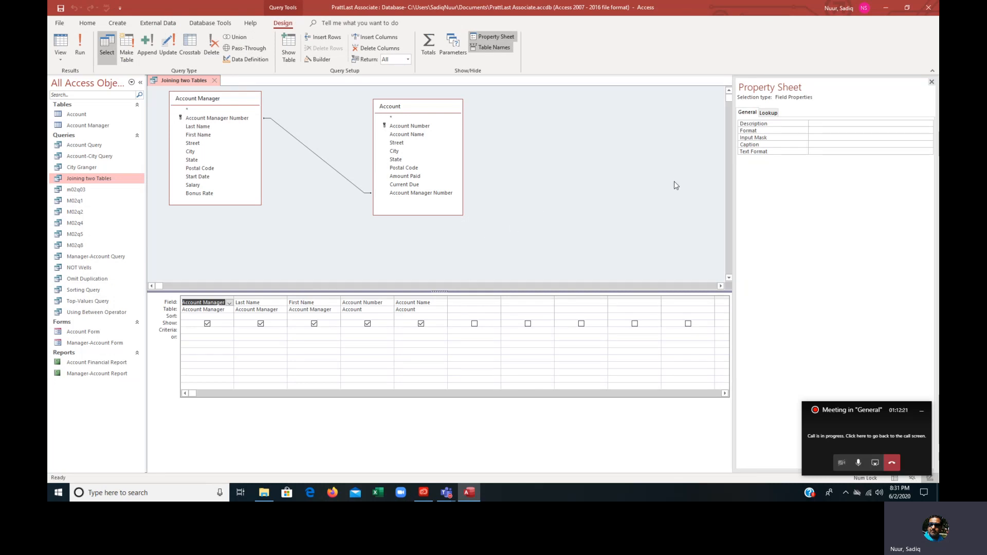
left_click(216, 81)
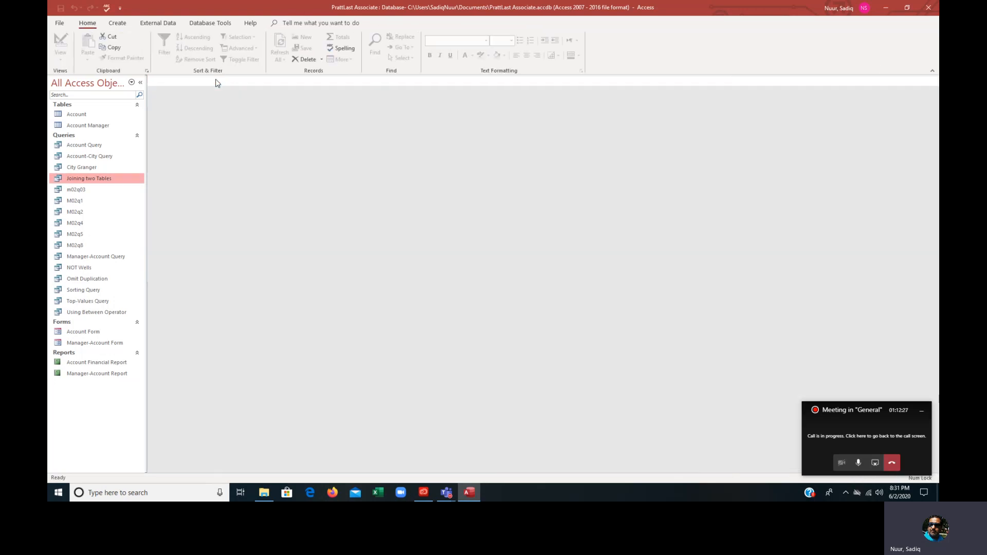
Step: Open the Joining two Tables query in Design View and add the Account table's Amount Paid field with the criterion >20000
right_click(78, 182)
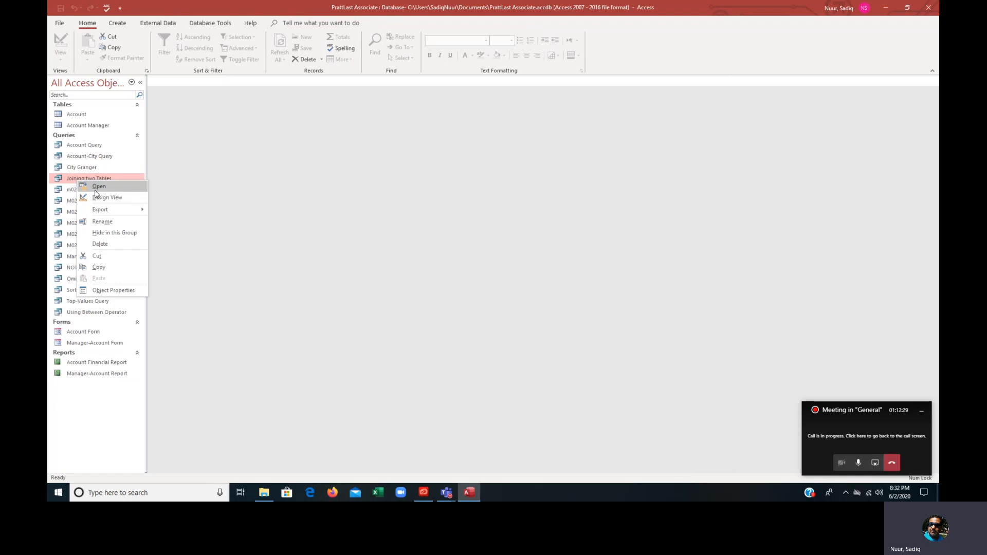
left_click(103, 200)
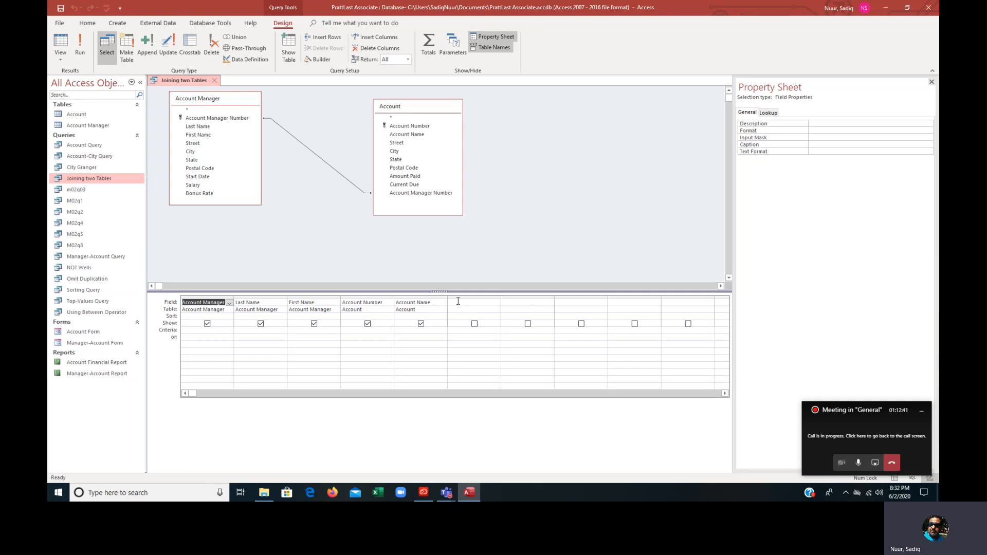
double_click(406, 176)
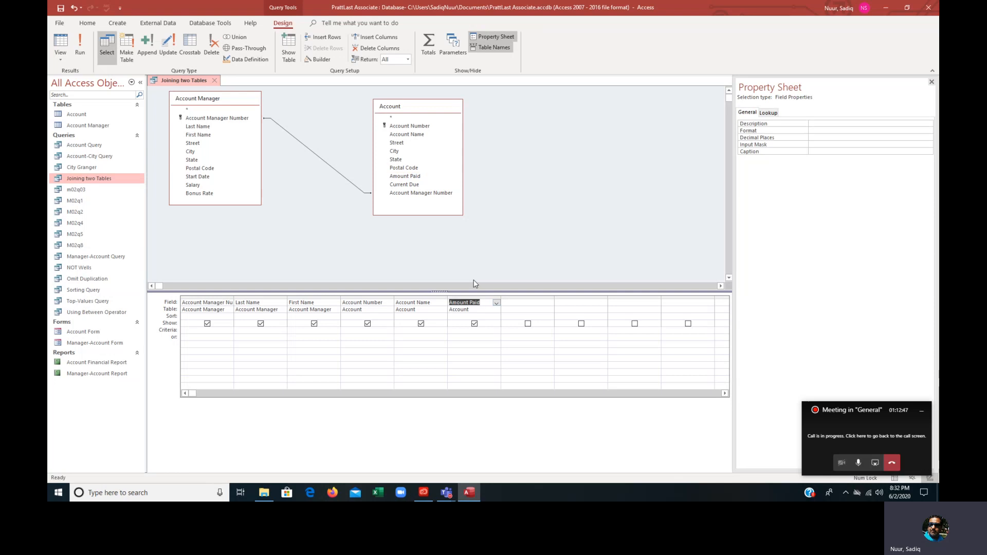
left_click(463, 334)
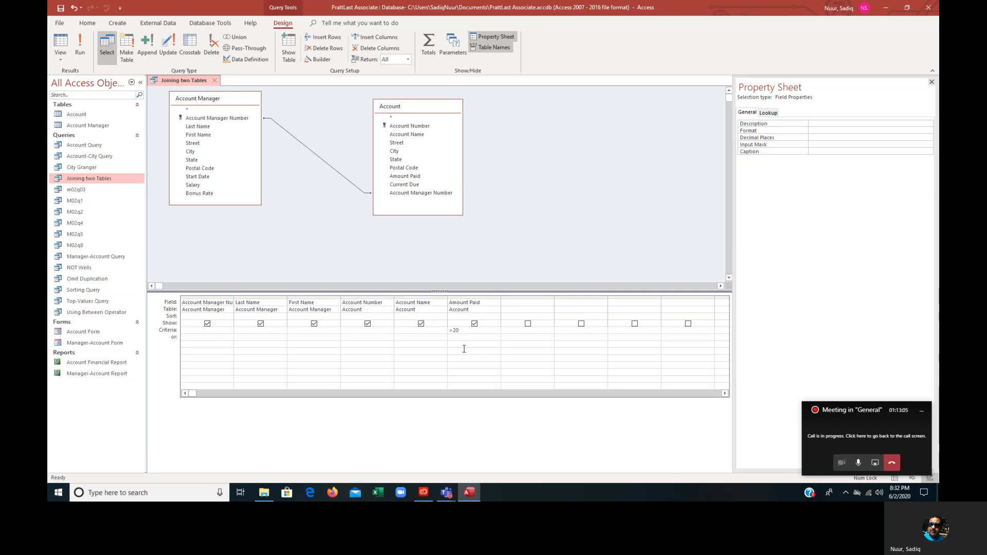
type("000")
Step: Run the query and widen the Amount Paid column to fit its full heading
left_click(77, 48)
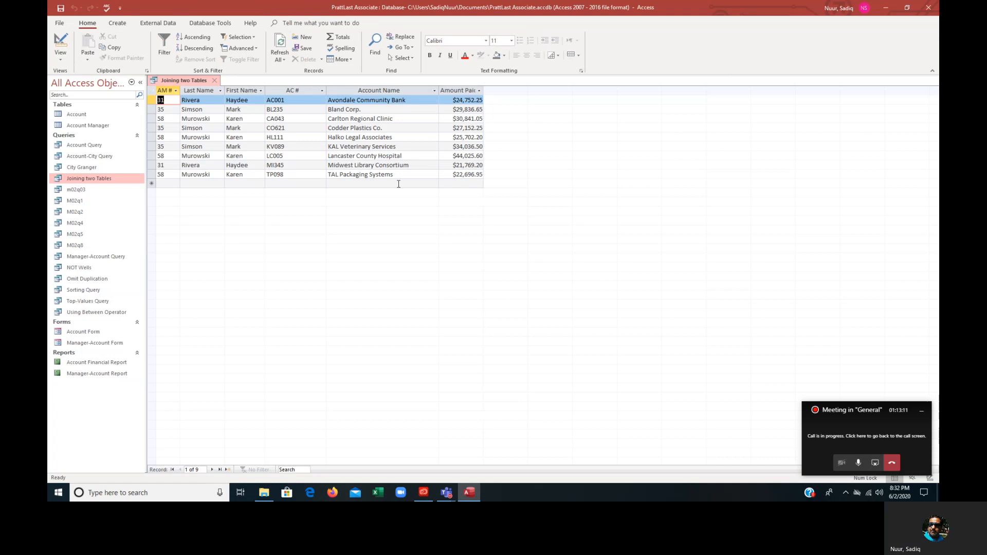
left_click_drag(510, 92, 513, 92)
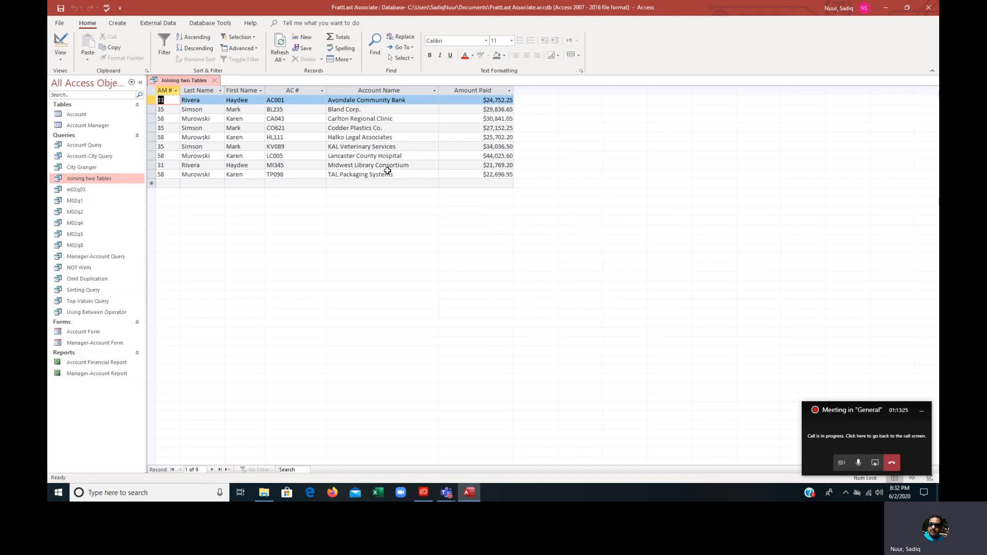
Step: Add the Account table's Current Due field with 0 as an OR criterion, and run the query to inspect the matching Key Community College System record
left_click(61, 43)
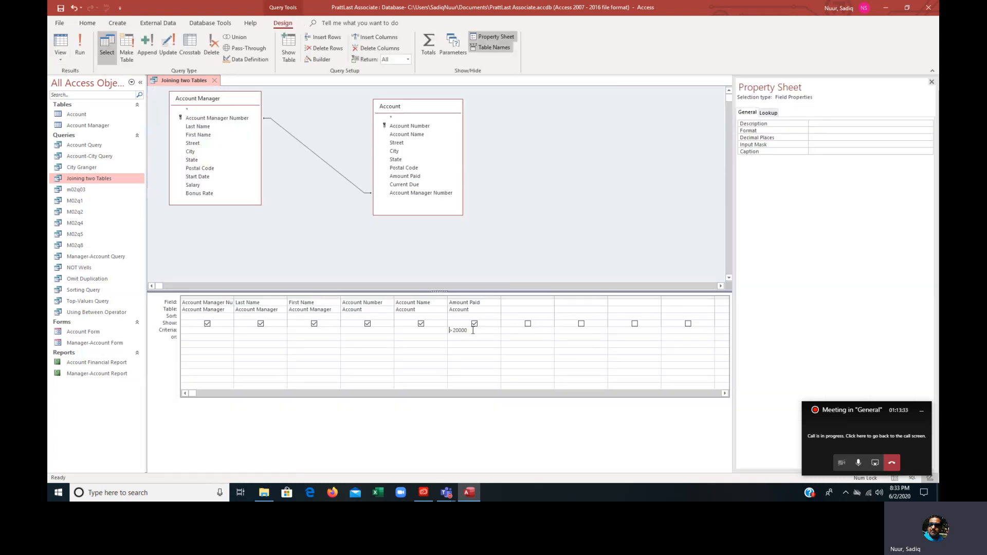
left_click_drag(473, 331, 435, 329)
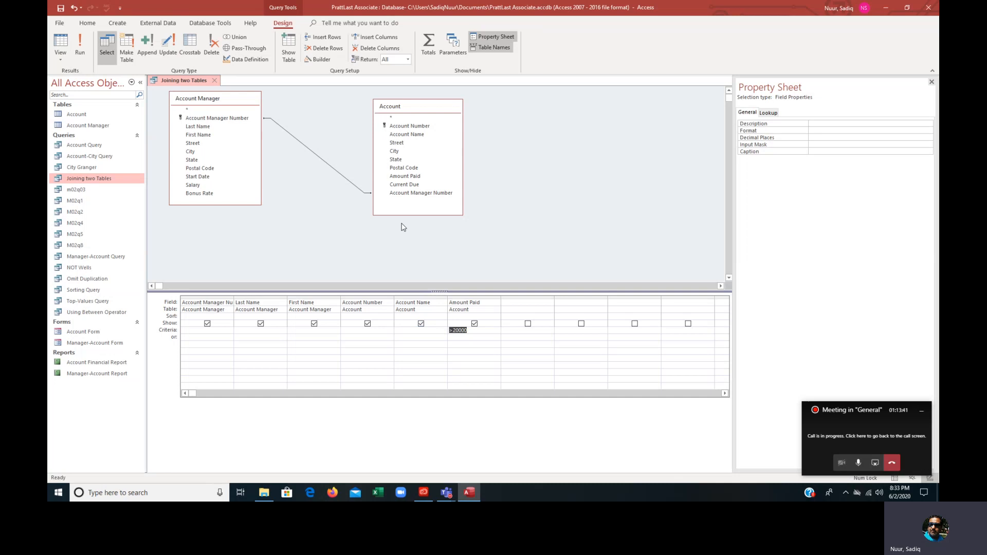
double_click(405, 185)
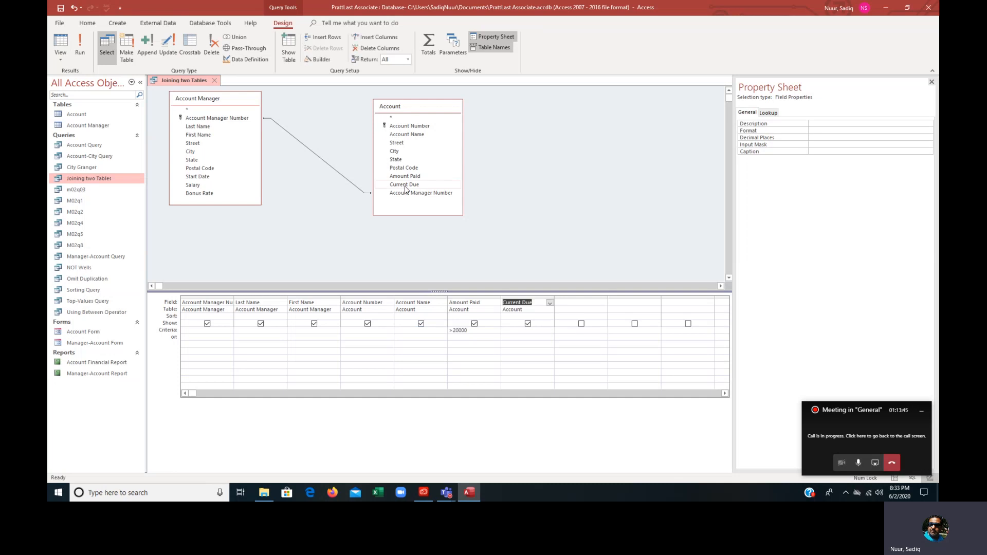
left_click(511, 338)
left_click(80, 48)
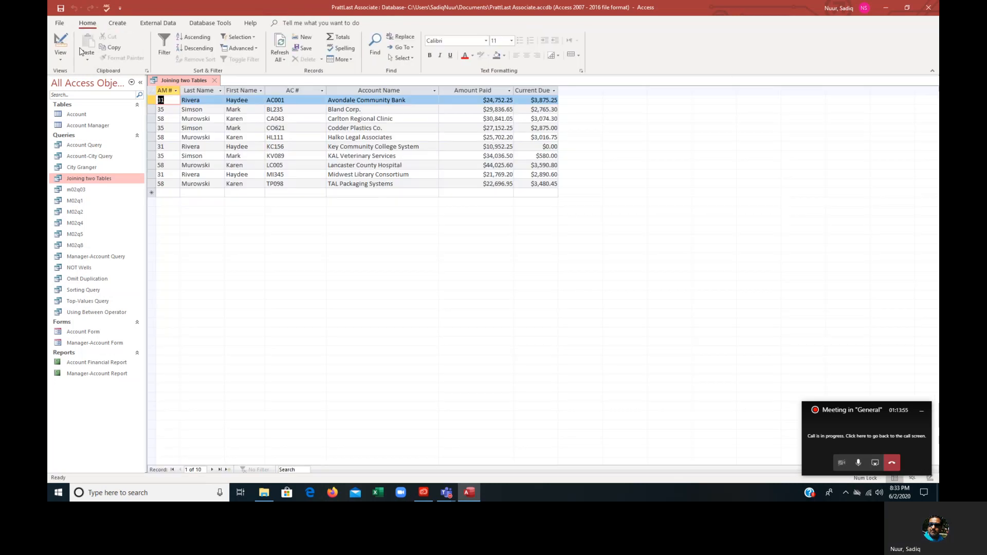
left_click(154, 146)
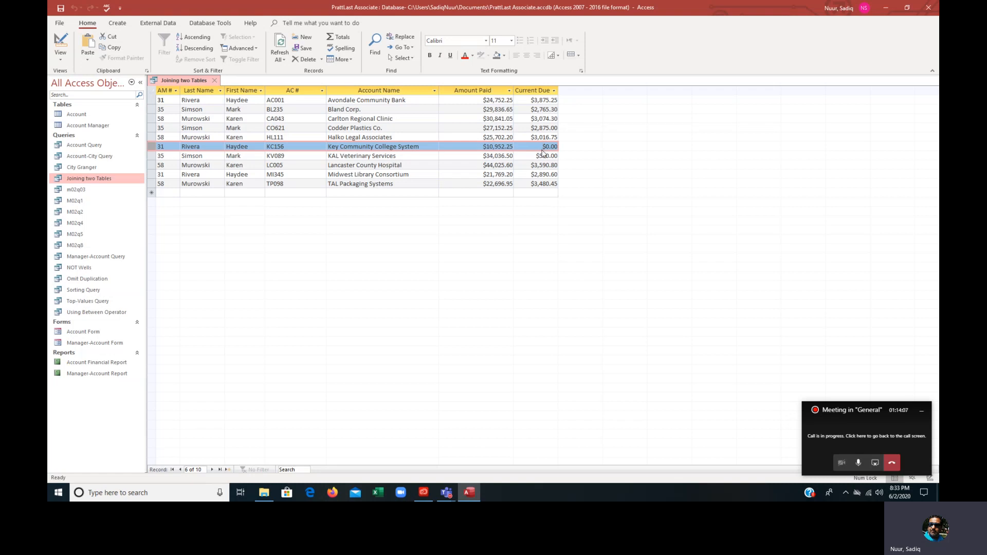
Step: Return to the query design and close the Joining two Tables query, saving its changes
left_click(67, 44)
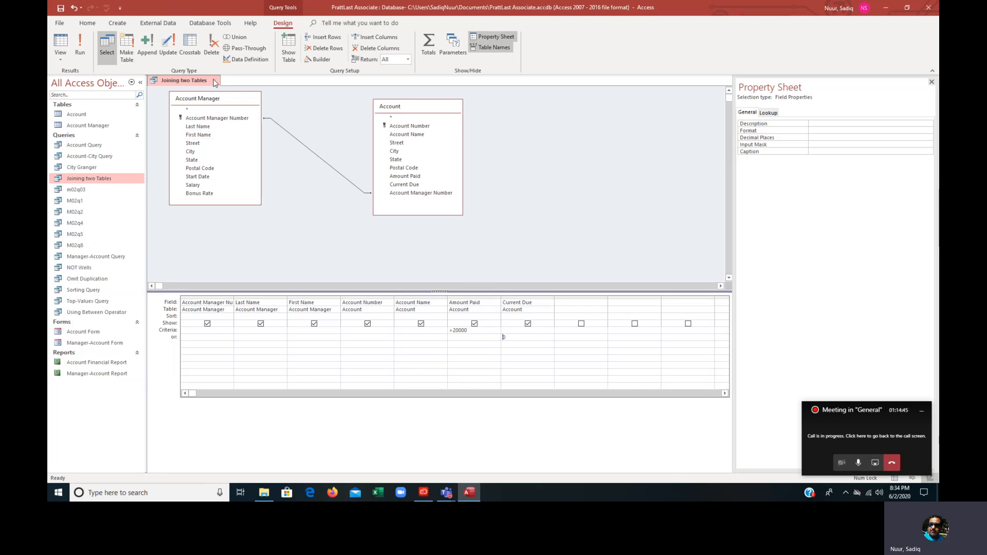
left_click(215, 81)
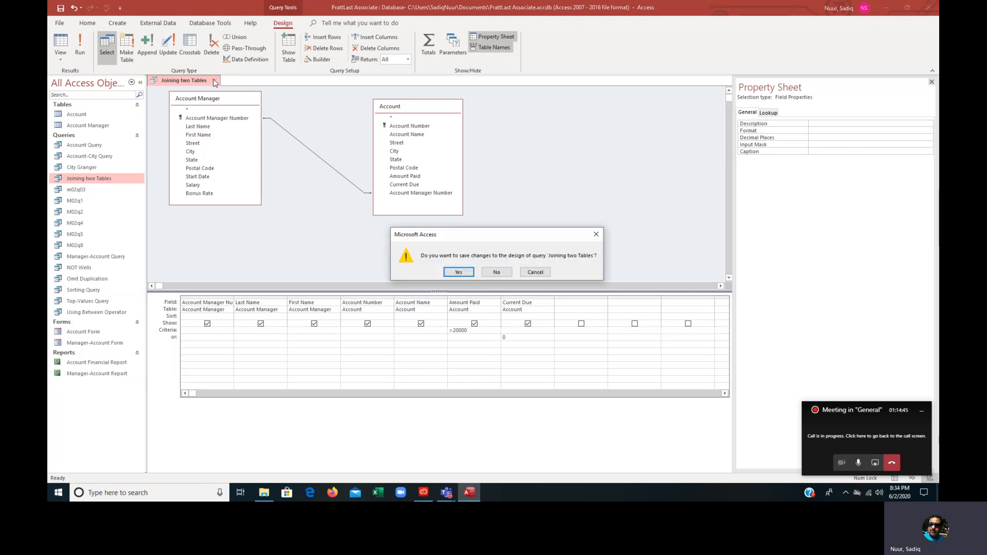
left_click(456, 272)
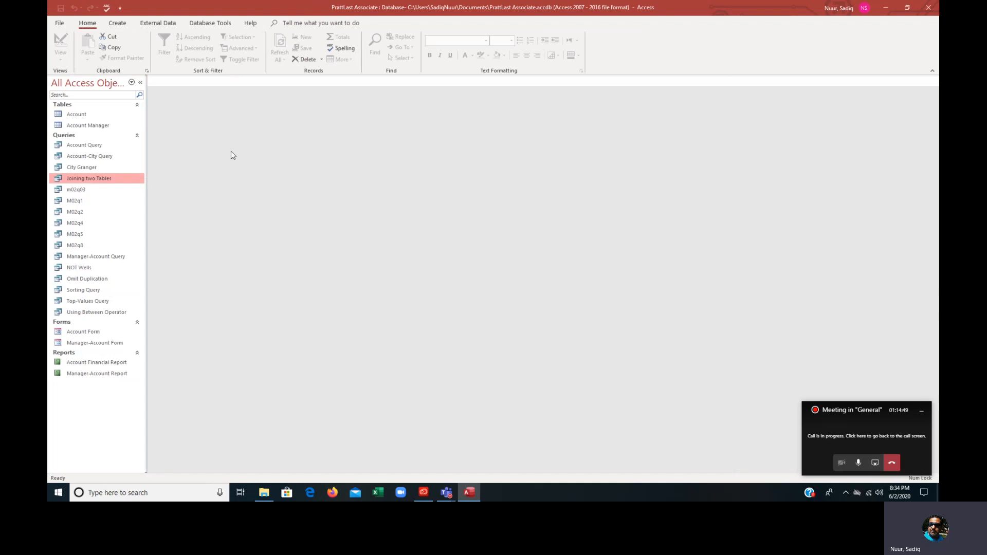
Step: Create a new query in Design View based on the Account table
left_click(117, 23)
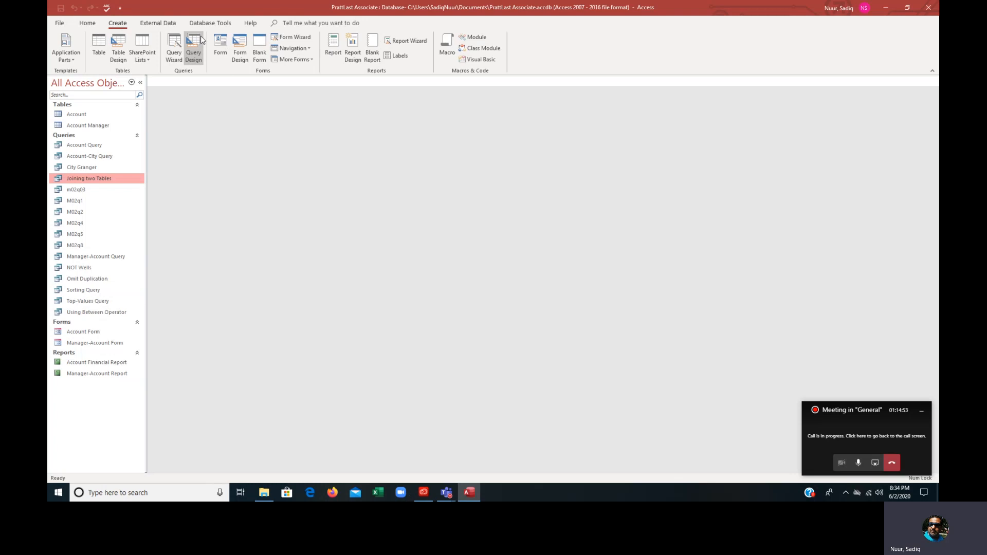
left_click(193, 56)
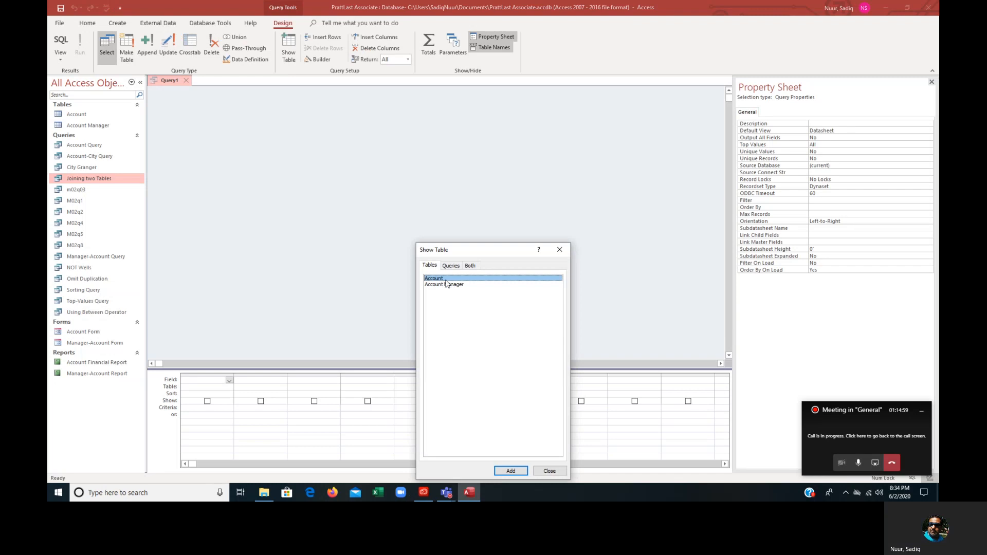
double_click(444, 278)
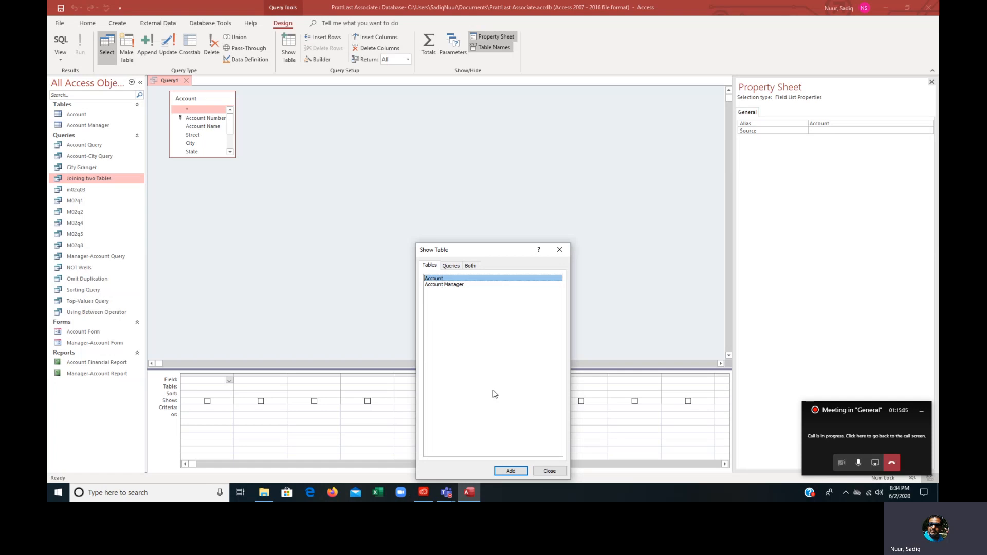
left_click(549, 471)
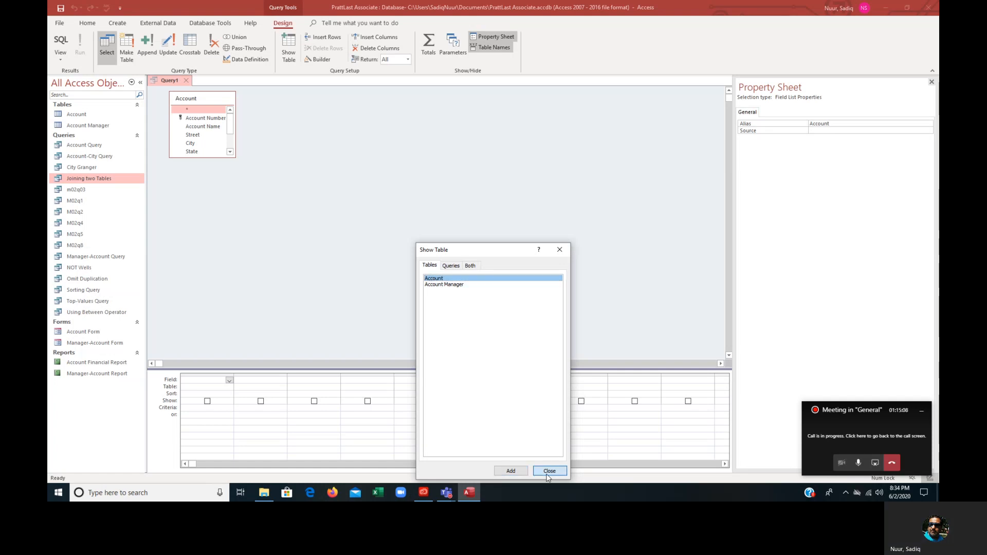
Step: Enlarge the query design grid and add the Account table's Account Number, Account Name, Amount Paid and Current Due fields
left_click_drag(447, 370, 440, 283)
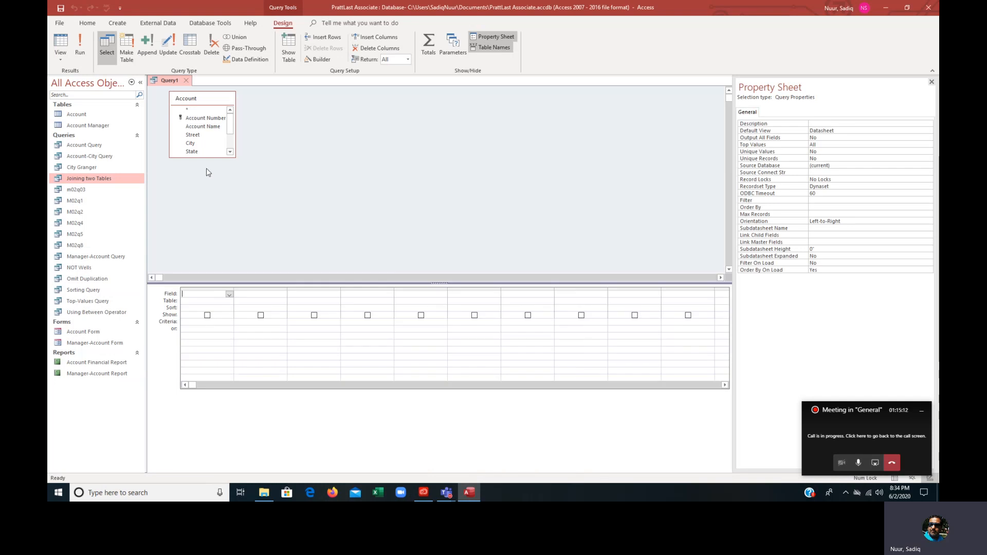
double_click(203, 120)
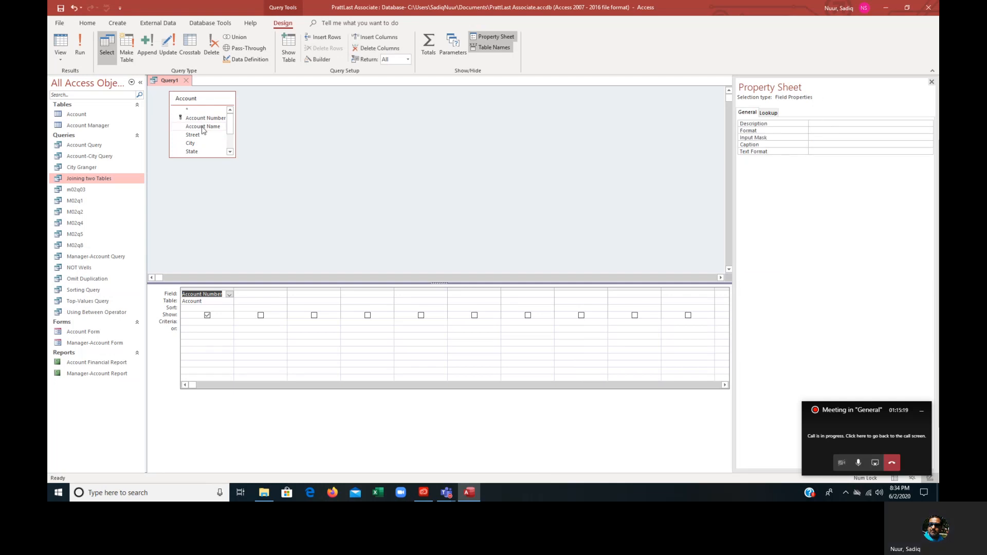
double_click(203, 126)
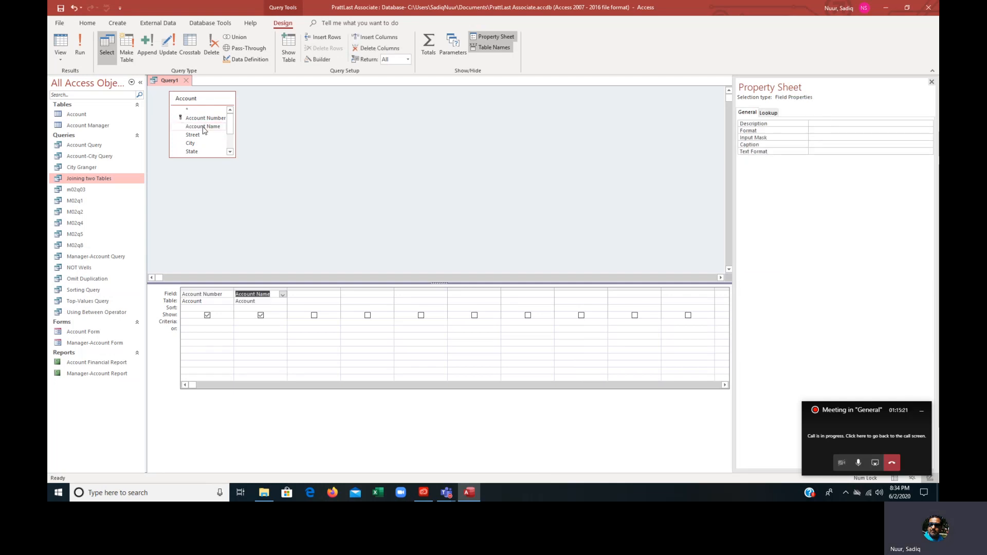
left_click_drag(231, 122, 231, 140)
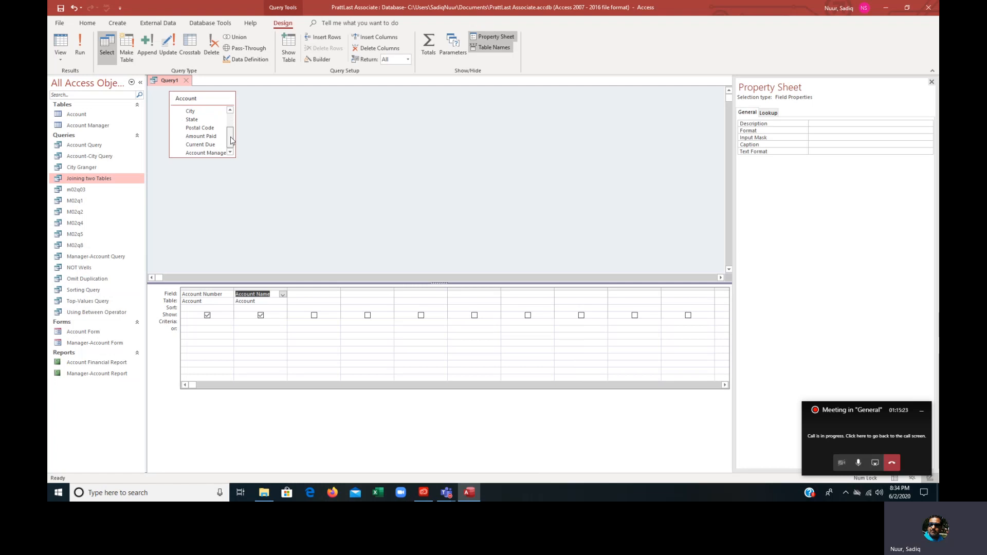
double_click(201, 136)
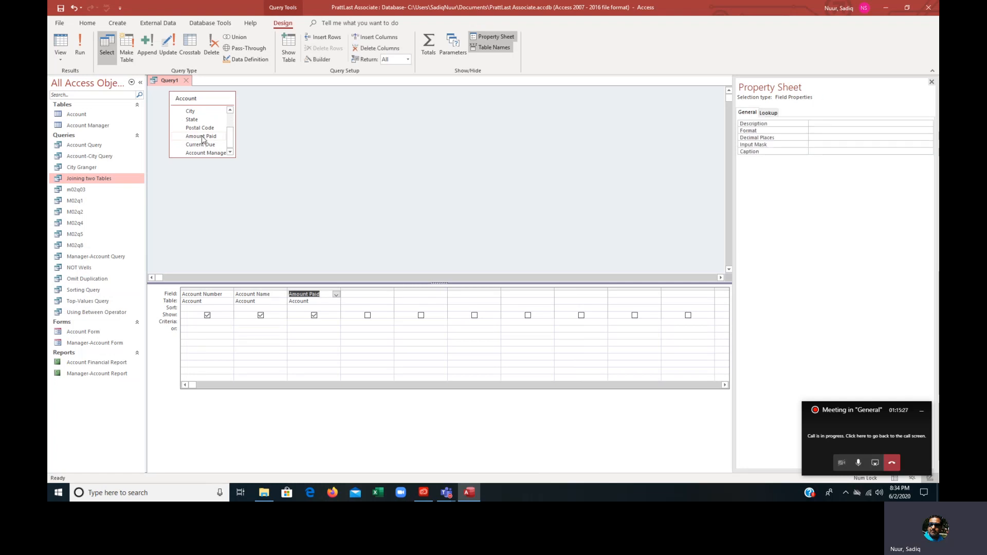
double_click(205, 144)
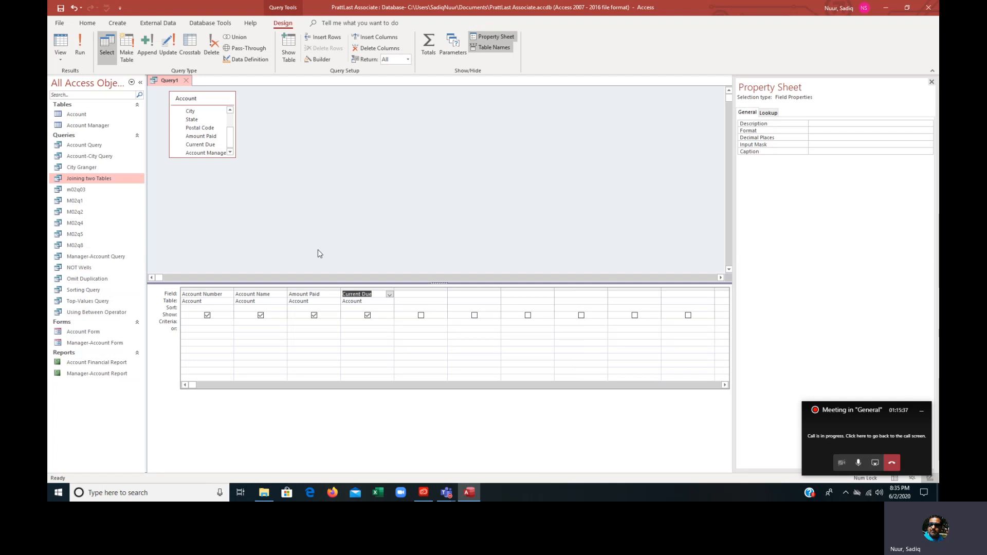
Step: Add the calculated field Total Amount:[Amount Paid]+[Current Due] in the first empty column, using the Zoom box
left_click(407, 294)
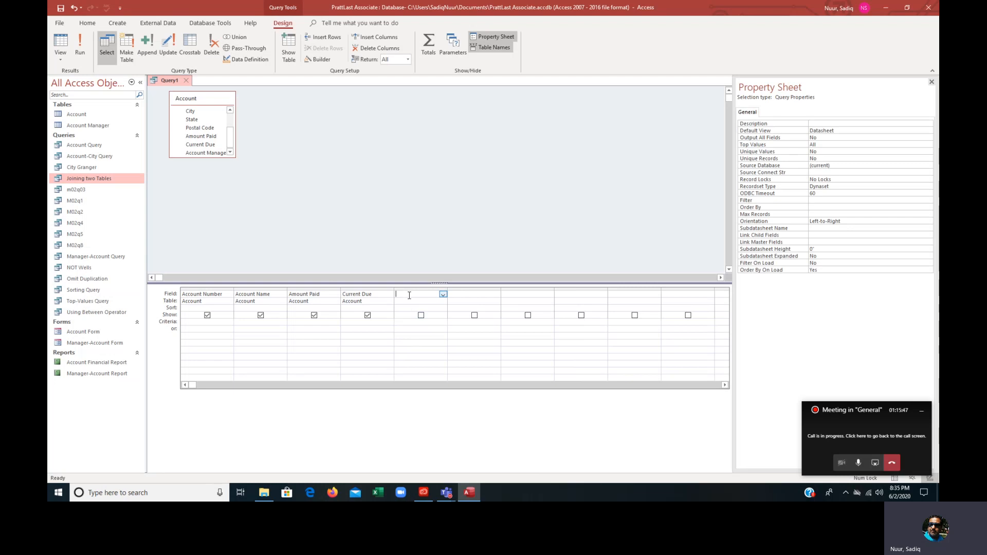
right_click(409, 294)
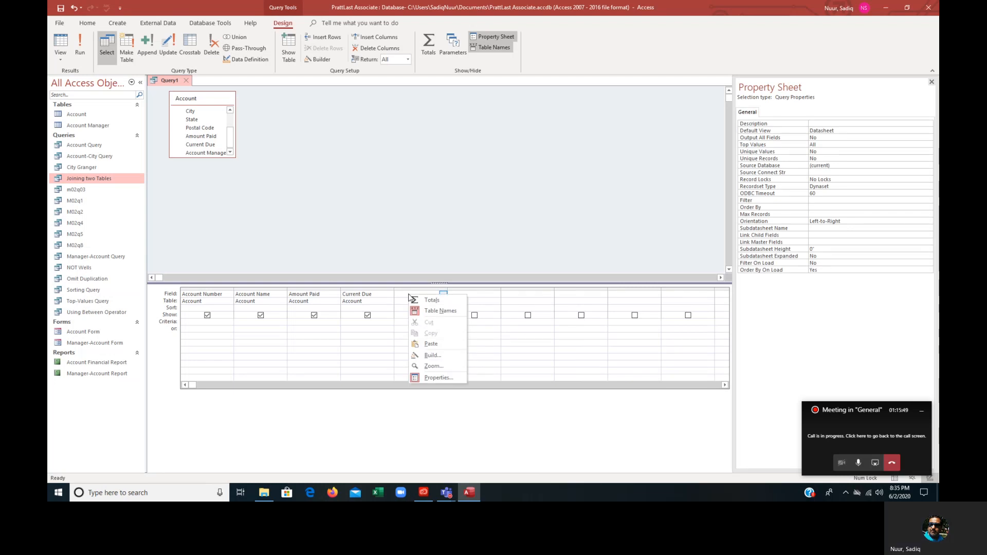
left_click(434, 367)
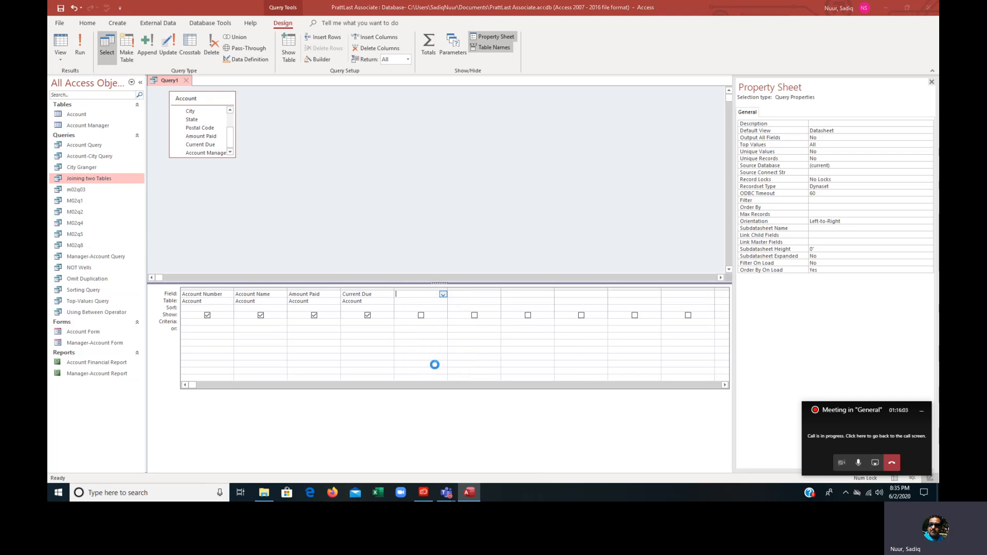
left_click_drag(469, 181, 462, 109)
left_click_drag(573, 167, 641, 168)
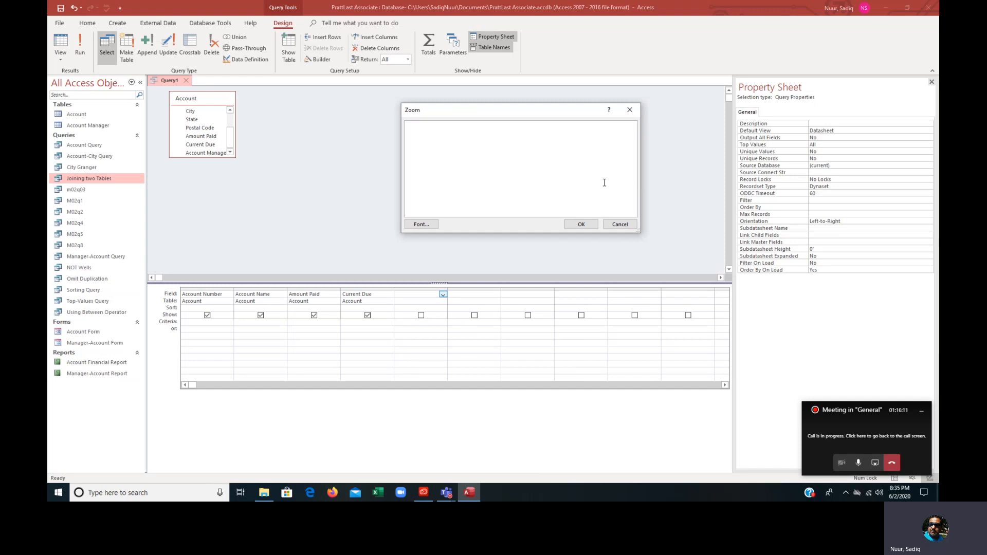
type("Total Amount")
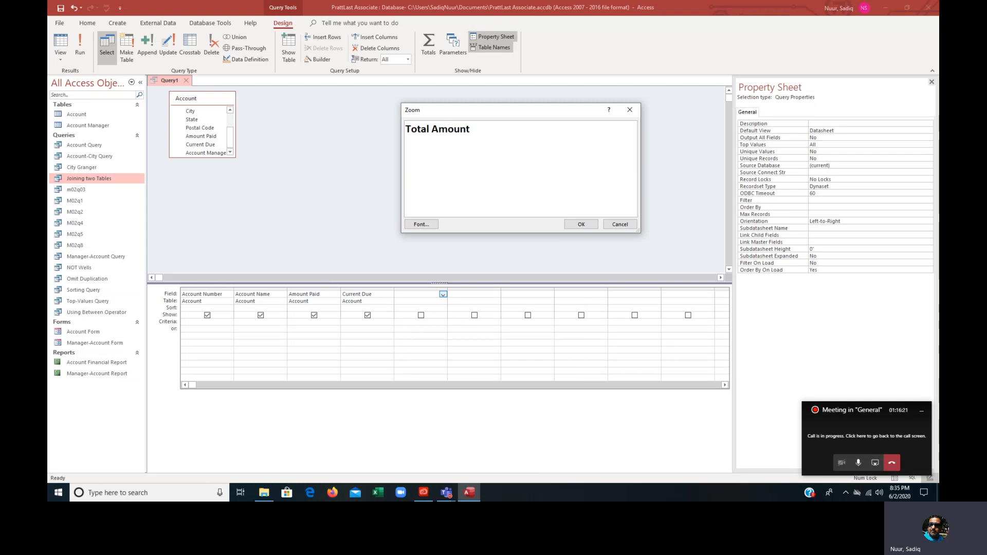
type(":")
type("[")
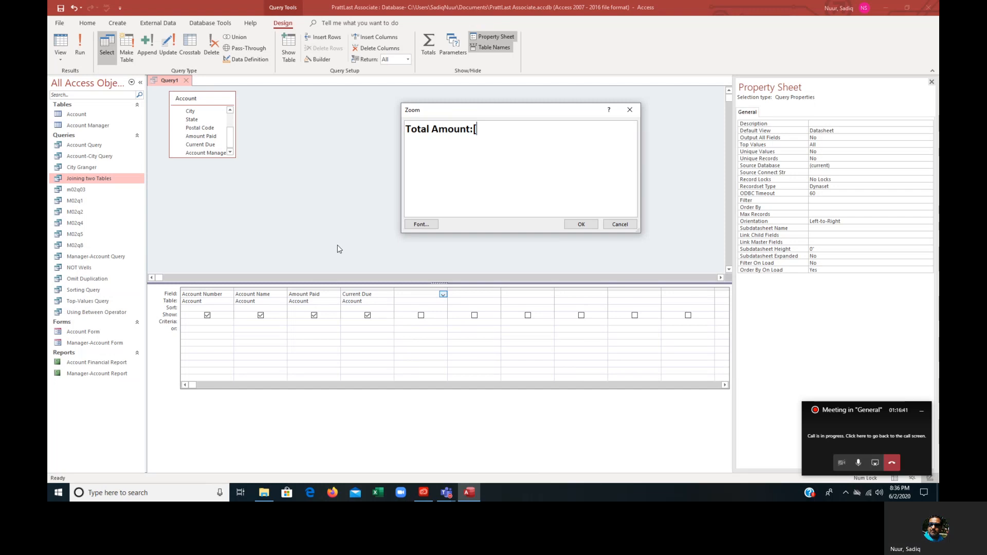
type("A")
type("mount")
type(" P")
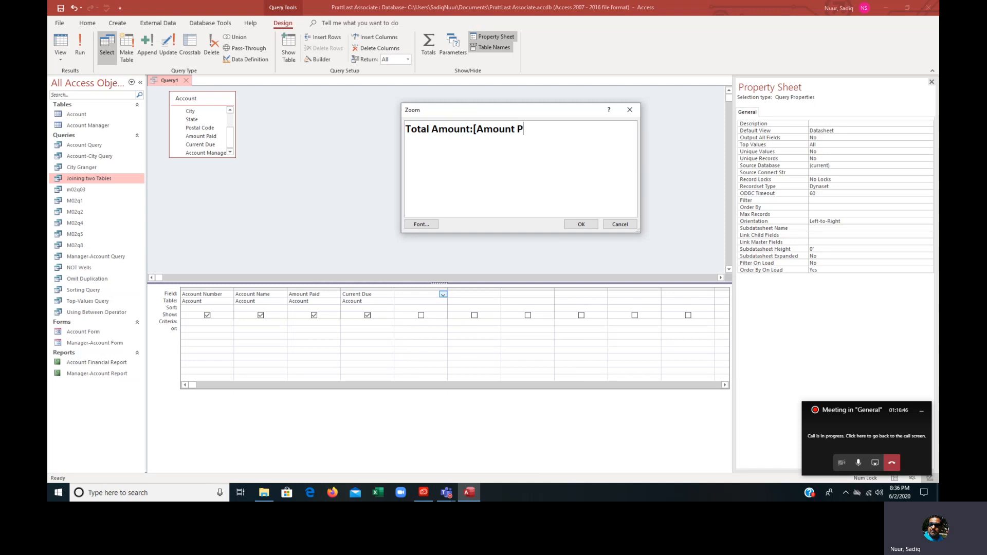
type("aid]+[")
type("Current")
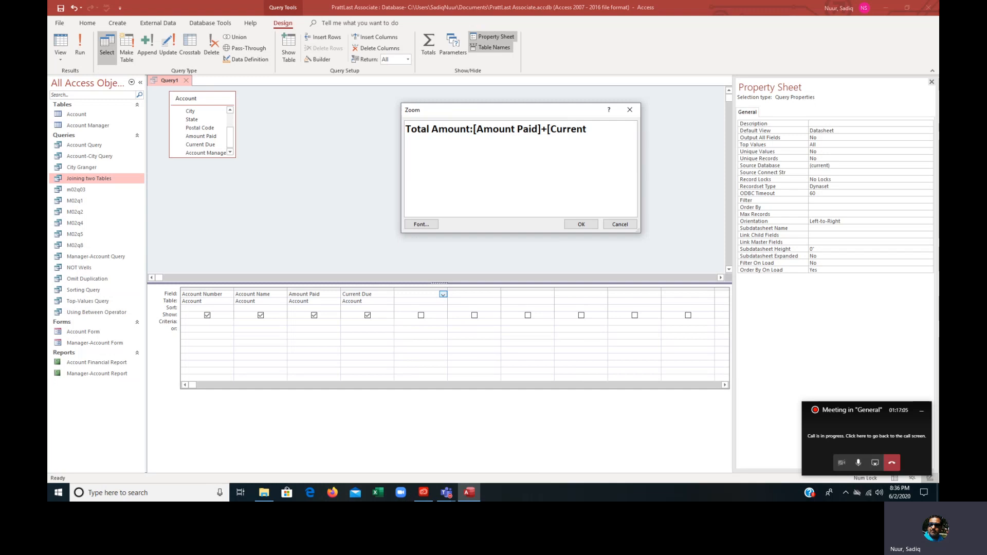
type(" Due]")
left_click(580, 224)
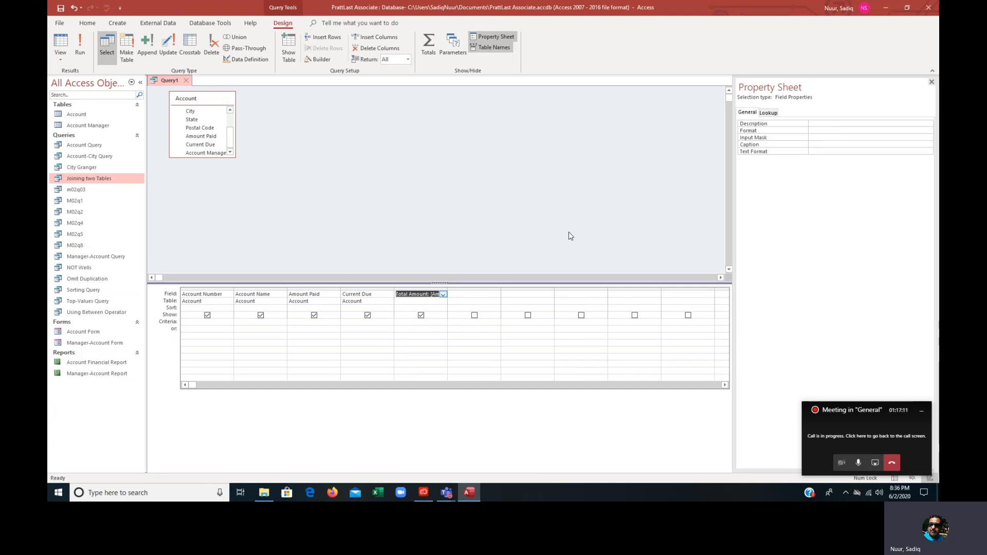
Step: Run the query and widen the Account Name, Amount Paid and Current Due columns to fit their contents
left_click(80, 46)
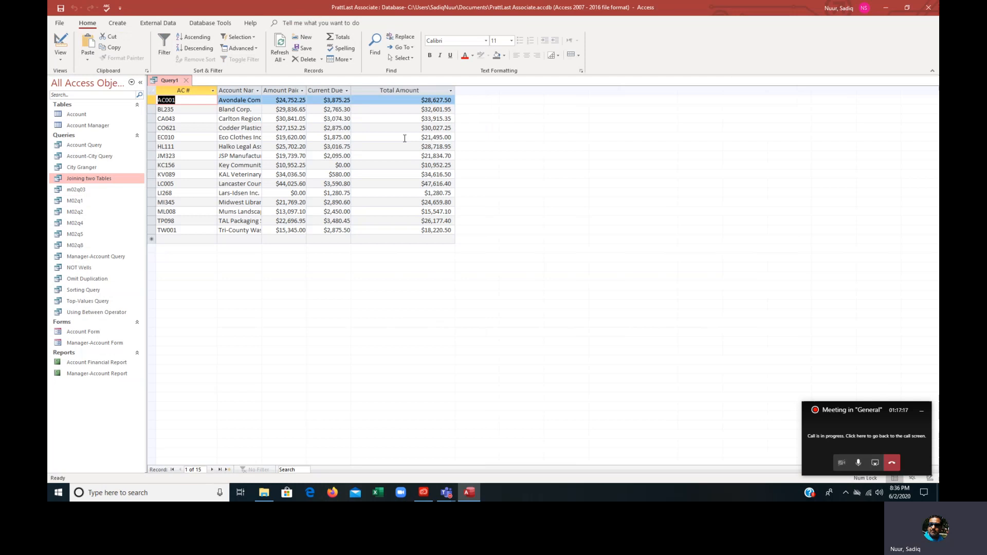
left_click_drag(351, 91, 312, 90)
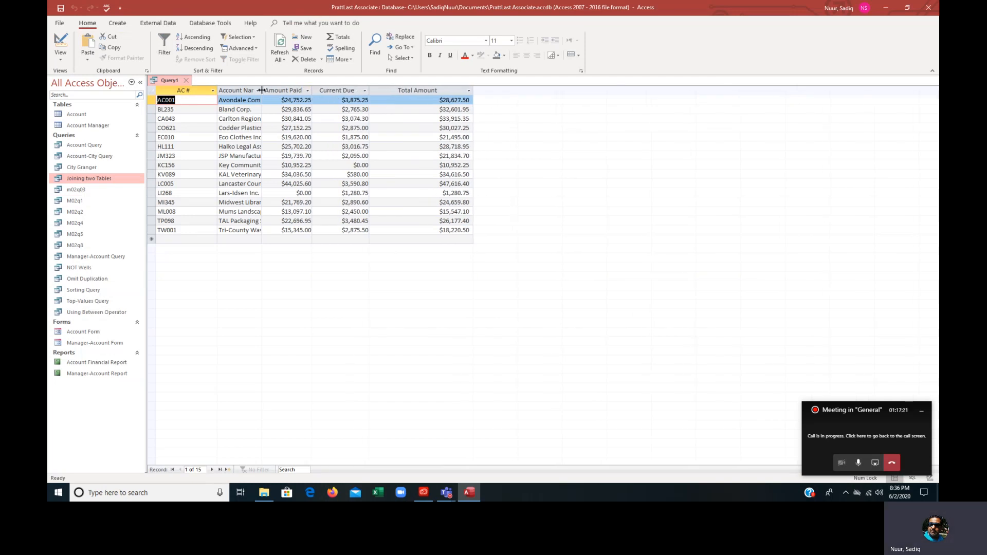
double_click(261, 90)
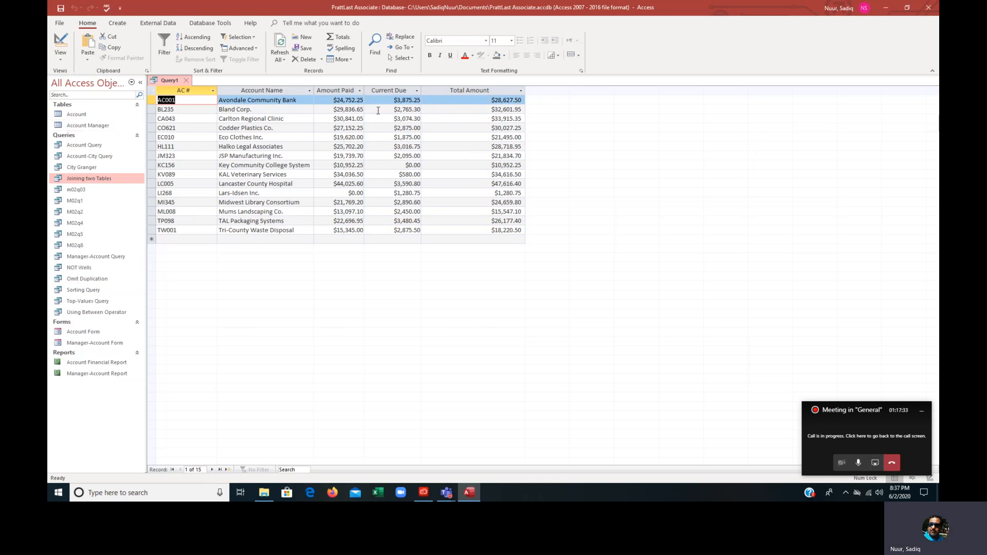
Step: Return to the query design and review the Total Amount expression in the Zoom box
left_click(62, 60)
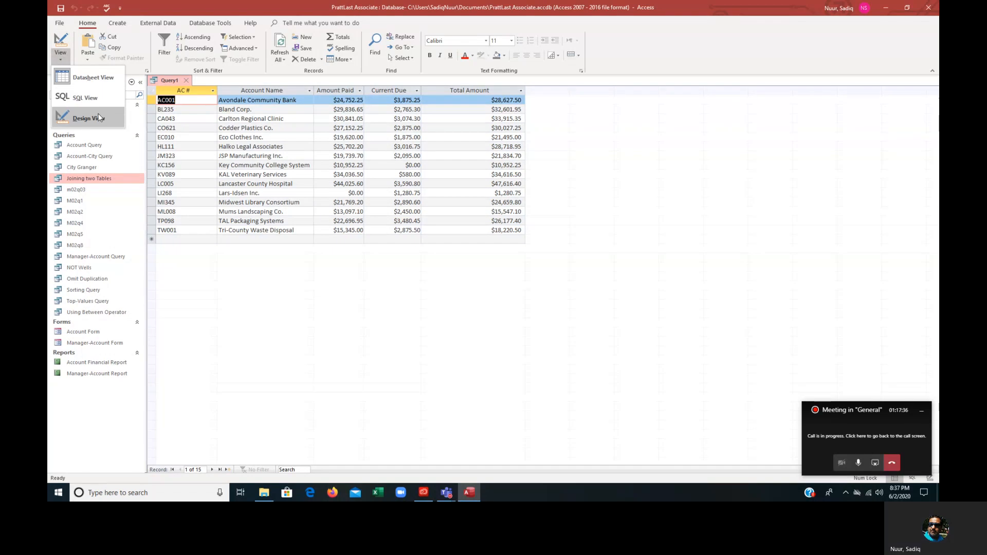
left_click(97, 117)
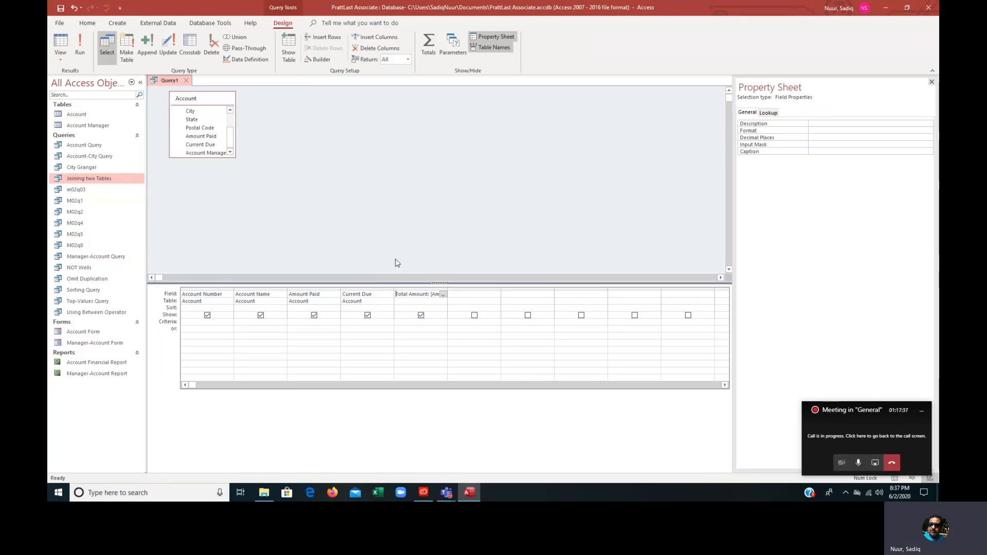
right_click(409, 293)
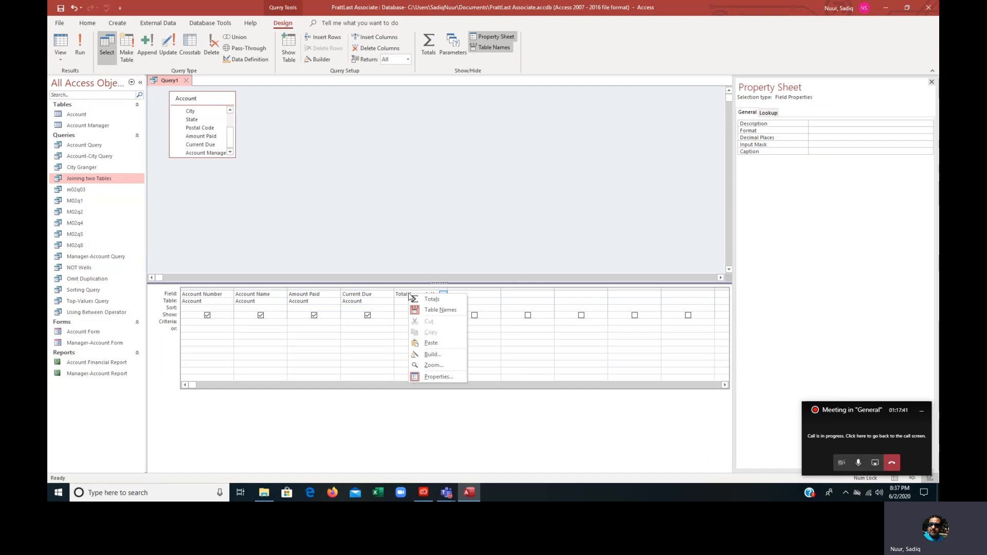
left_click(427, 366)
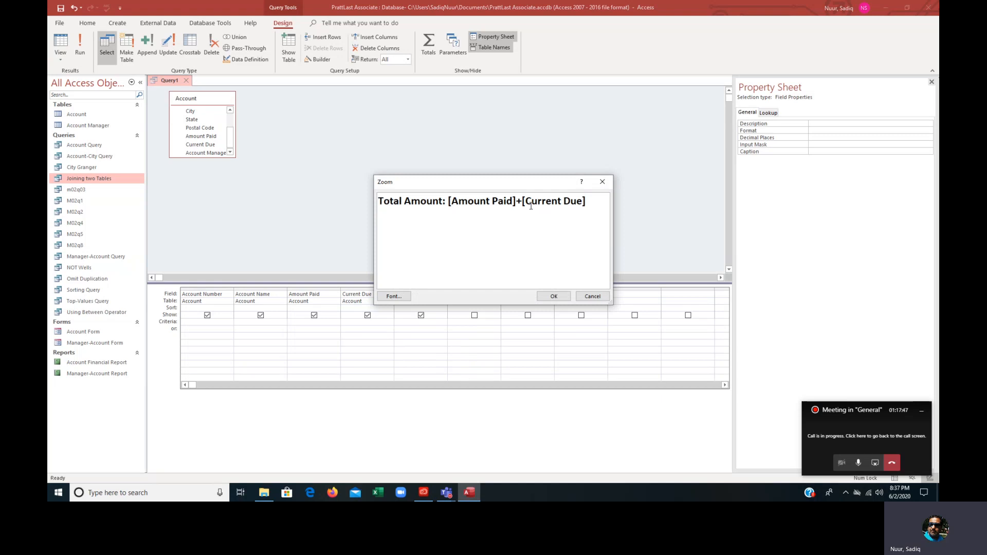
left_click_drag(381, 198, 434, 205)
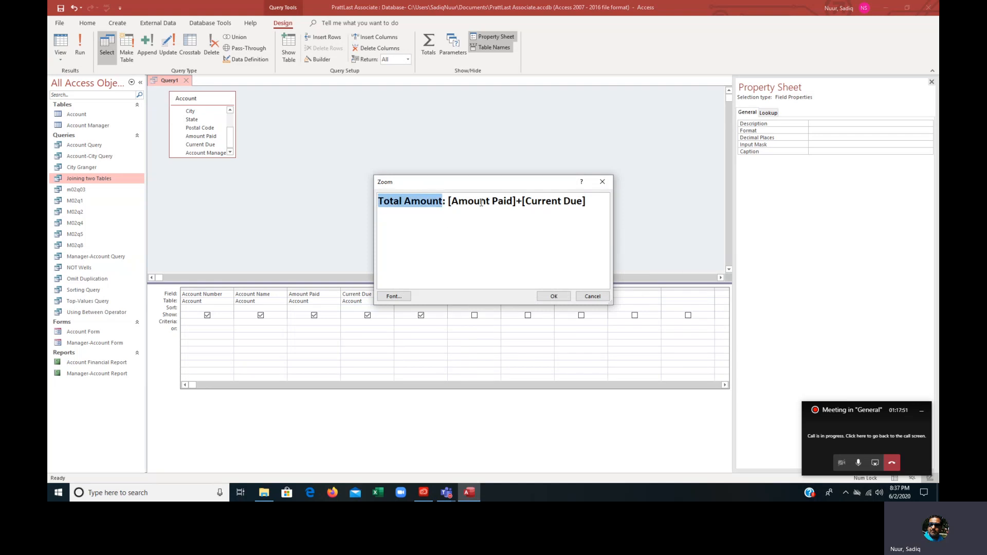
left_click(545, 202)
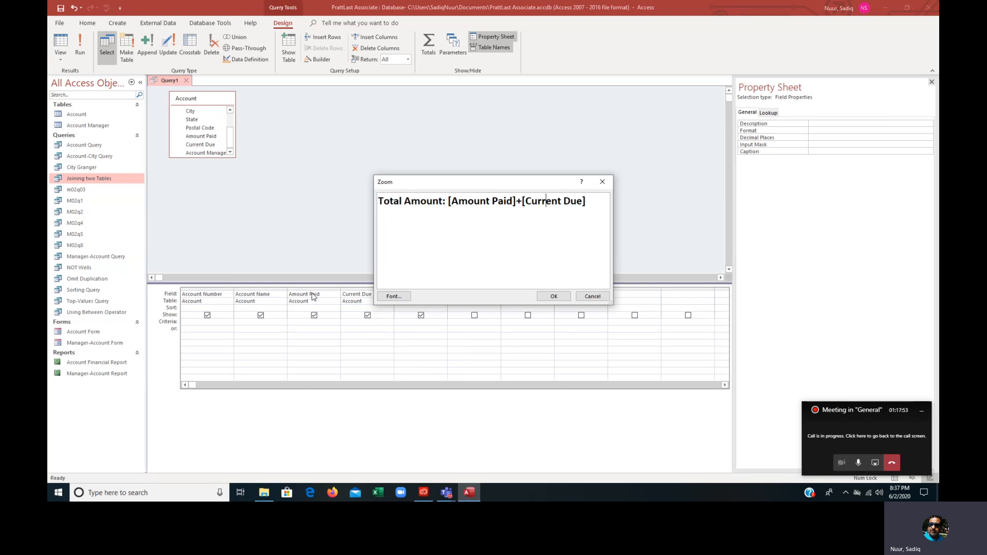
left_click(548, 297)
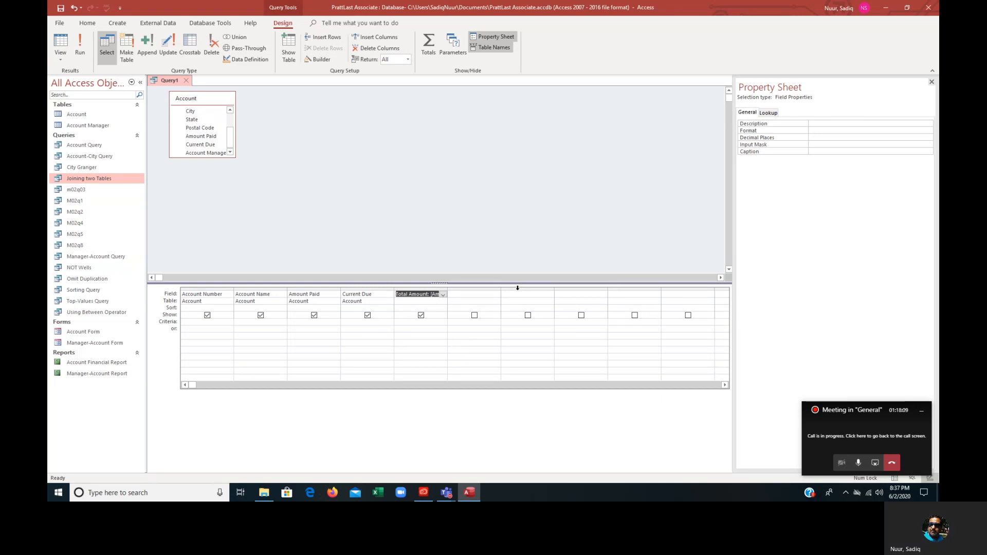
Step: Save the query as a new database object named Total Amount Calculation
left_click(61, 22)
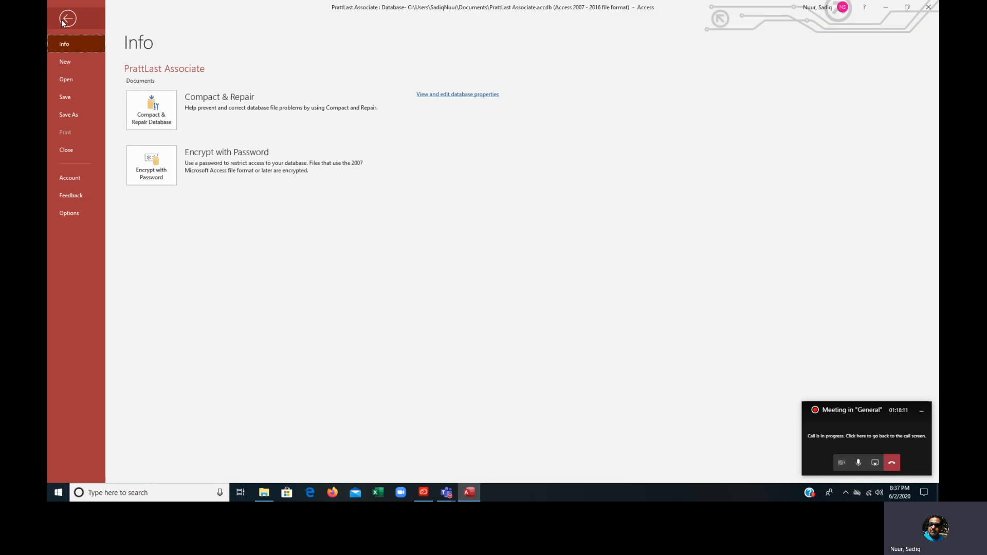
left_click(78, 115)
left_click(156, 122)
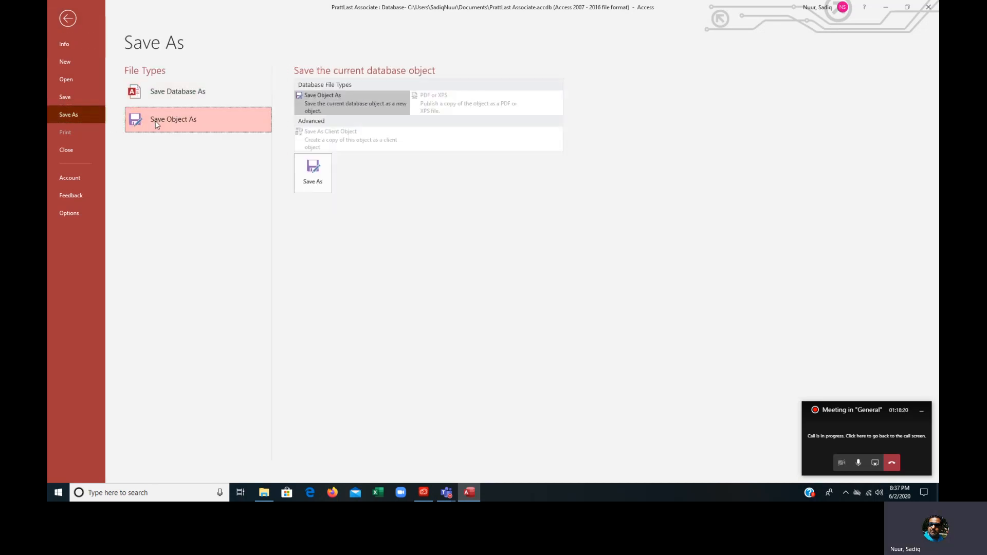
left_click(311, 193)
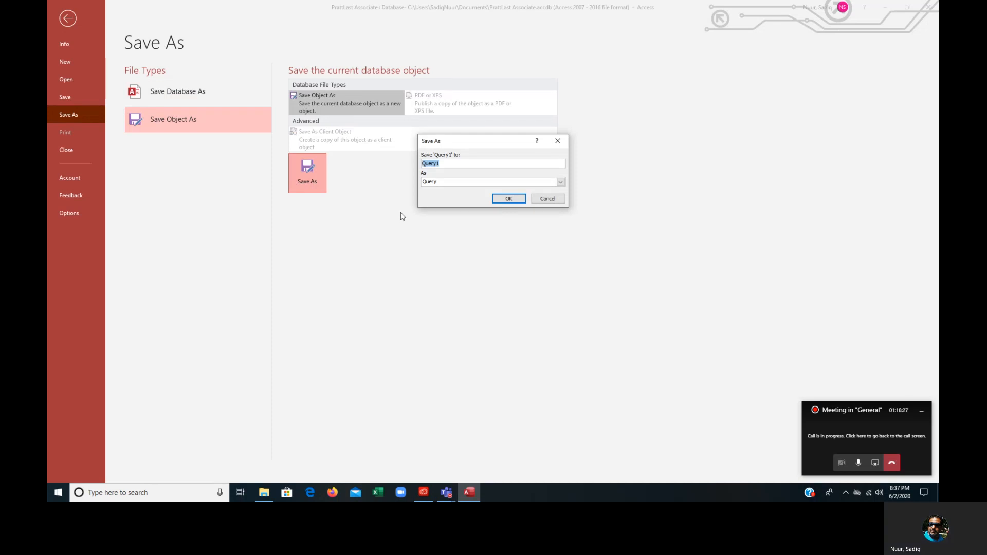
type("Tot")
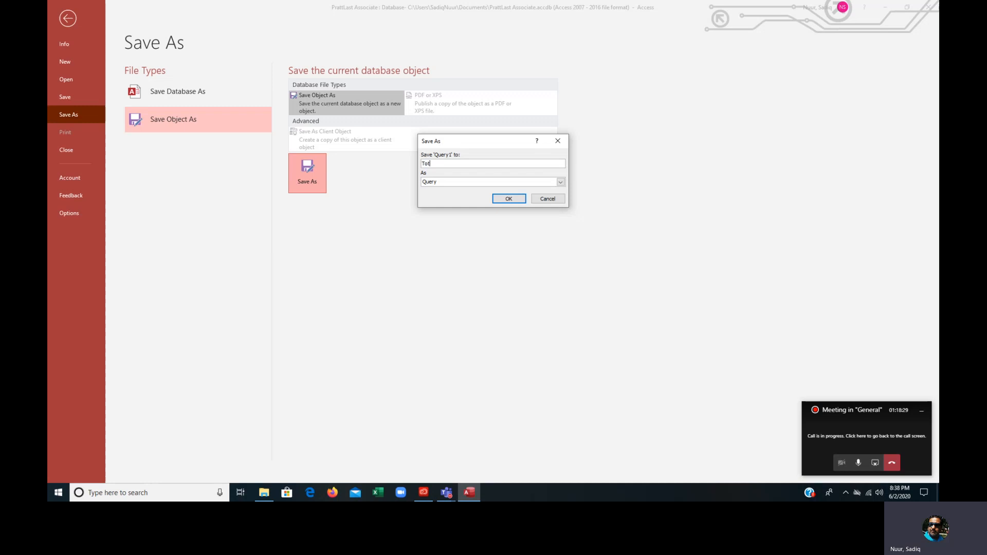
type("al Amount Calv")
type("ulation")
left_click(508, 199)
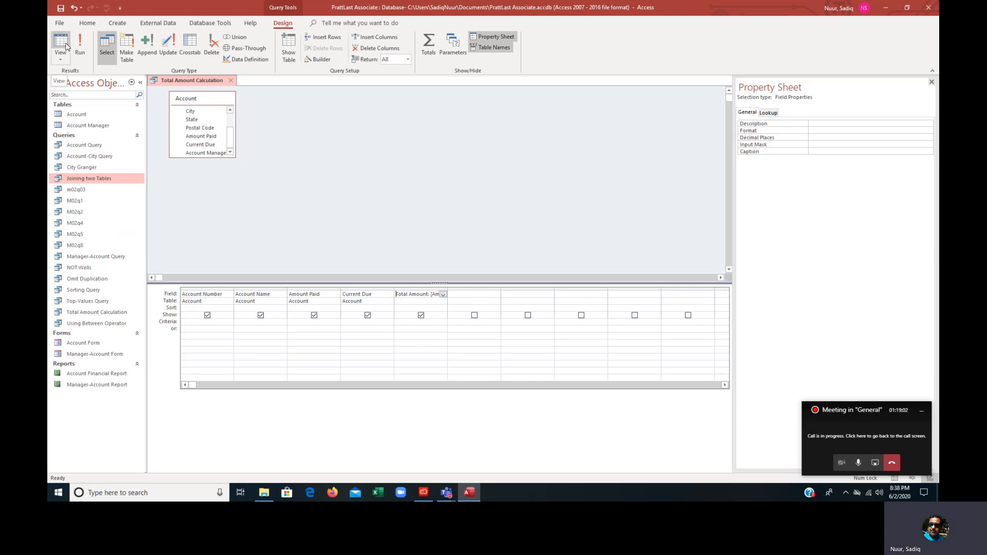
Step: Enter Paid as the caption in the field properties of the calculated Total Amount field
left_click(61, 61)
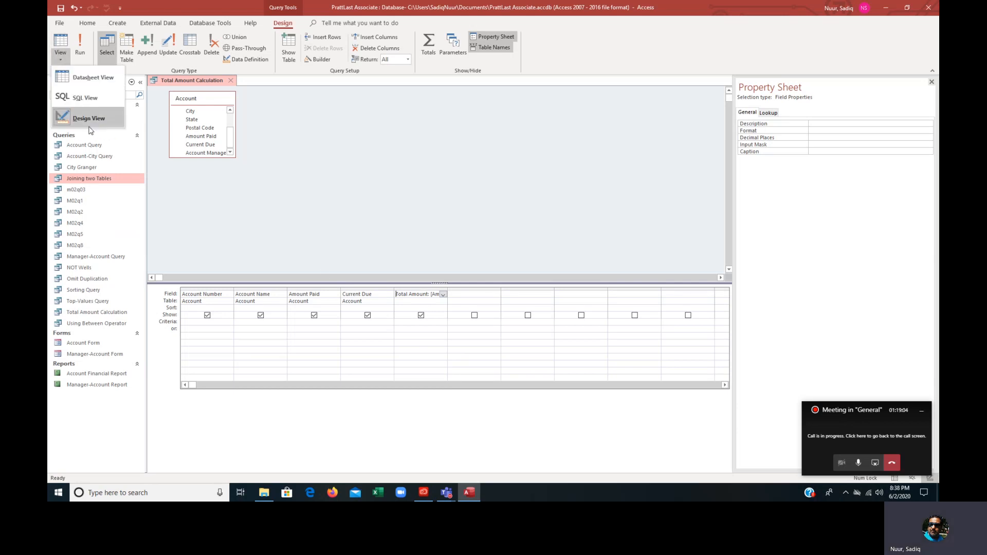
left_click(308, 199)
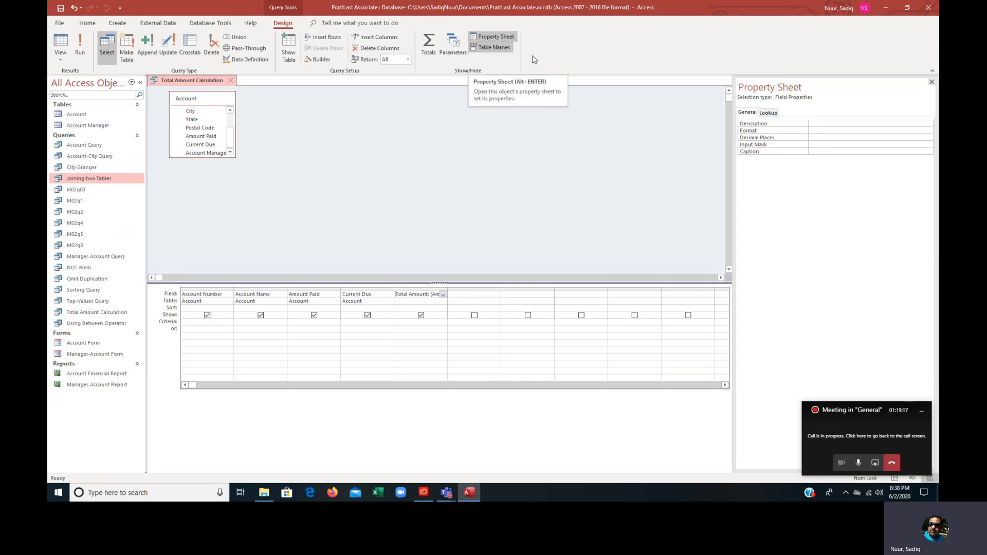
left_click(811, 151)
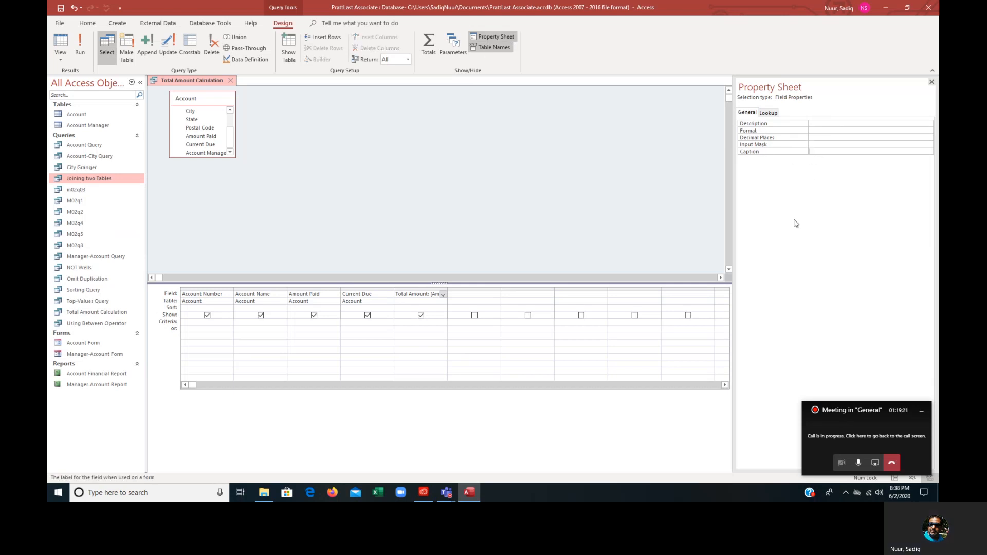
type("Paid")
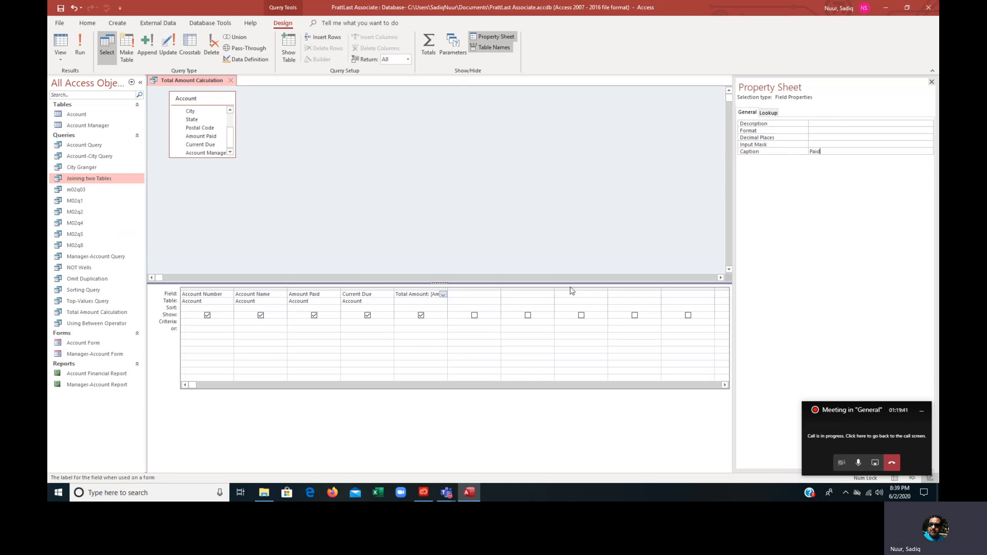
Step: Set the caption of the Amount Paid field to Paid and the caption of the Current Due field to Due
left_click(321, 290)
left_click(327, 296)
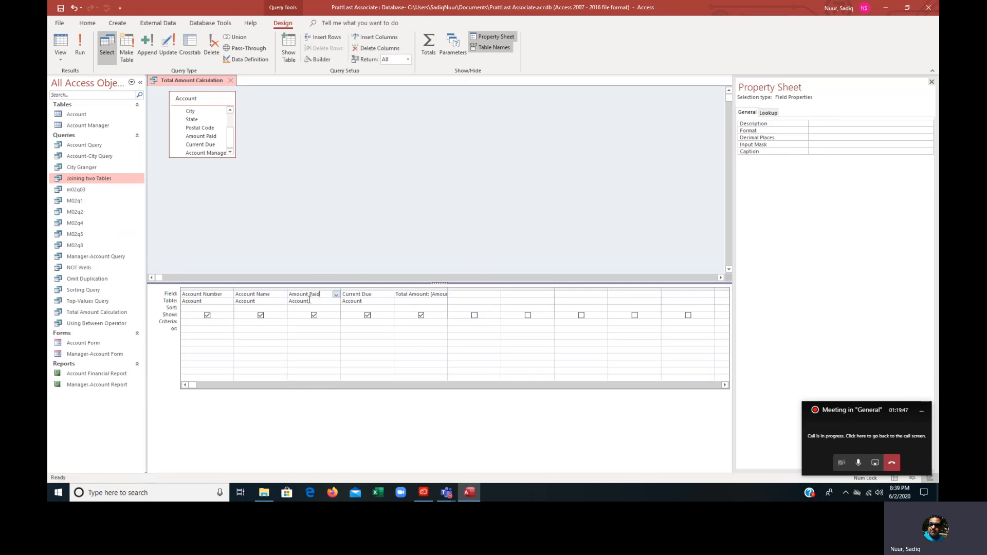
left_click(833, 152)
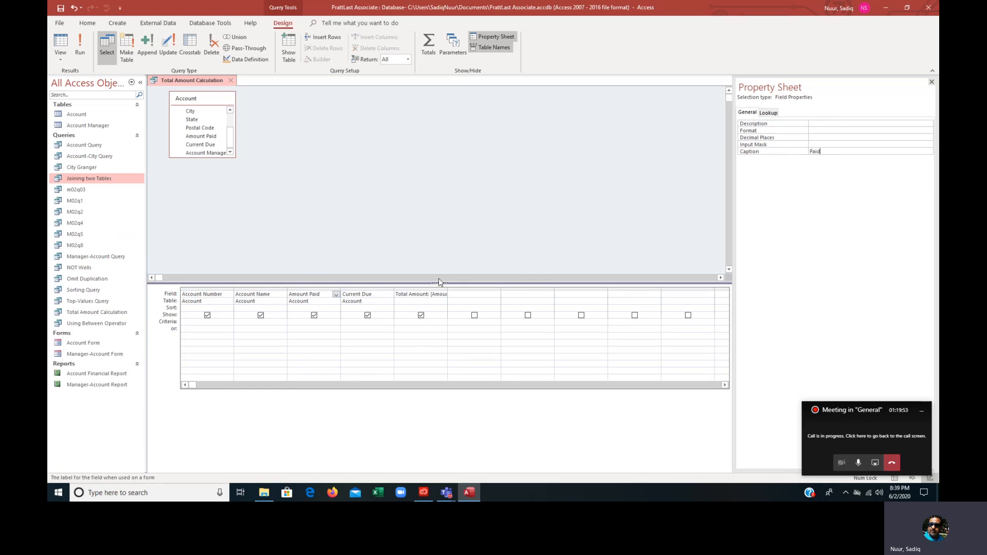
left_click(380, 295)
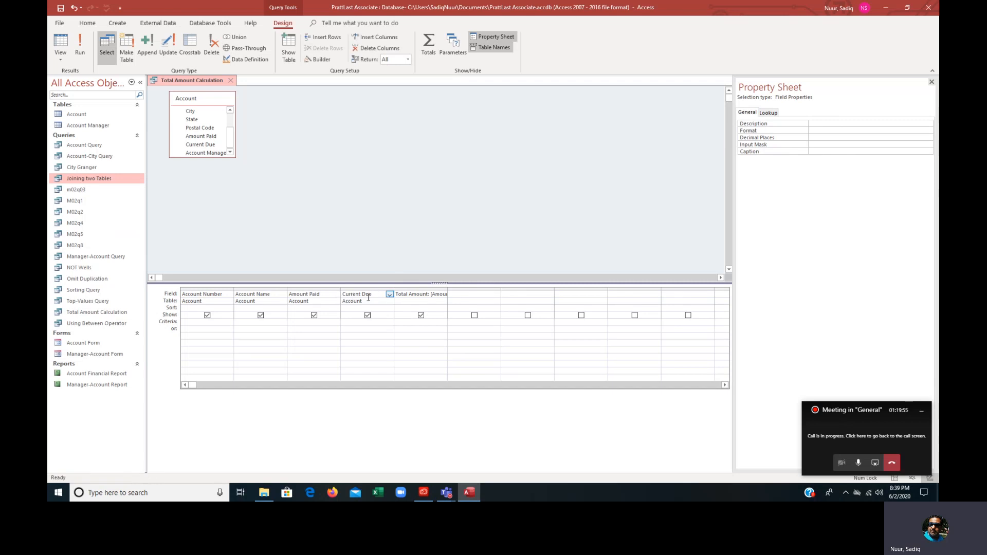
left_click(832, 153)
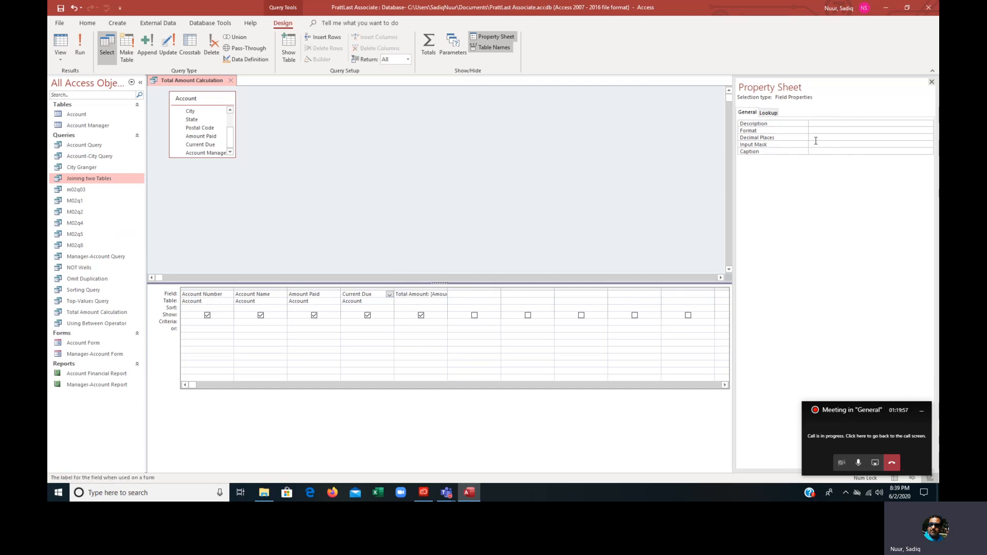
type("Due")
Step: Clear the Paid caption from the field properties of the calculated Total Amount field
left_click(413, 294)
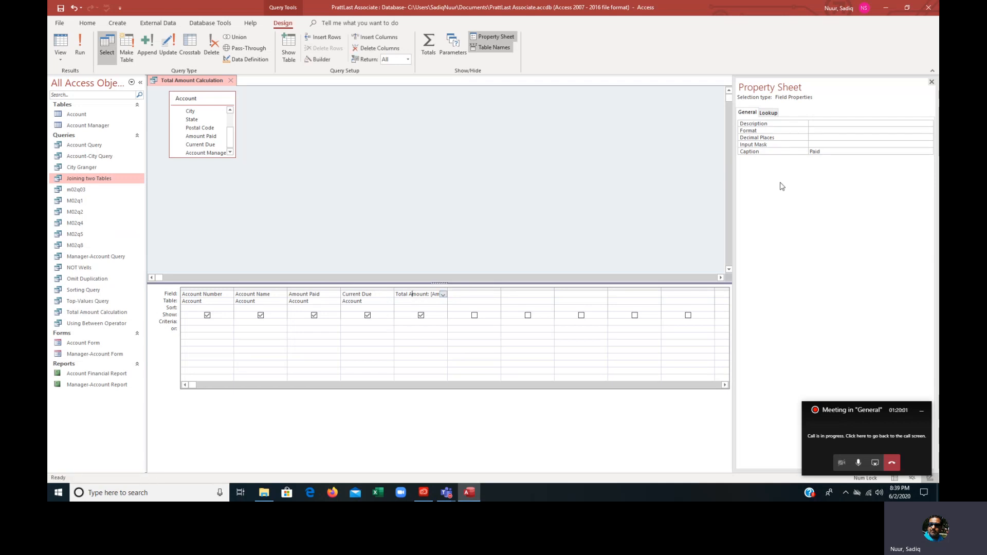
left_click_drag(834, 152, 790, 151)
key("BackSpace")
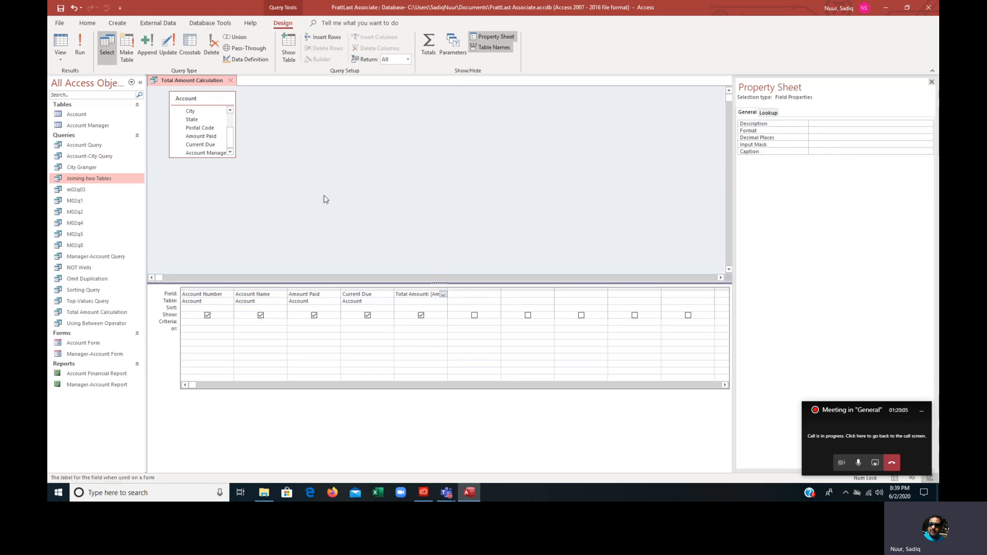
Step: Run the Total Amount Calculation query, widen the Paid column slightly and close the query
left_click(79, 46)
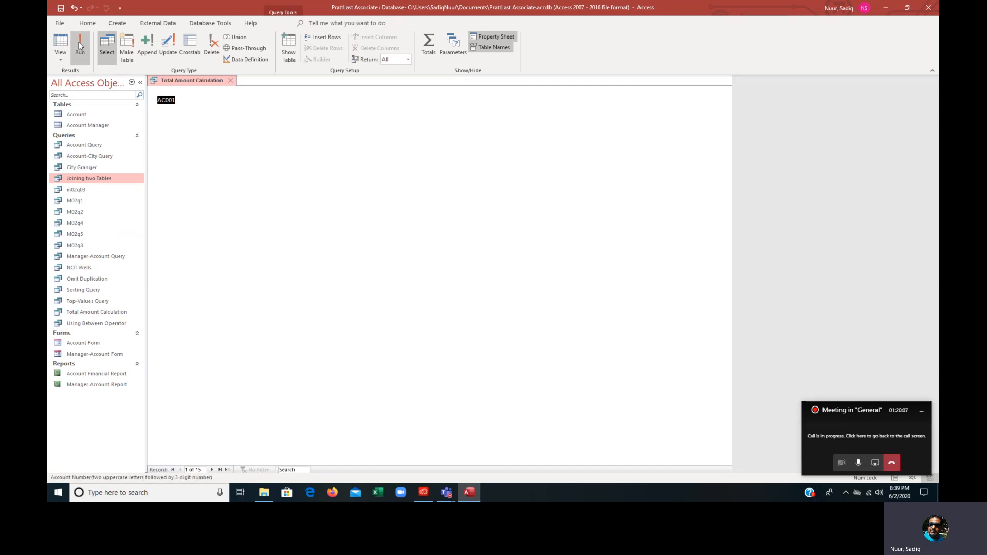
left_click_drag(362, 90, 372, 91)
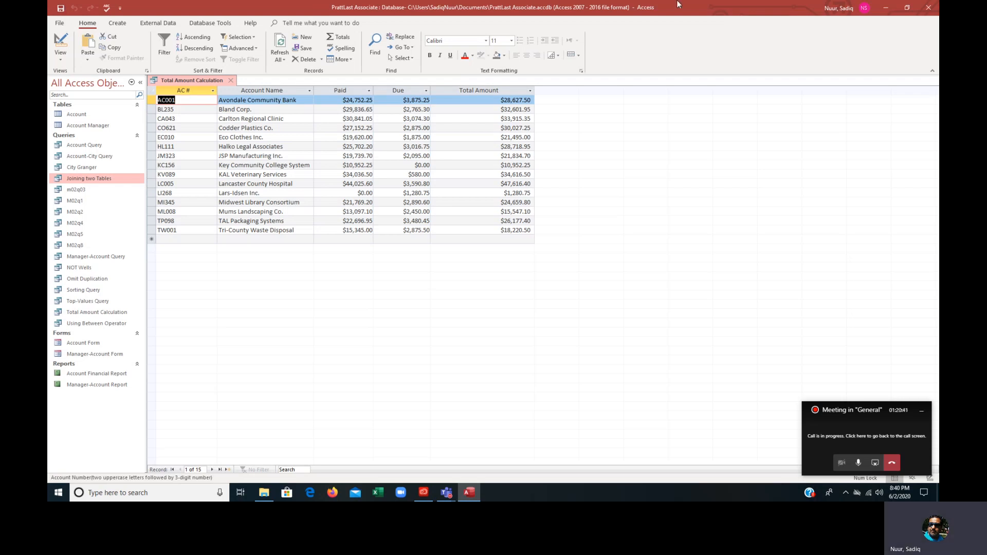
left_click(230, 80)
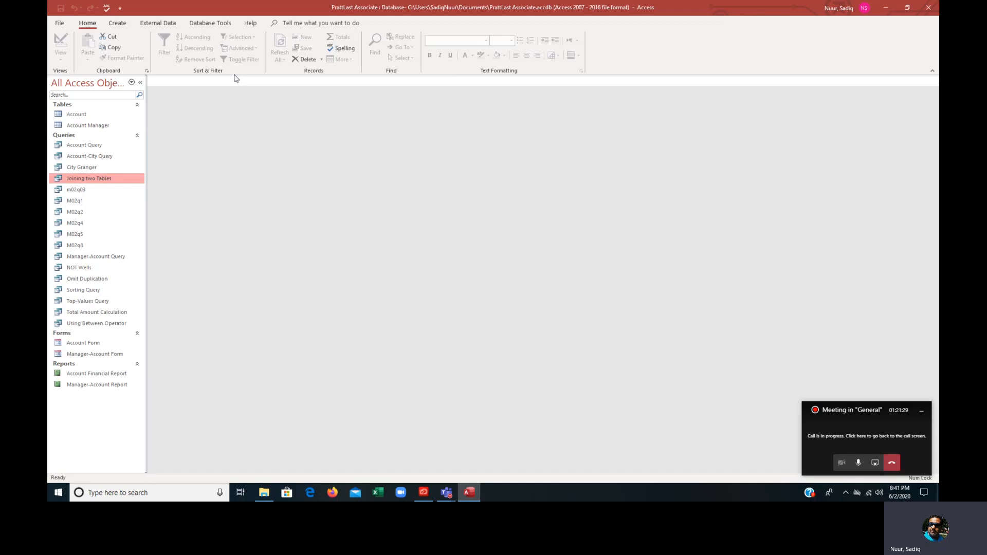
Step: Create a new query in Design view on the Account table with the Account Manager Number and Amount Paid fields
left_click(119, 23)
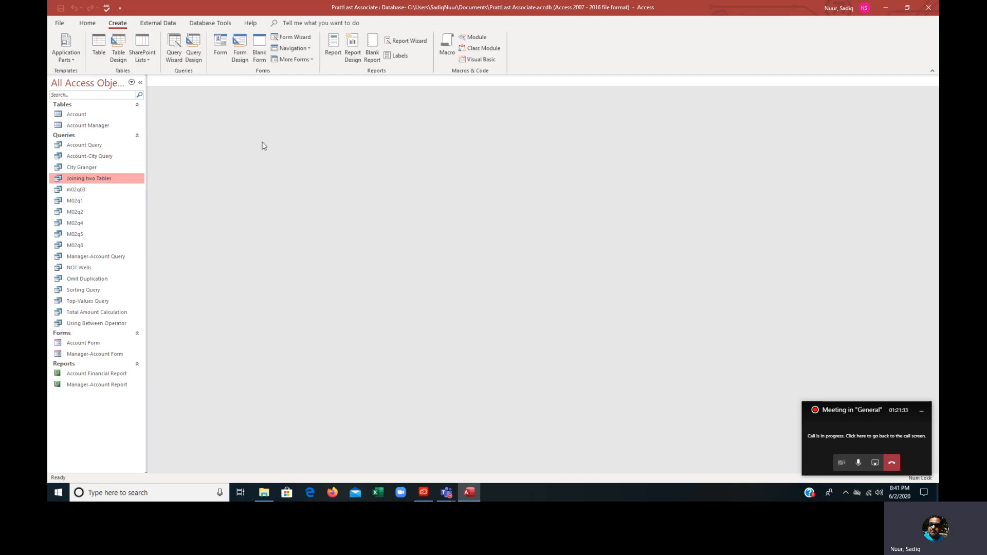
left_click(195, 52)
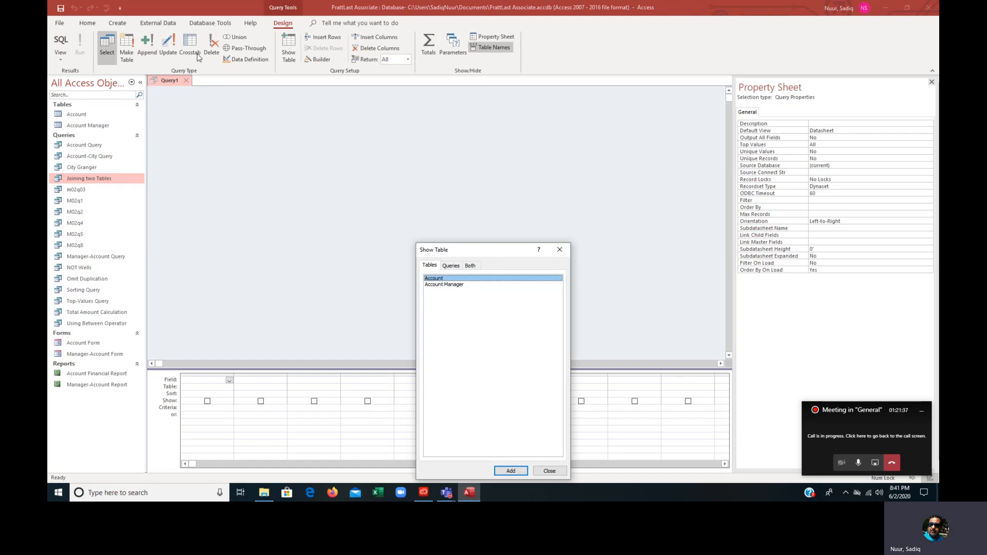
left_click(511, 473)
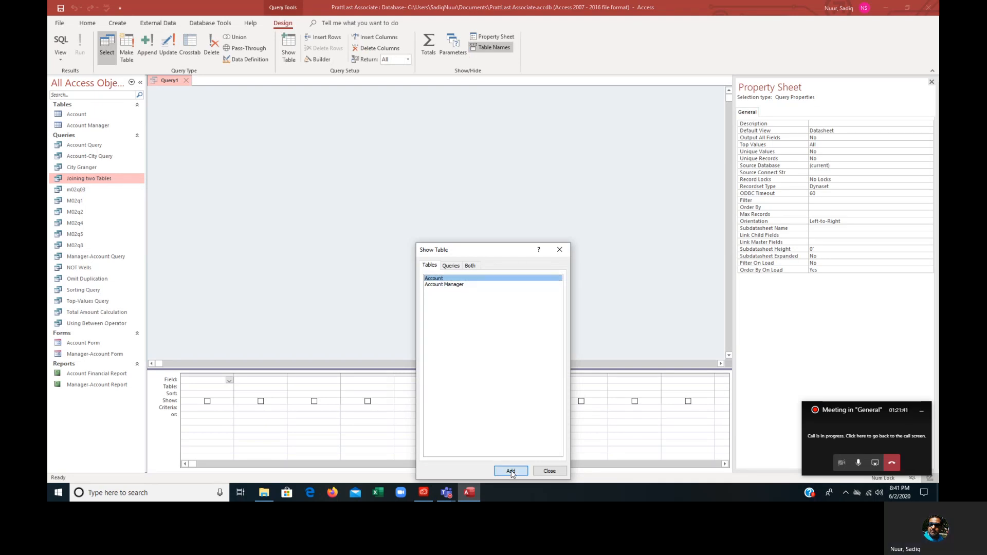
left_click(560, 251)
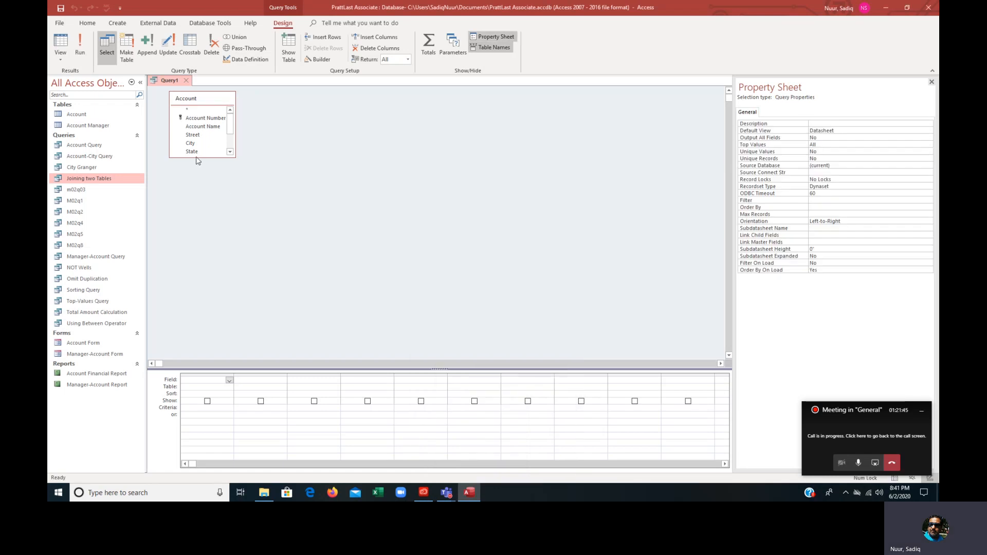
left_click_drag(230, 126, 231, 143)
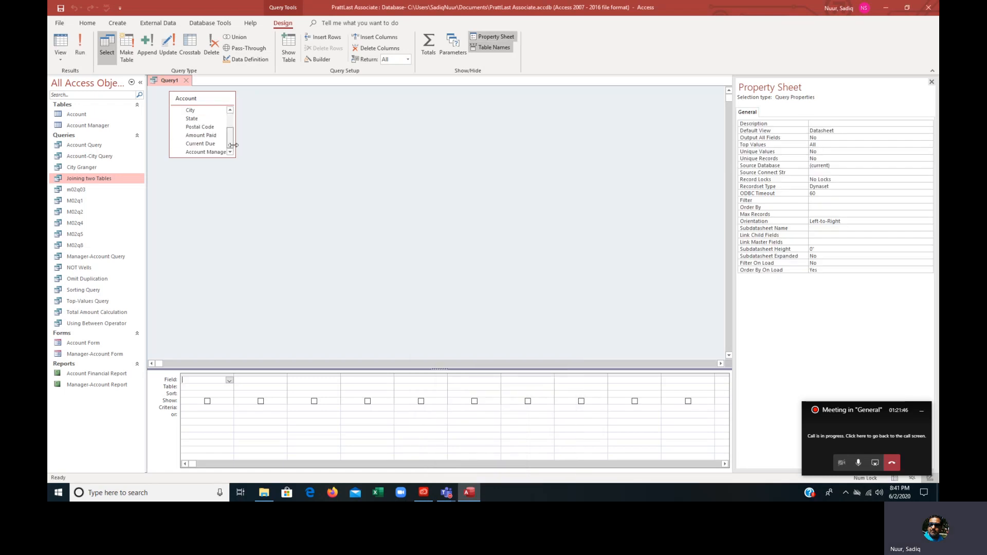
double_click(205, 153)
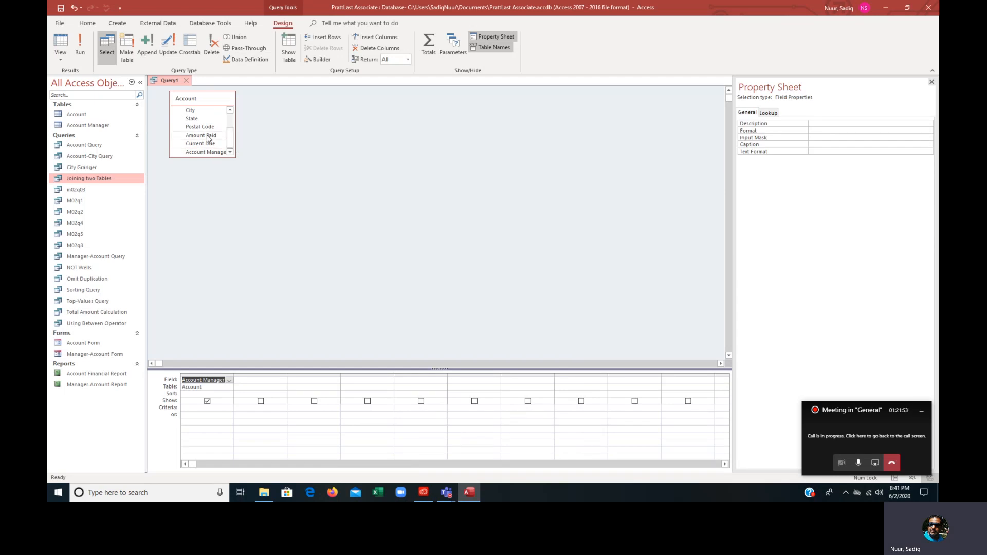
double_click(206, 135)
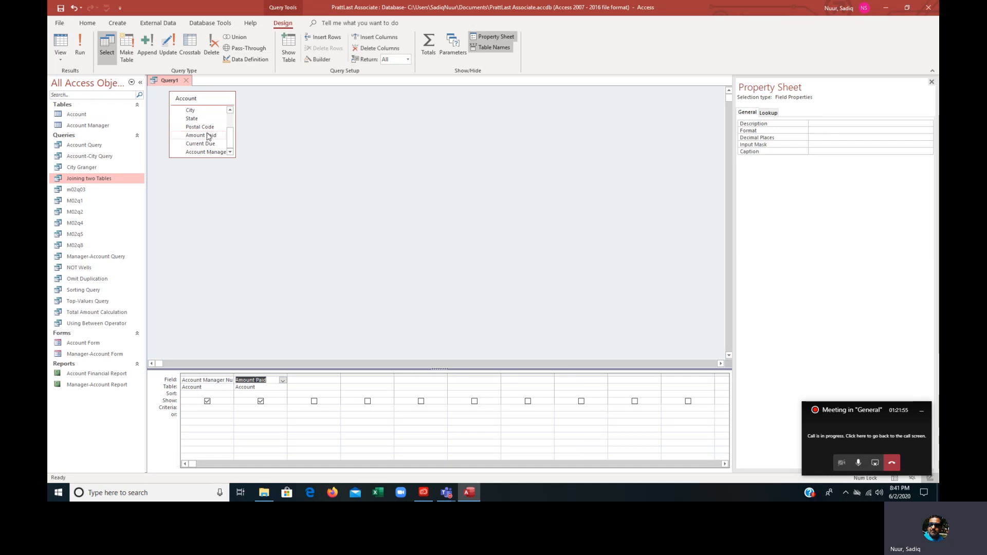
Step: Run the query to check the payments listed per account manager, and widen the Amount Paid column to show its full heading
left_click(82, 49)
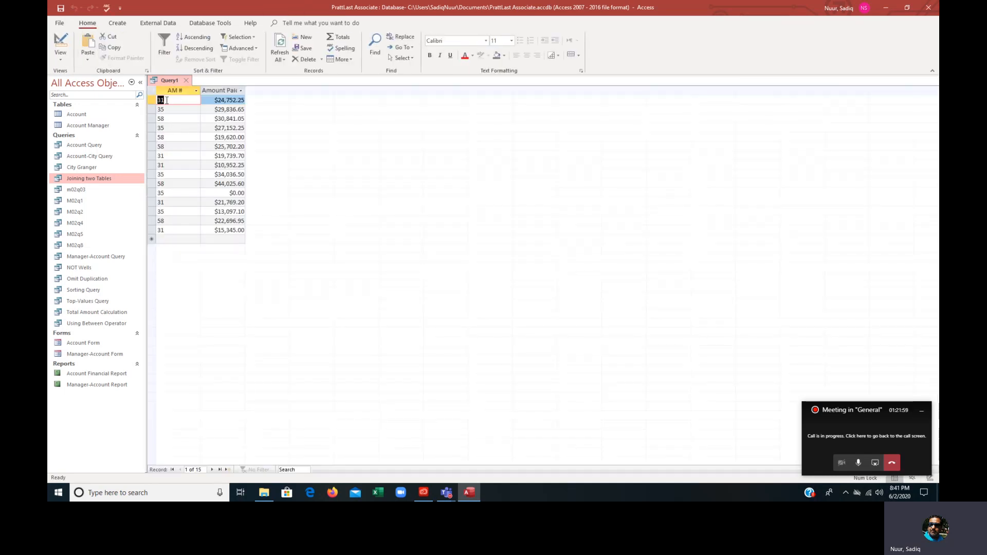
left_click(166, 156)
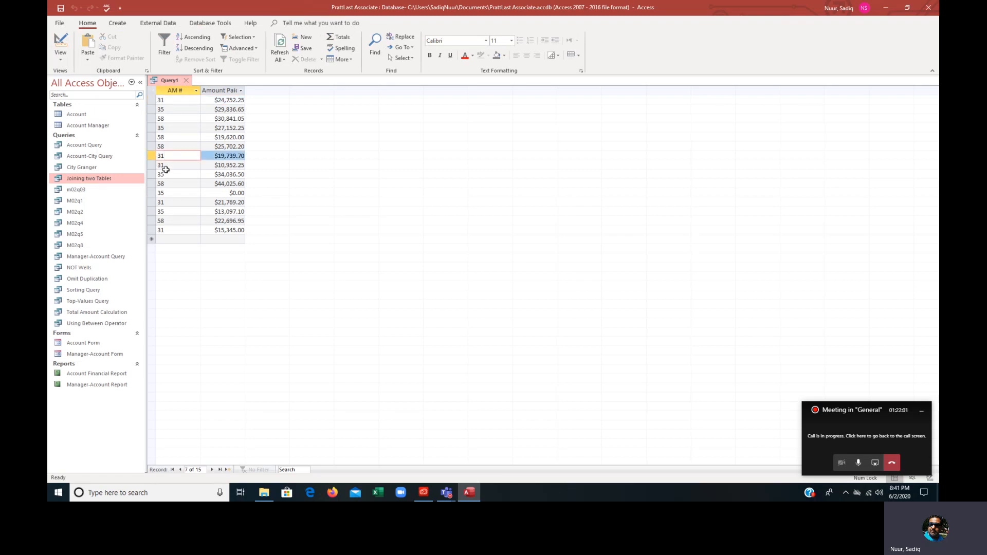
left_click(165, 166)
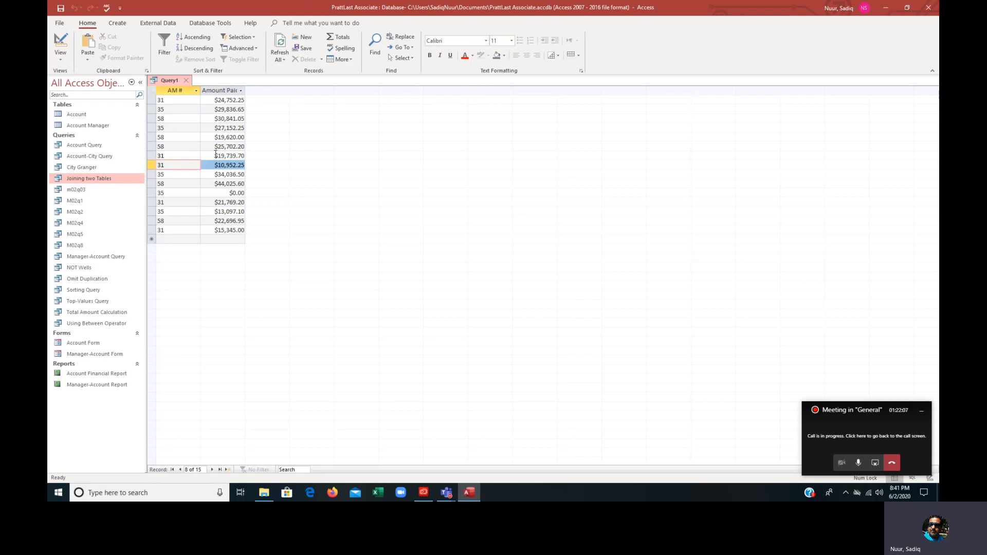
left_click_drag(245, 90, 288, 90)
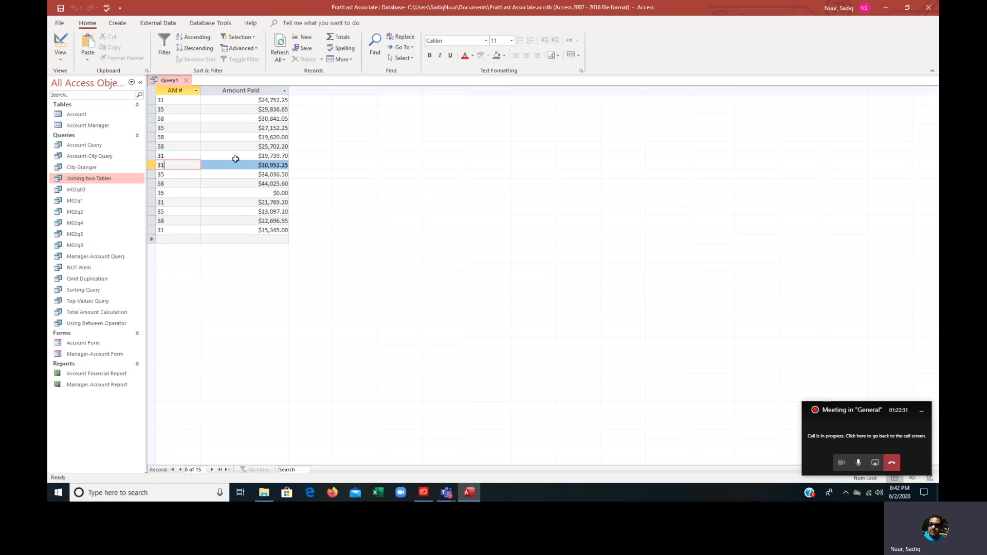
Step: Return to the query design, enlarge the lower pane that holds the design grid and show the Total row in the grid
left_click(61, 61)
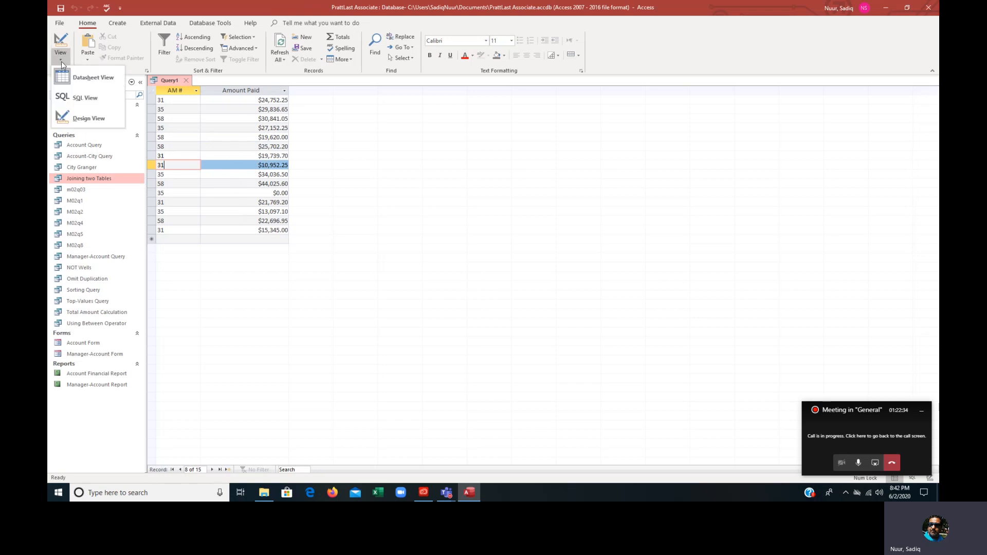
left_click(90, 120)
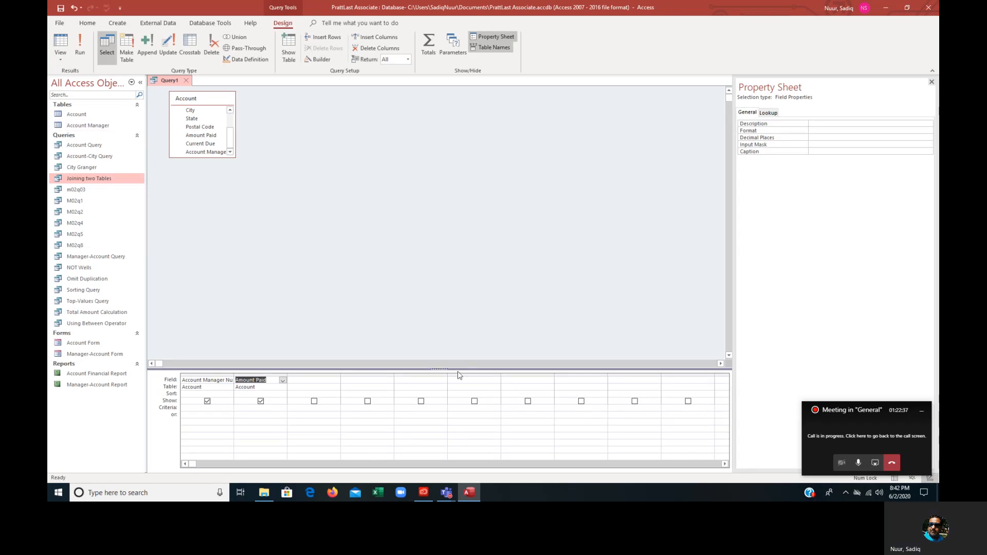
left_click_drag(447, 368, 409, 254)
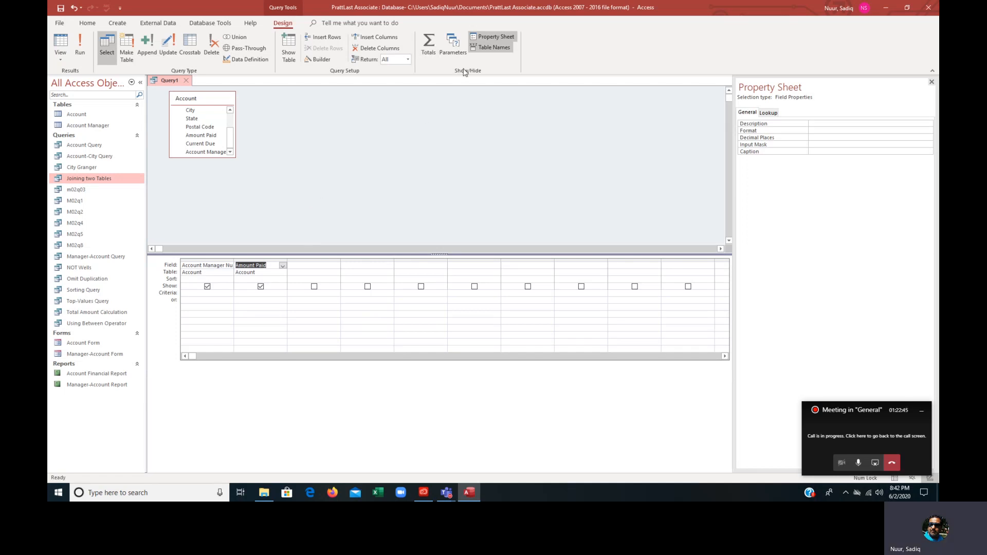
left_click(430, 41)
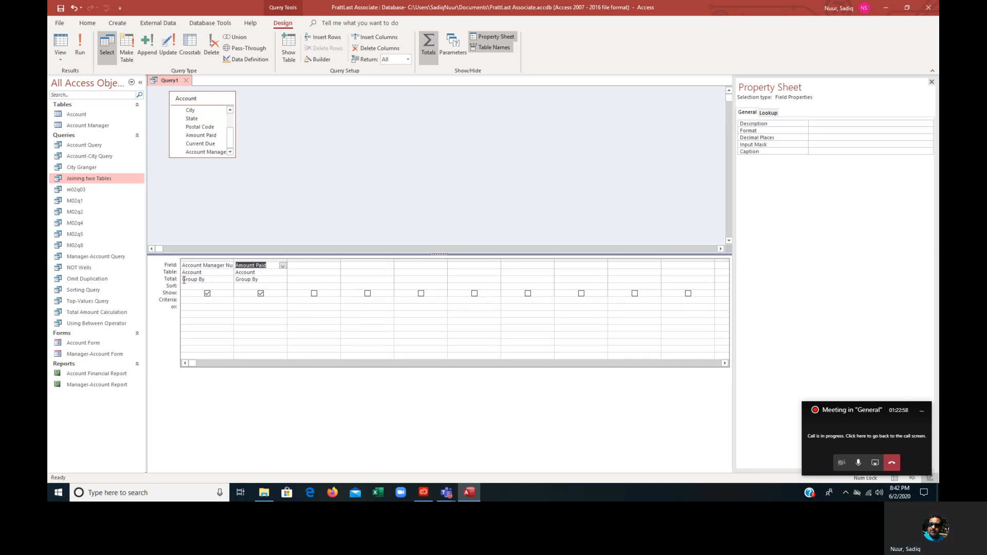
left_click(431, 47)
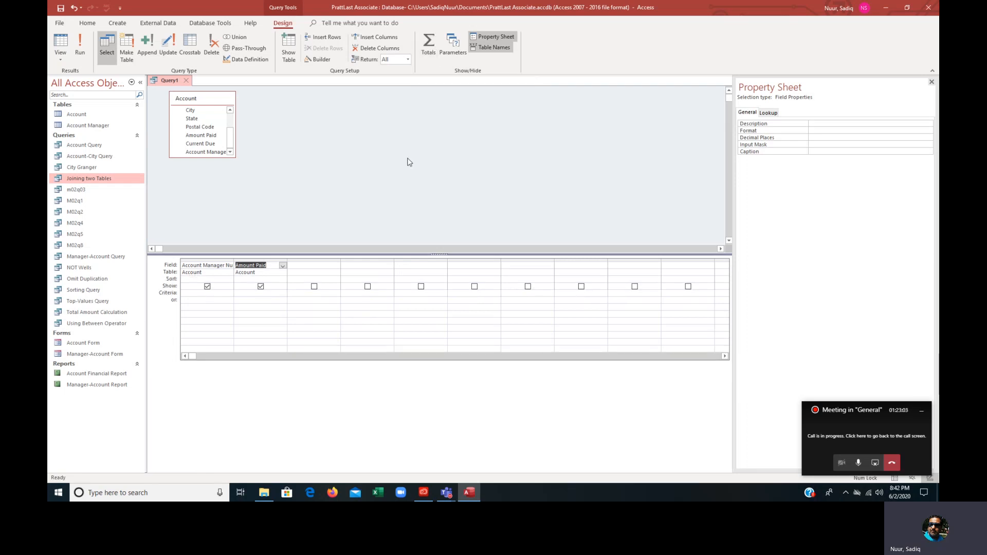
left_click(429, 42)
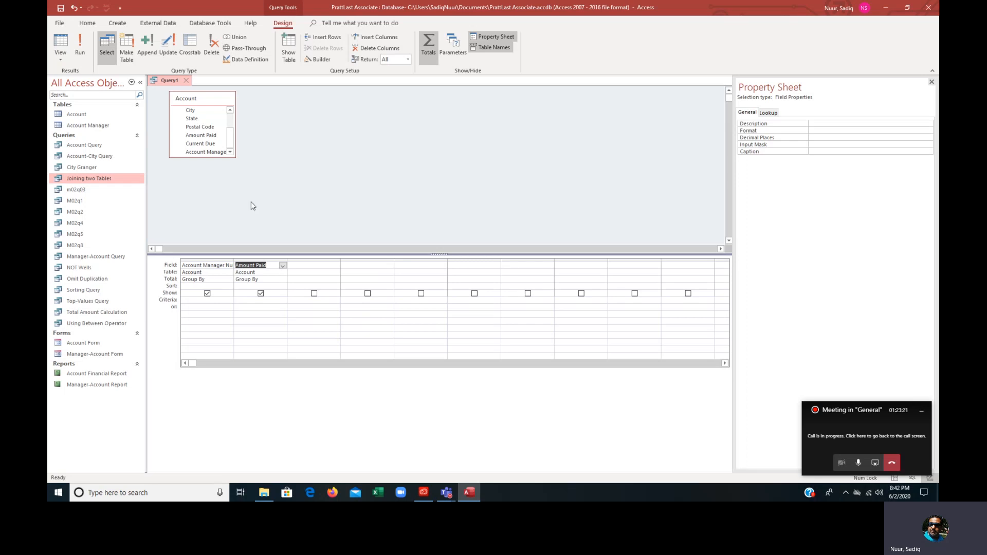
Step: Set the Total function of Amount Paid to Sum and run the query to review the sum paid per account manager
left_click(270, 279)
left_click(282, 279)
left_click(271, 293)
left_click(81, 55)
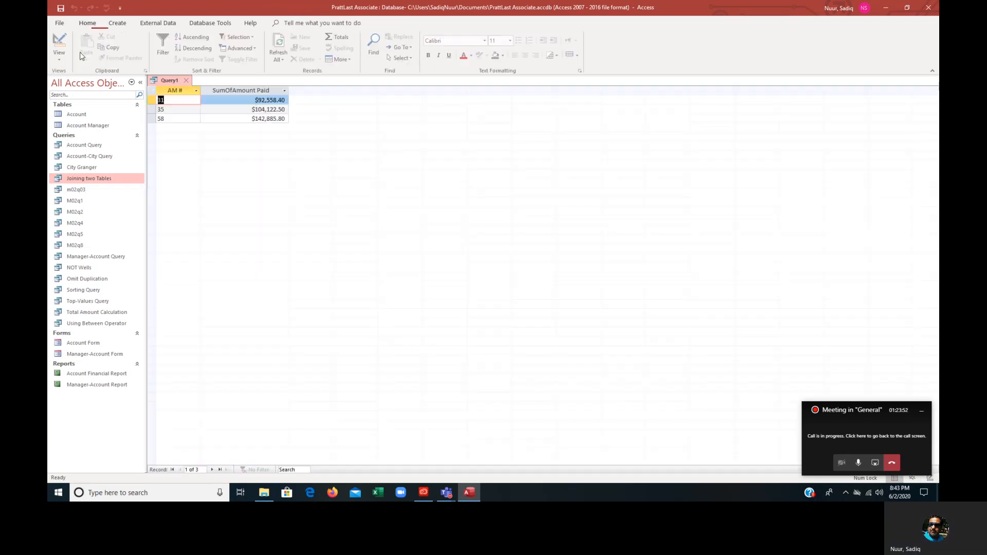
left_click(169, 99)
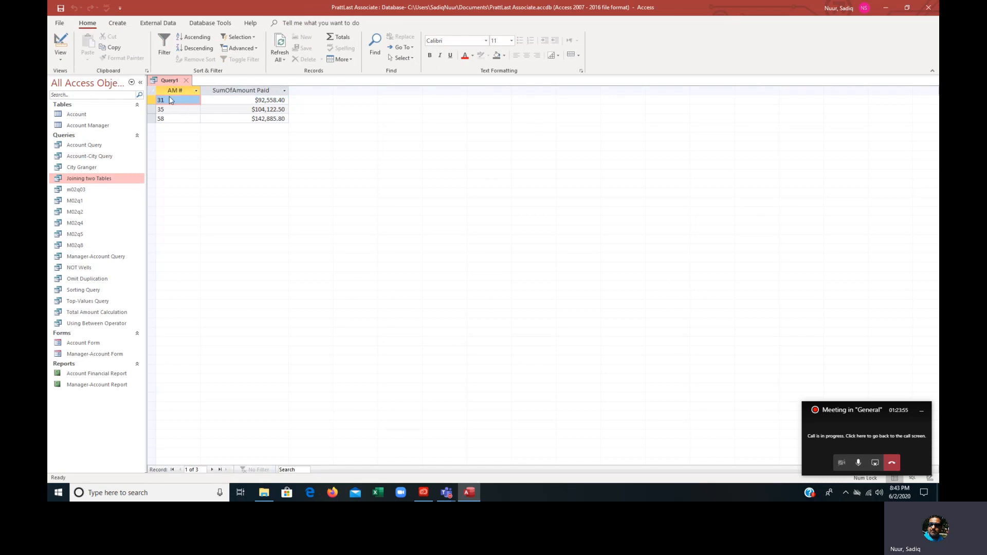
left_click(245, 101)
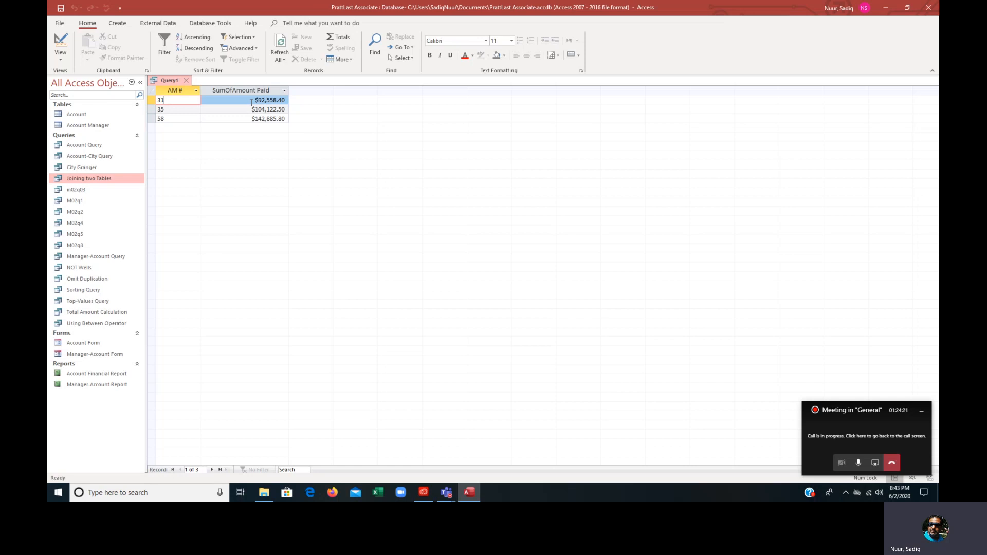
Step: Set the Total function of Amount Paid to Avg, run the query to view the averages and return to Design view
left_click(61, 43)
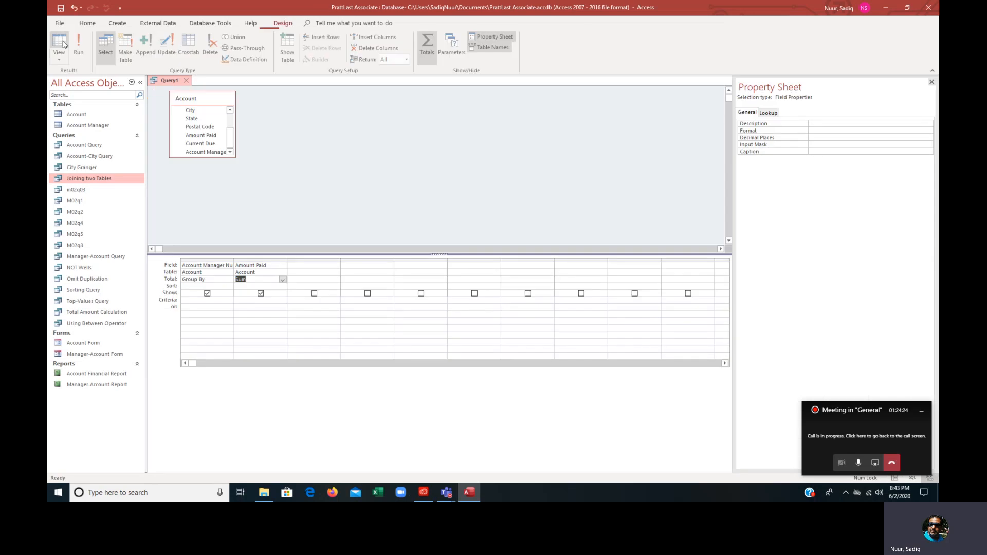
left_click(282, 280)
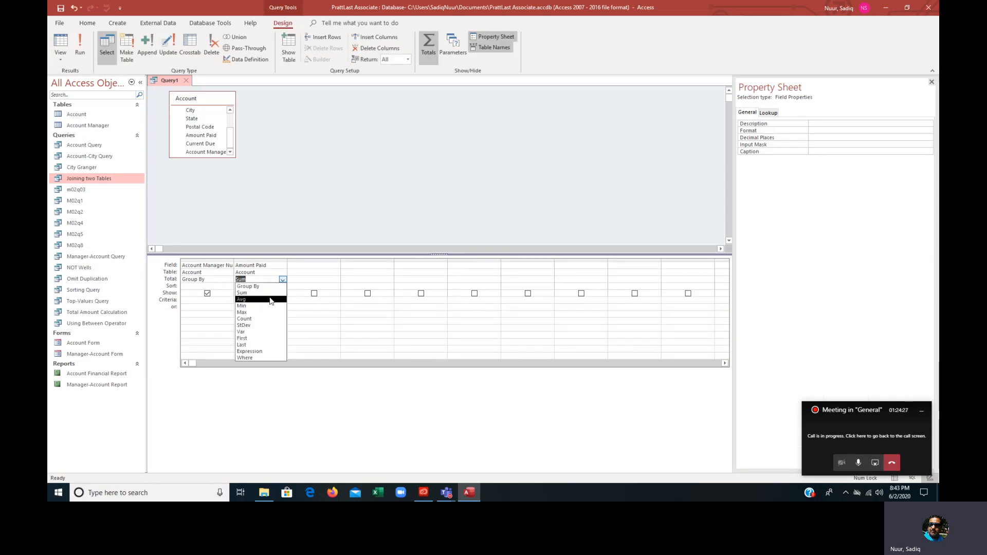
left_click(271, 300)
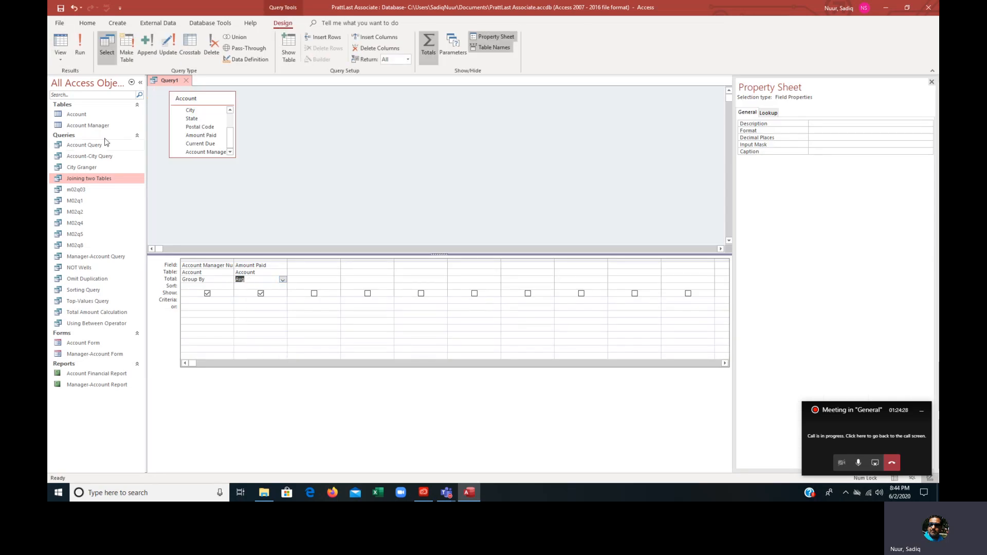
left_click(80, 48)
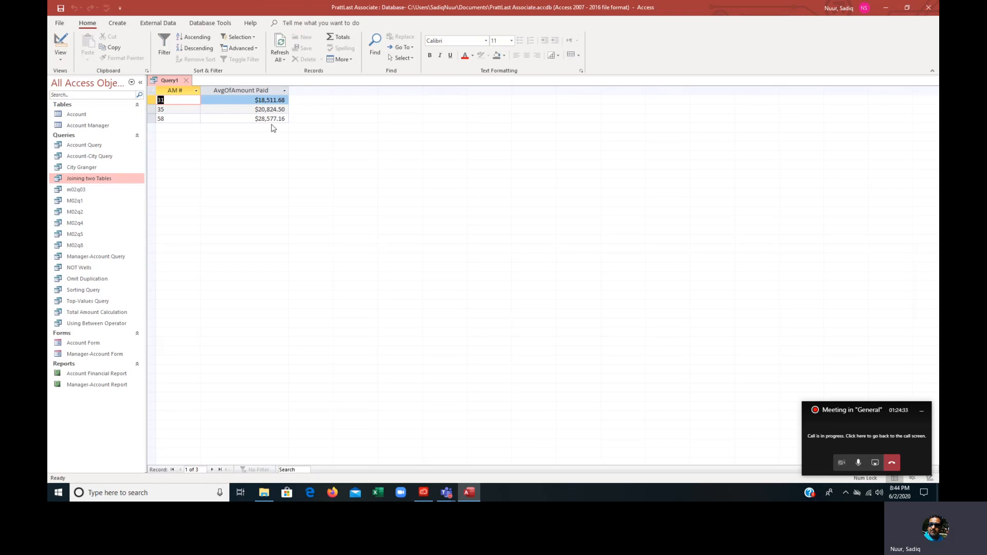
left_click(61, 58)
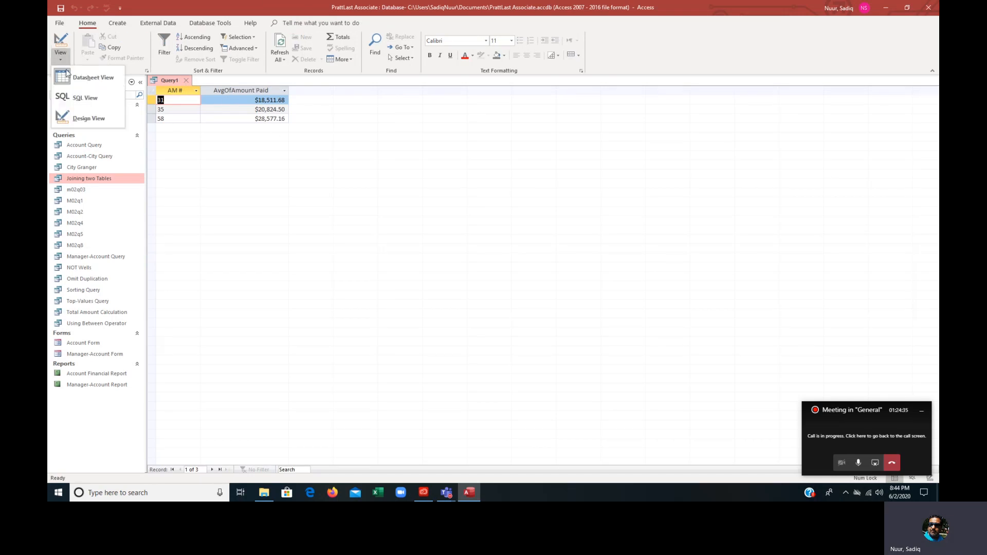
left_click(85, 115)
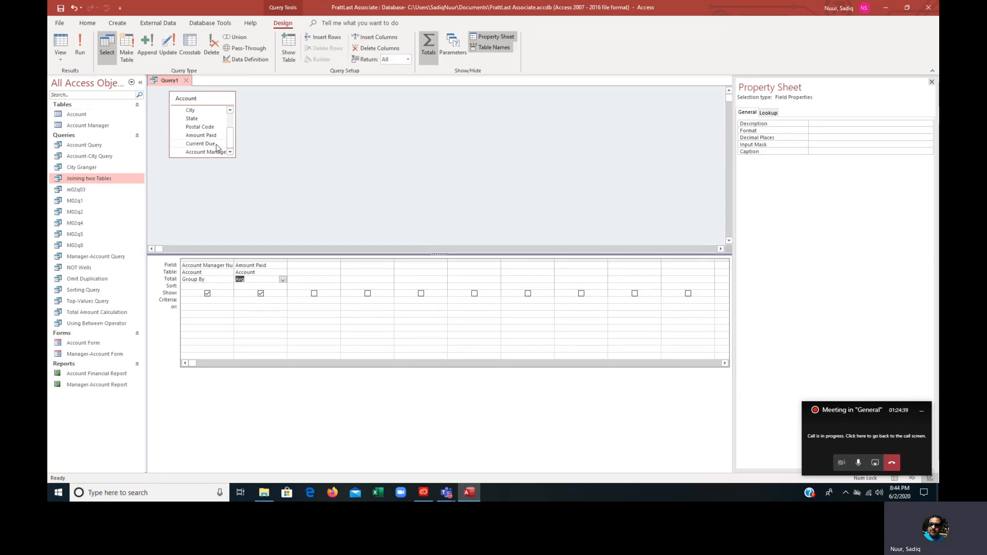
Step: Add the Current Due field of the Account table to the query grid and set its Total function to Max
double_click(216, 144)
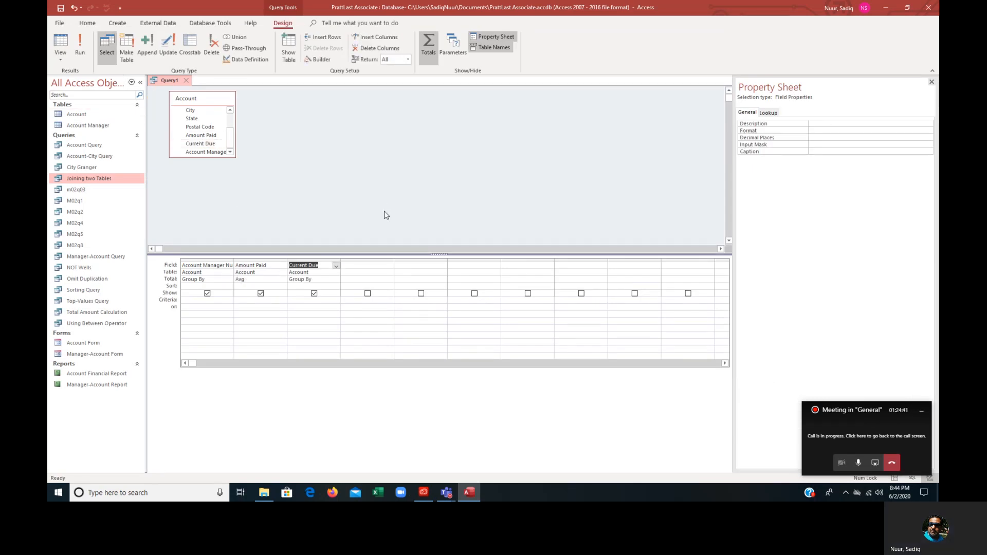
left_click(319, 279)
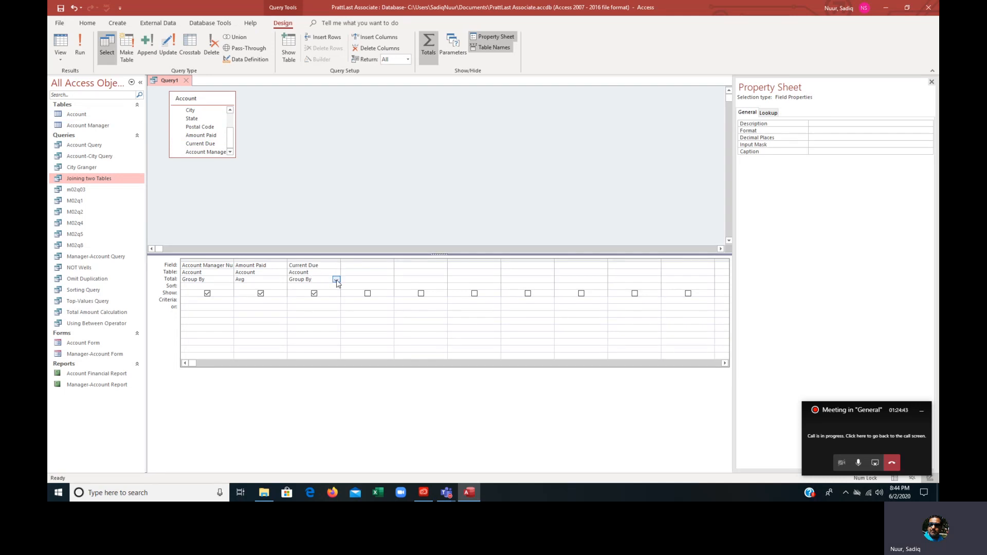
left_click(336, 281)
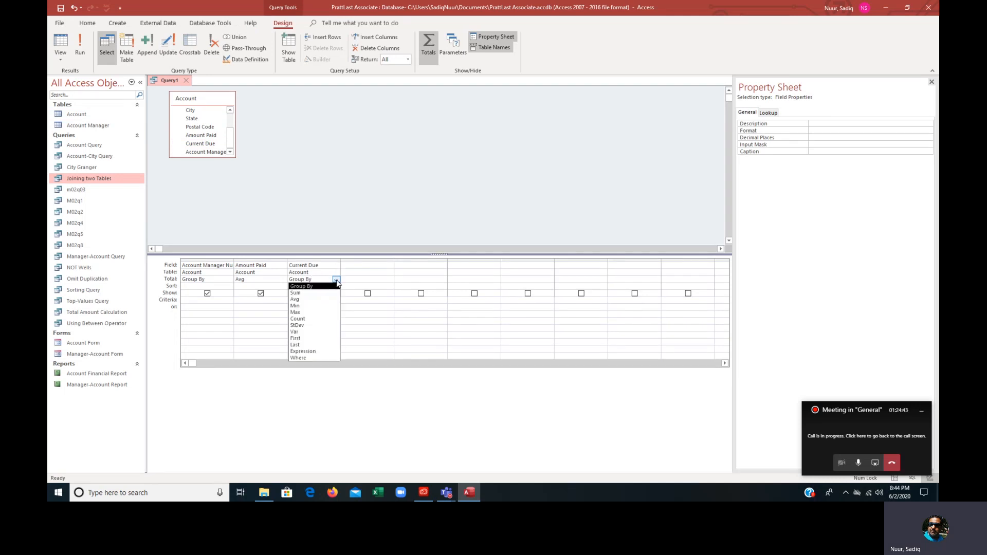
left_click(317, 312)
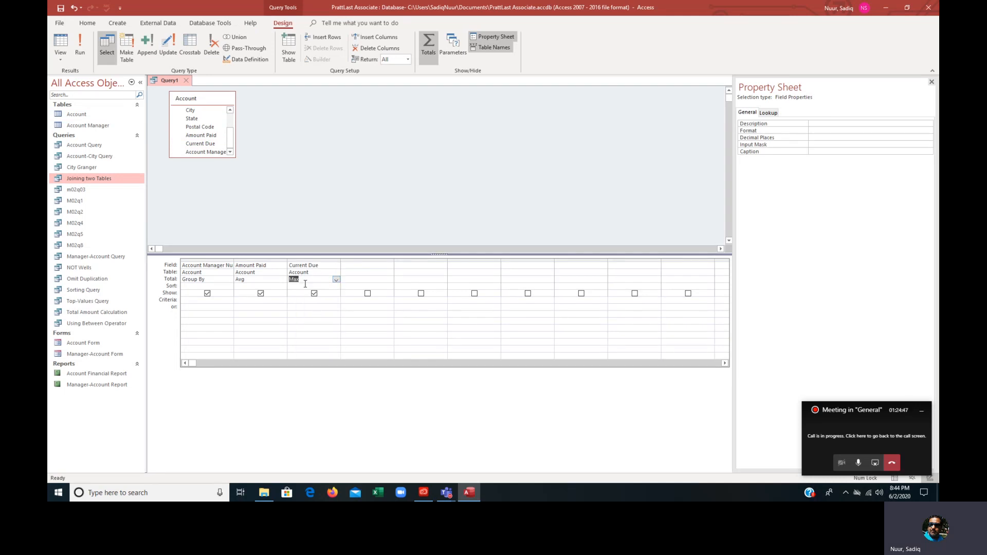
Step: Run the query, widen the Current Due maximum column to show its full heading, and return to Design view
left_click(79, 49)
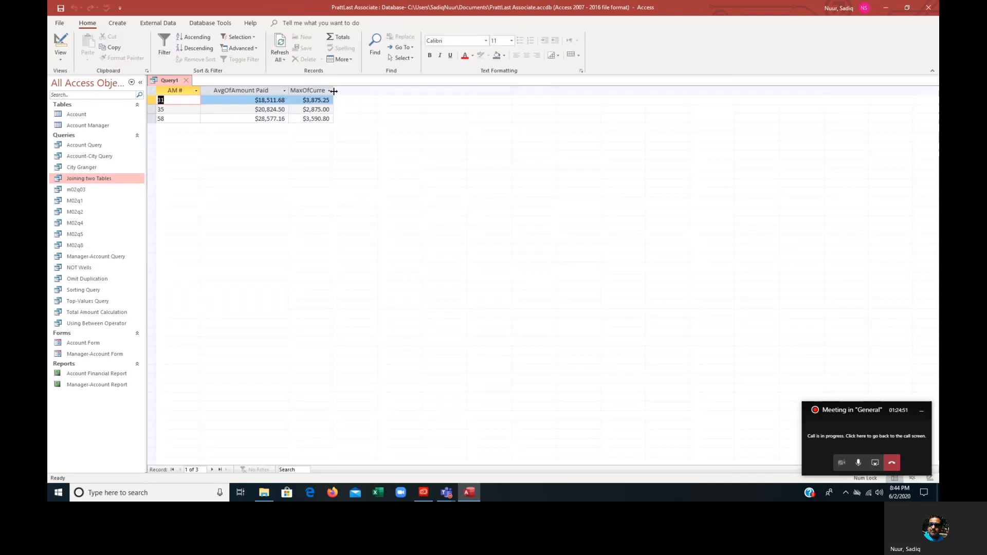
left_click_drag(368, 90, 368, 90)
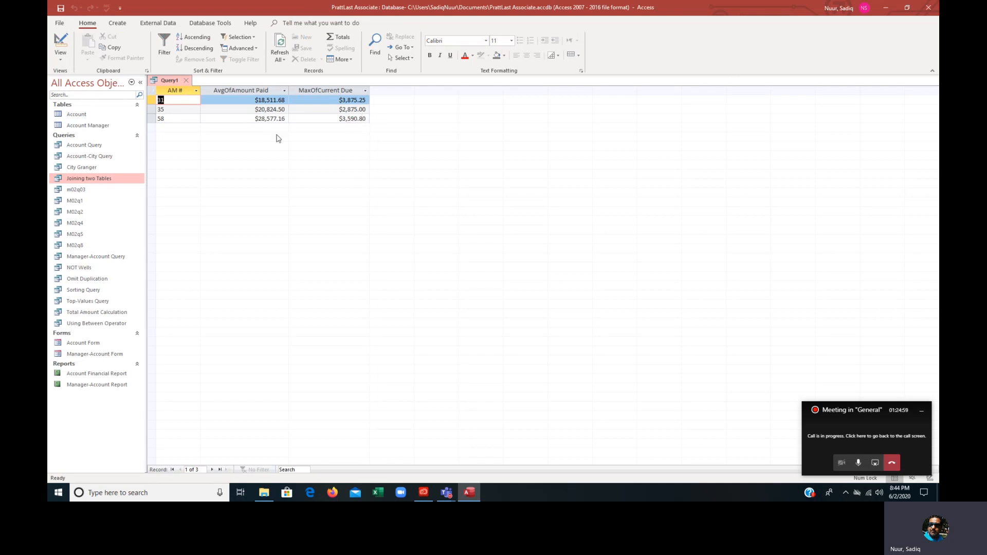
left_click(60, 48)
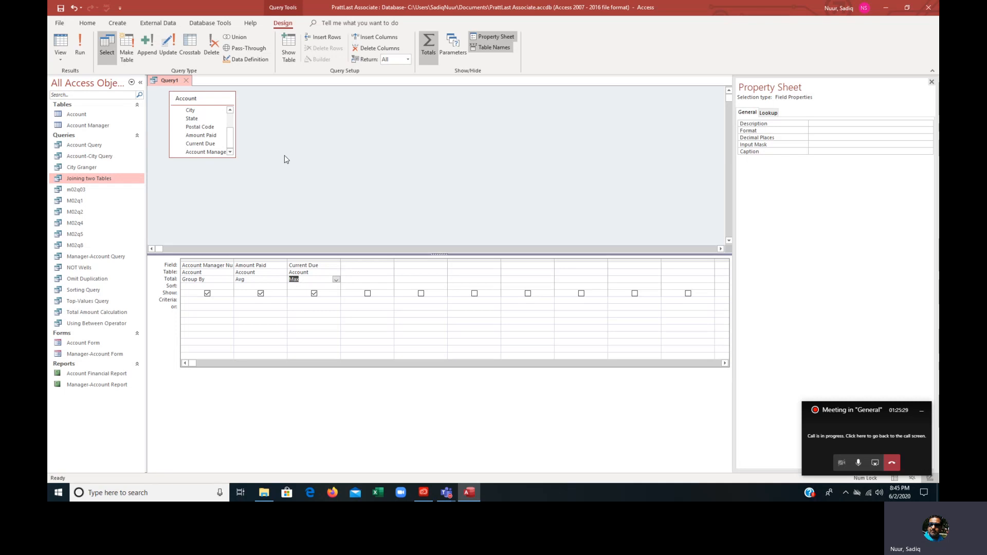
Step: Set the caption of the Amount Paid field to "Average of Amount Paid" and run the query to check the heading
left_click(427, 49)
left_click(263, 272)
left_click(258, 286)
left_click(267, 265)
left_click(817, 150)
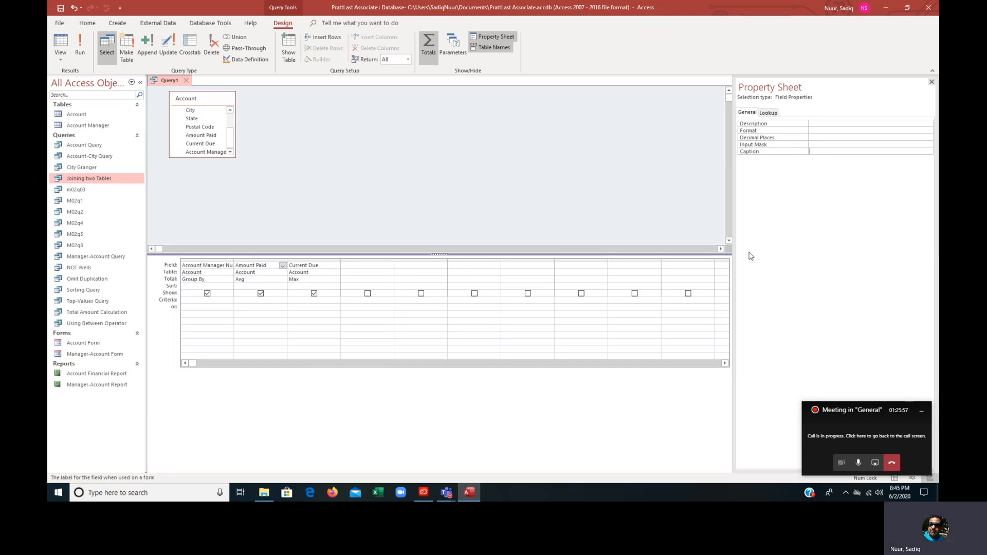
type("Average ")
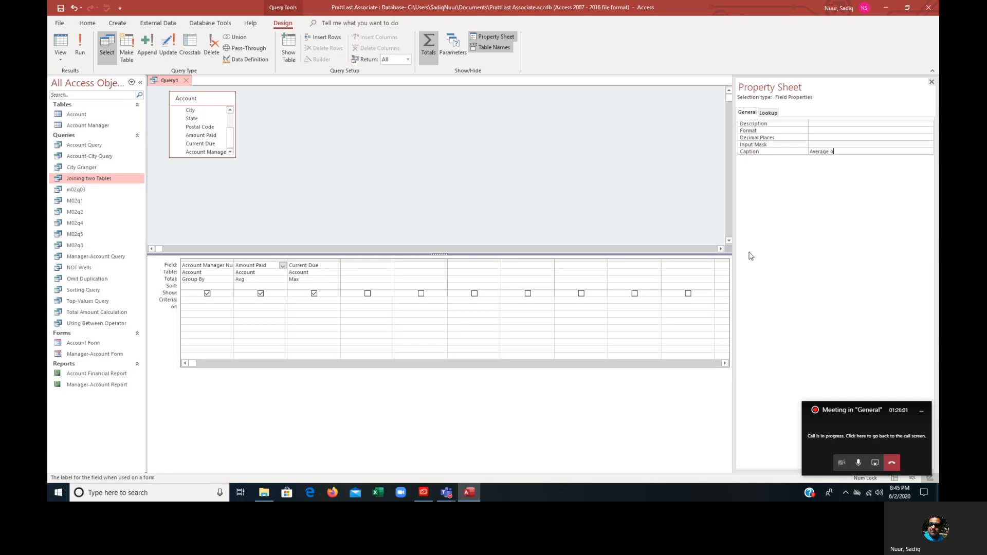
type("of Amount Paid")
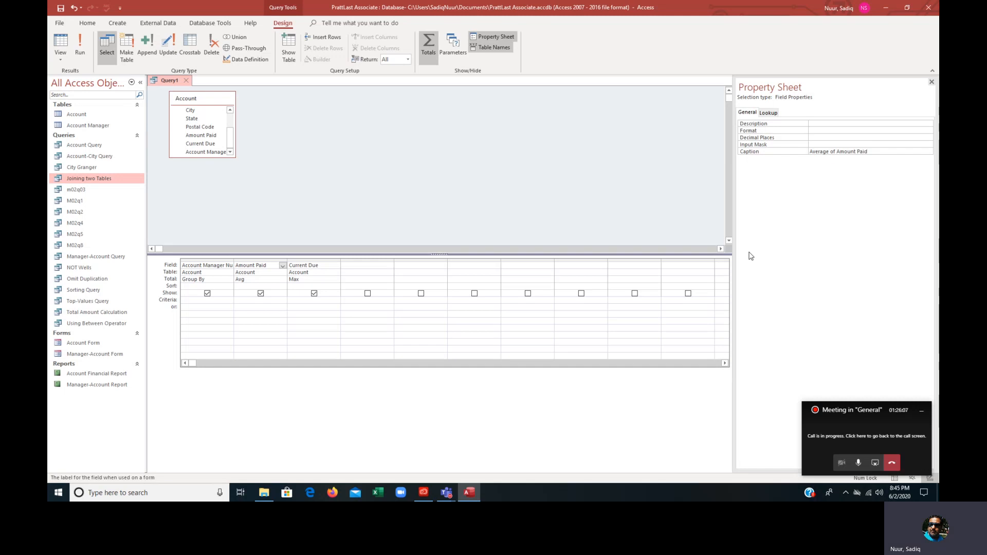
left_click(81, 47)
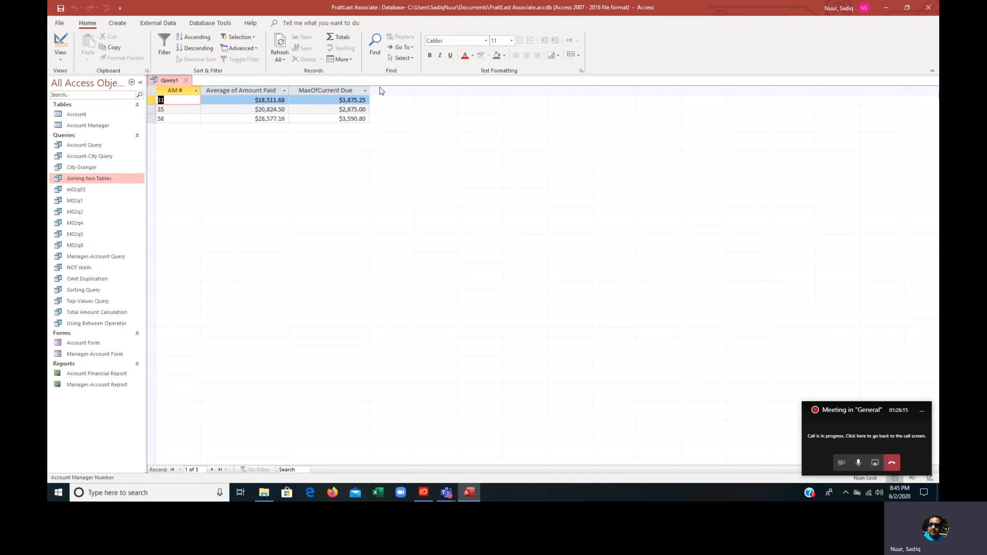
Step: In Design view, set the Current Due caption to "Highest Current Due Amount", and run the query with that column fitted to its heading
left_click(64, 63)
left_click(88, 120)
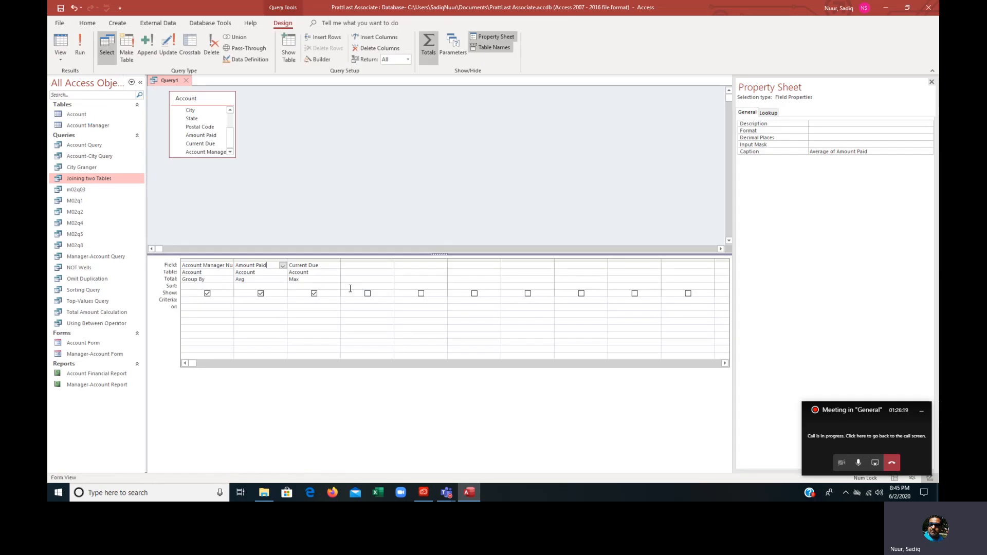
left_click(316, 265)
left_click(812, 152)
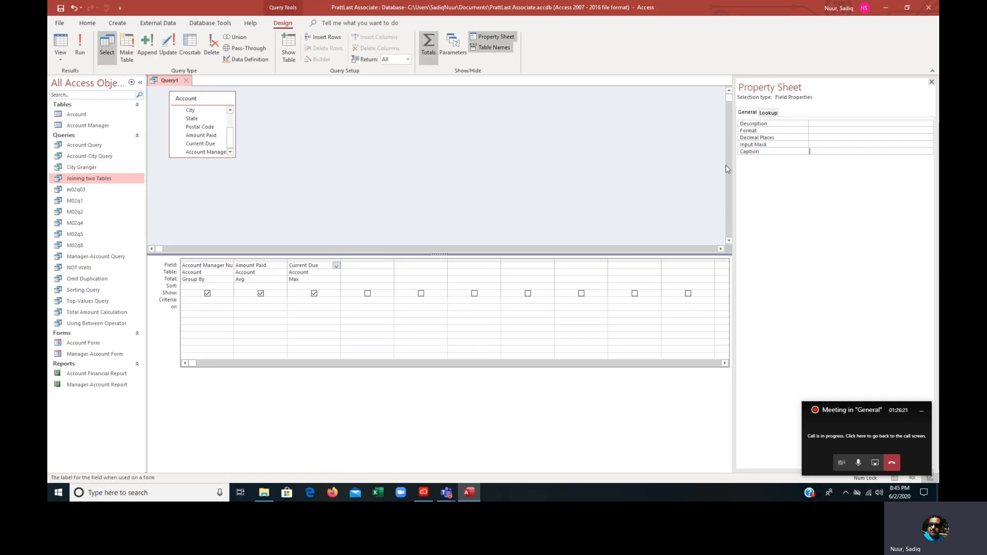
type("Maximum")
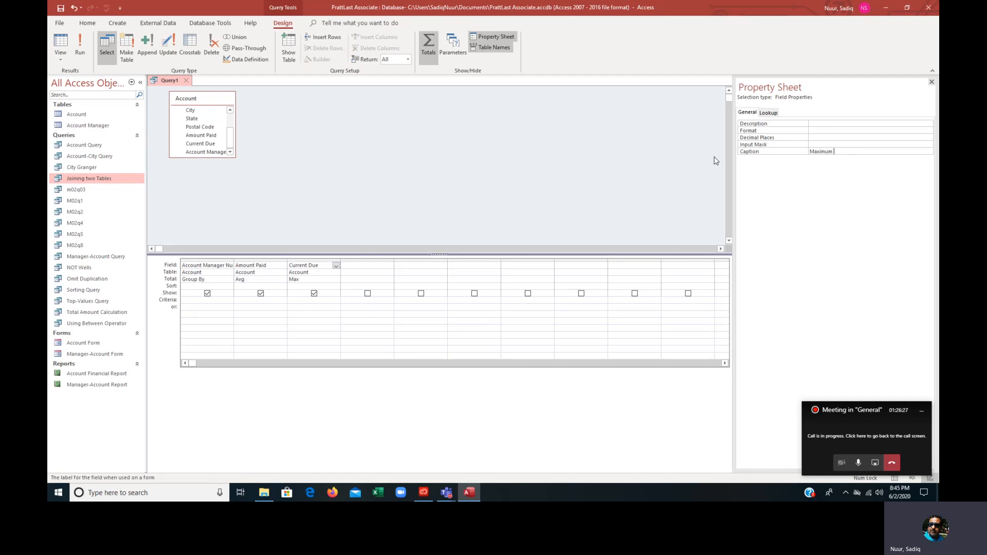
key("BackSpace")
key("BackSpace")
key("BackSpace")
key("BackSpace")
key("BackSpace")
key("BackSpace")
key("BackSpace")
type("Highest Current Due Amount")
left_click(81, 45)
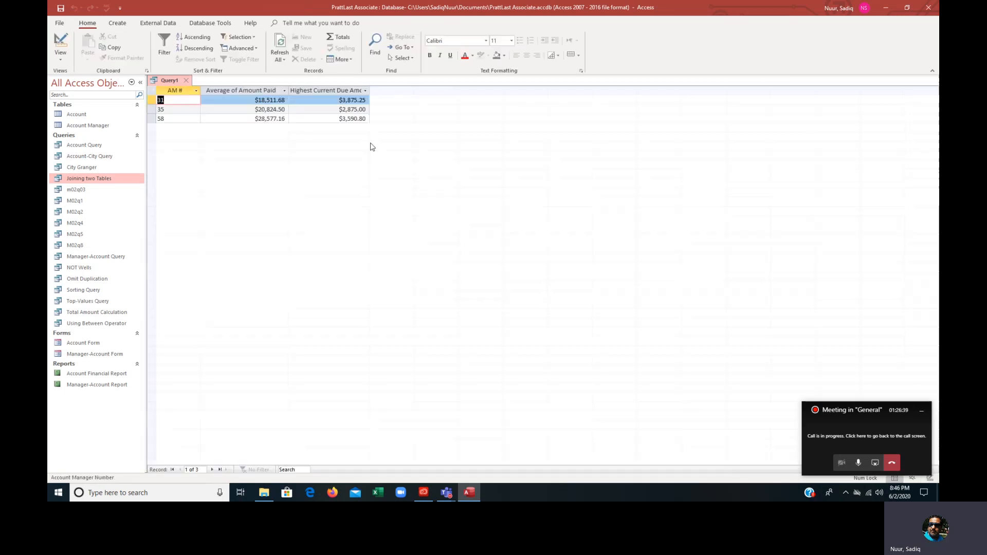
double_click(369, 90)
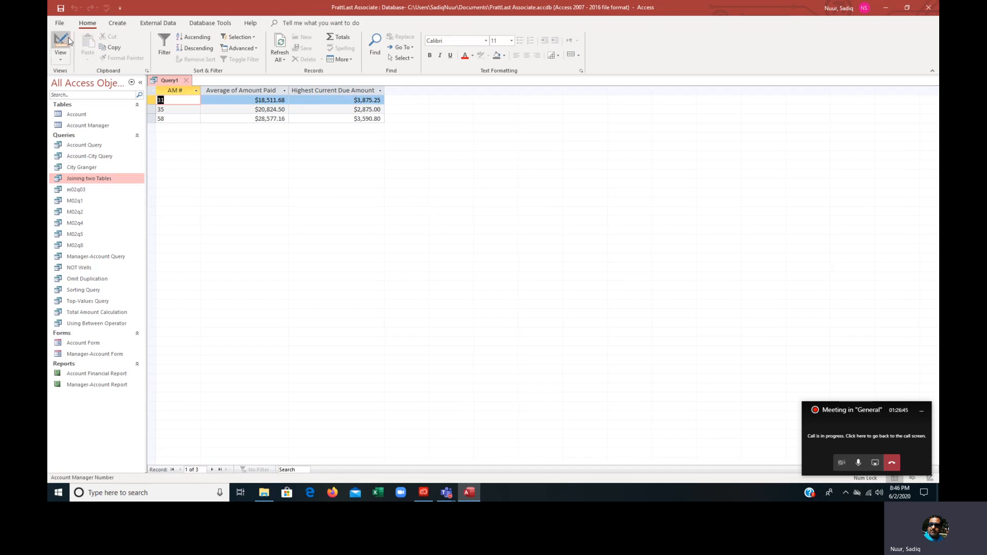
Step: Save the query as a new database object named "Grouping By Query"
left_click(60, 23)
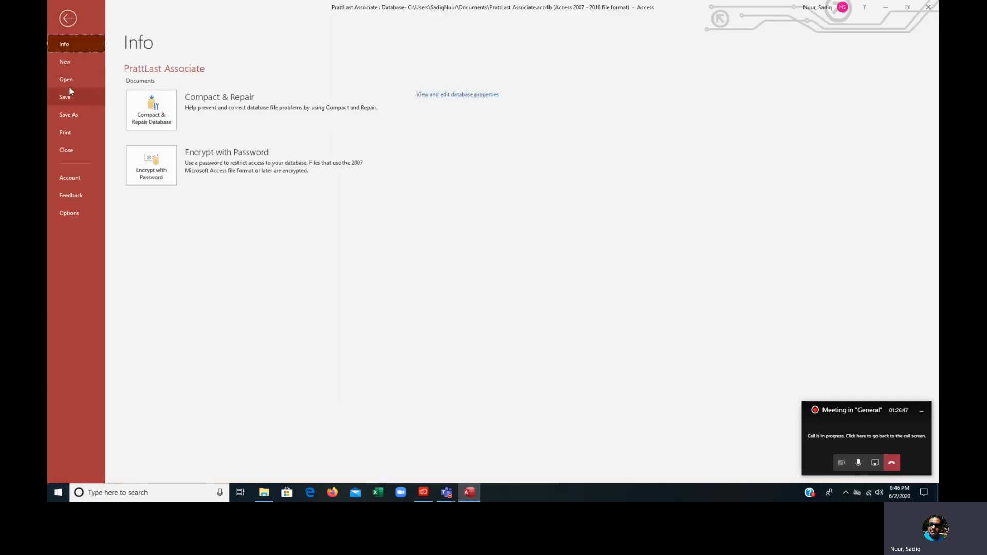
left_click(80, 113)
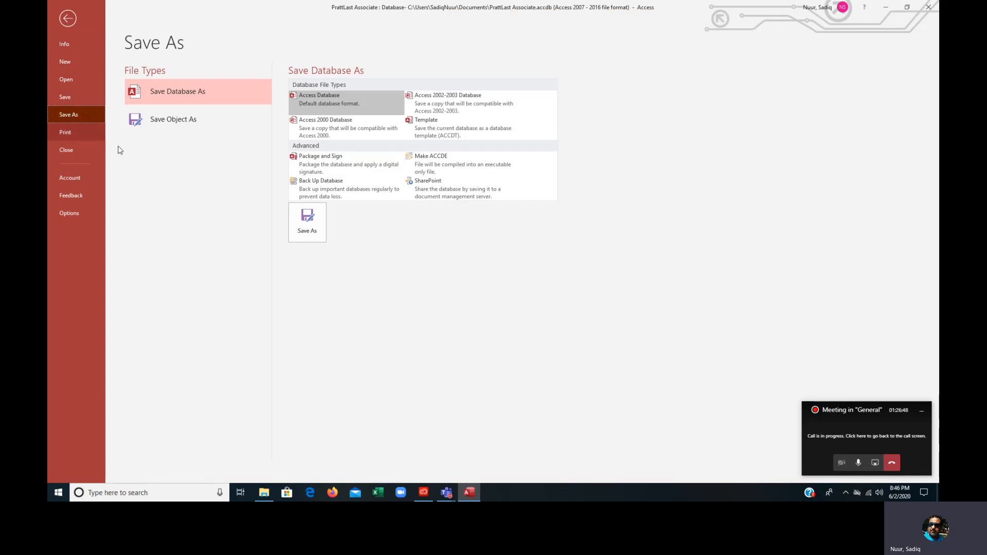
left_click(176, 127)
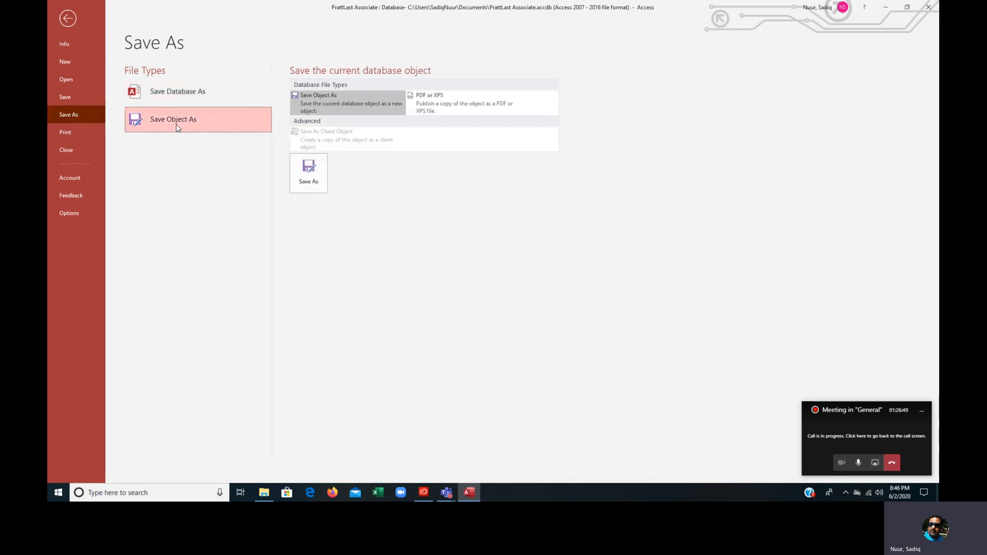
left_click(308, 175)
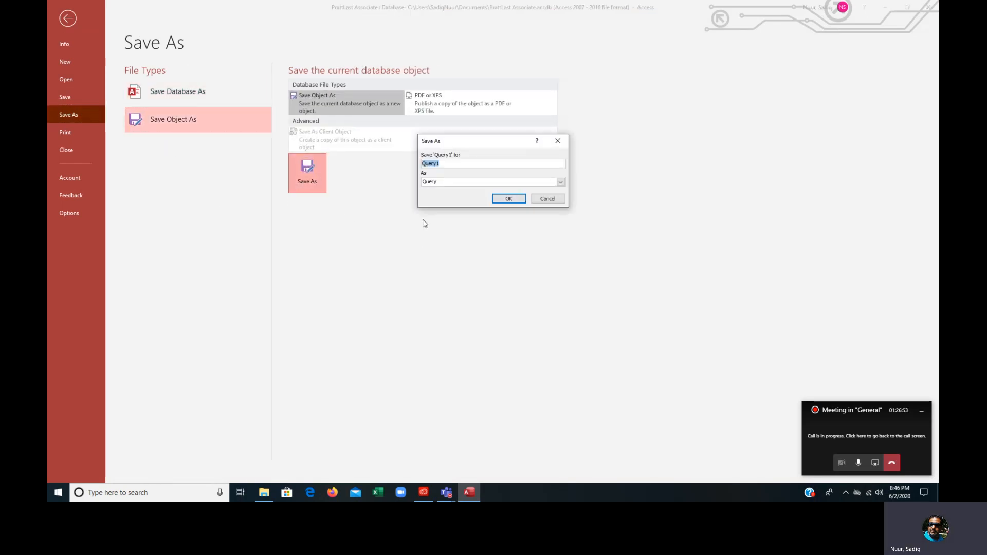
type("Groupi")
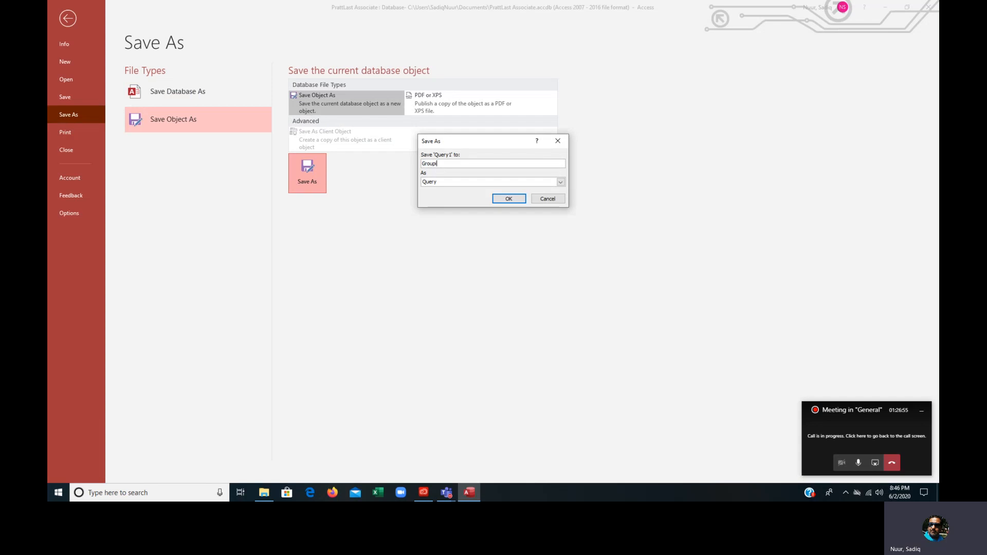
type("ng By Query")
left_click(509, 200)
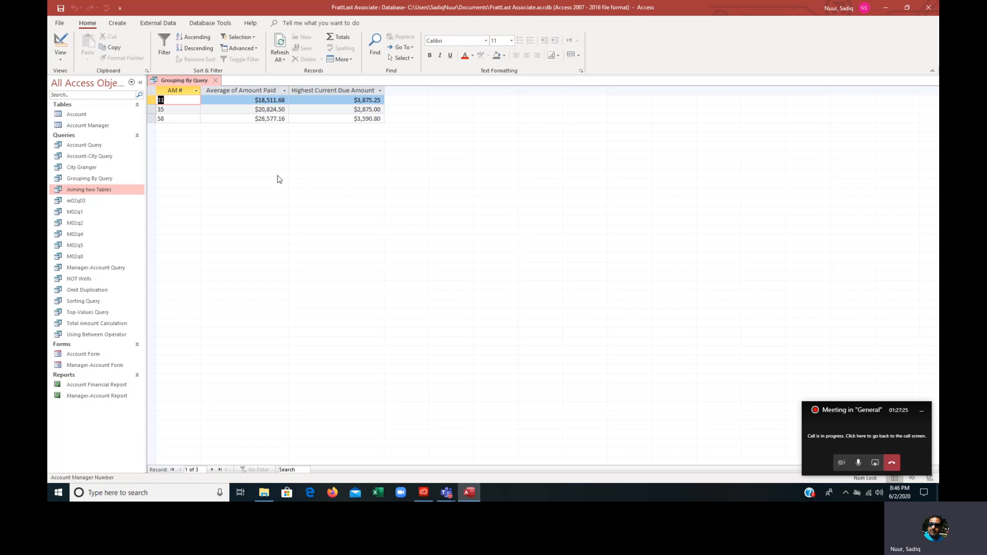
Step: In Design view, remove the Account Manager Number and Current Due columns from the query grid, keeping only Amount Paid
left_click(60, 56)
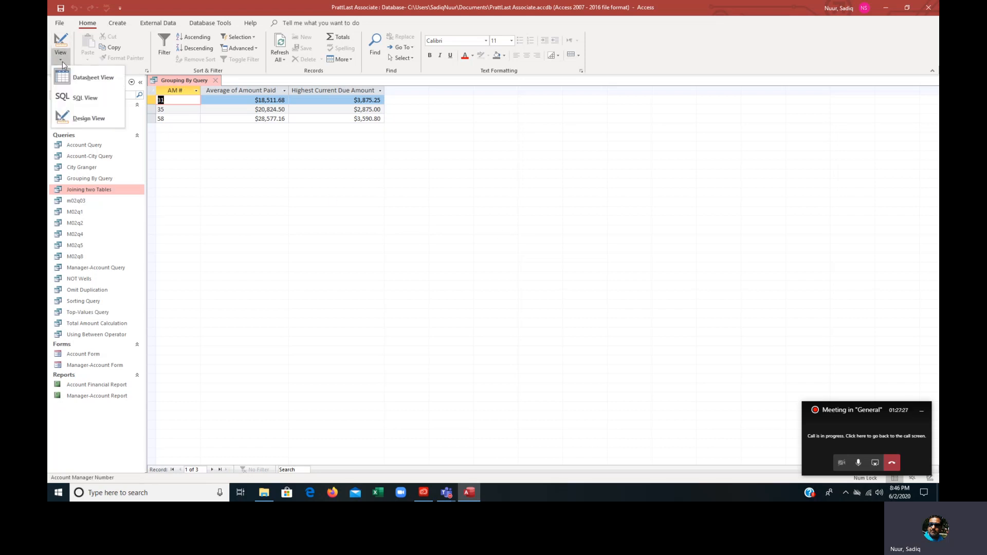
left_click(80, 119)
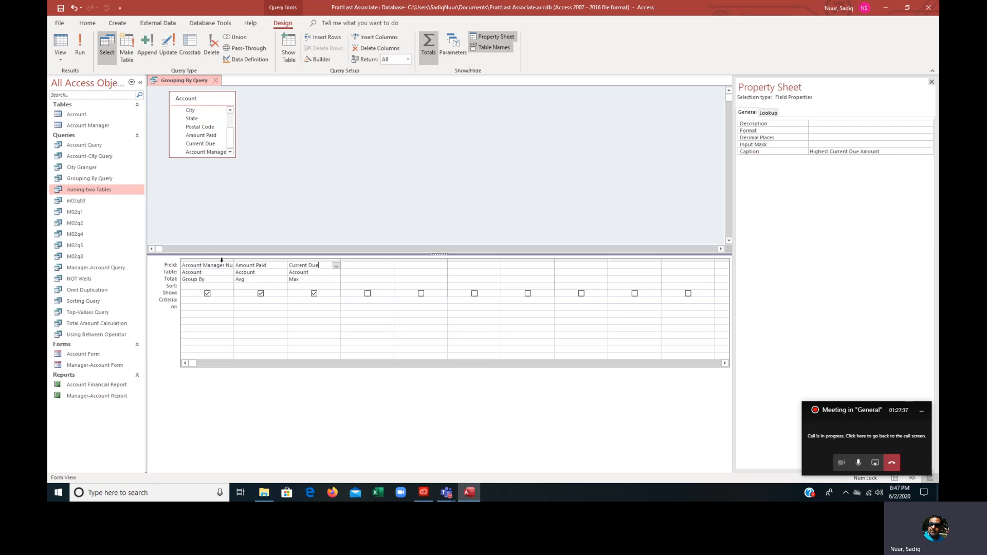
left_click(222, 259)
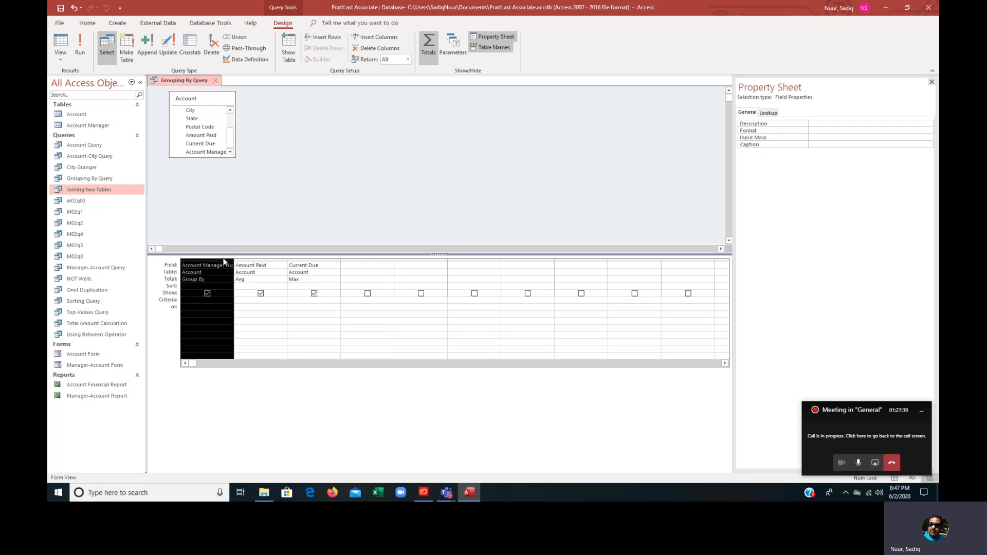
key("Delete")
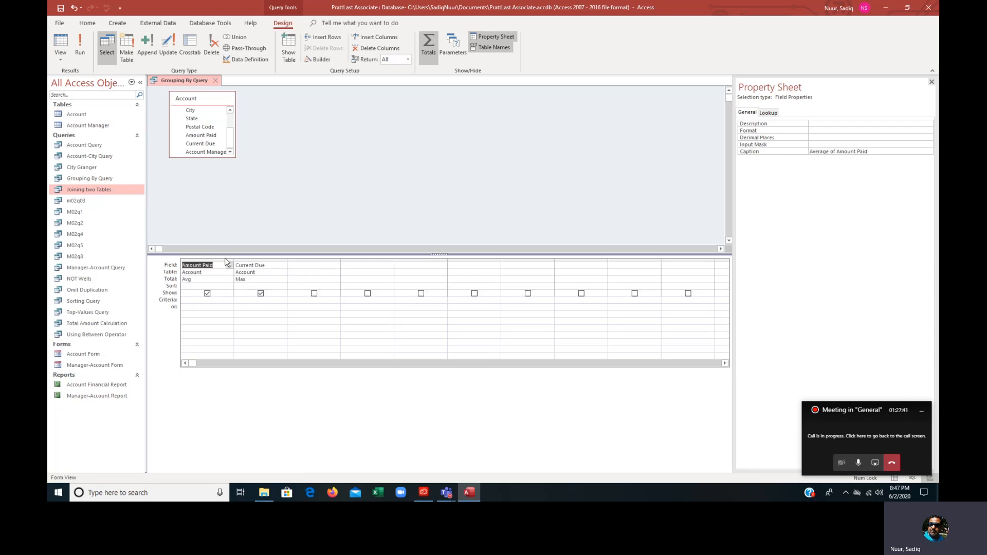
left_click(249, 259)
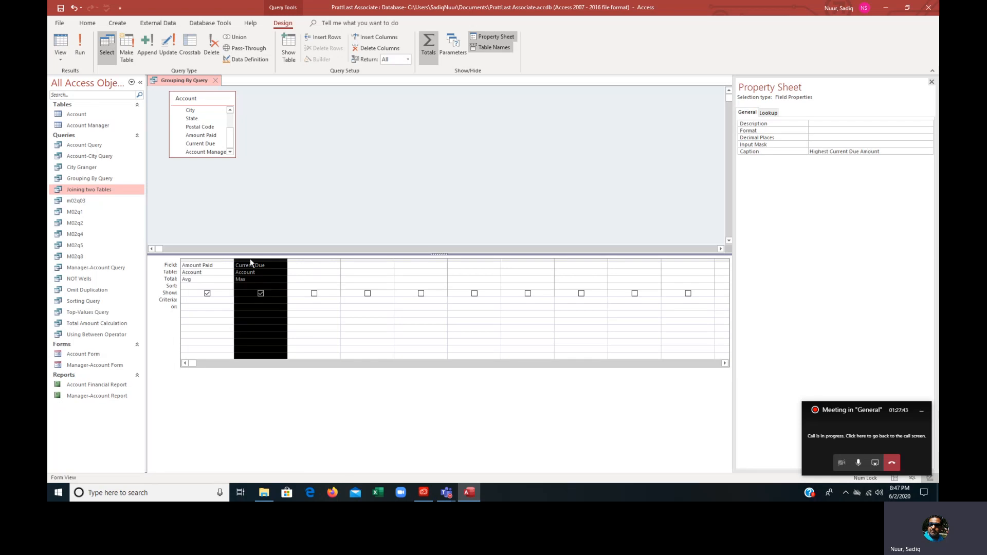
key("Delete")
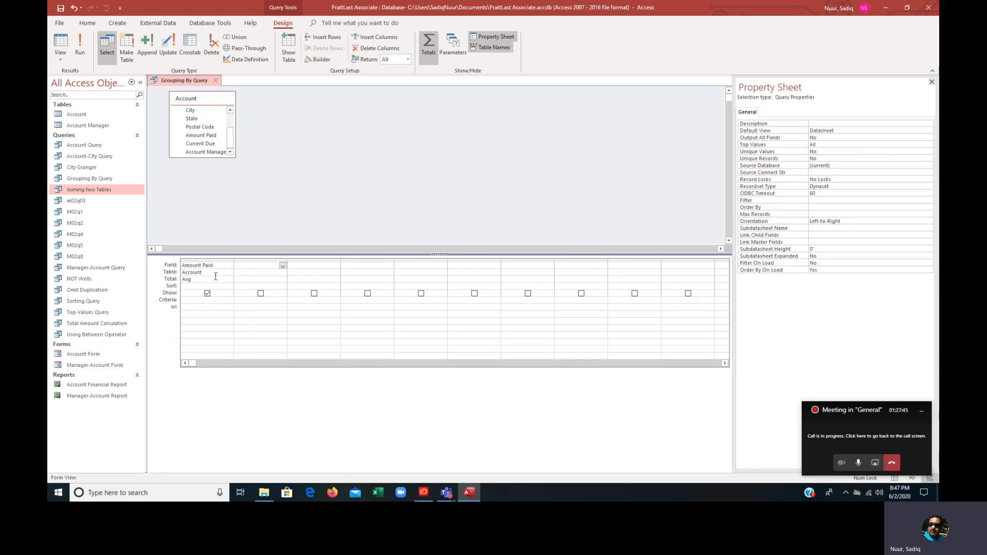
Step: Set the Total function of the ungrouped Amount Paid field to Sum and run the query to view the overall sum
left_click(214, 278)
left_click(229, 280)
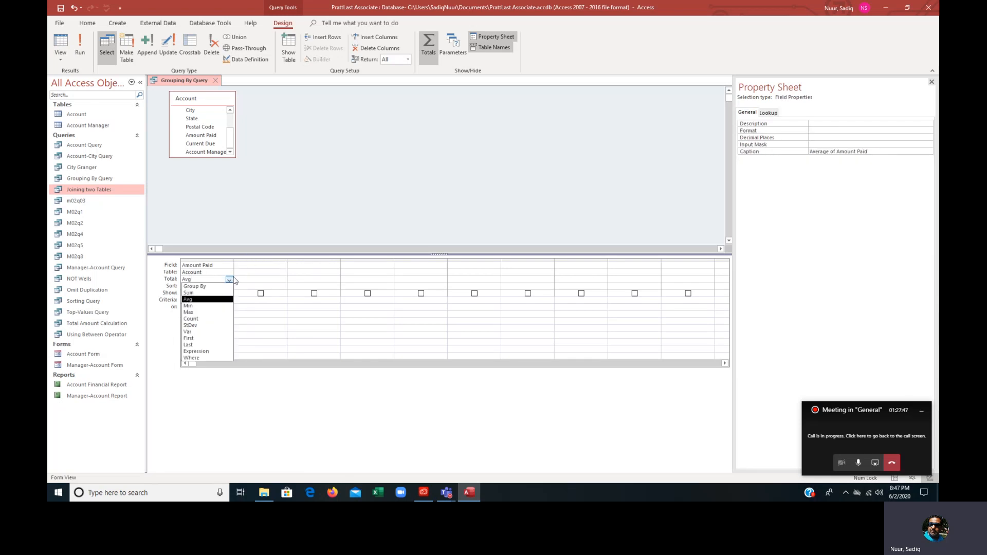
left_click(222, 293)
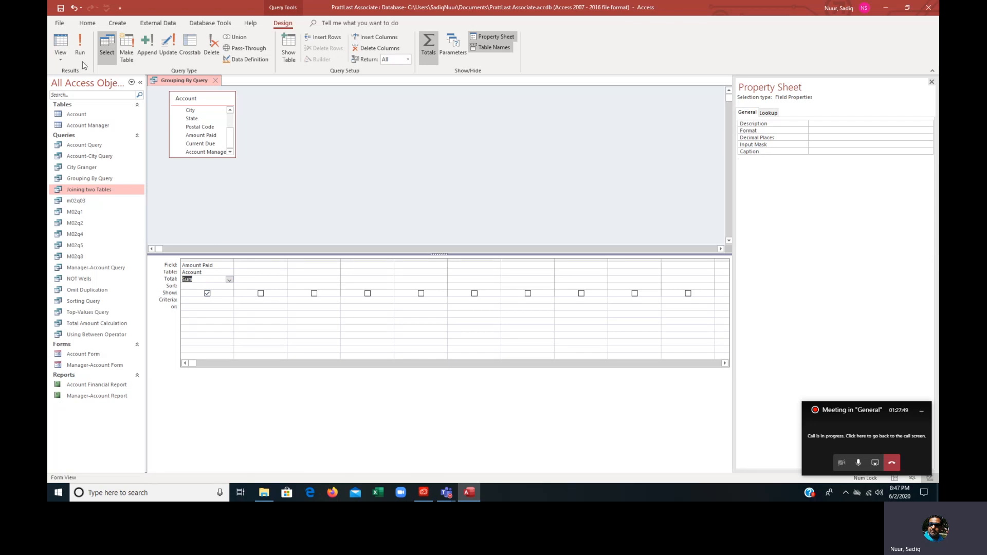
left_click(79, 47)
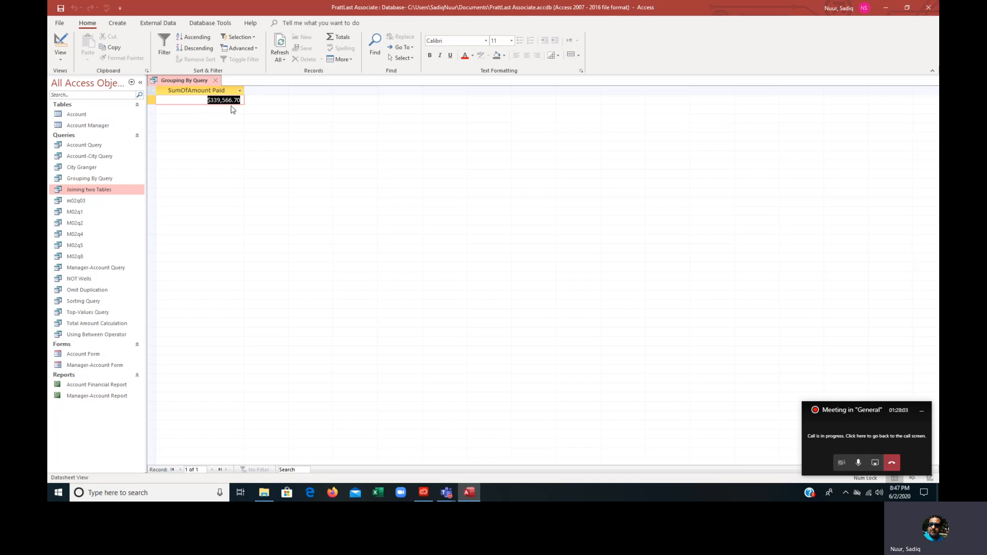
Step: Return to Design view, change the Total function of Amount Paid to Avg and run the query to view the overall average
left_click(66, 60)
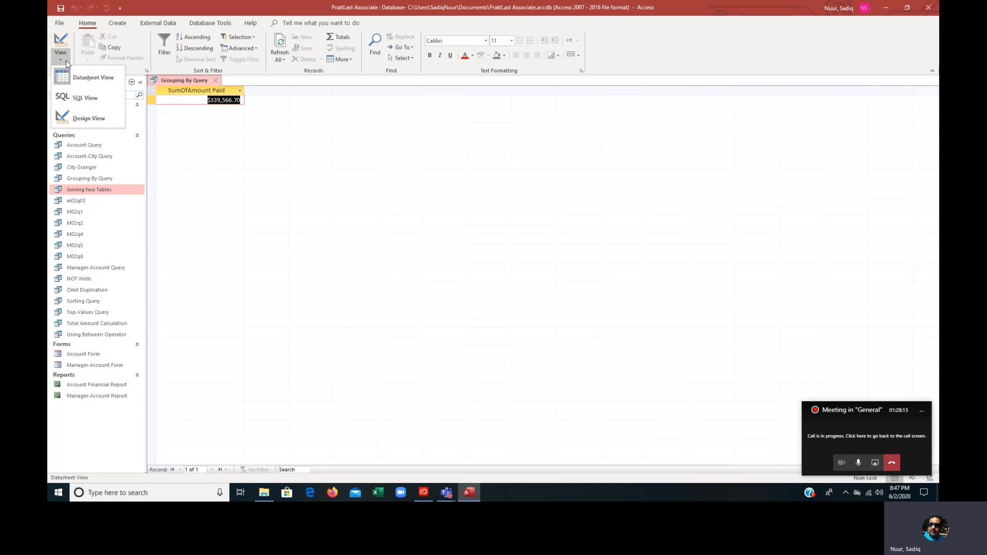
left_click(91, 118)
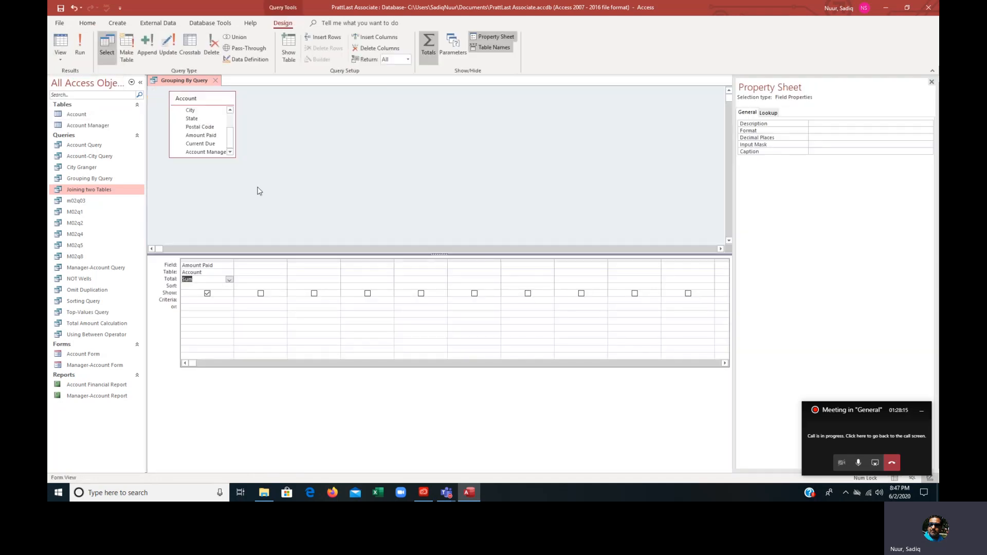
left_click(229, 280)
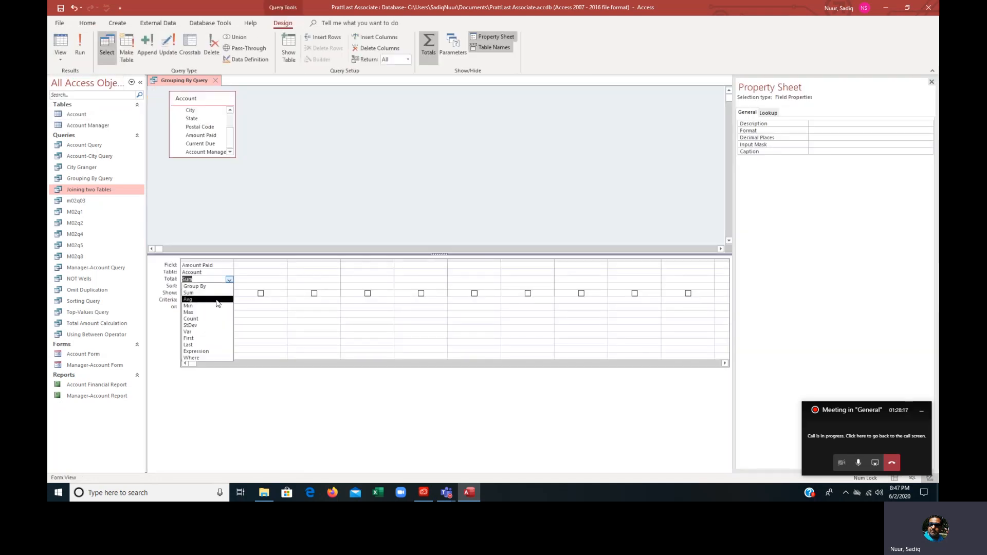
left_click(216, 299)
left_click(80, 47)
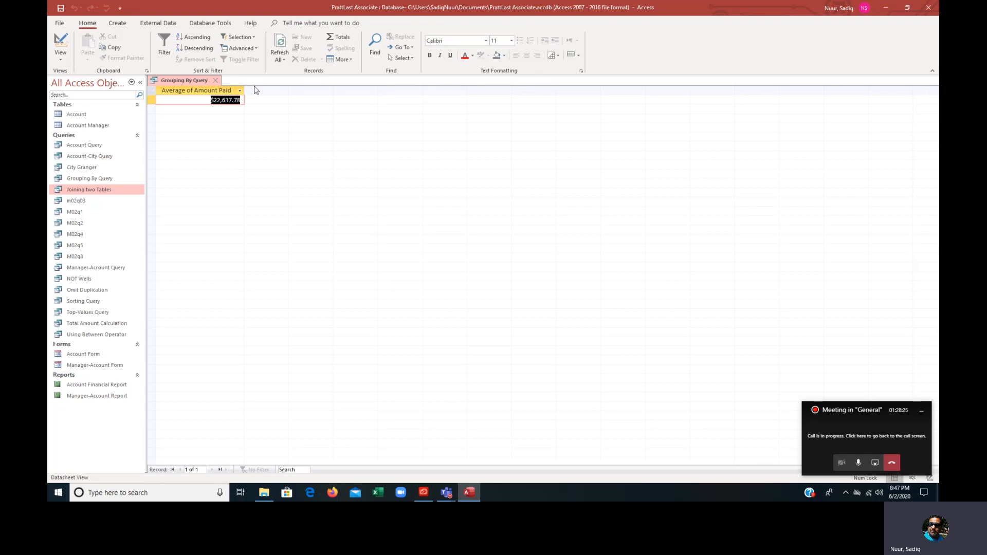
Step: Close Grouping By Query without saving the changes to its design
left_click(215, 80)
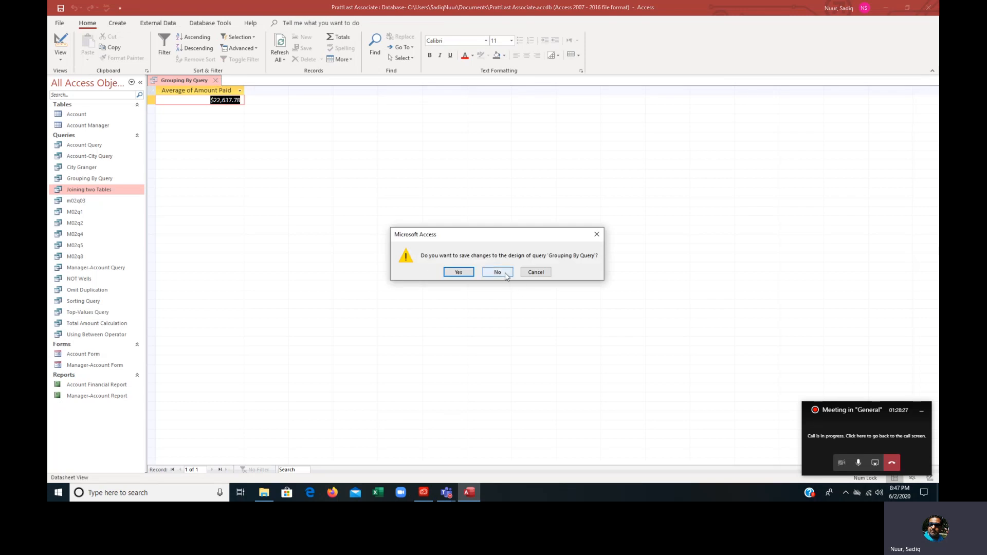
left_click(505, 273)
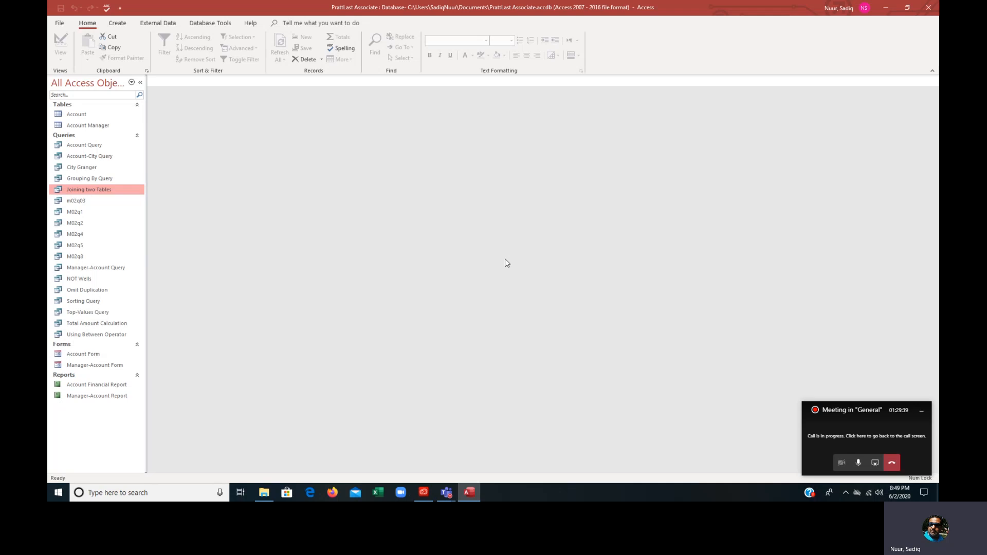
Step: Start a new query with the Crosstab Query Wizard, based on the Account table
left_click(123, 23)
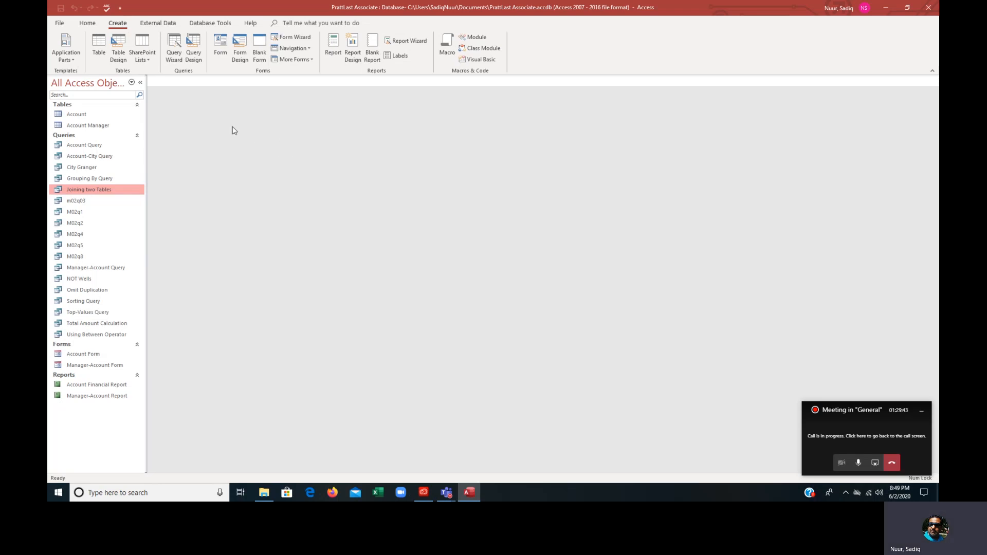
left_click(173, 46)
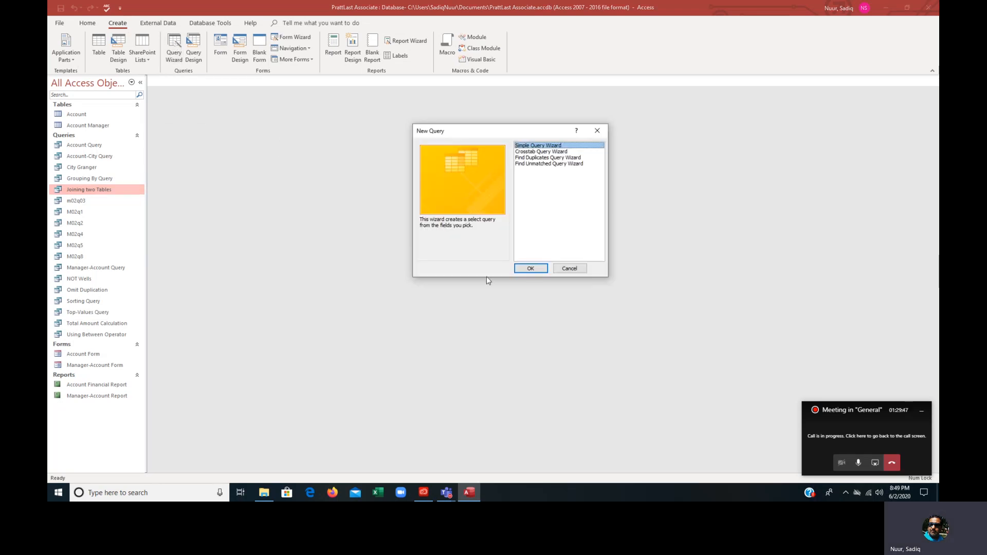
left_click(532, 151)
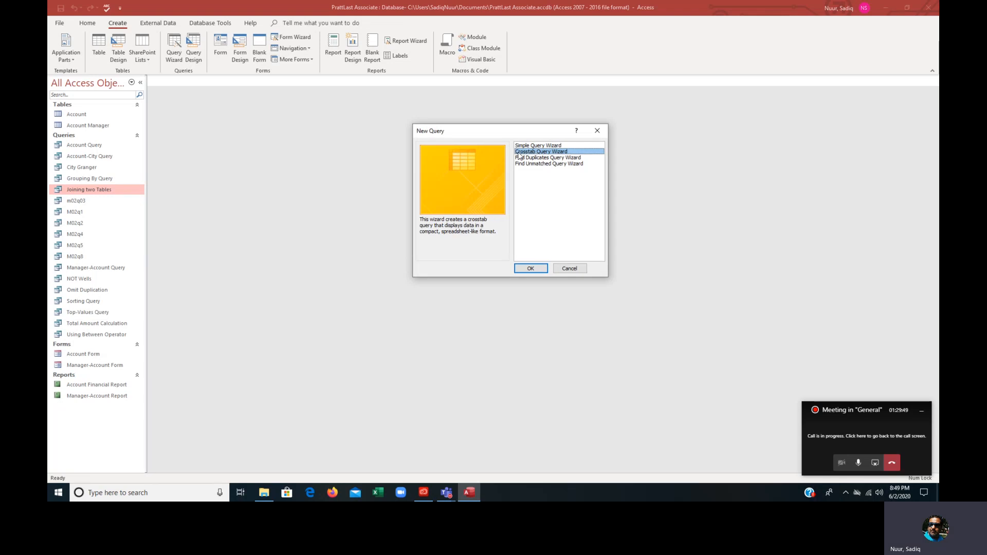
left_click(534, 269)
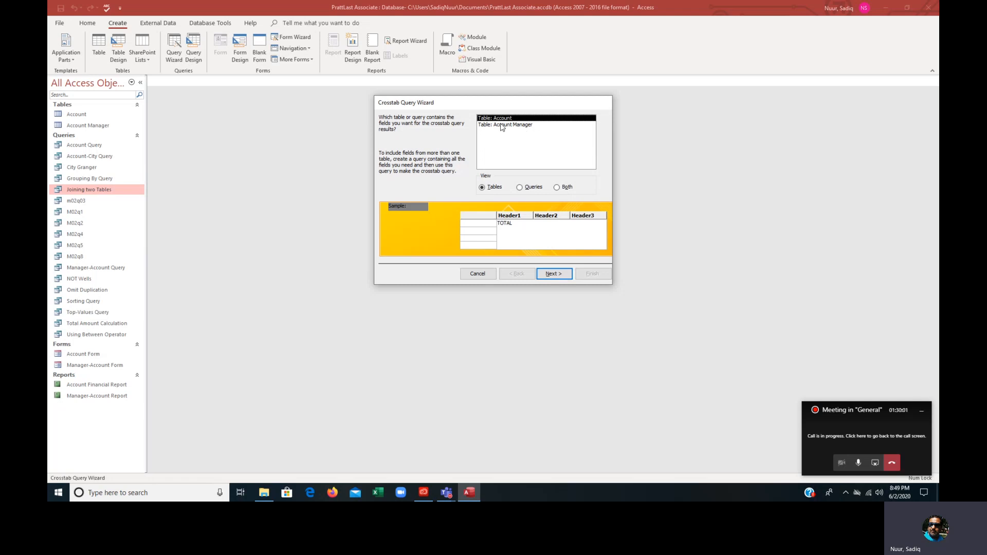
left_click(553, 277)
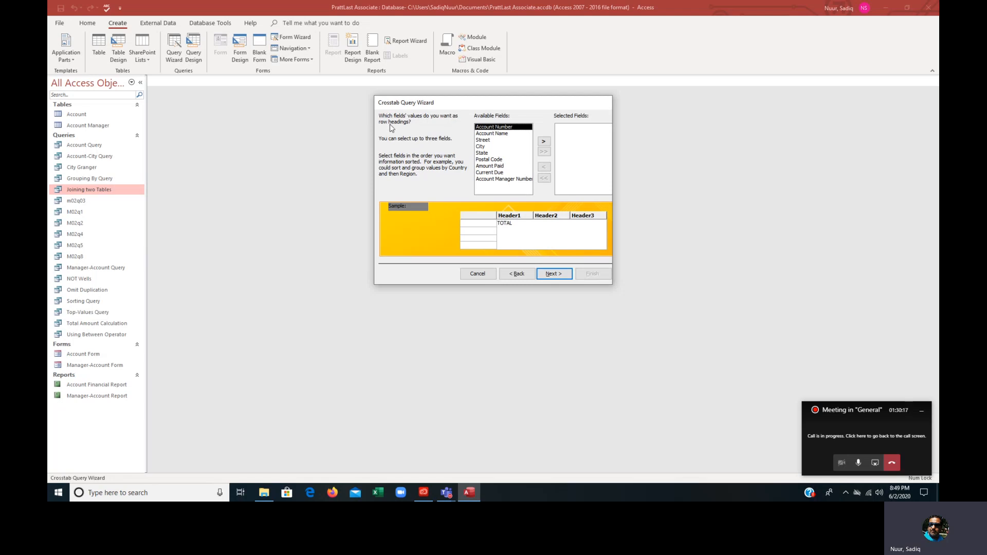
Step: Use State for the crosstab's row headings and Account Manager Number for its column headings
left_click(482, 154)
left_click(543, 142)
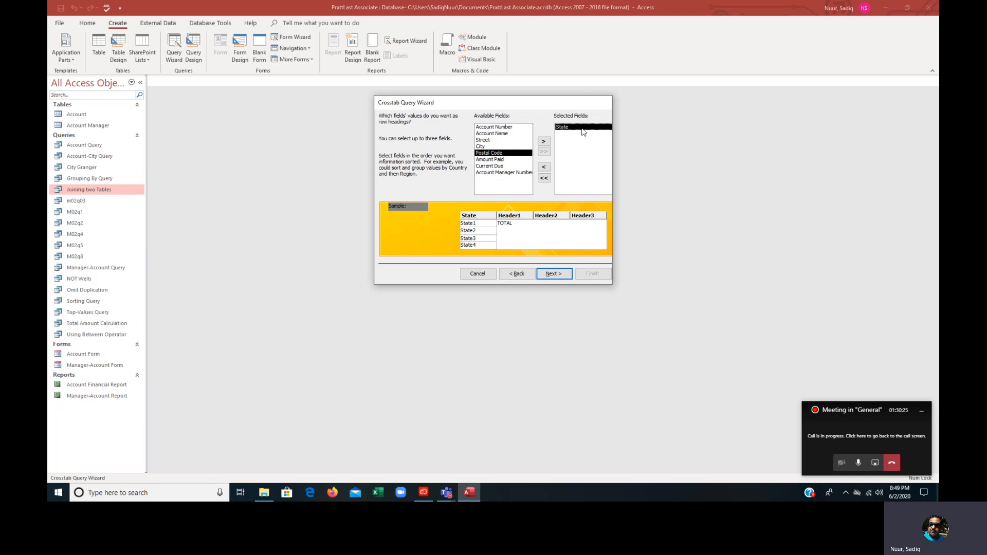
left_click(554, 274)
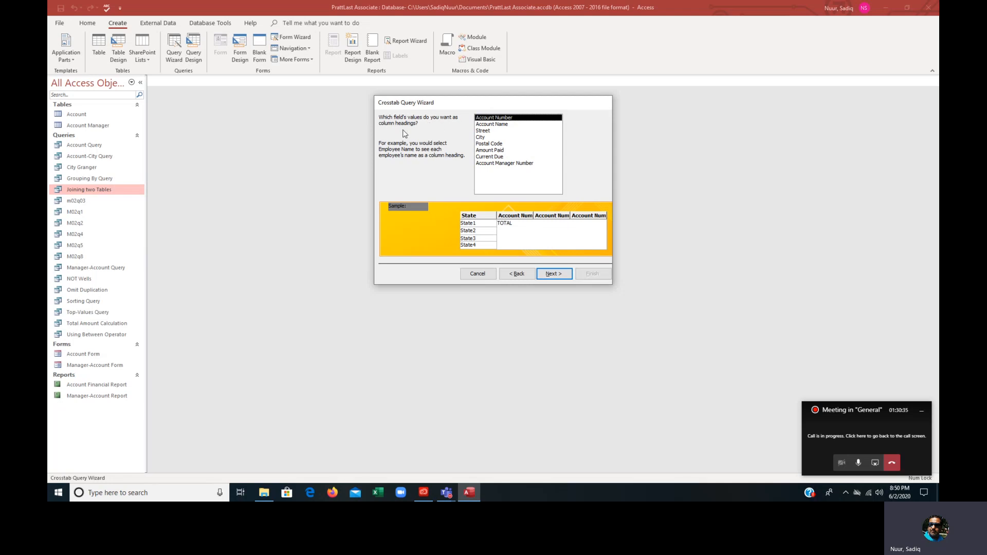
left_click(497, 163)
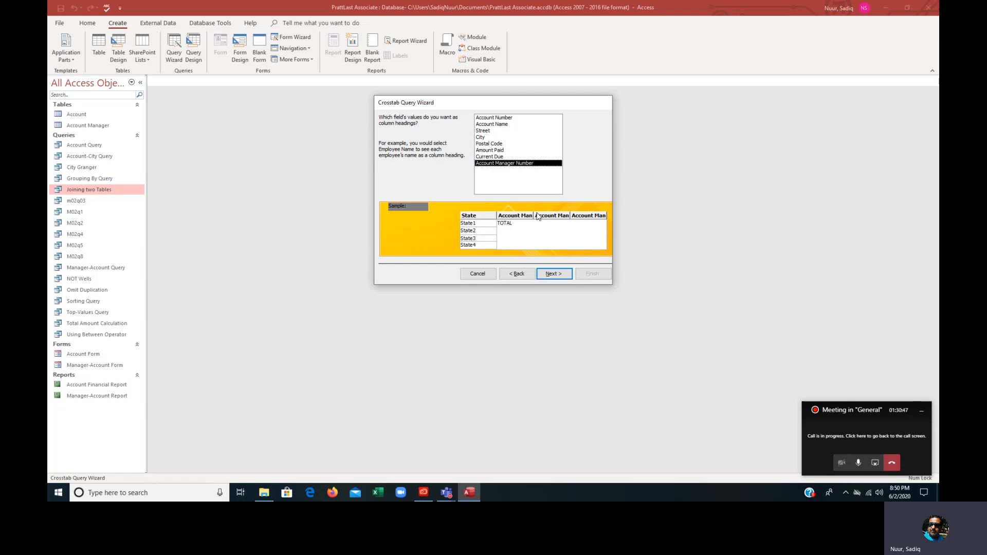
left_click(554, 275)
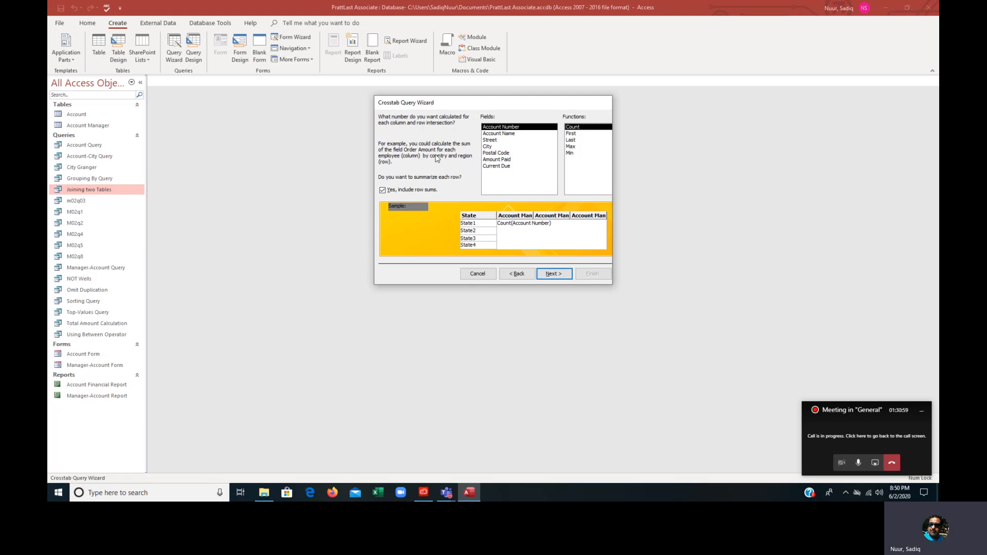
Step: Calculate the Sum of Current Due for each row and column intersection of the crosstab
left_click(498, 166)
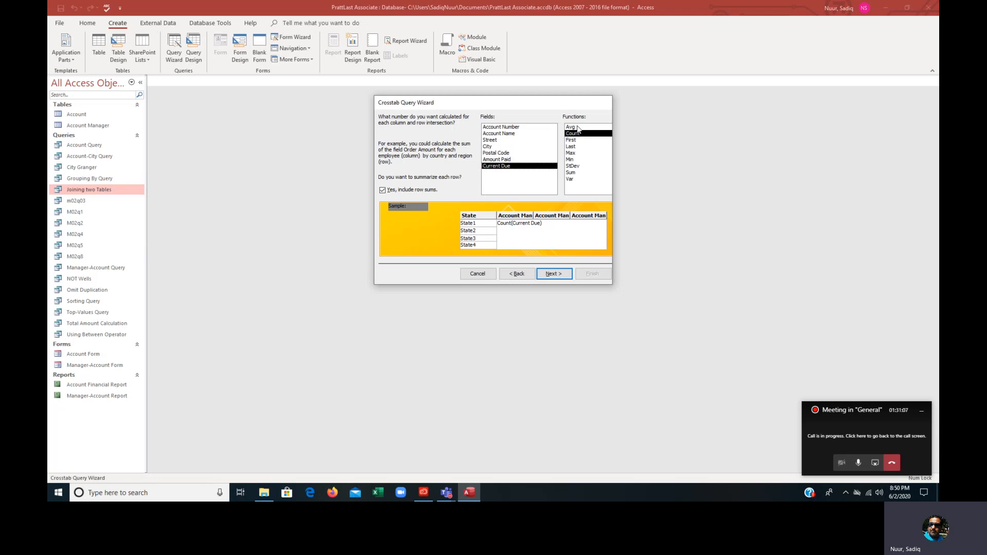
left_click(571, 173)
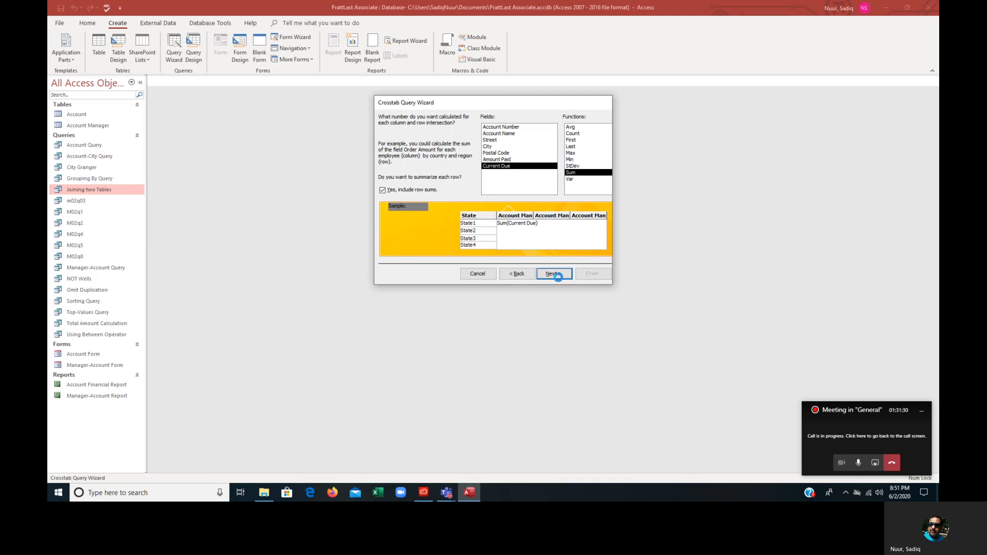
left_click(553, 274)
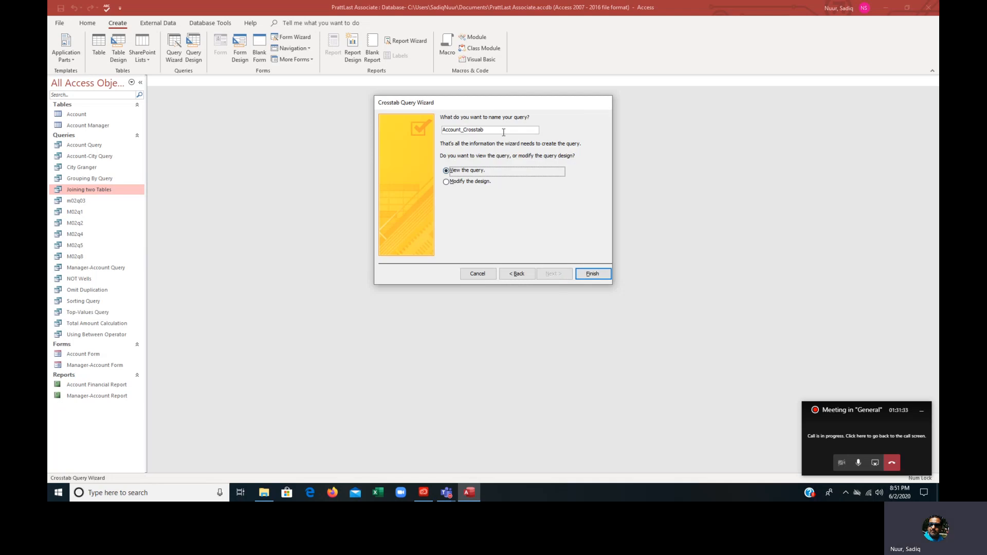
Step: Name the query "State-Manager Crosstab", finish the wizard and inspect the IN row's amounts for managers 31 and 35
left_click_drag(508, 130, 426, 129)
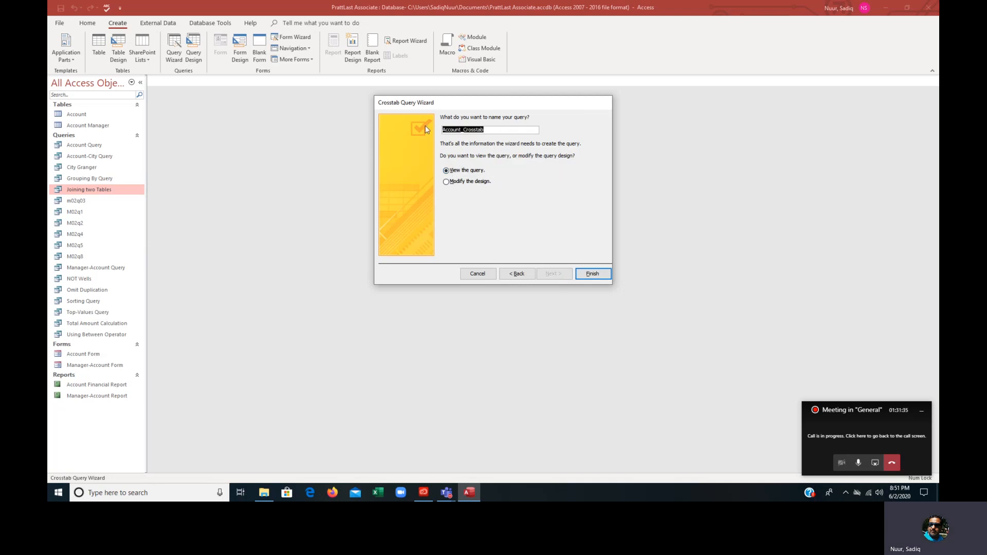
type("State")
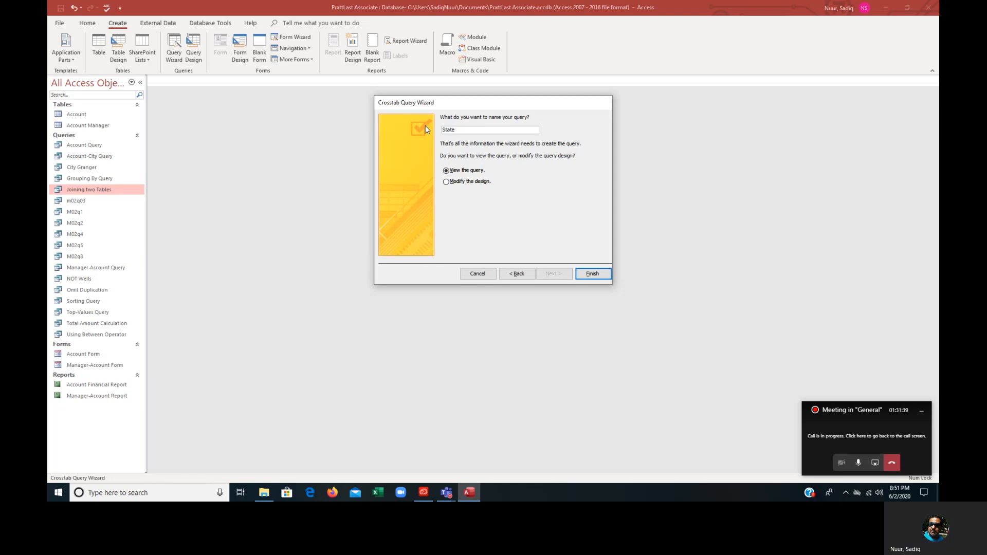
type("-Manag")
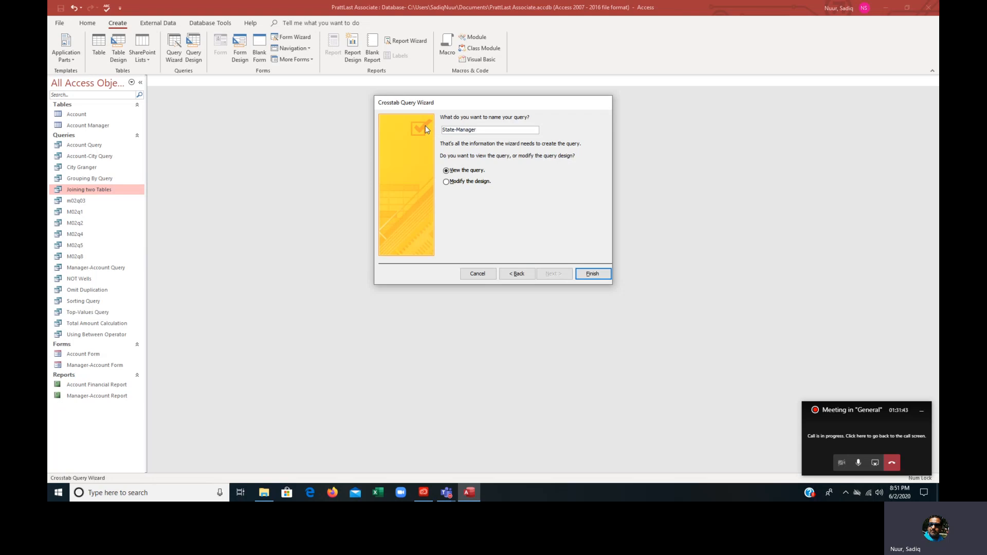
type("er Crosstab")
left_click(592, 276)
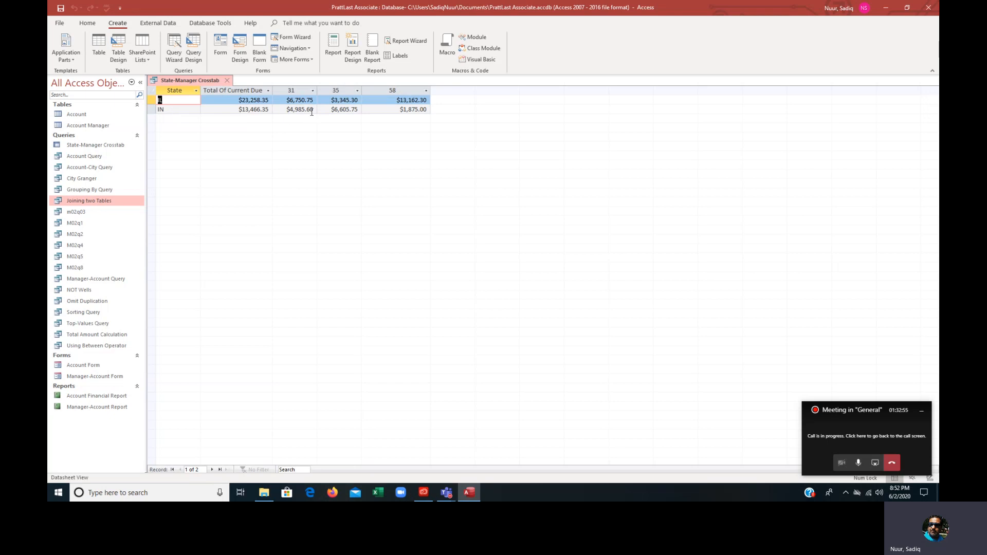
left_click(293, 110)
left_click(329, 109)
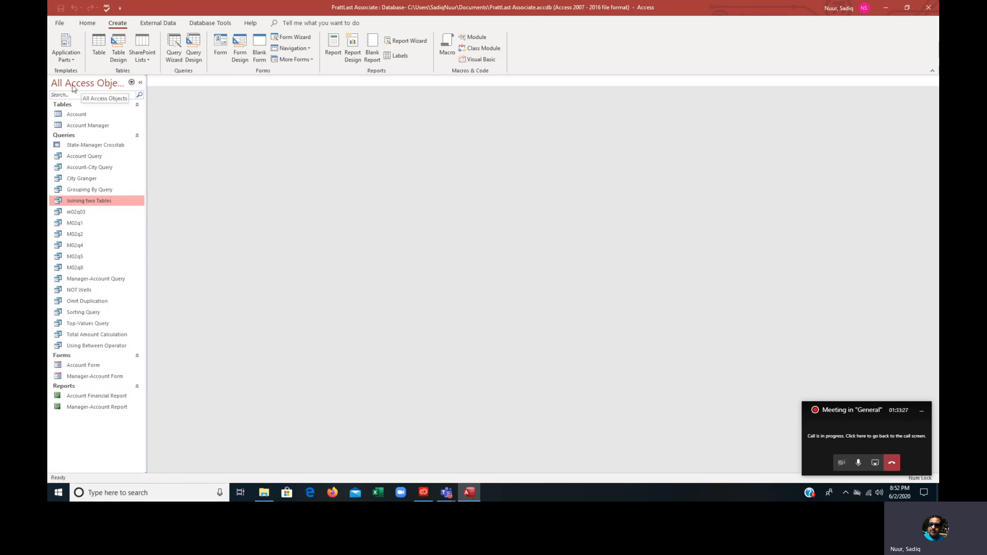
Step: Filter the Navigation Pane to show only queries, and restore the list of all Access objects
left_click(131, 83)
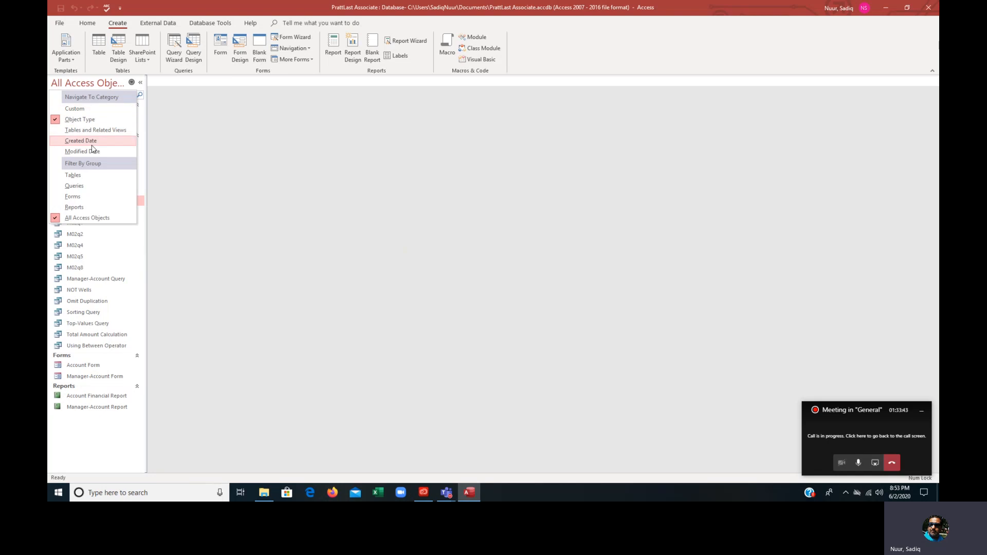
left_click(74, 186)
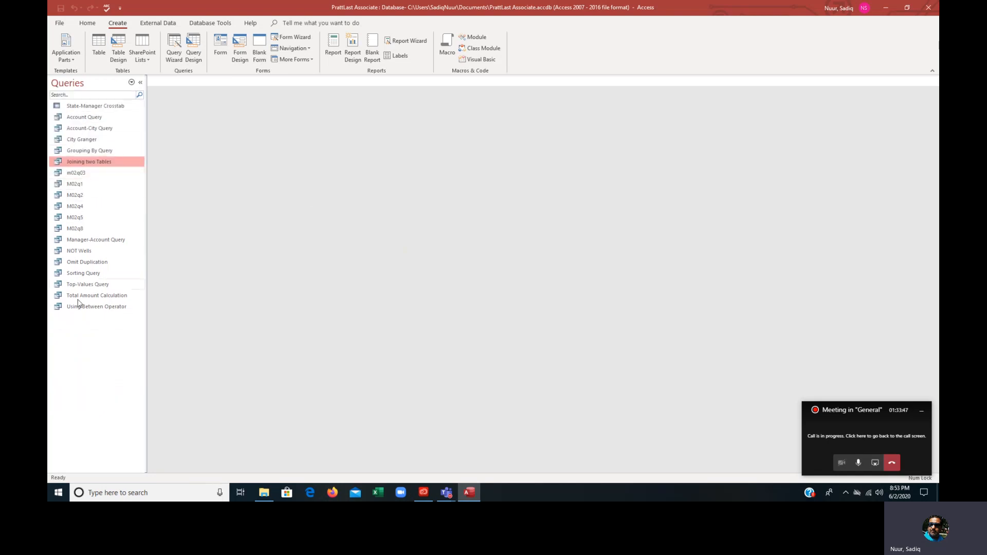
left_click(131, 82)
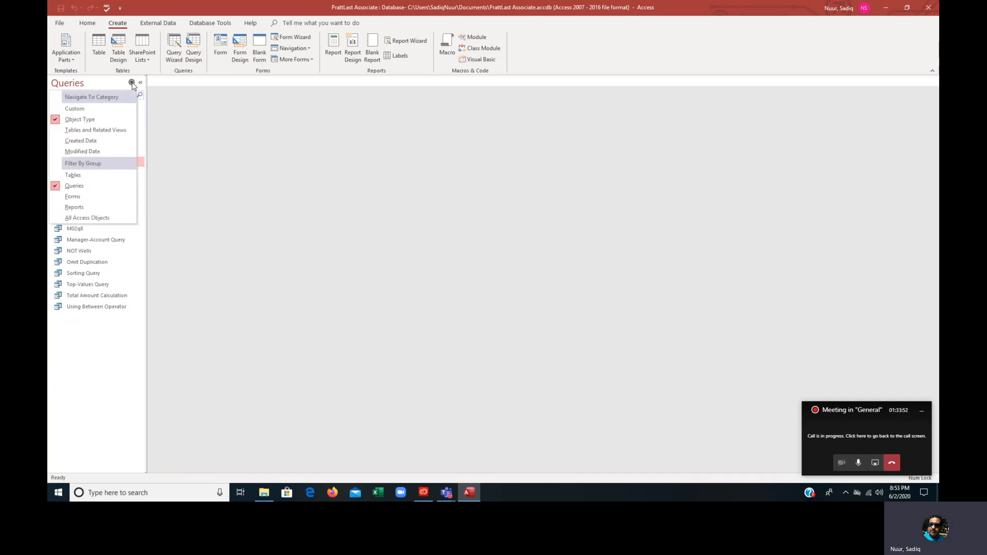
left_click(116, 221)
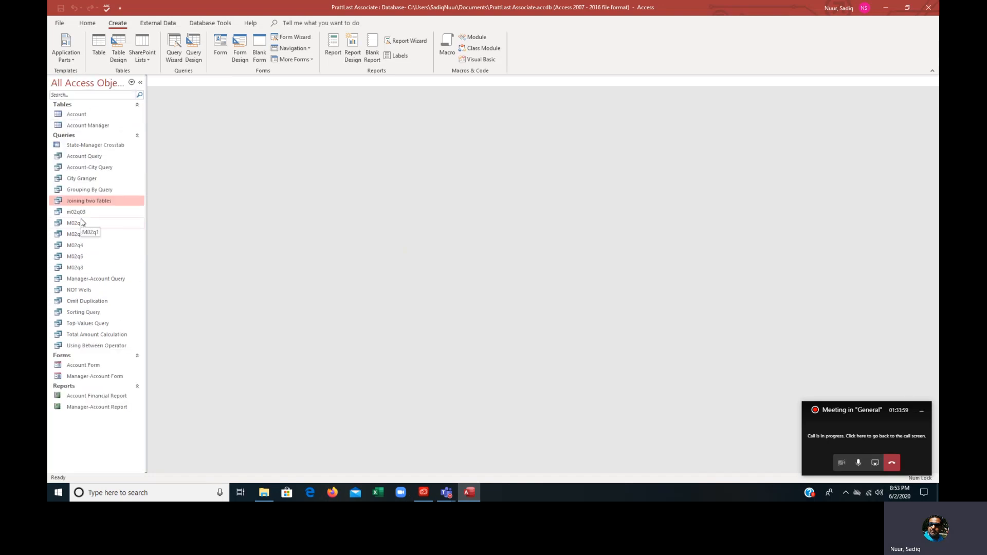
Step: Search the Navigation Pane for database objects whose names contain "ma"
left_click(80, 96)
type("ma")
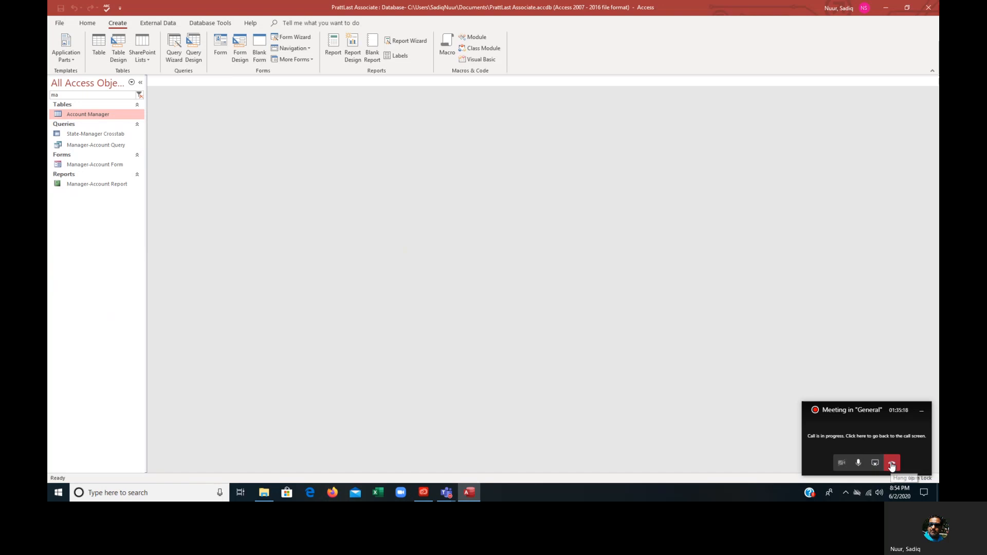
left_click(874, 464)
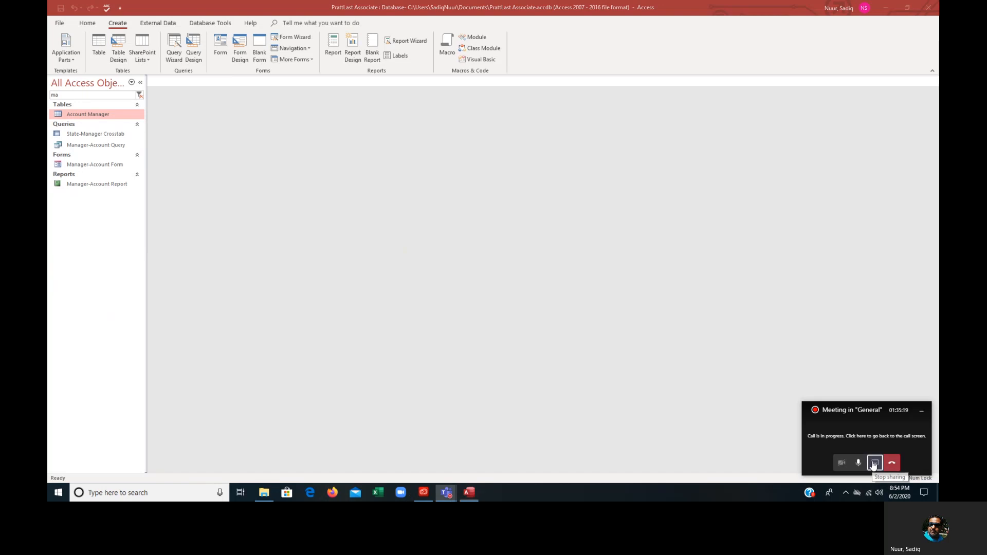